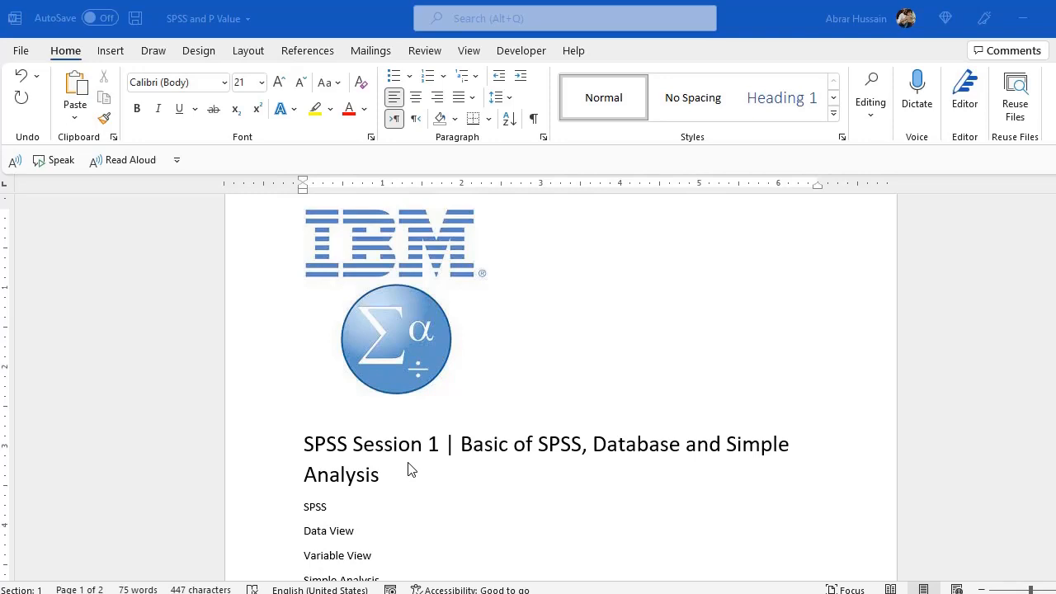
- Review the topic list for SPSS Session 1 in the Word document
scroll(507, 445, down, 2)
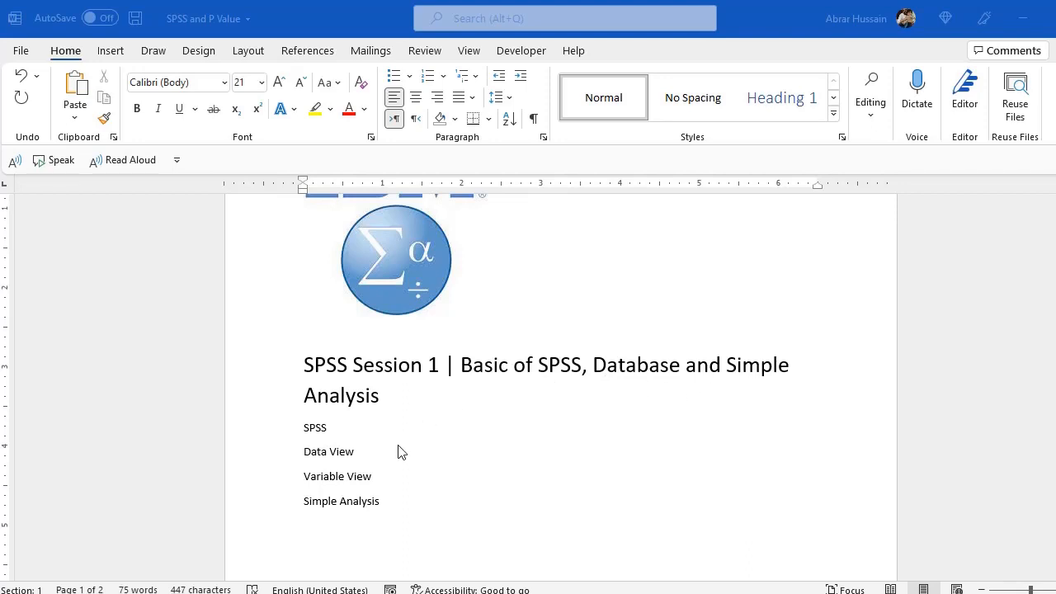
scroll(329, 472, down, 1)
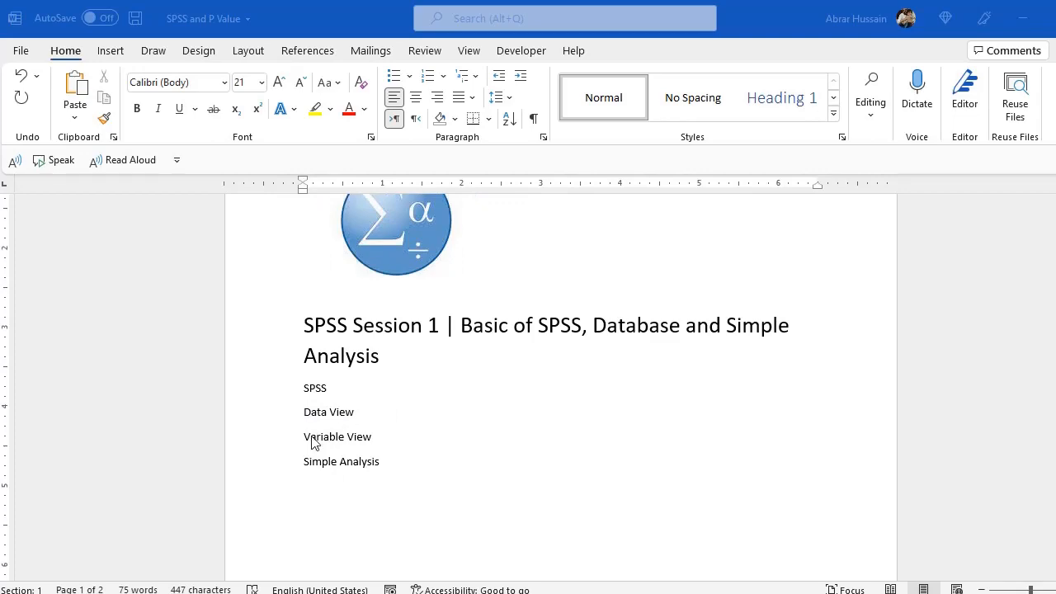
scroll(398, 438, up, 3)
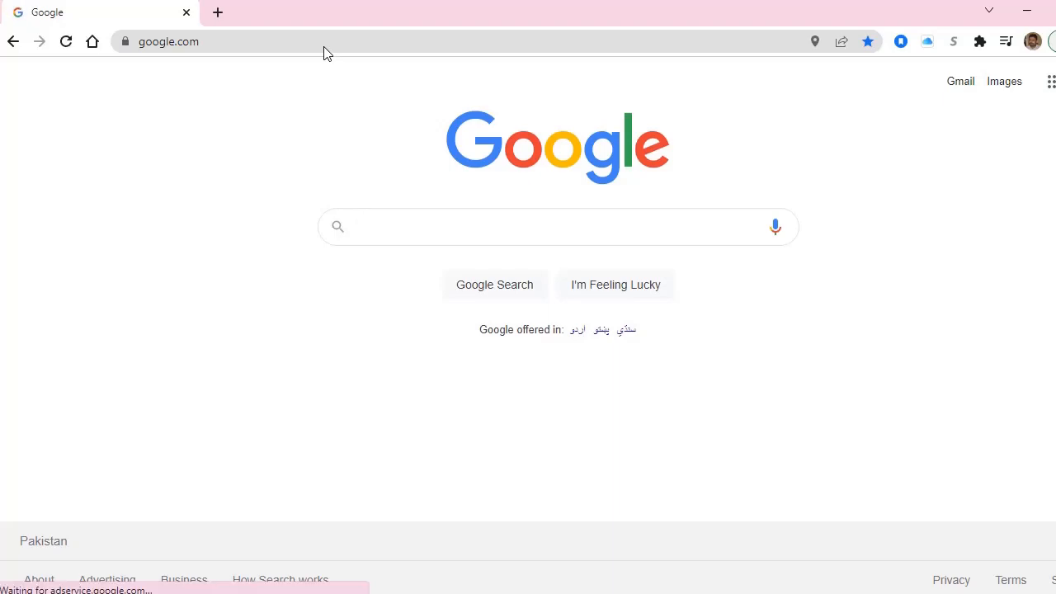
- Search Google for SPSS, then open and read IBM's SPSS Statistics product page
text(SPSS)
key(Return)
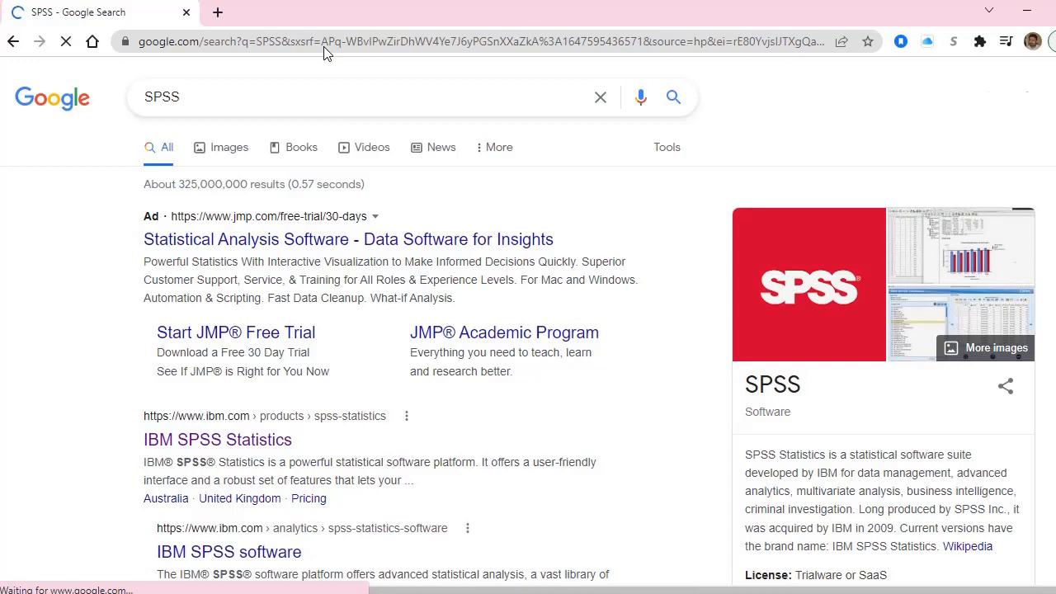
scroll(220, 280, down, 3)
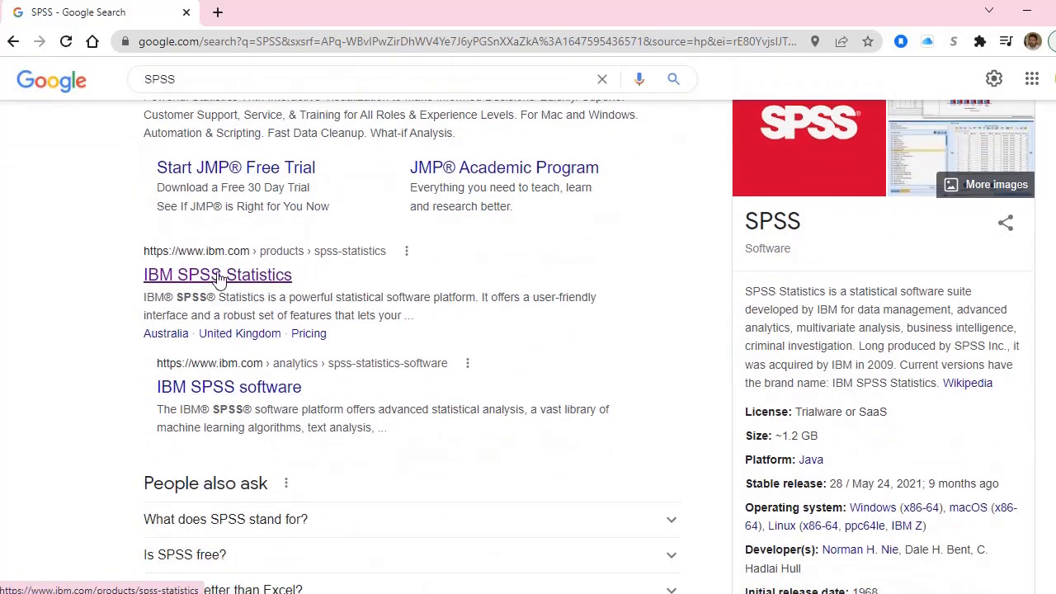
click(220, 278)
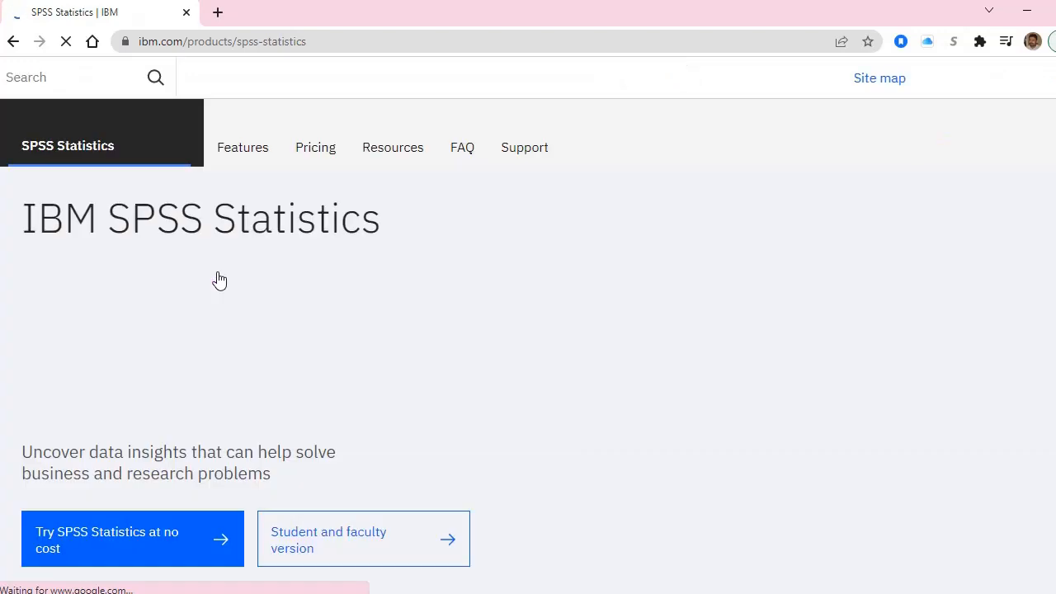
scroll(220, 281, down, 2)
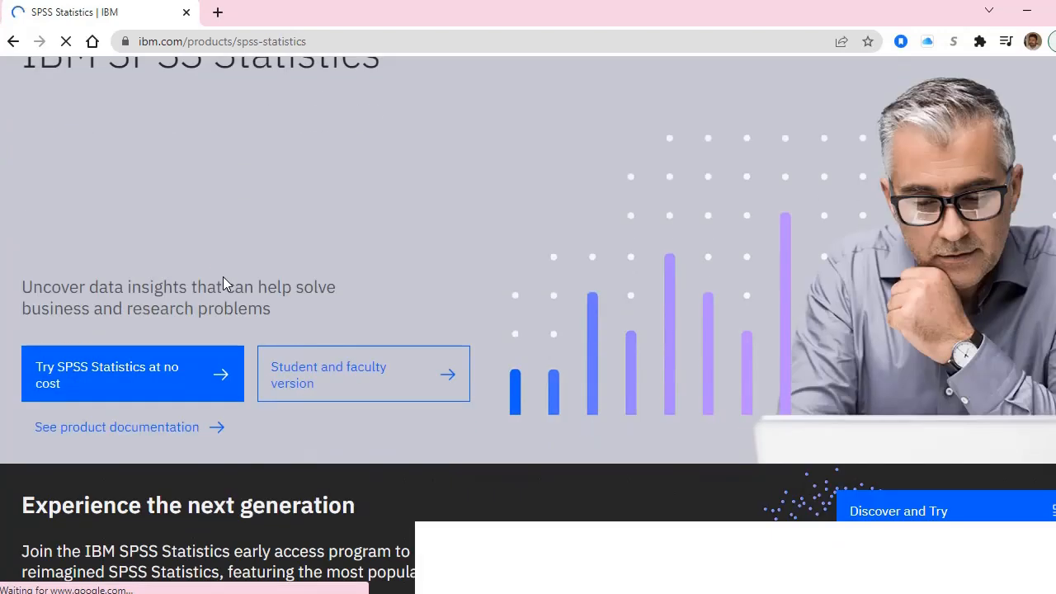
scroll(222, 277, down, 2)
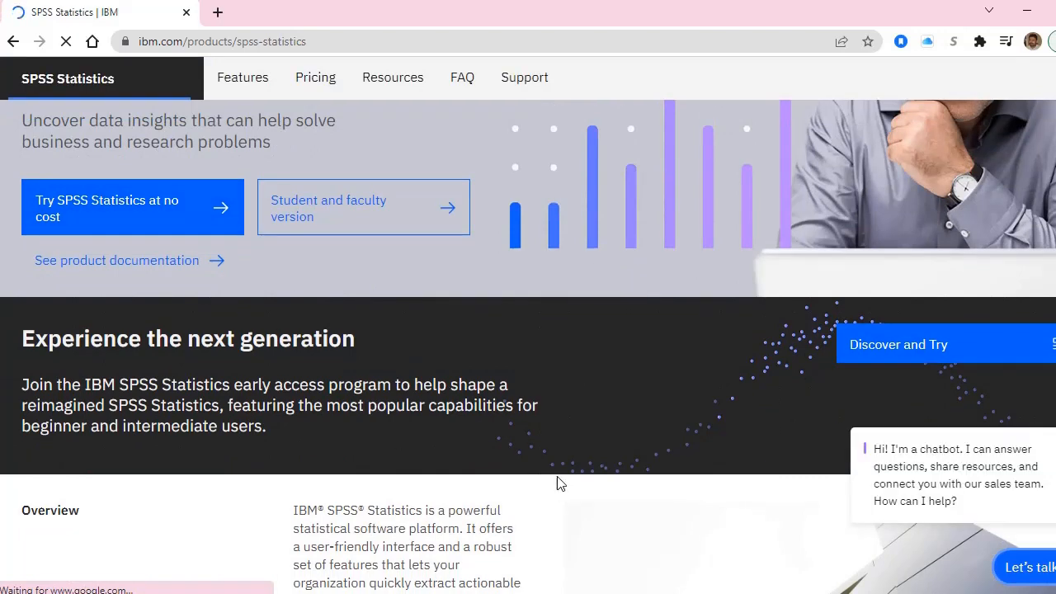
- Launch IBM SPSS Statistics 25 and select the Name cell of the first variable row
click(124, 592)
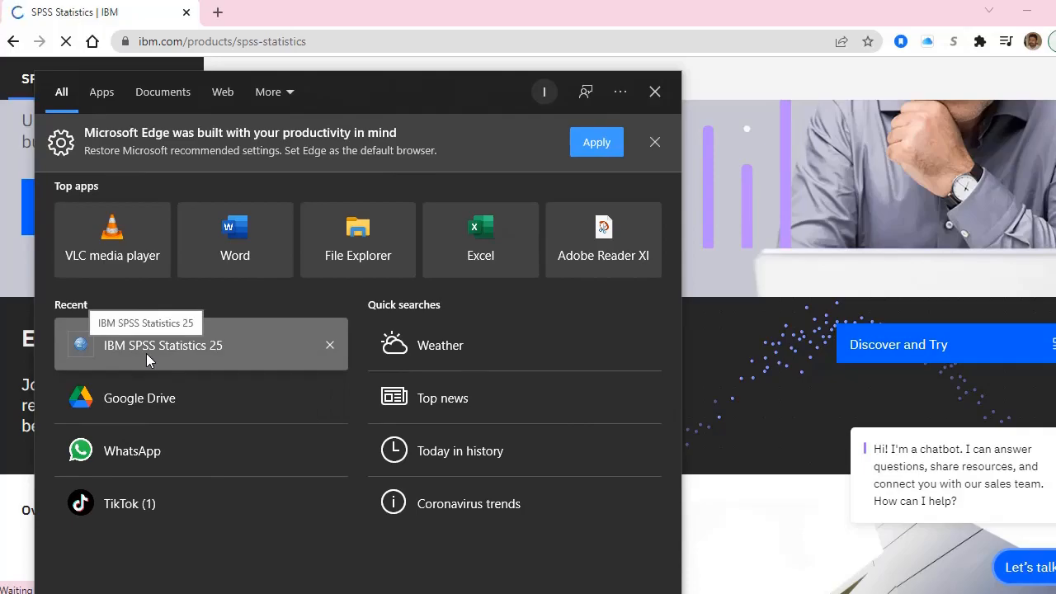
click(146, 353)
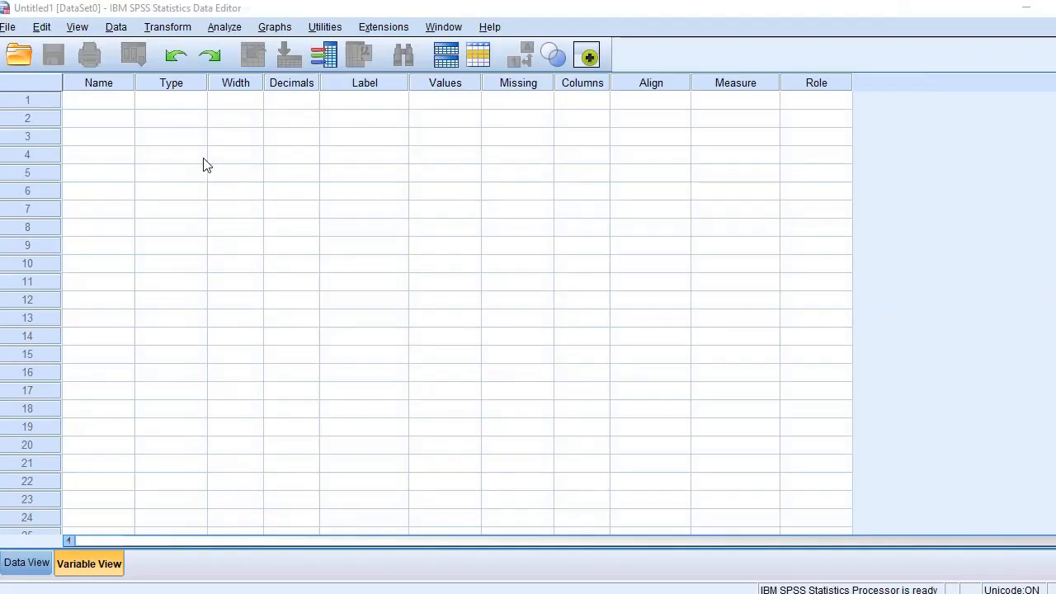
click(130, 121)
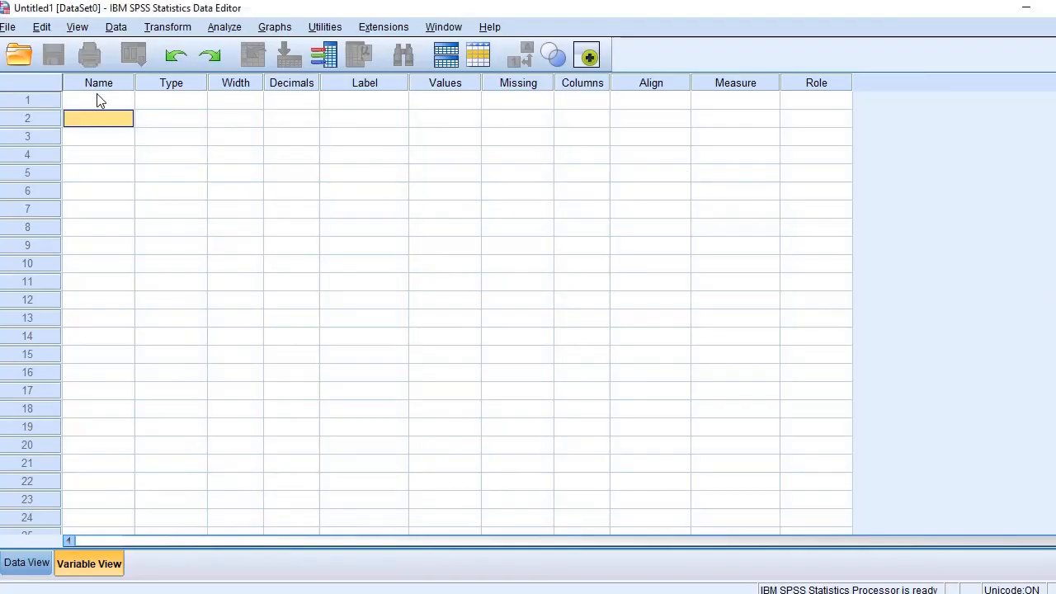
click(98, 100)
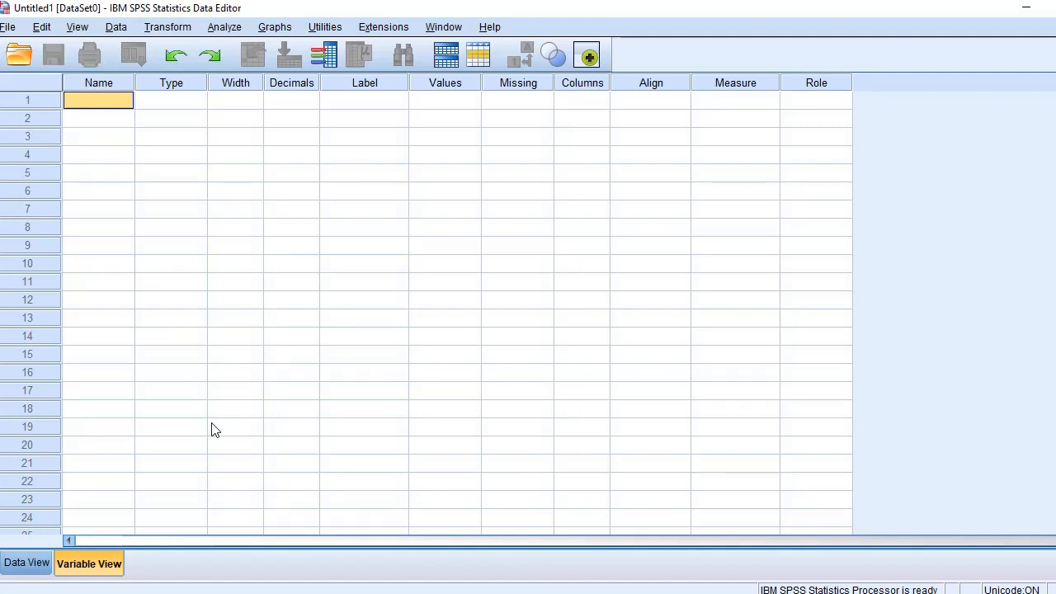
- Compare the empty Data View and Variable View, finishing on the first case's cell in Data View
click(33, 567)
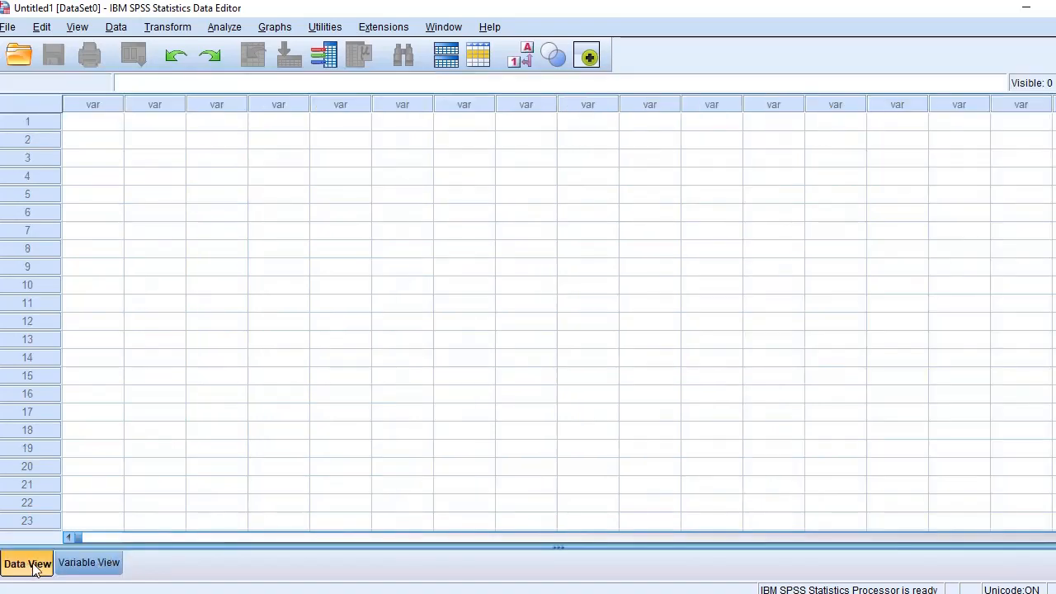
click(90, 566)
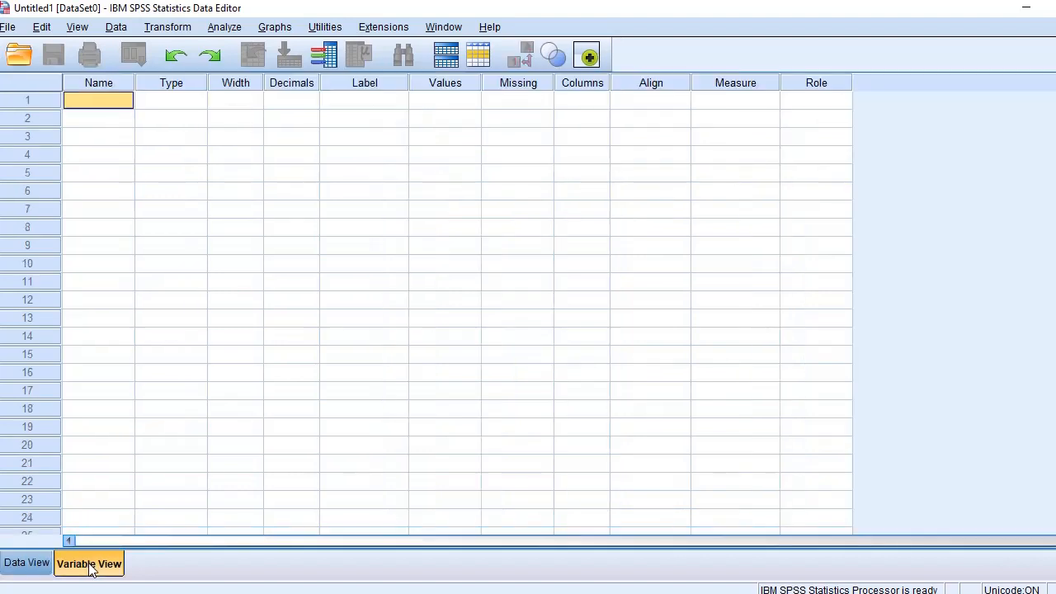
click(25, 565)
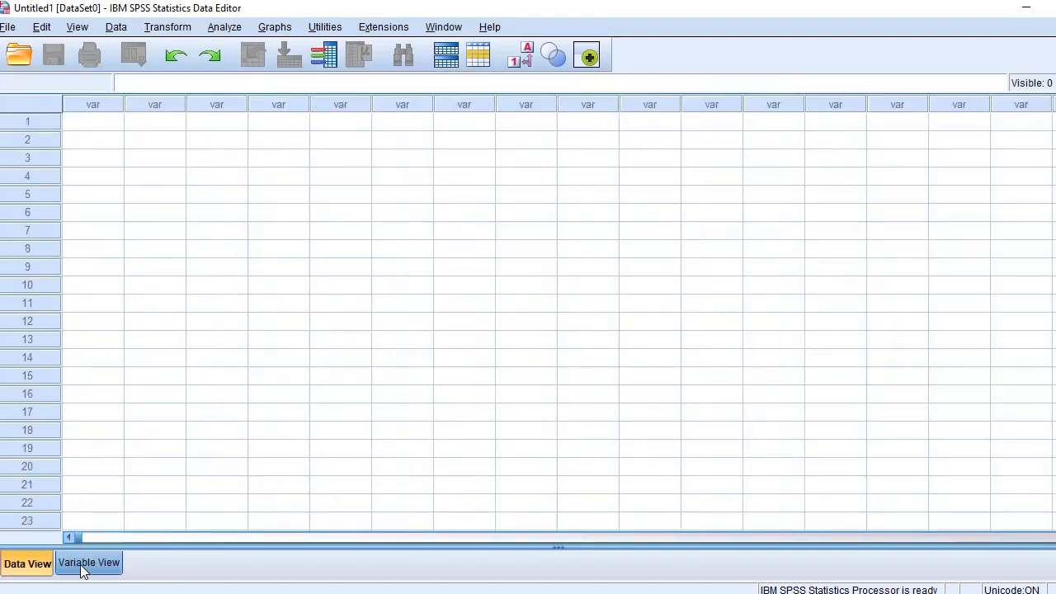
click(82, 568)
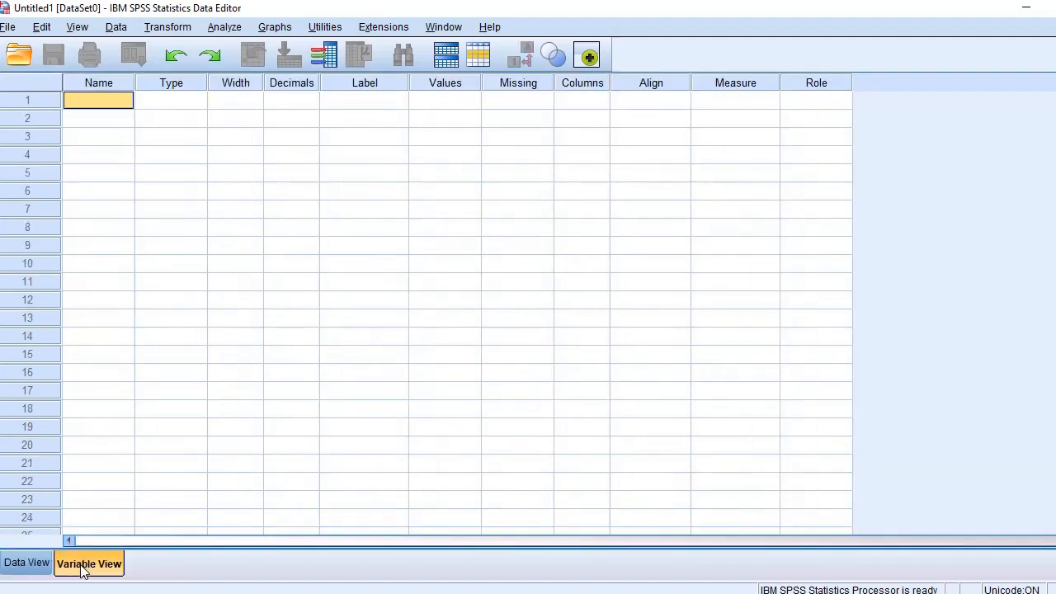
click(26, 566)
click(87, 126)
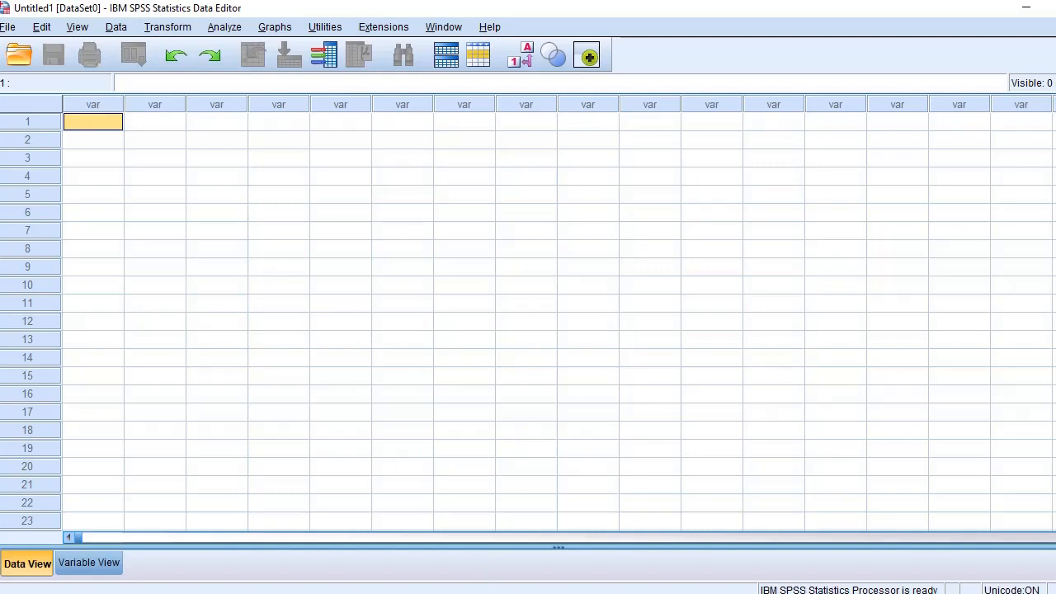
- Switch to the Excel workbook Book4 and go through the table's headings from ID to question Q2
click(487, 593)
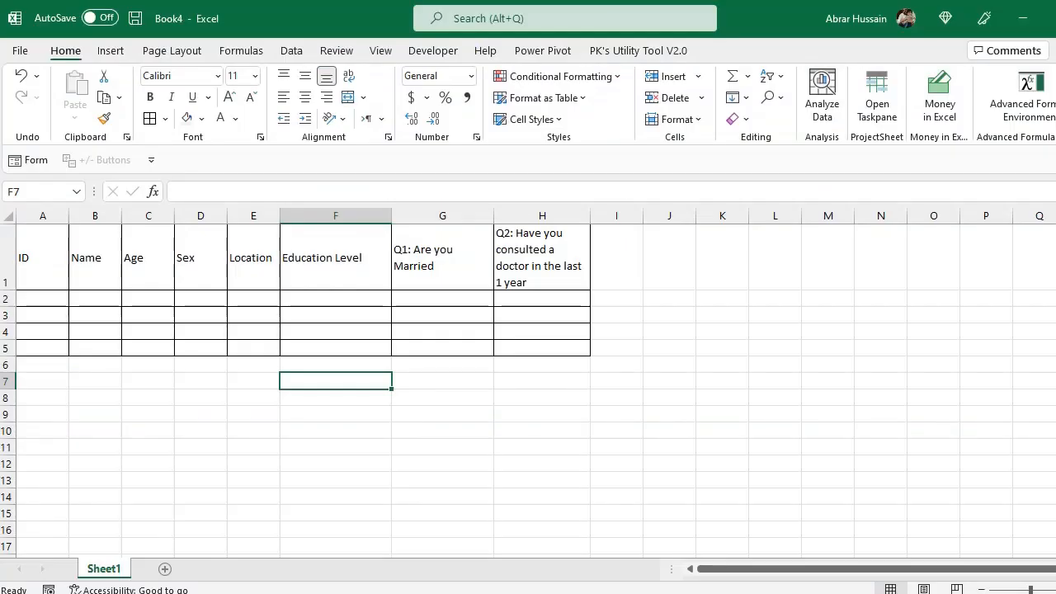
drag(33, 256, 537, 329)
click(95, 258)
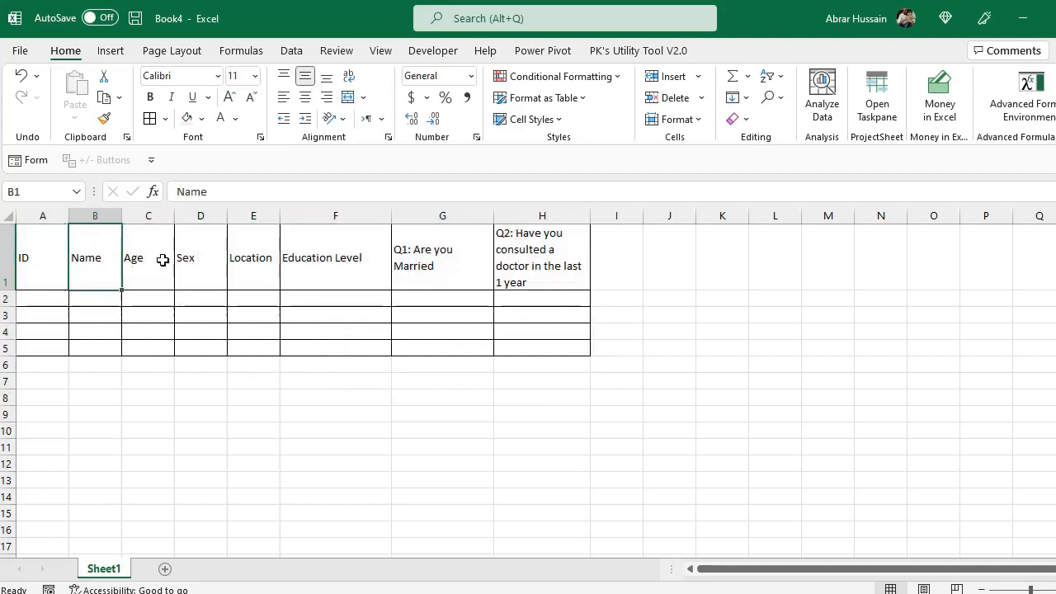
click(161, 259)
click(190, 261)
click(238, 264)
click(360, 259)
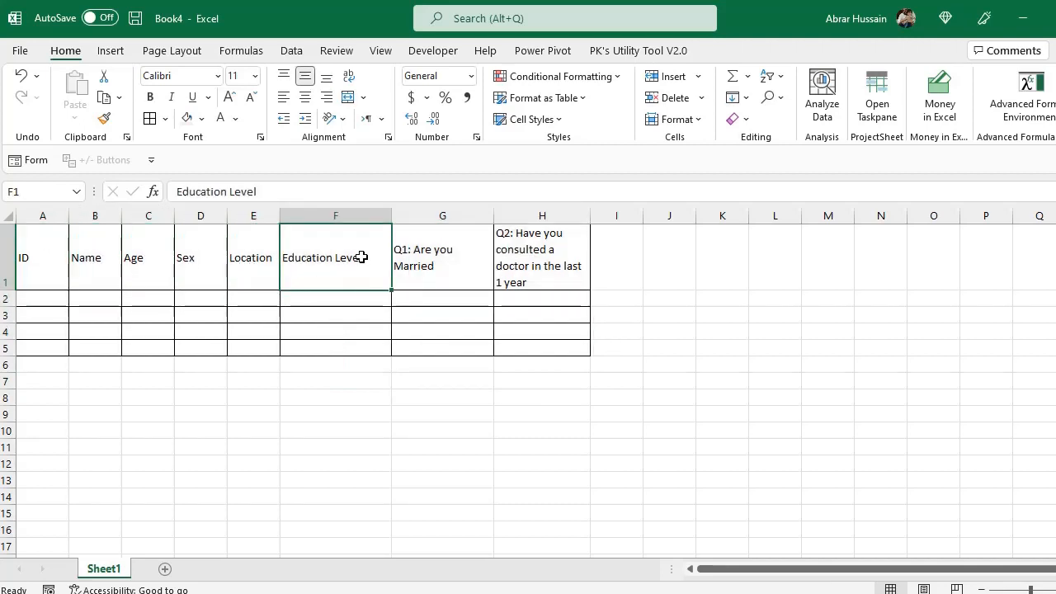
click(443, 267)
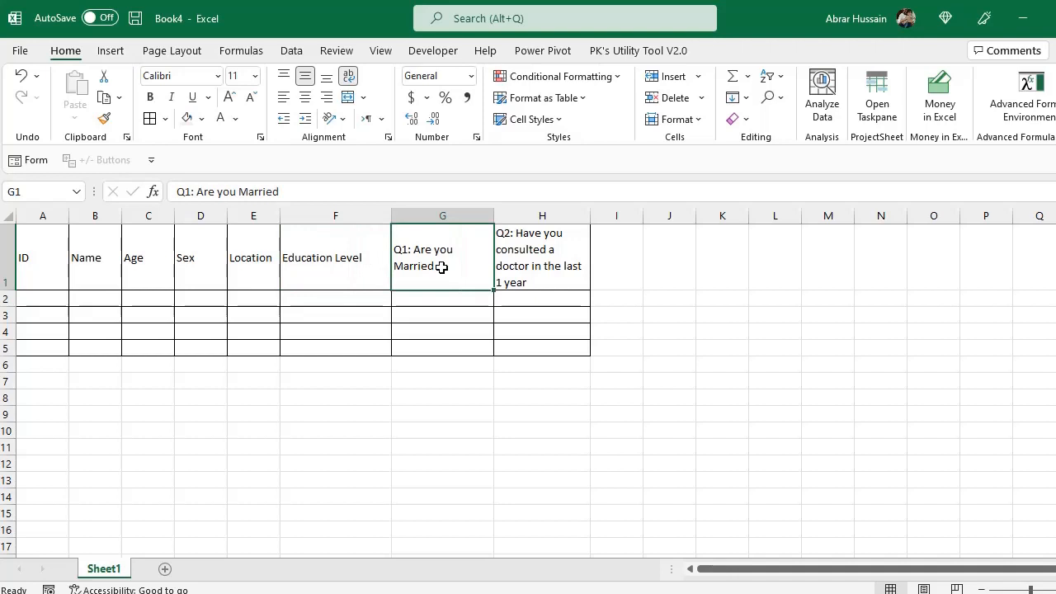
click(565, 278)
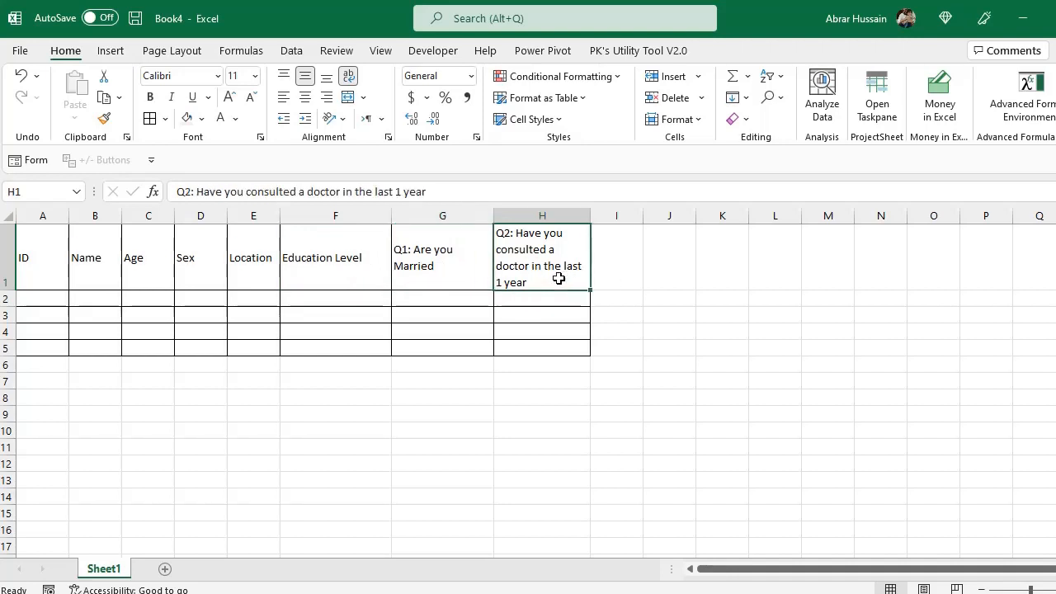
- Add a question mark to the end of the Q2 doctor consultation heading and copy the table A1:H5
double_click(539, 281)
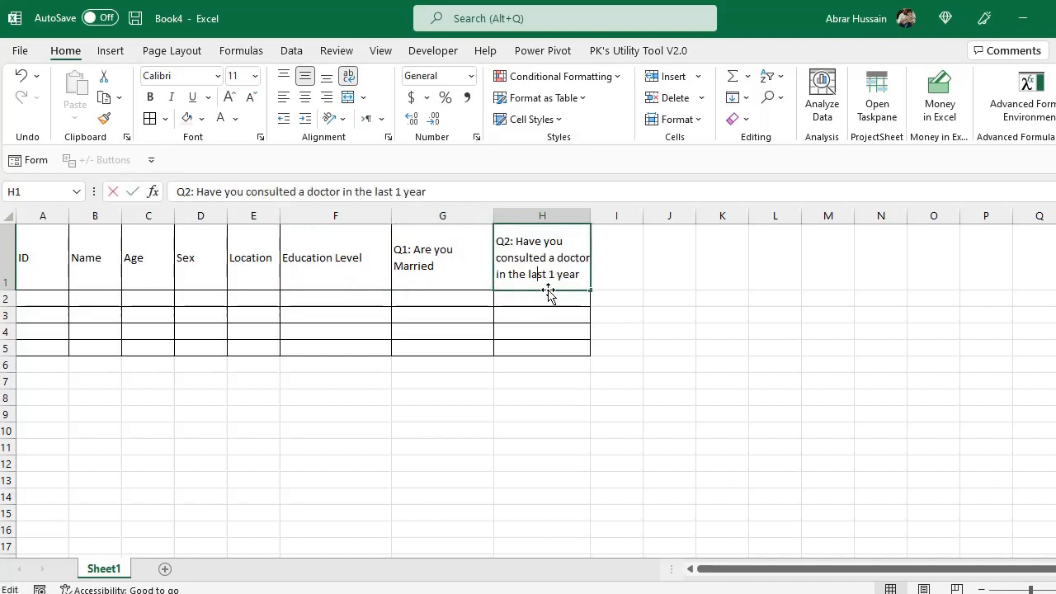
text(?)
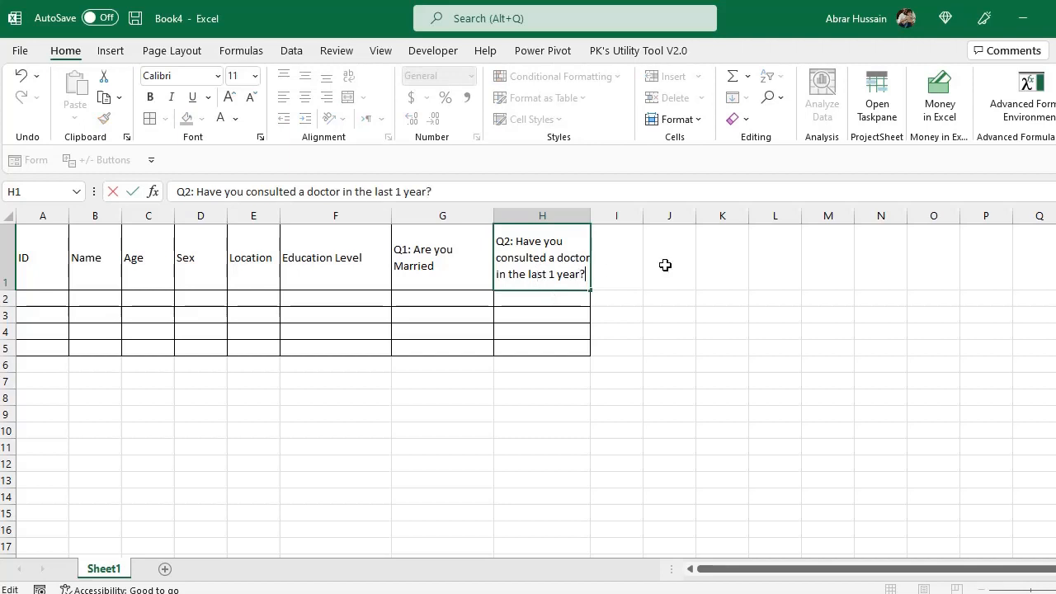
key(Return)
drag(36, 263, 559, 302)
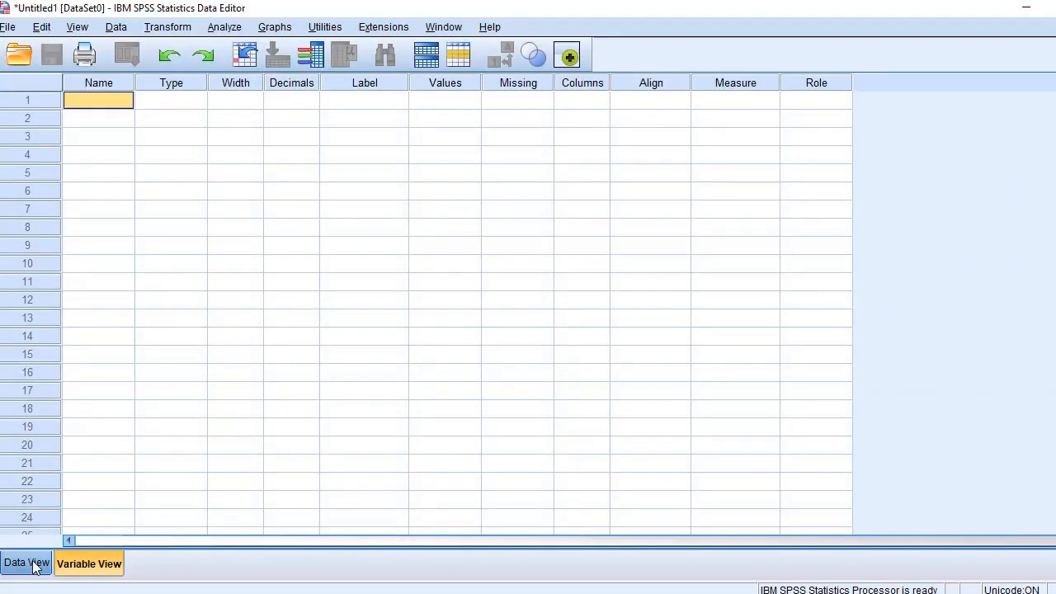
- Switch to SPSS and look at Data View and Variable View, ending in Variable View
click(27, 563)
click(89, 566)
click(123, 172)
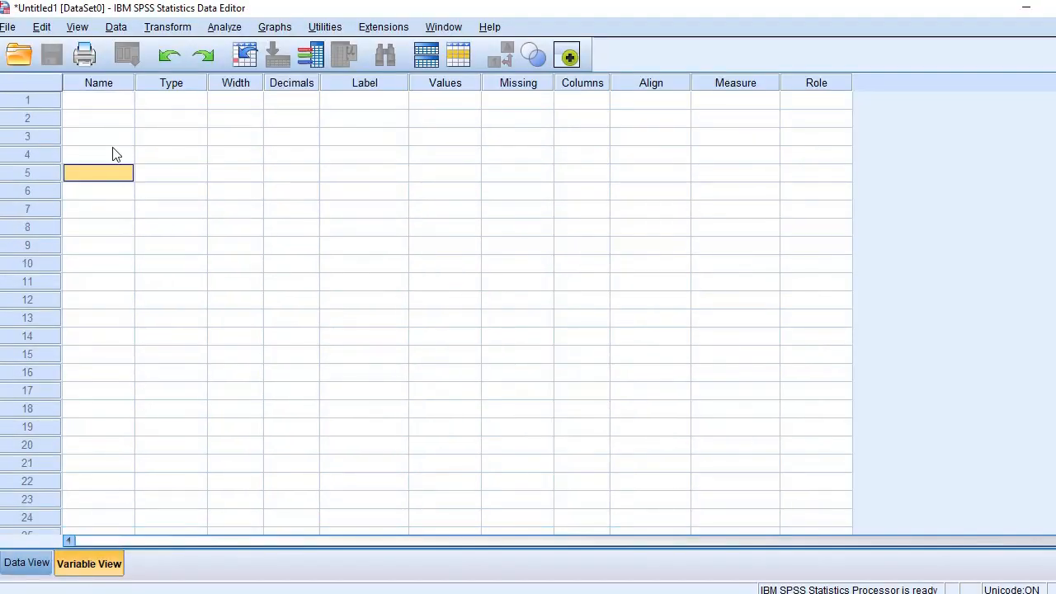
click(27, 563)
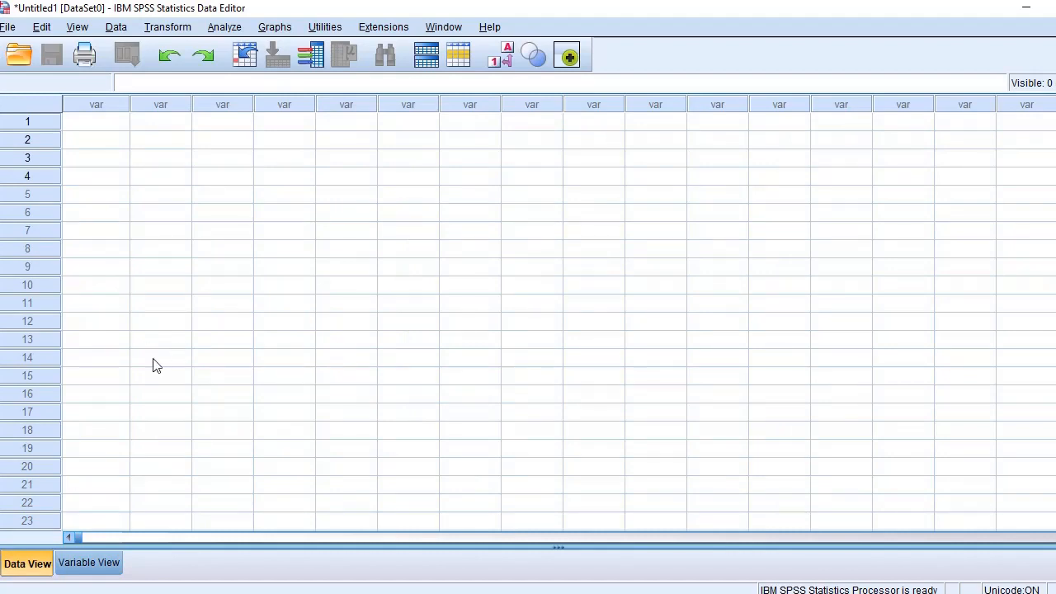
click(83, 562)
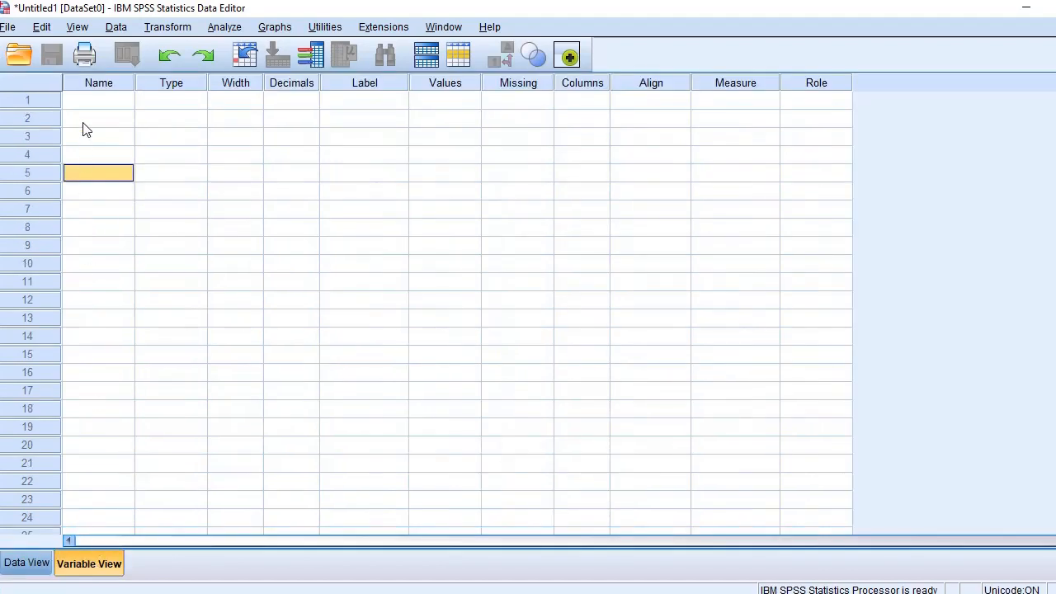
- Examine the Name, Type, Width and Decimals attributes in the first empty variable row
click(106, 100)
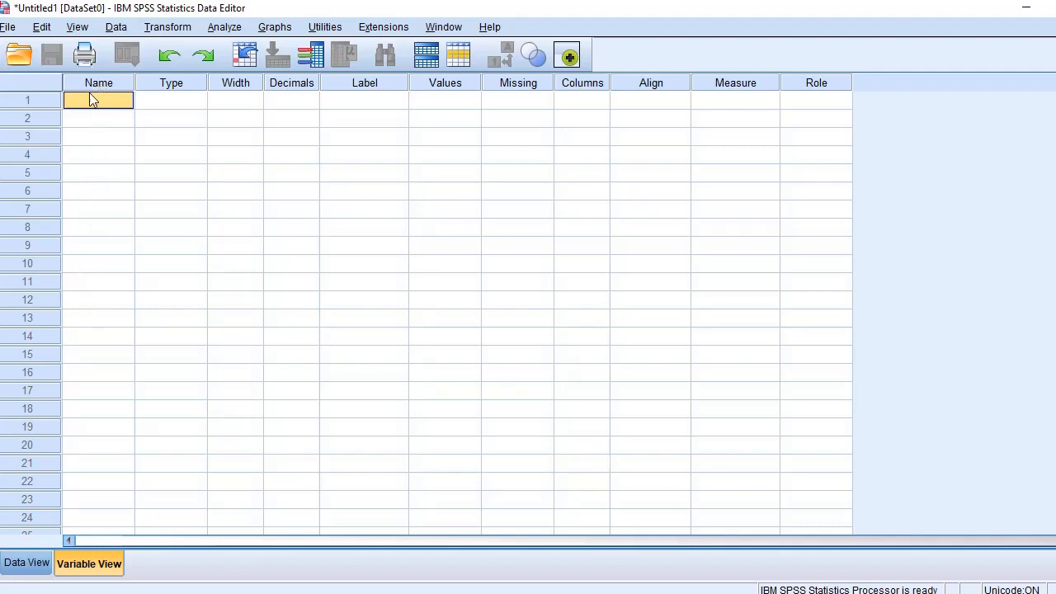
click(184, 107)
click(239, 100)
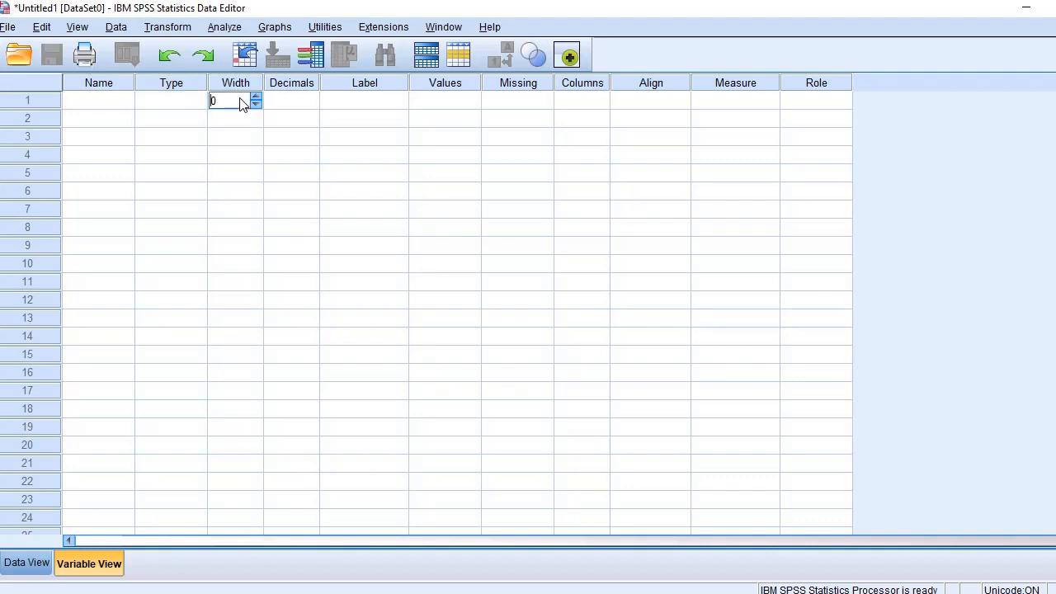
click(299, 102)
click(251, 176)
- Check the first heading in the Excel table and name the first SPSS variable ID
click(83, 105)
key(alt+Tab)
click(41, 240)
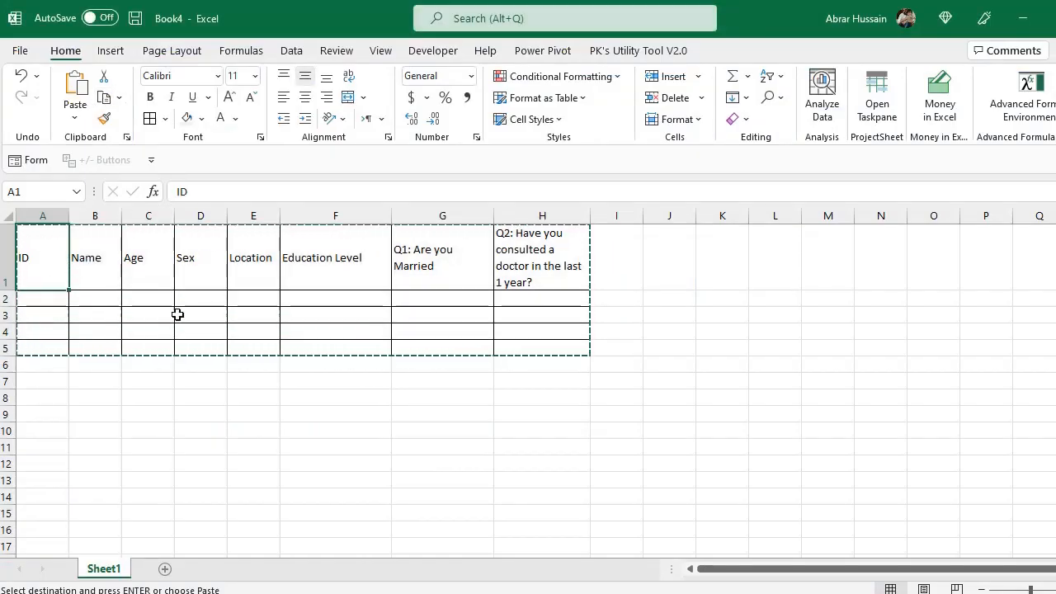
key(alt+Tab)
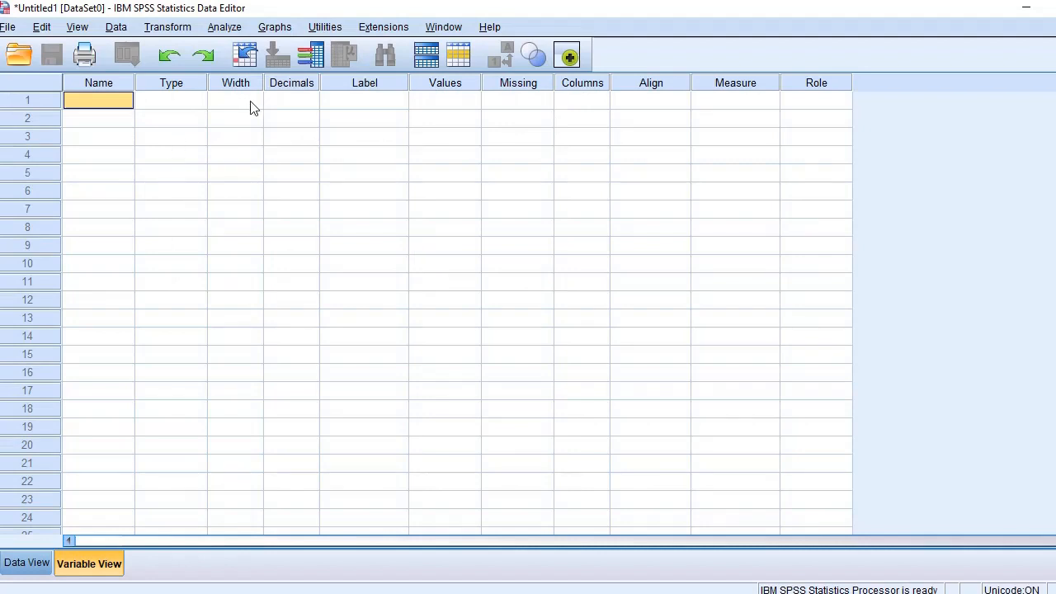
text(ID)
key(Return)
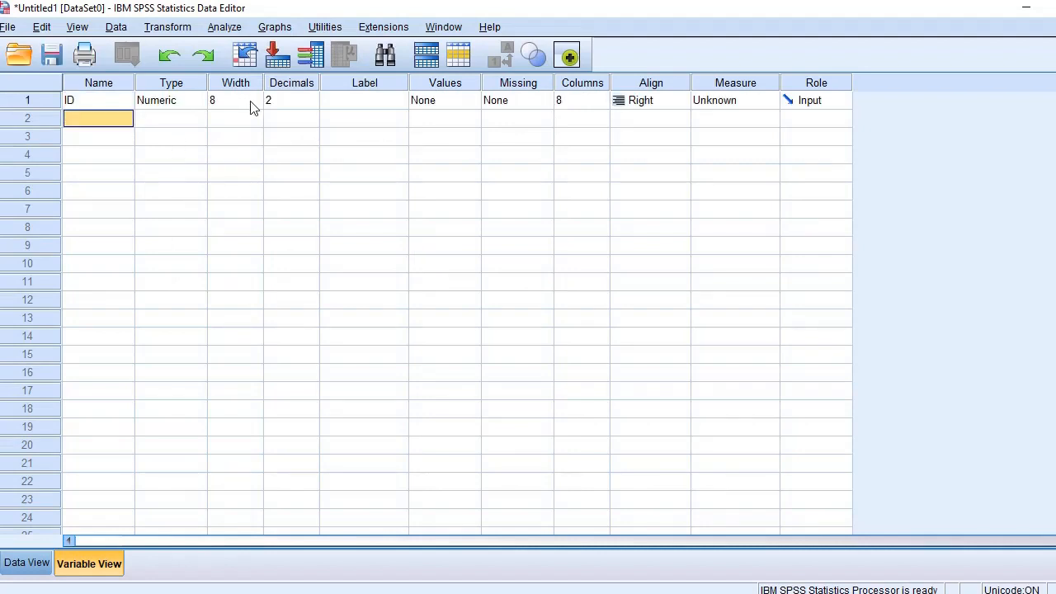
- Set the ID variable's type to String with 8 characters and check its Width, Decimals and Label attributes
key(Up)
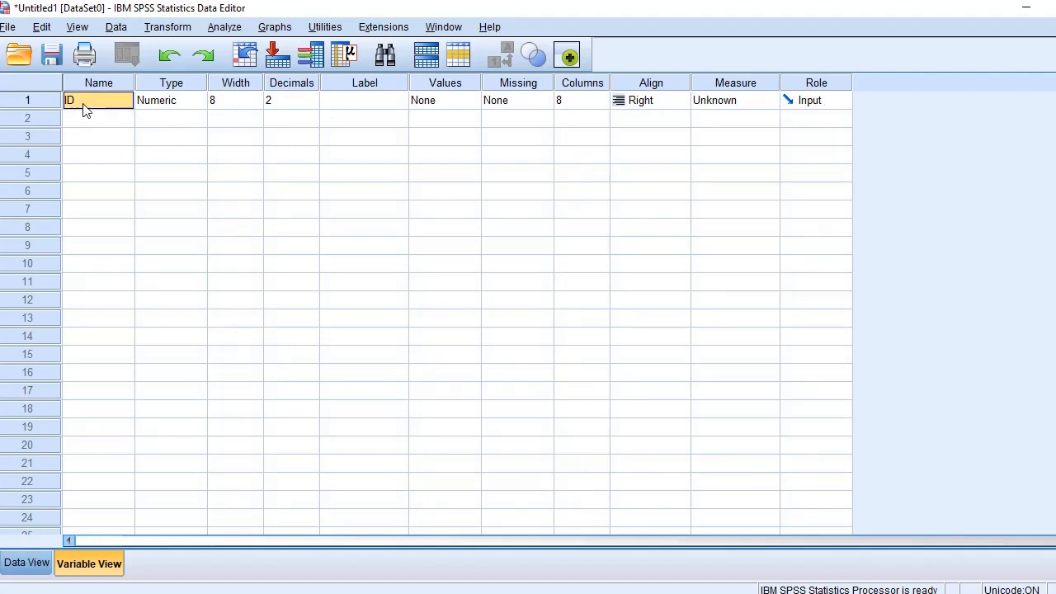
click(168, 104)
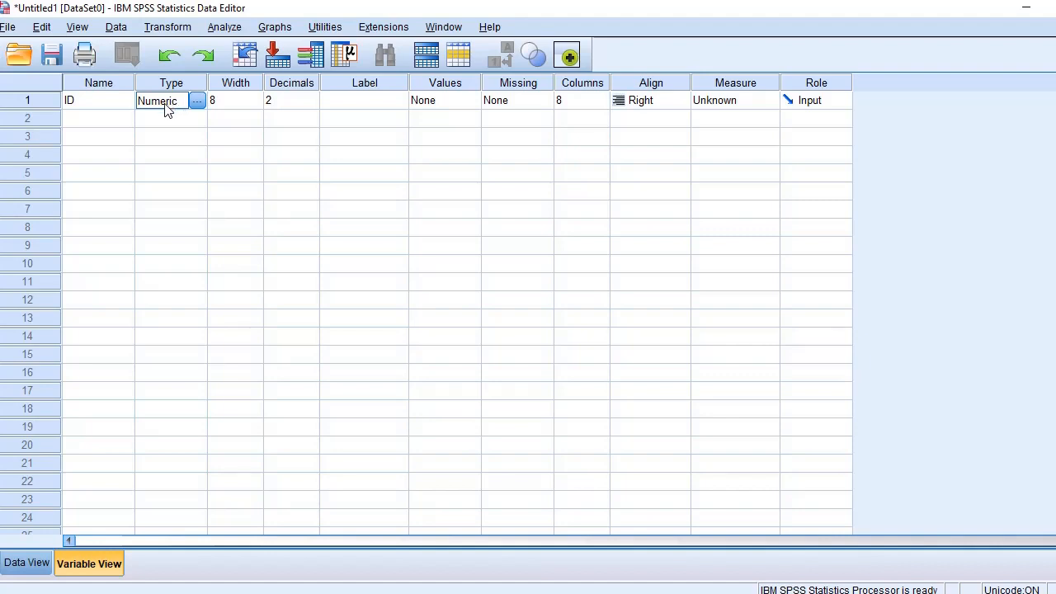
click(197, 104)
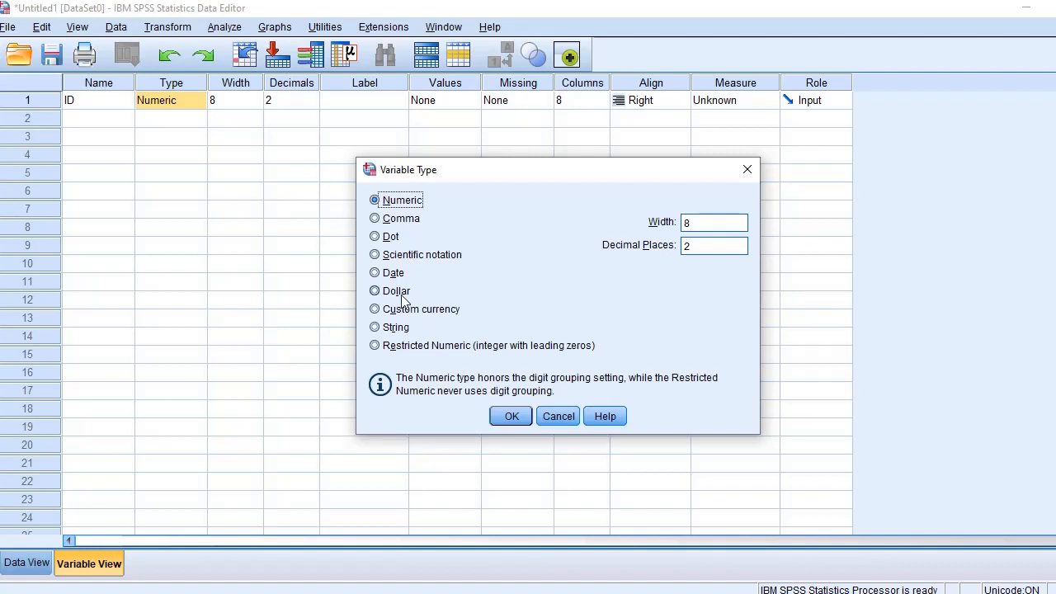
click(385, 334)
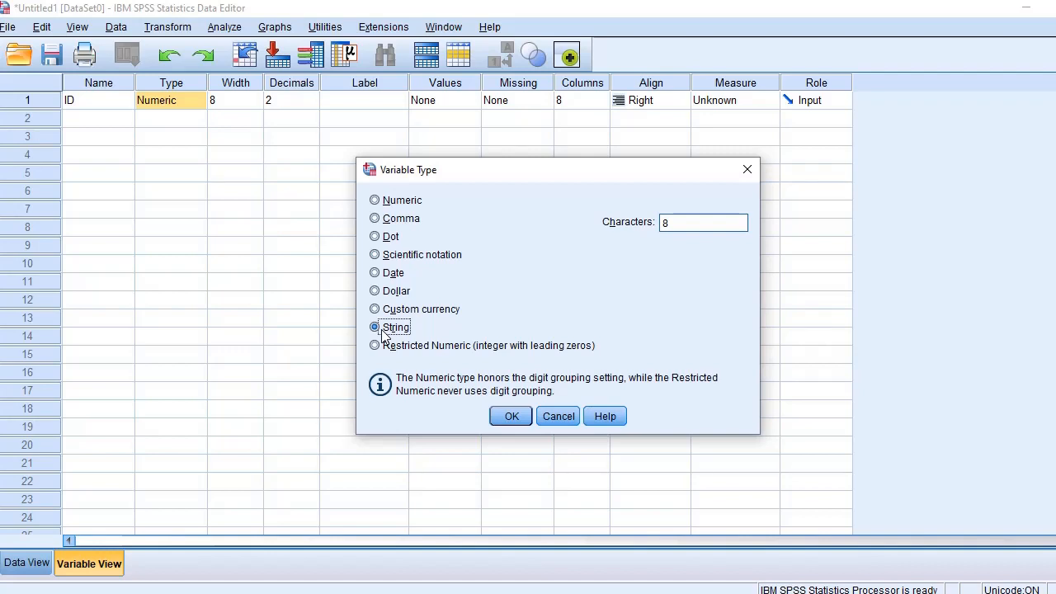
double_click(667, 223)
click(511, 416)
click(236, 99)
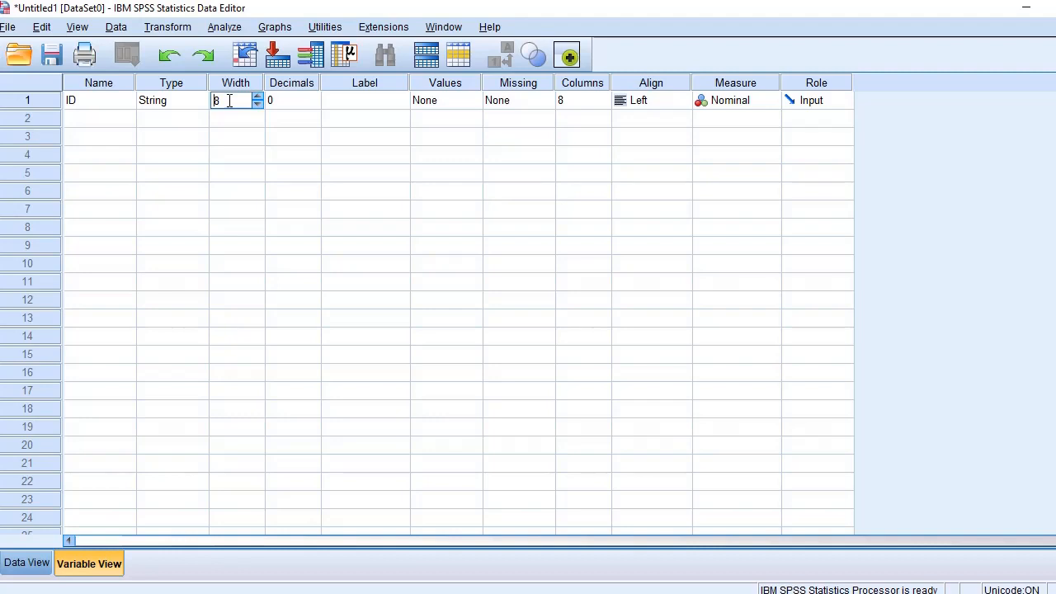
drag(228, 101, 202, 100)
click(298, 108)
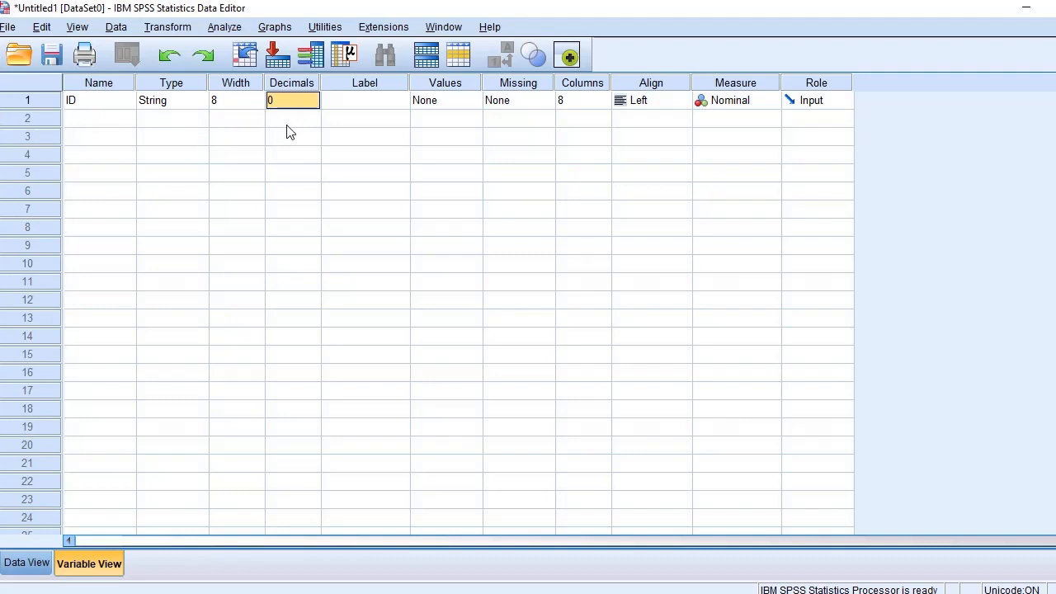
click(366, 107)
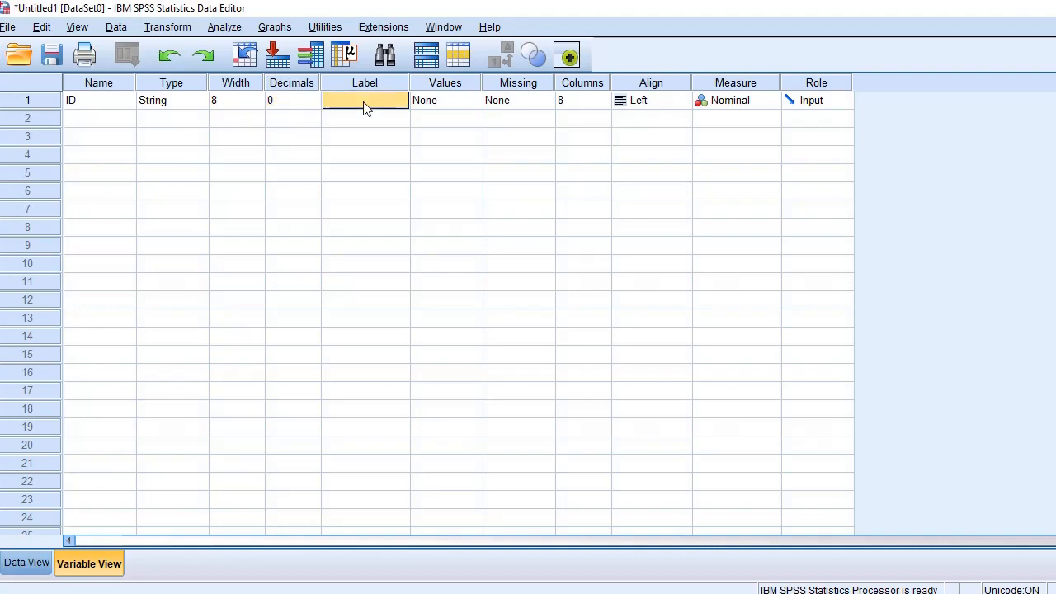
click(99, 107)
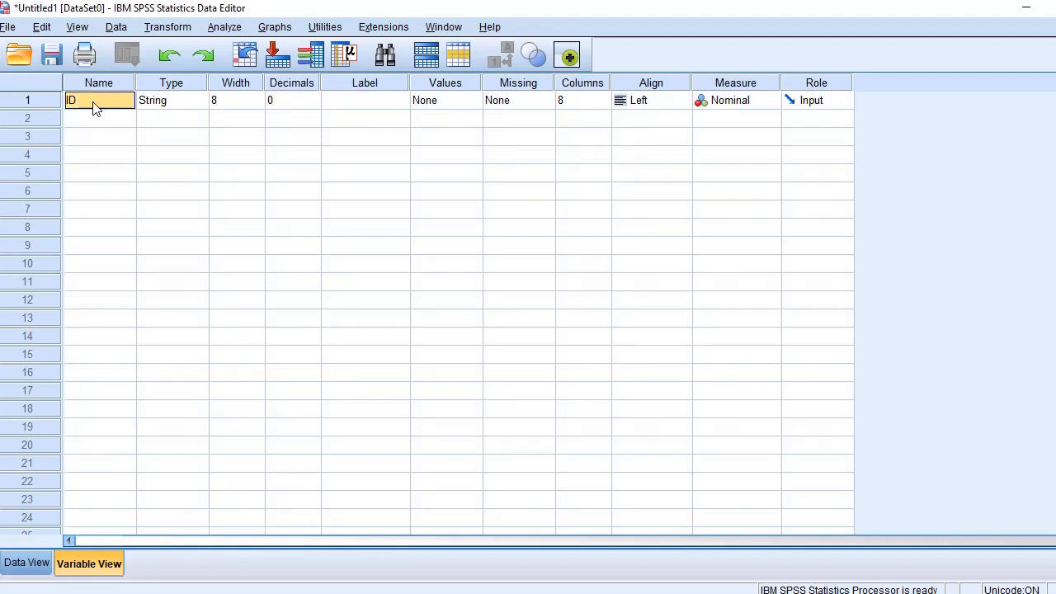
double_click(95, 110)
text(Number)
drag(79, 100, 172, 100)
key(BackSpace)
key(BackSpace)
key(Return)
click(96, 102)
click(101, 120)
click(103, 122)
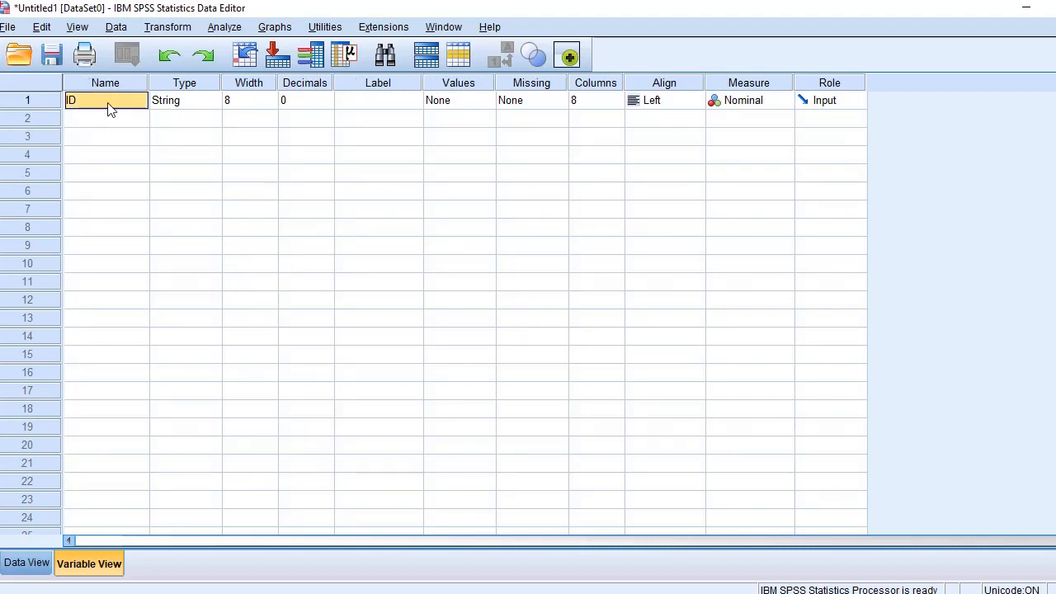
- Label the ID variable "The Refrence Number" and widen the Label column to fit the full text
click(396, 108)
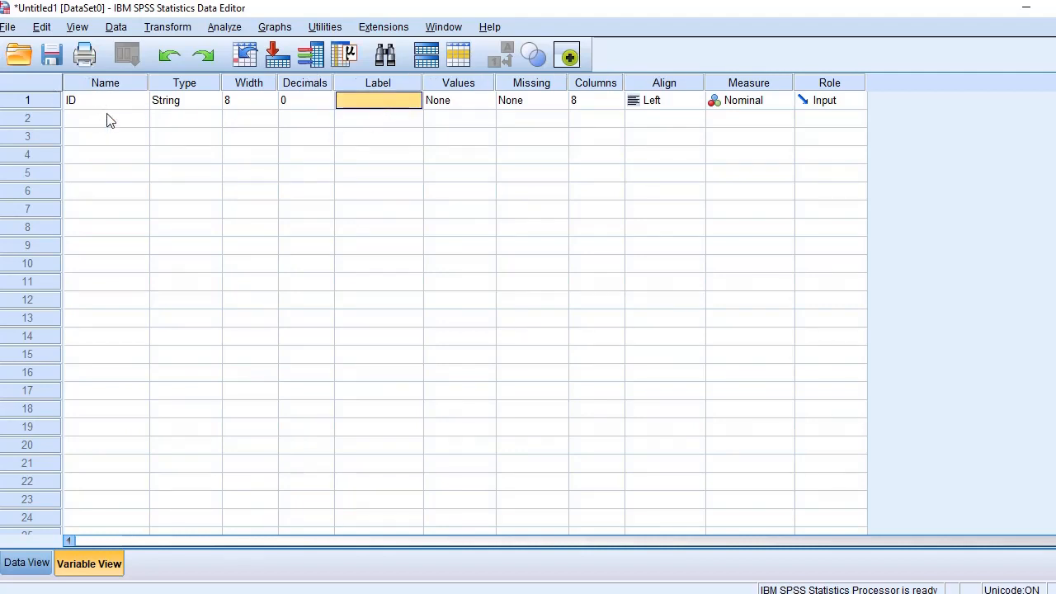
click(78, 106)
click(360, 108)
text(The Refr)
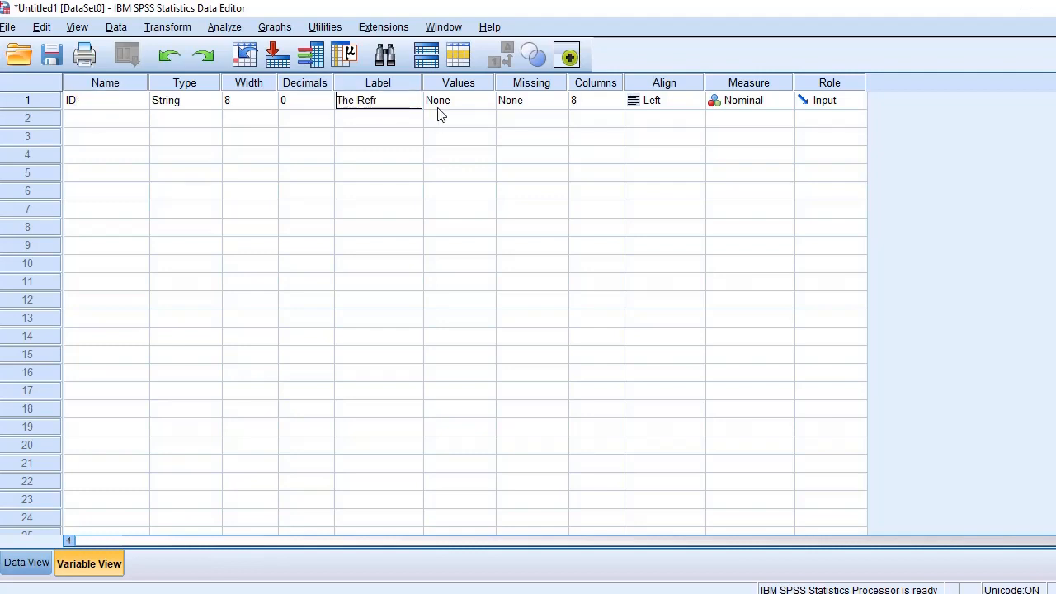
text(ence Number)
key(Return)
key(Up)
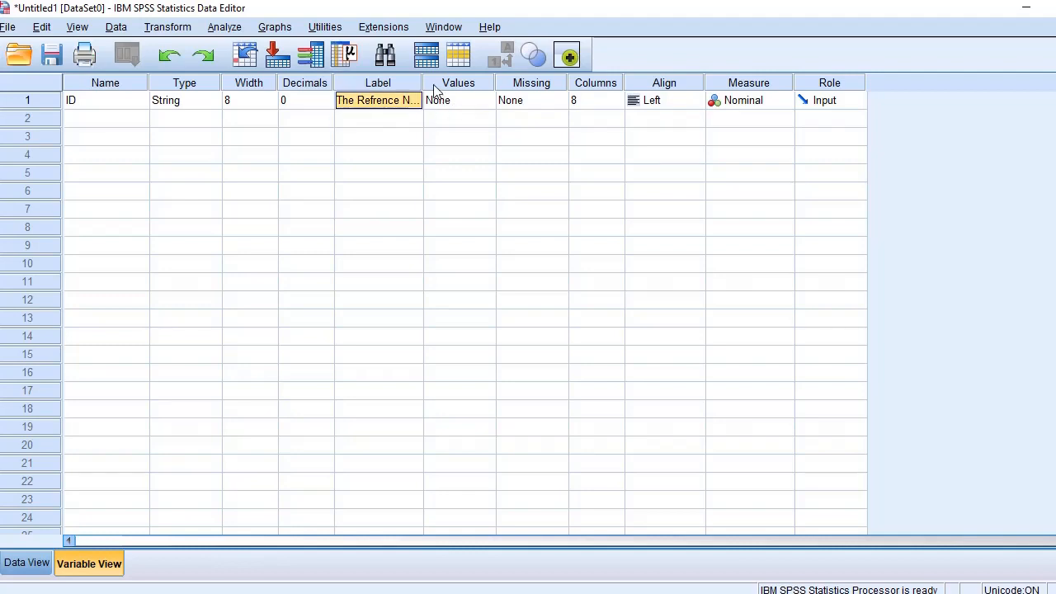
drag(423, 83, 464, 83)
- Examine the ID variable's value label settings and its Missing, Align and Measure attributes
click(96, 105)
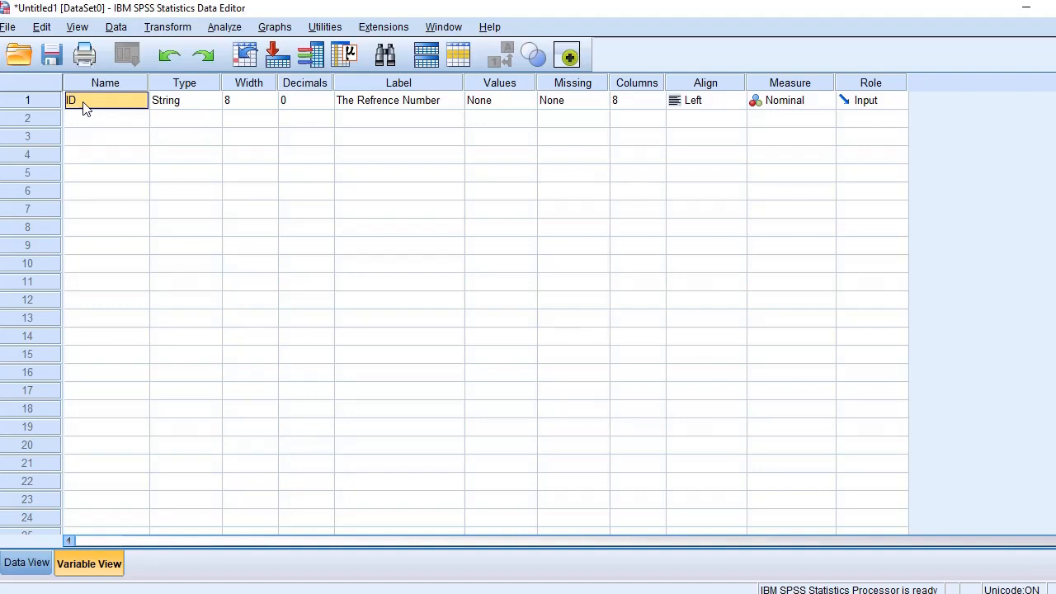
click(500, 104)
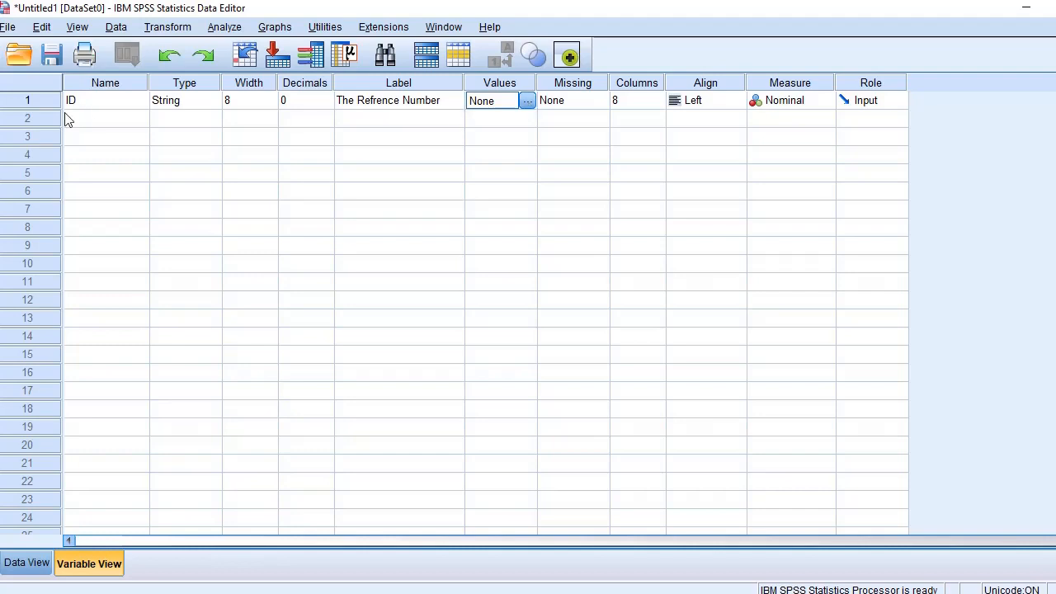
click(528, 101)
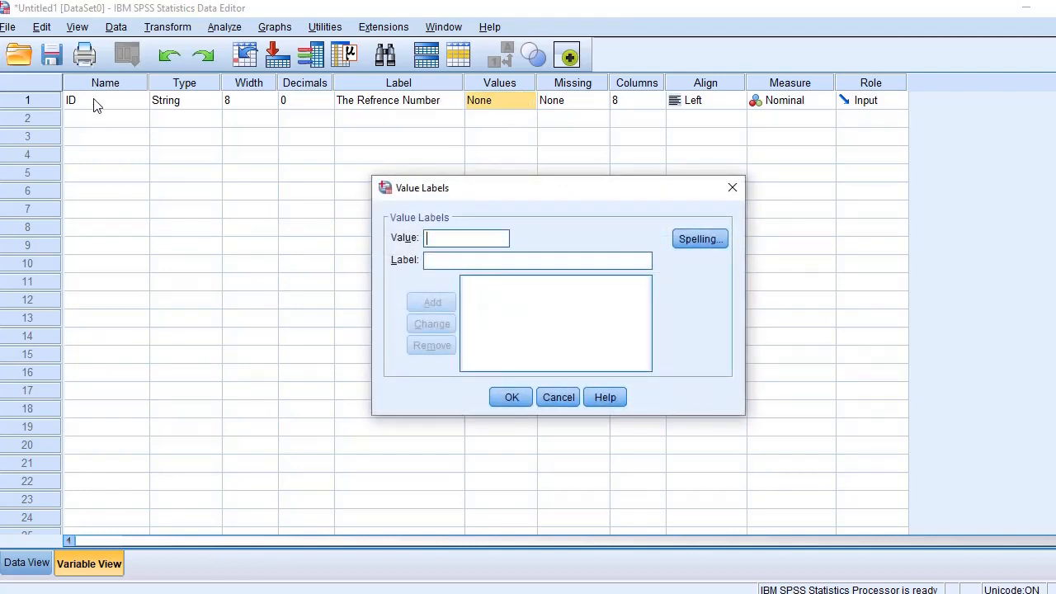
click(552, 397)
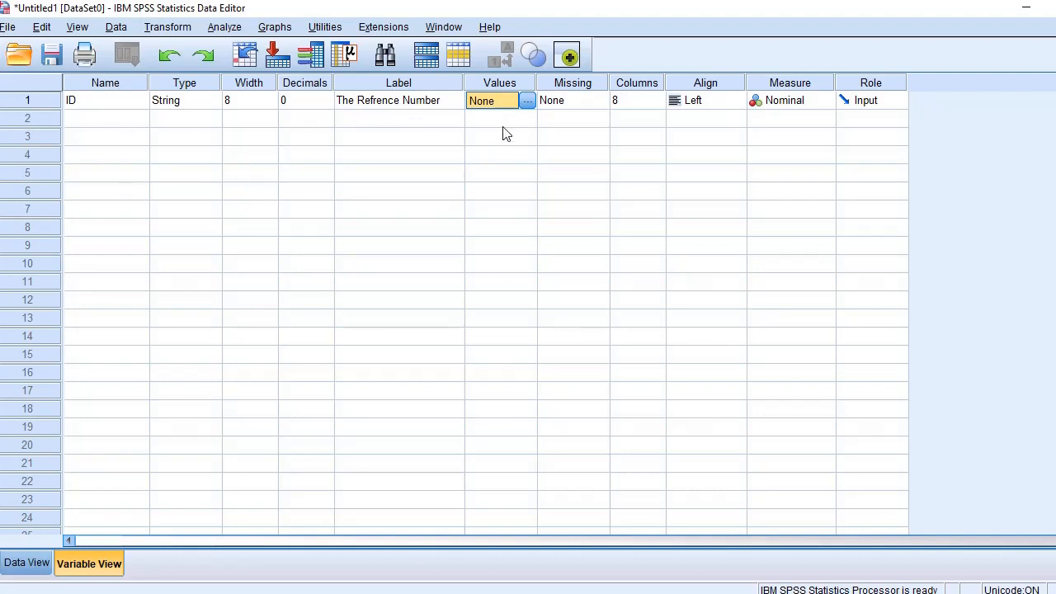
click(569, 103)
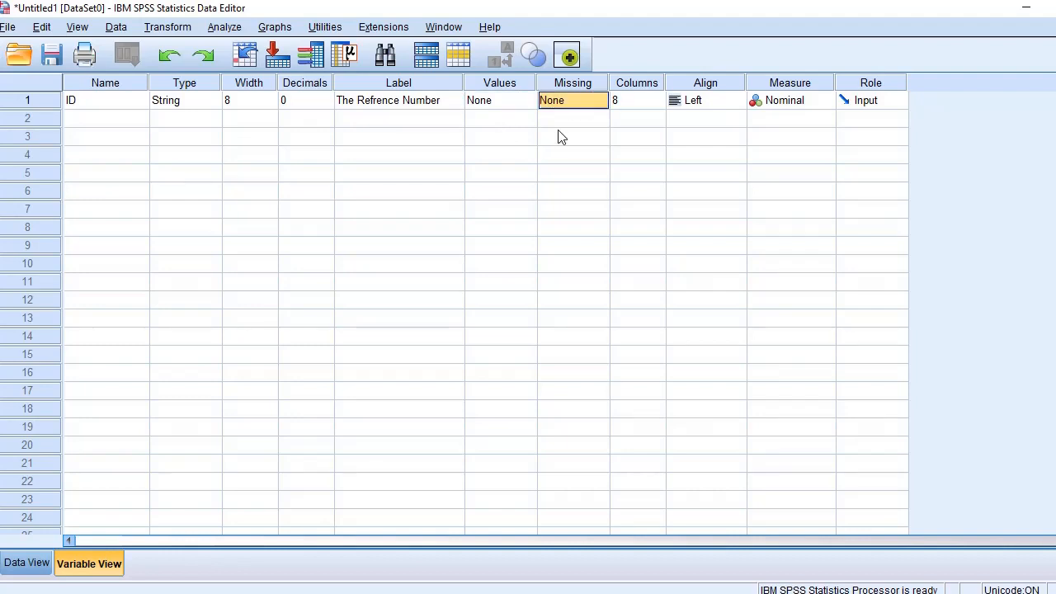
click(601, 101)
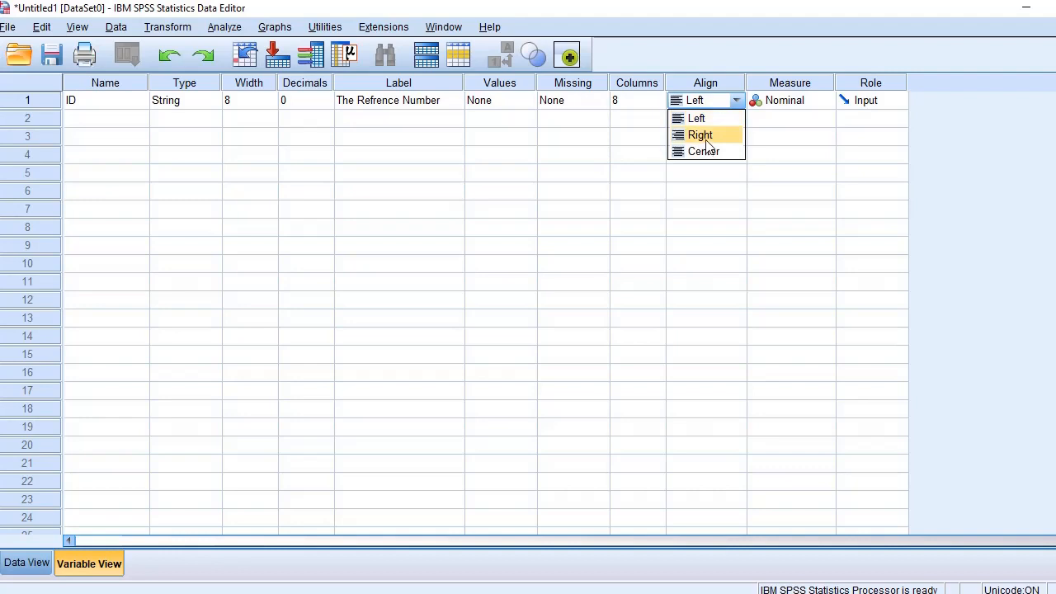
click(709, 118)
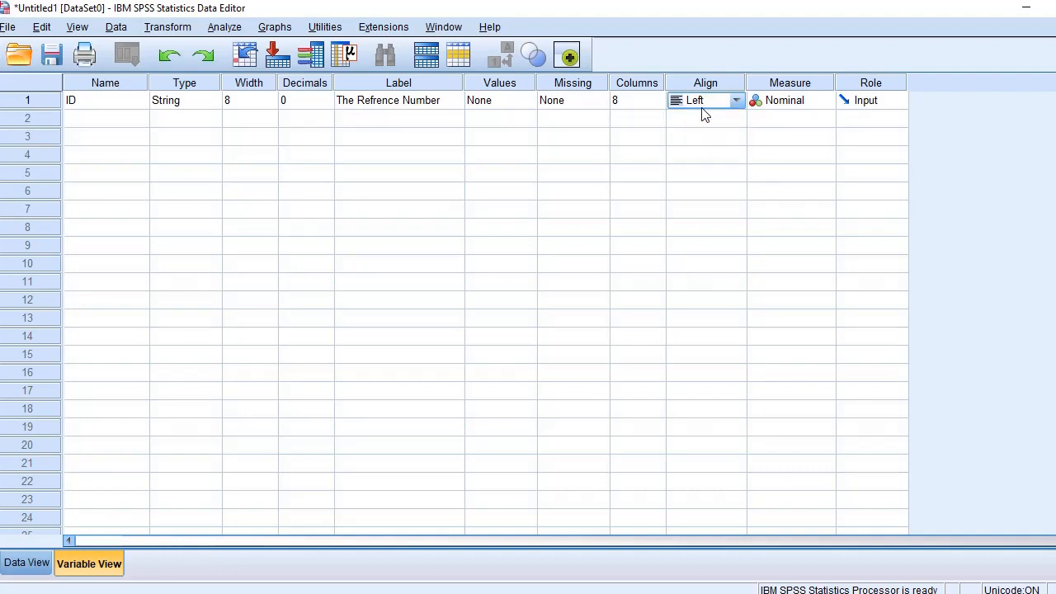
click(794, 102)
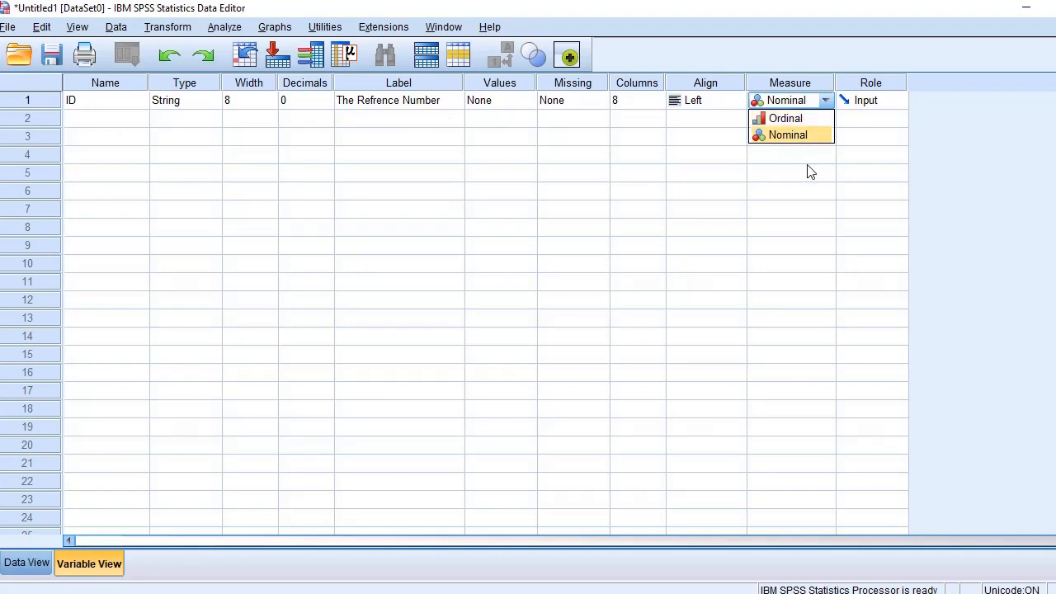
- Change the ID variable's type to Numeric and look at the Measure options offered for it
click(87, 127)
click(192, 107)
click(213, 101)
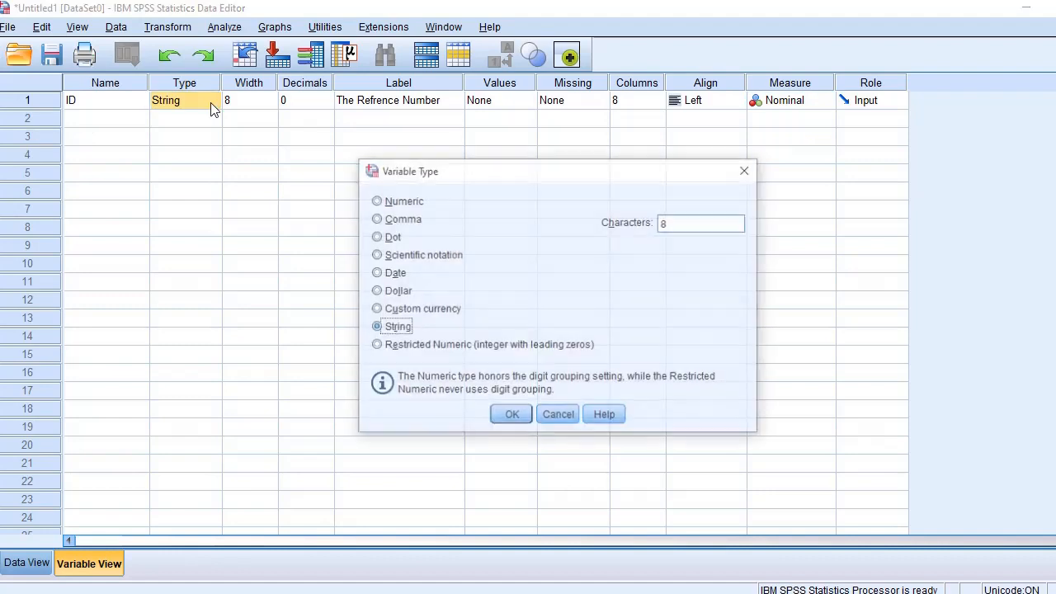
click(375, 200)
click(512, 416)
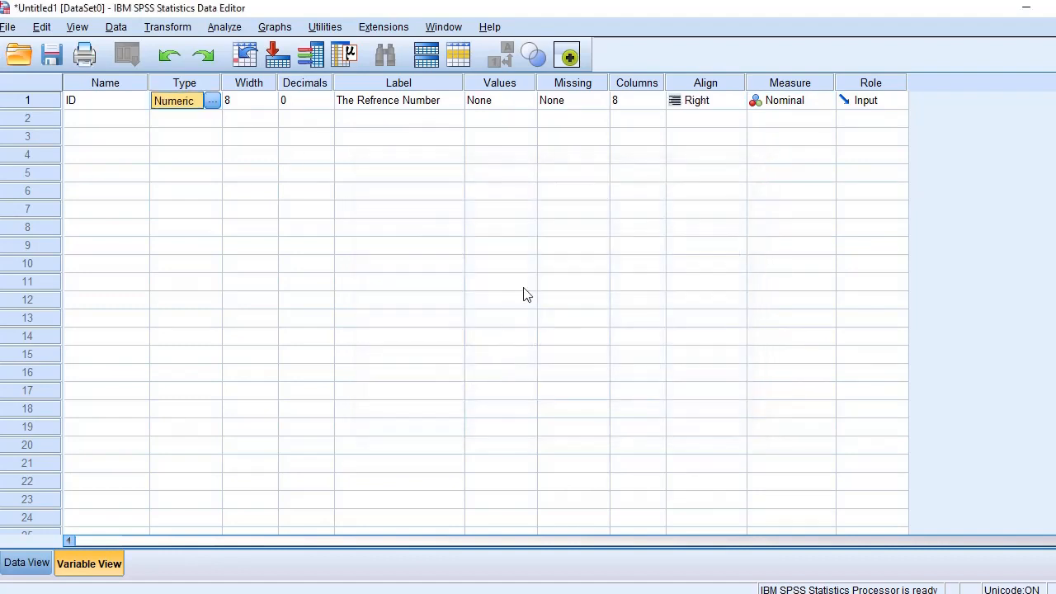
click(797, 101)
click(800, 102)
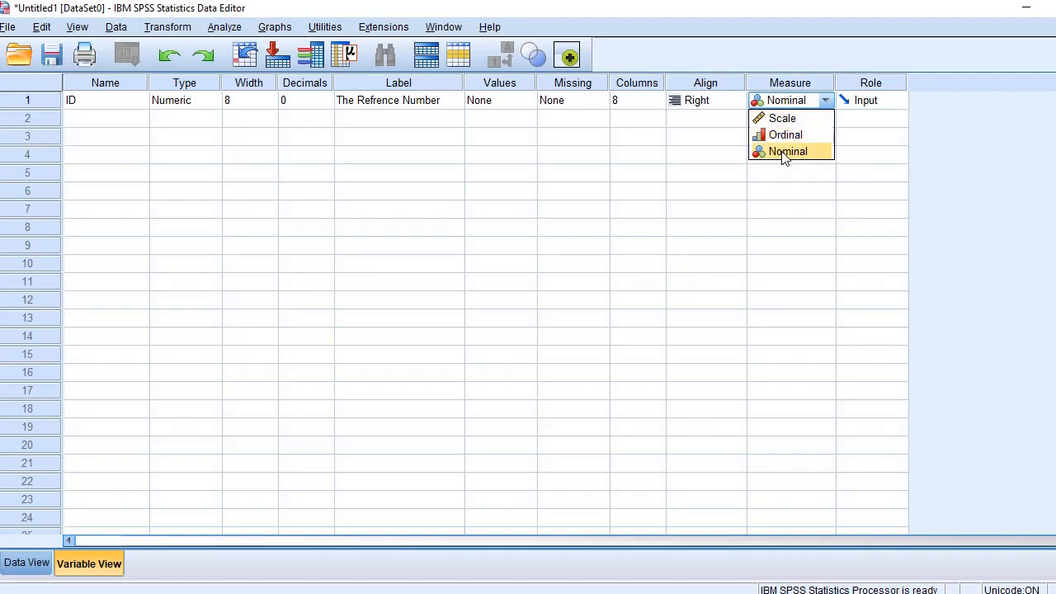
- Set the ID variable's type to String and its measure to Nominal
click(185, 105)
click(213, 102)
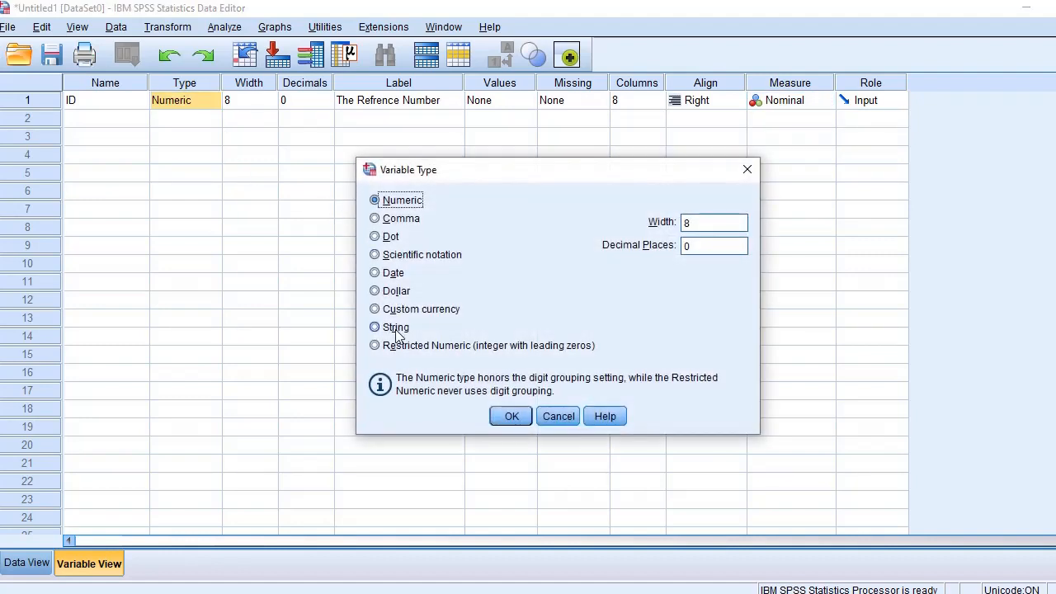
click(396, 327)
click(511, 416)
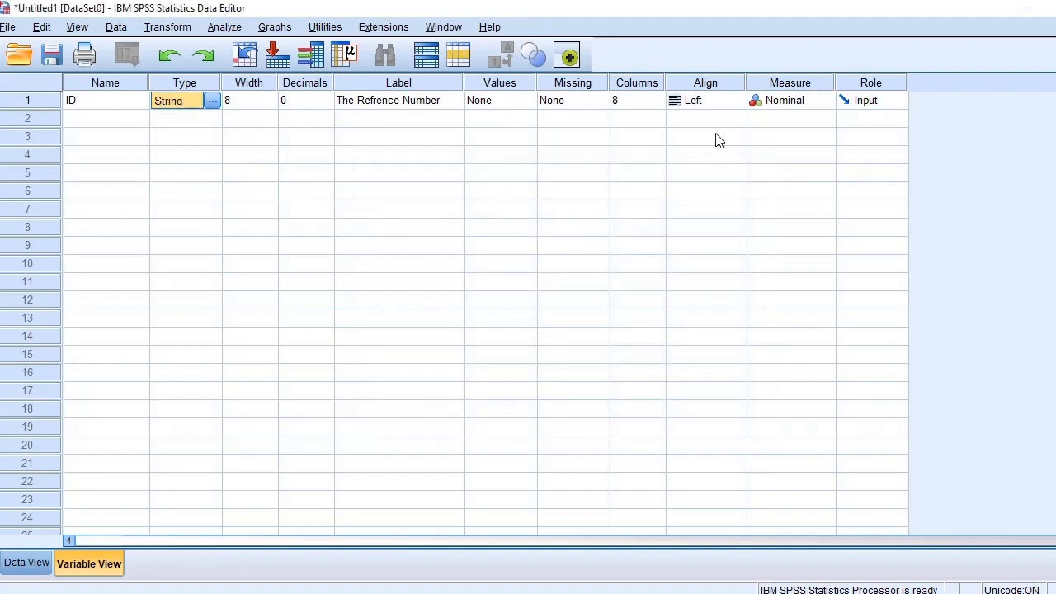
click(800, 102)
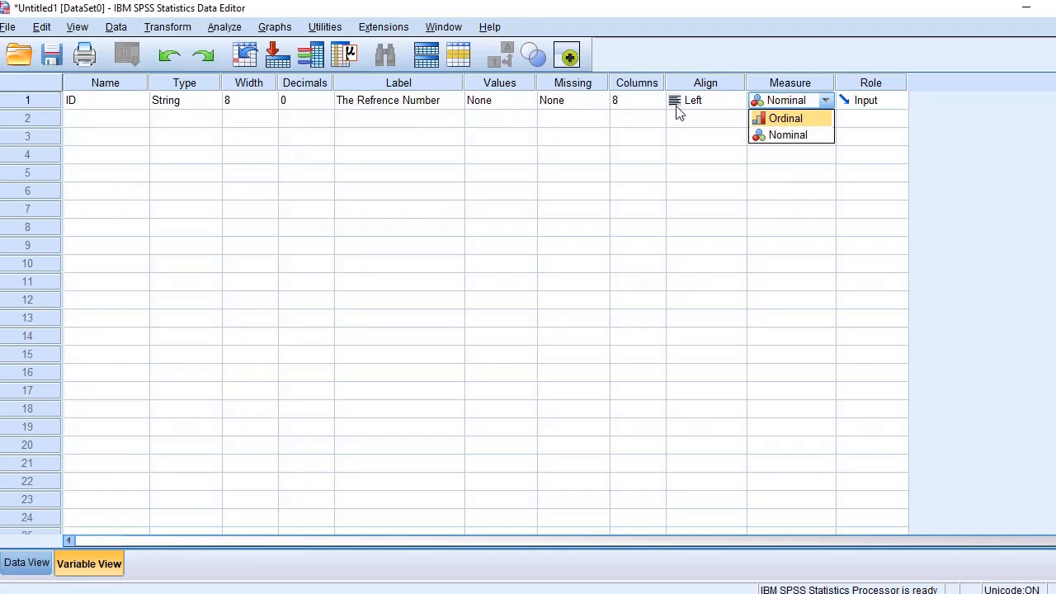
click(786, 137)
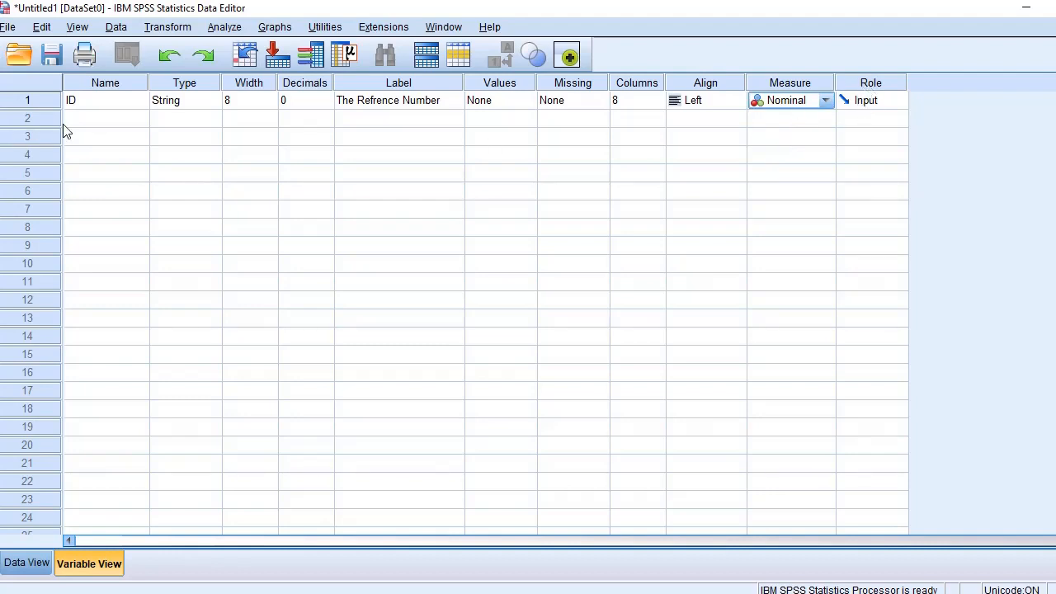
- Add a second variable called Name and set its type to String with 8 characters
click(88, 122)
text(Name)
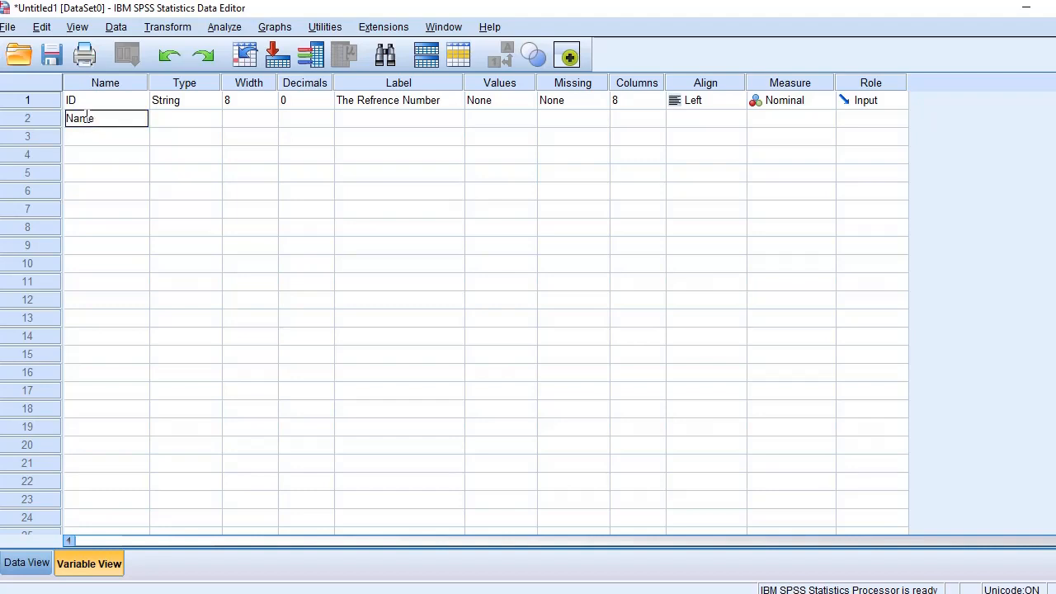
key(Tab)
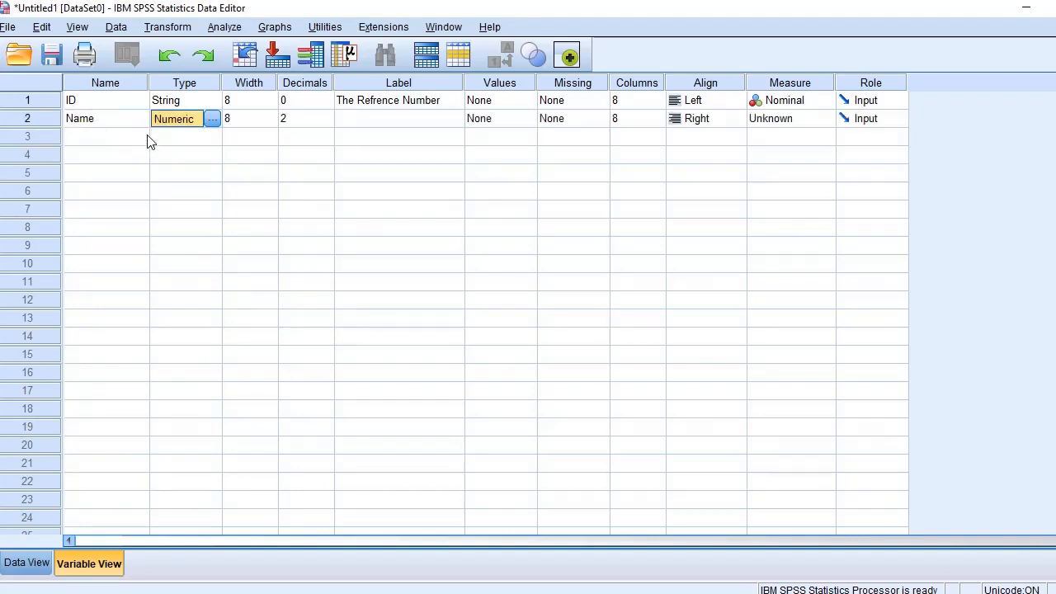
click(215, 119)
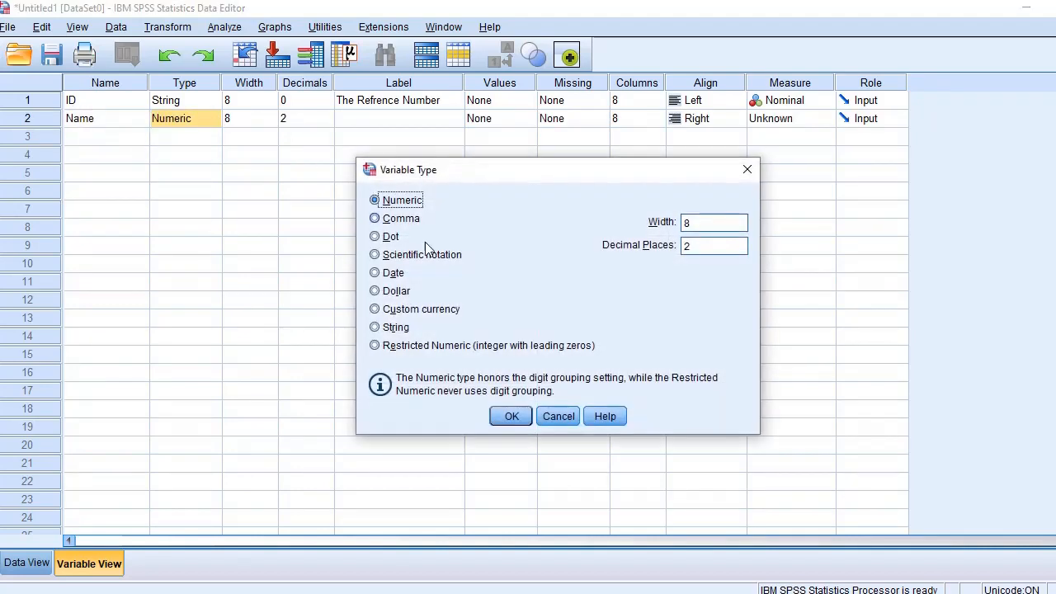
click(381, 329)
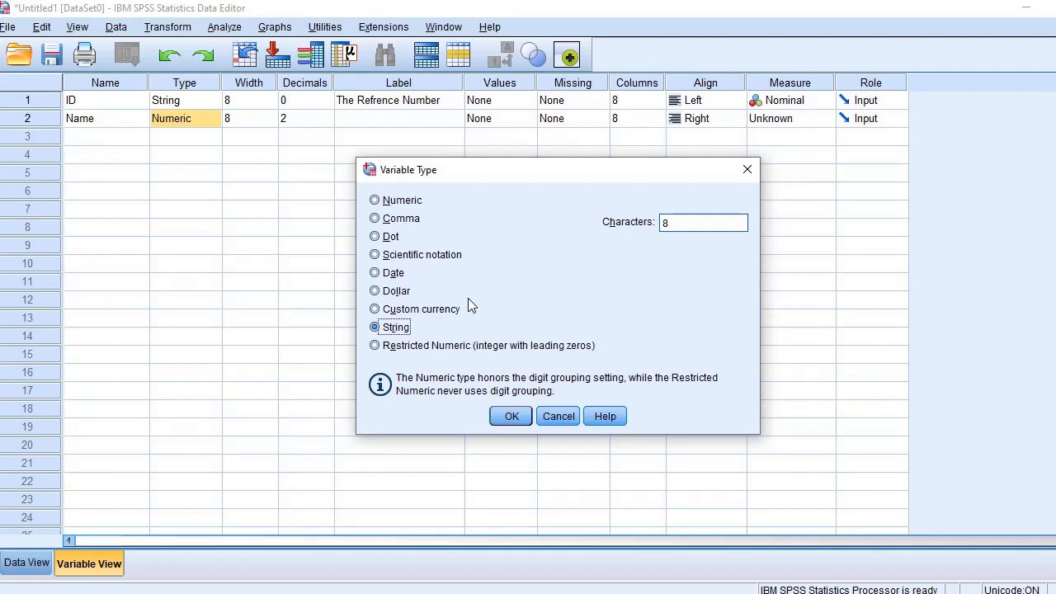
click(510, 416)
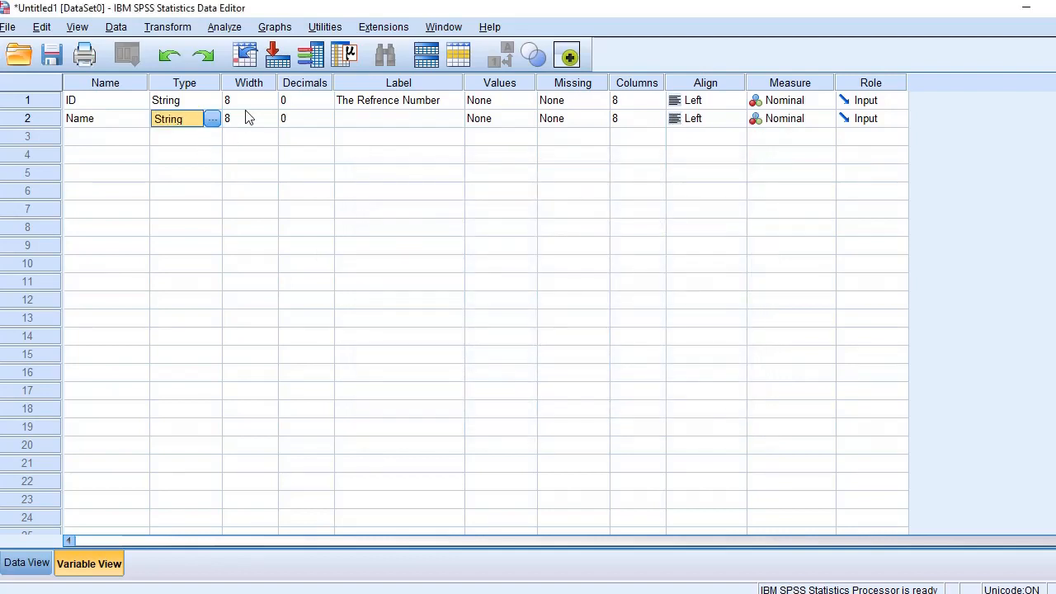
- Check the Name variable's decimals and label it "Name of the person"
click(302, 123)
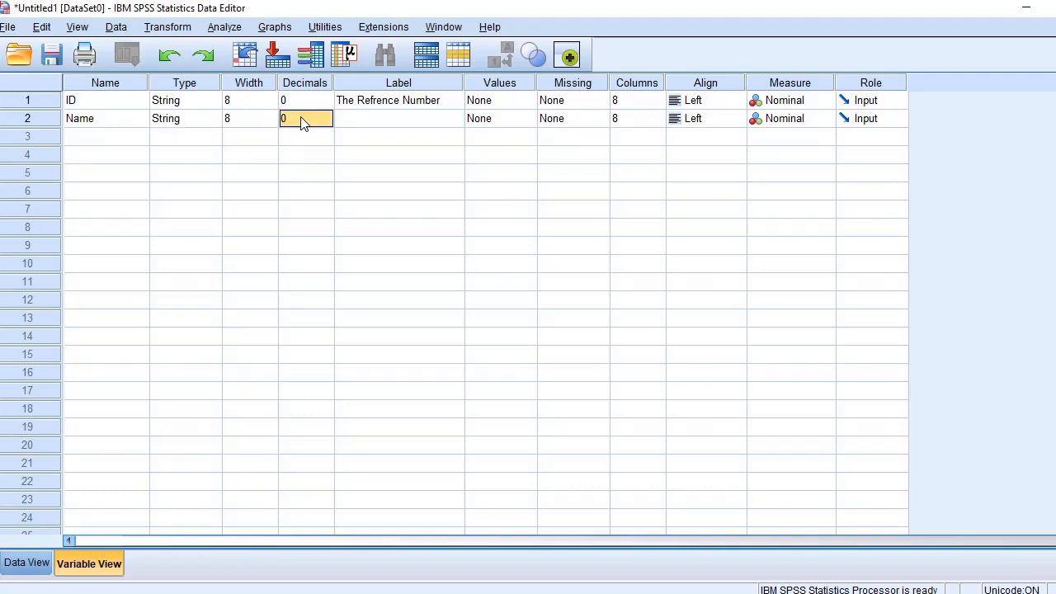
click(371, 121)
click(369, 119)
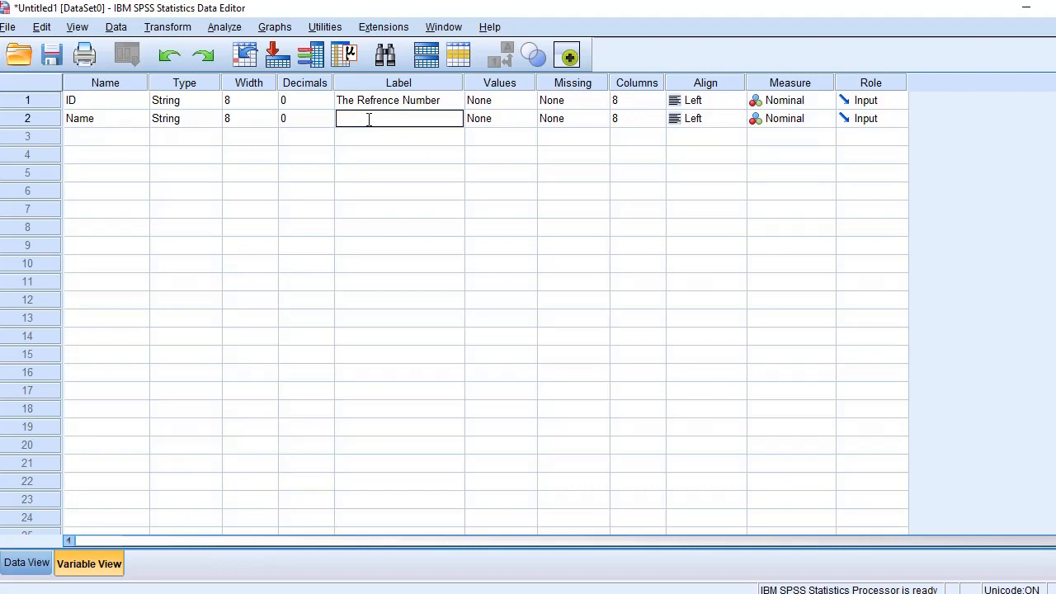
text(Name of the person)
key(Return)
key(Up)
key(Right)
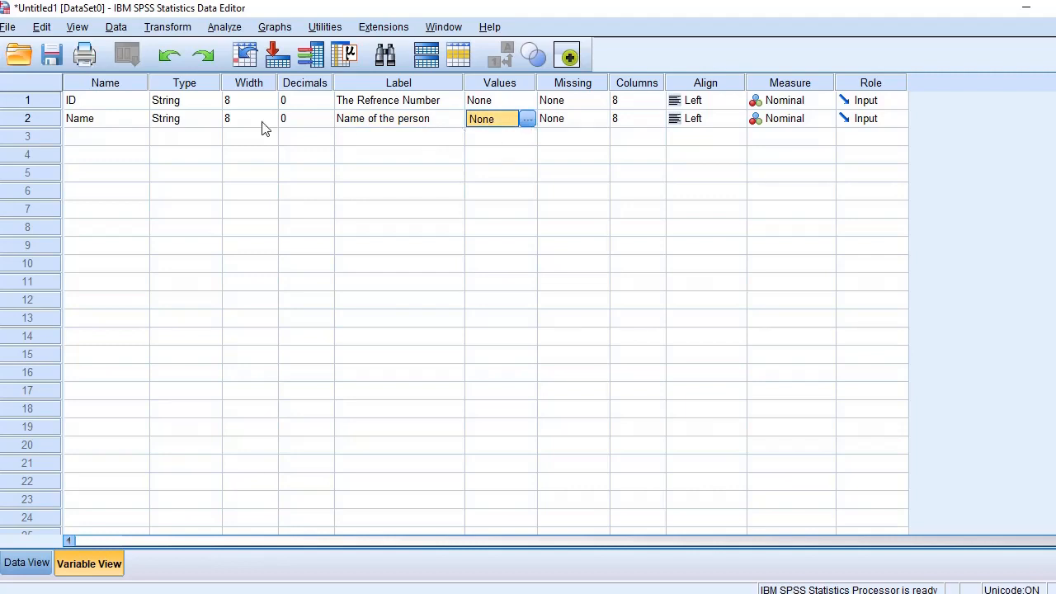
- Check the Name variable's missing-value, alignment and measure settings
click(587, 124)
click(697, 124)
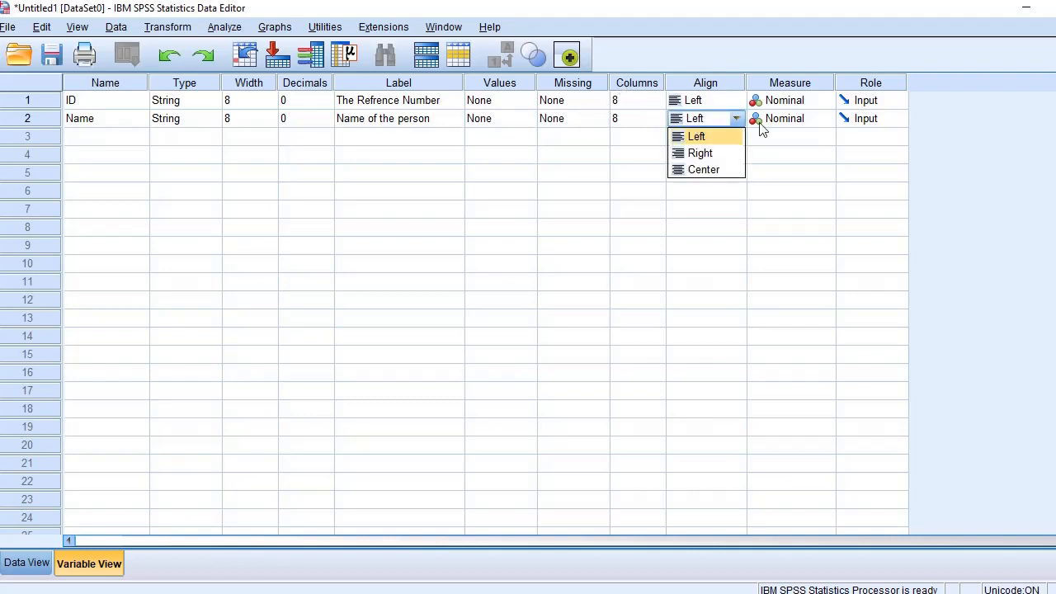
click(801, 122)
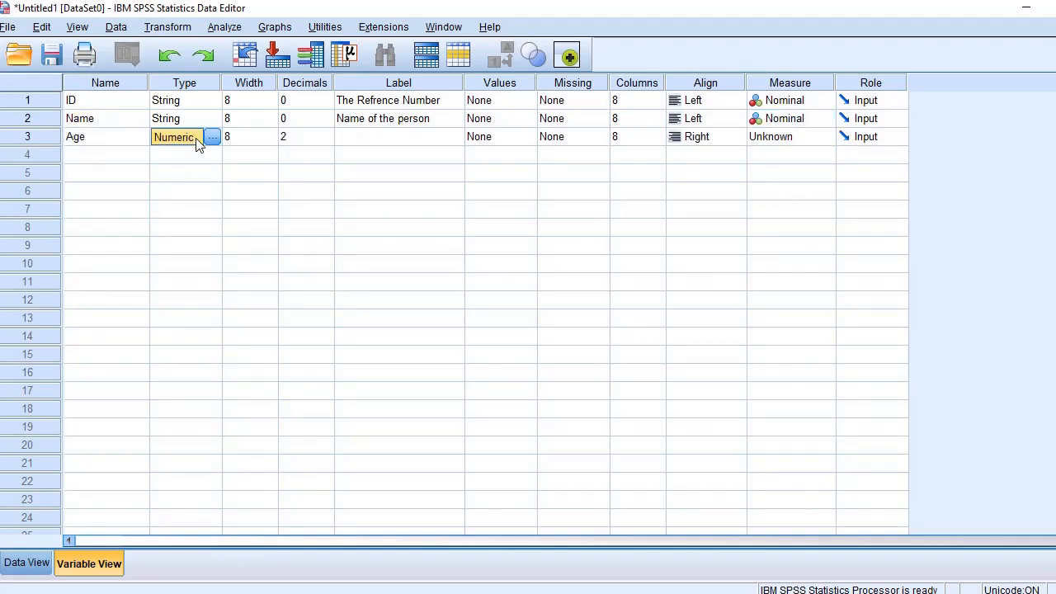
- Set the Age variable's decimals to 0
click(290, 137)
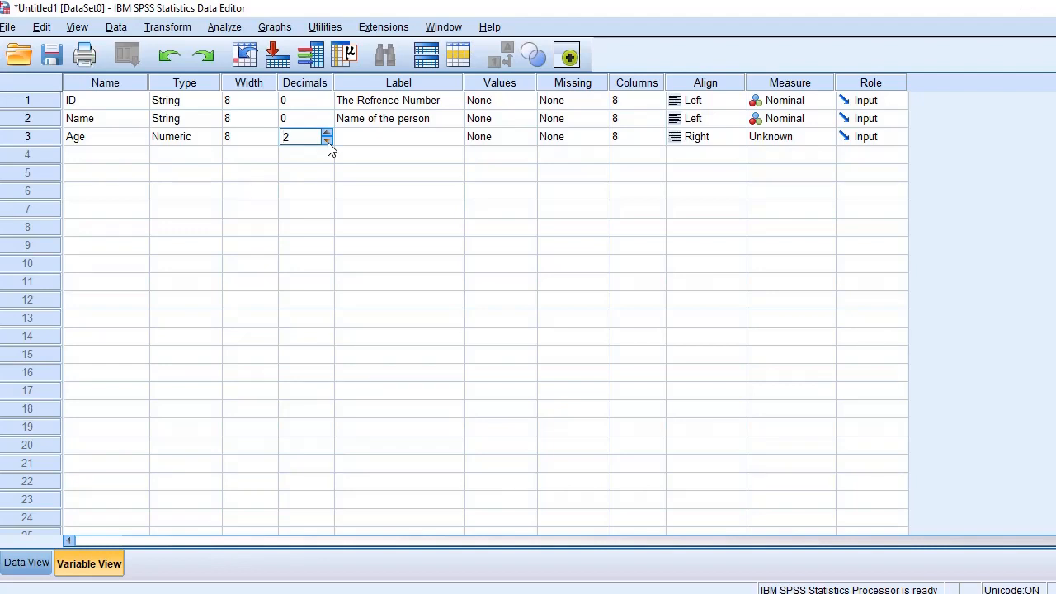
click(328, 142)
click(328, 142)
- Label the Age variable "Age of the person" and set its measure to Scale
click(377, 137)
click(377, 137)
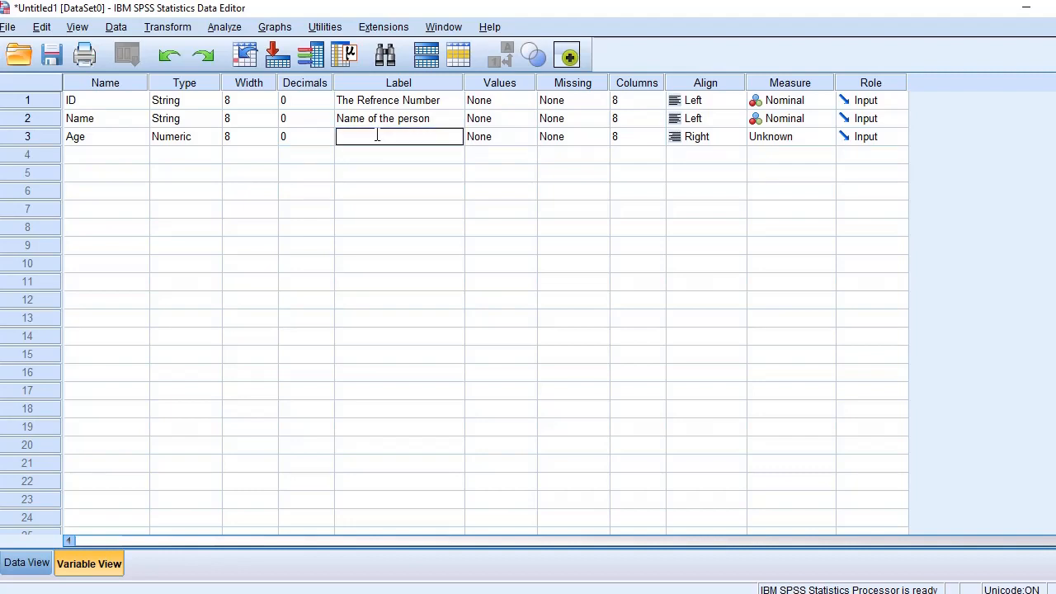
text(Age of the person)
key(Return)
key(Up)
key(Right)
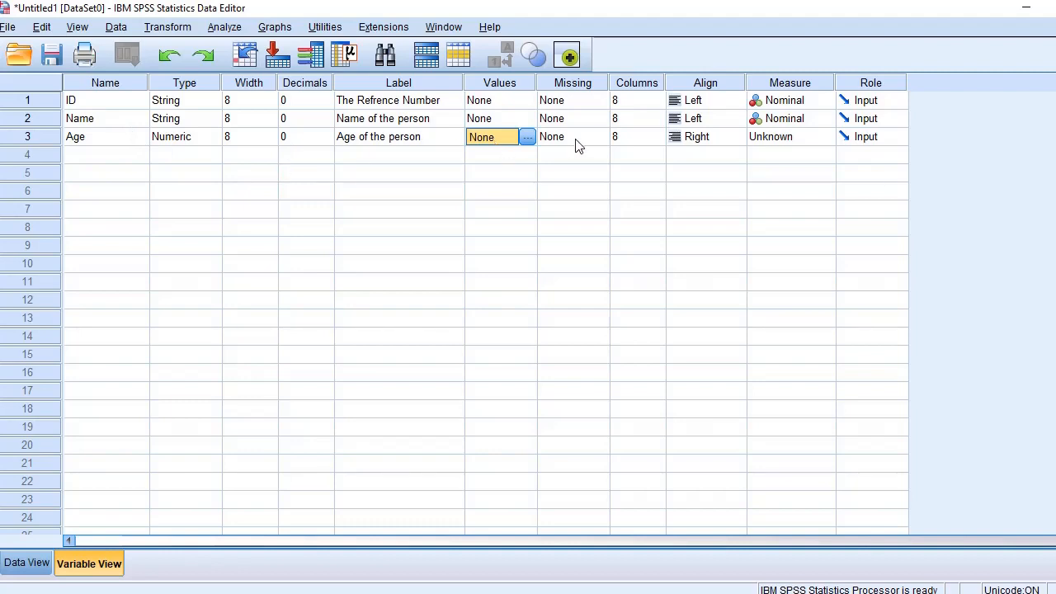
click(806, 136)
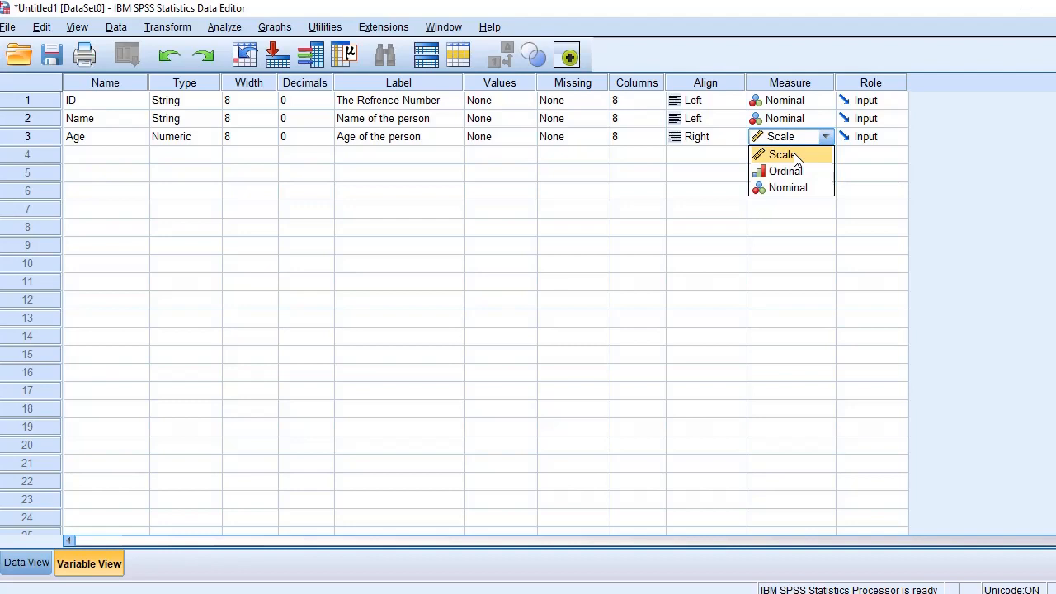
click(797, 158)
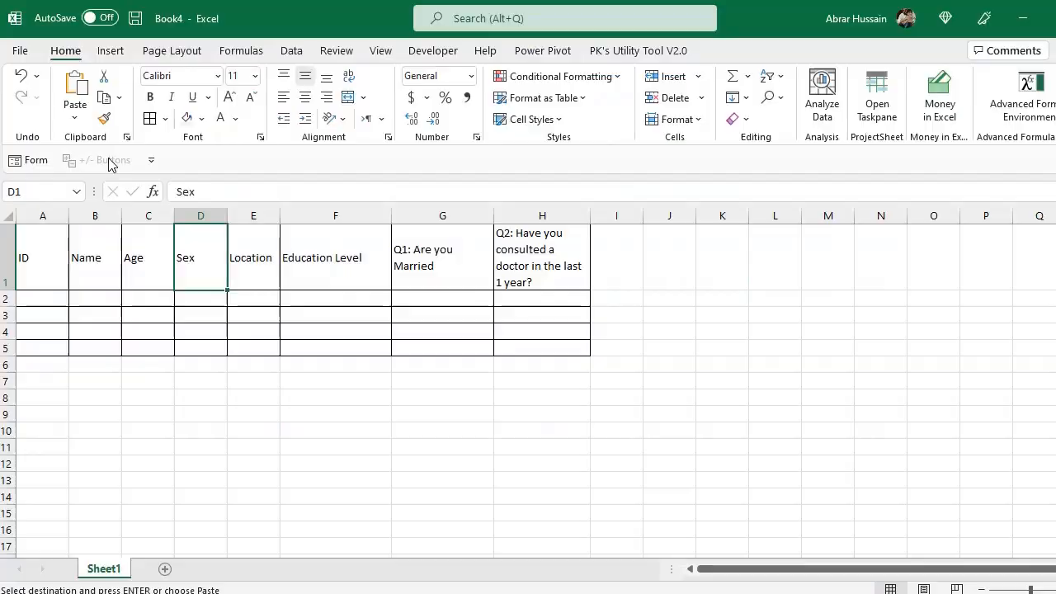
- Switch back to SPSS and add a fourth variable called Sex with 0 decimals
key(alt+Tab)
click(111, 162)
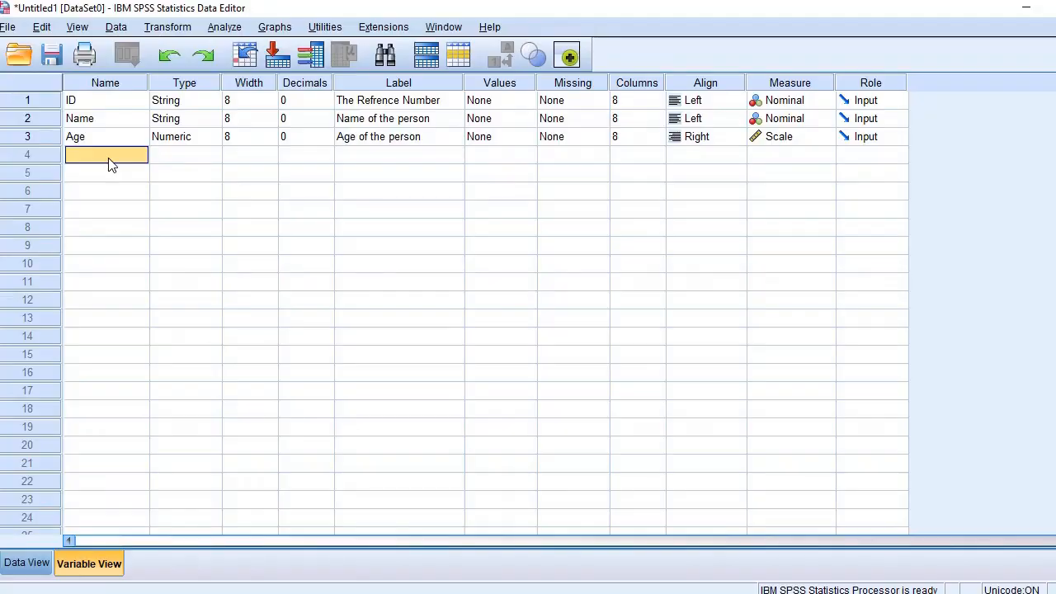
text(Sex)
key(Tab)
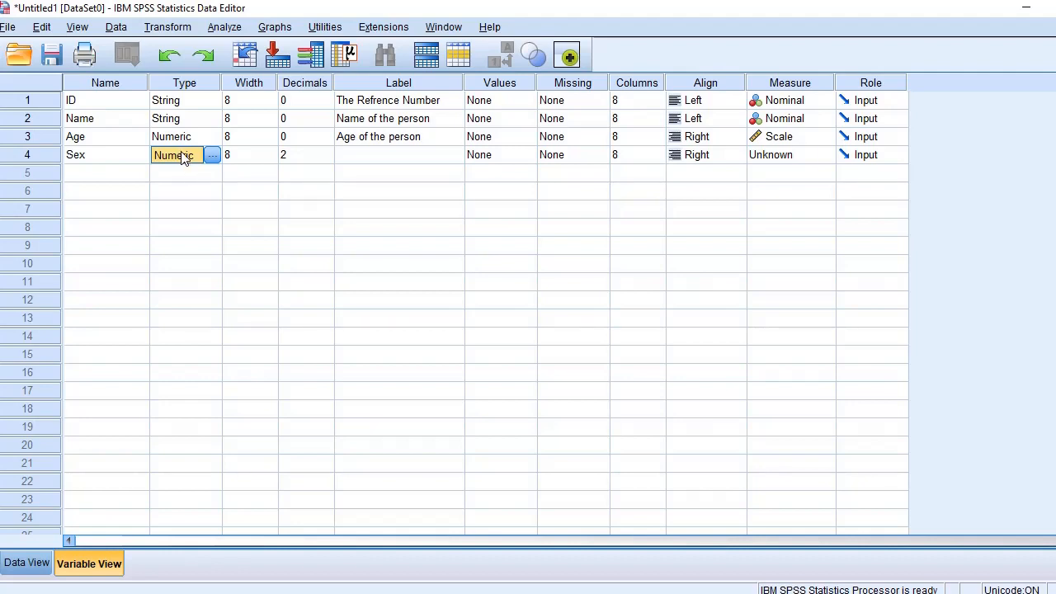
click(293, 159)
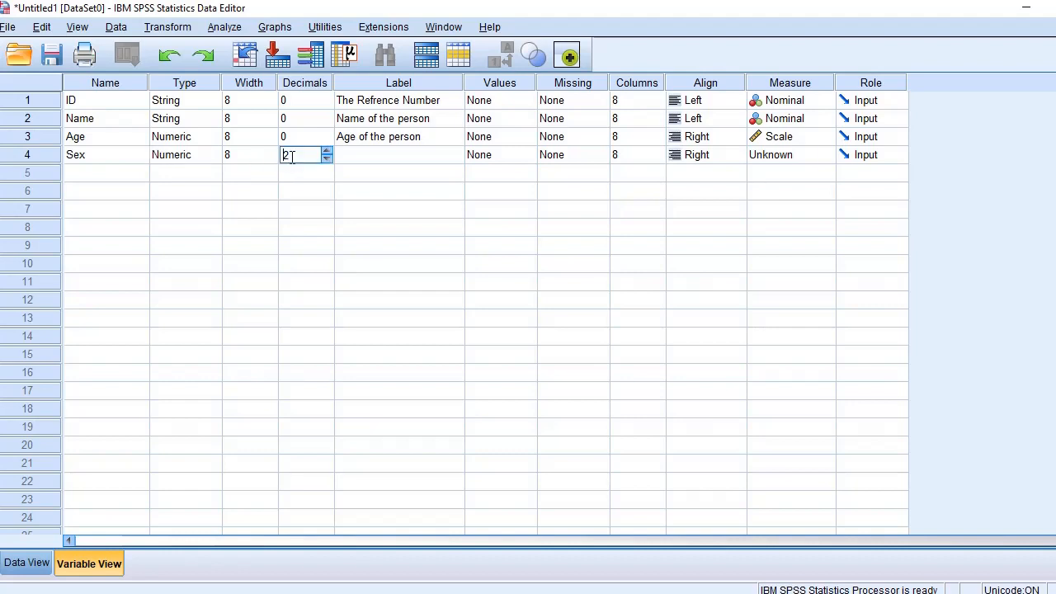
click(328, 162)
click(328, 162)
- Define value labels for the Sex variable: 1 = Male and 2 = Female
click(495, 159)
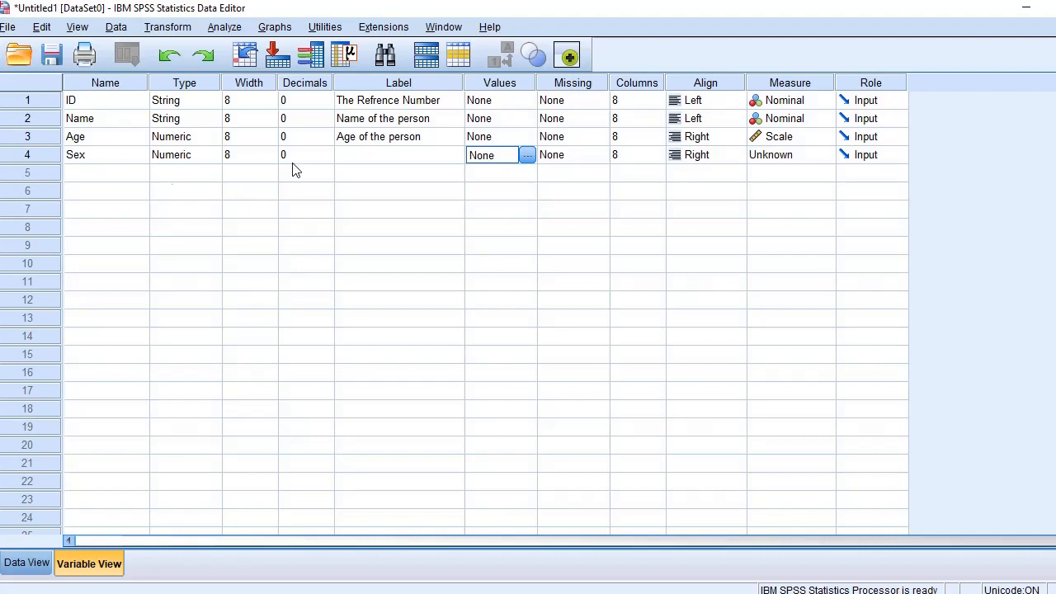
click(528, 158)
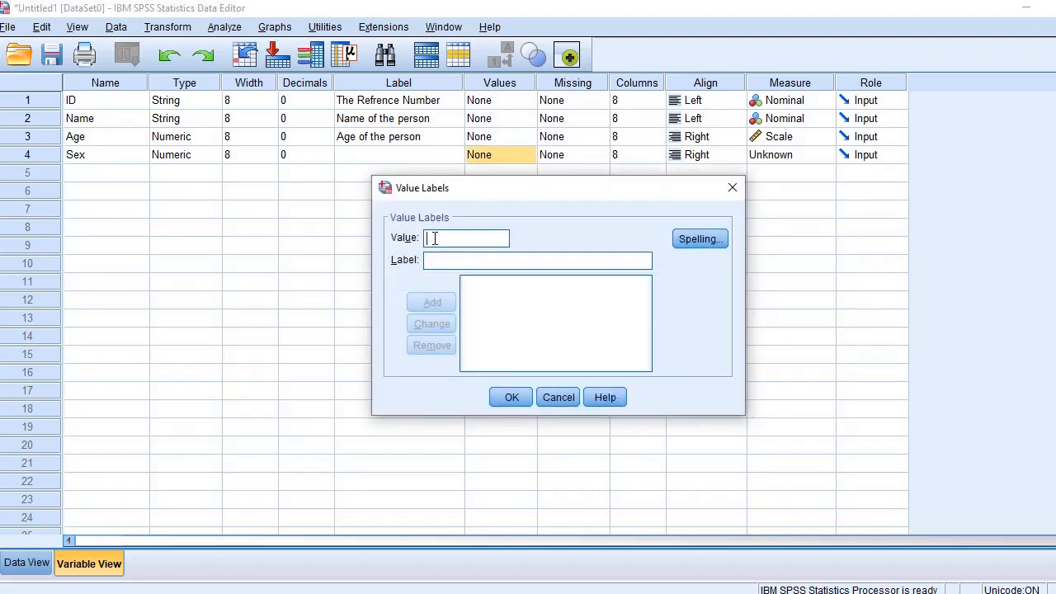
text(1)
click(445, 262)
text(Male)
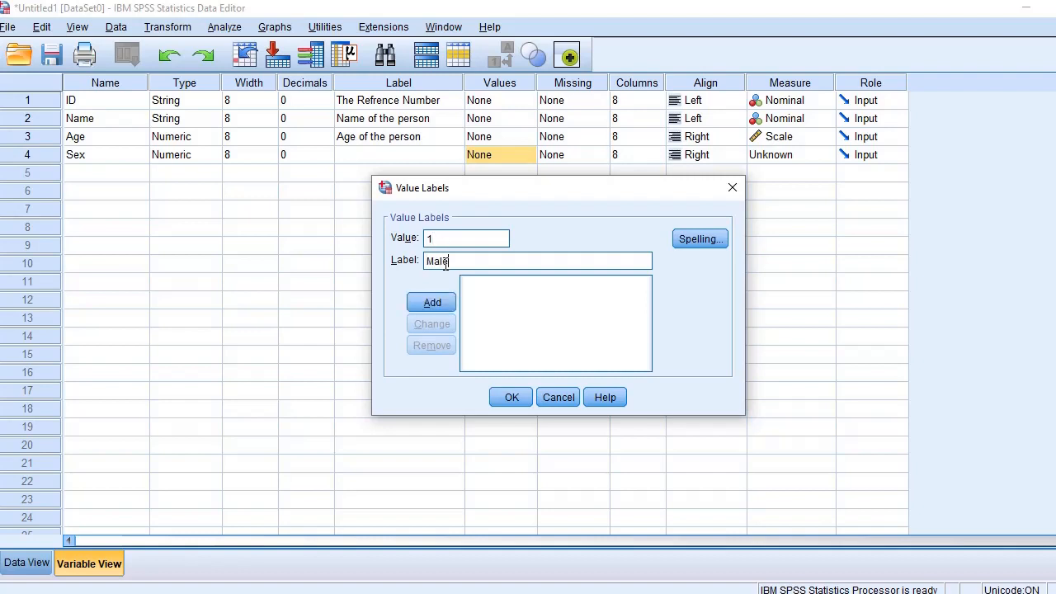
click(435, 303)
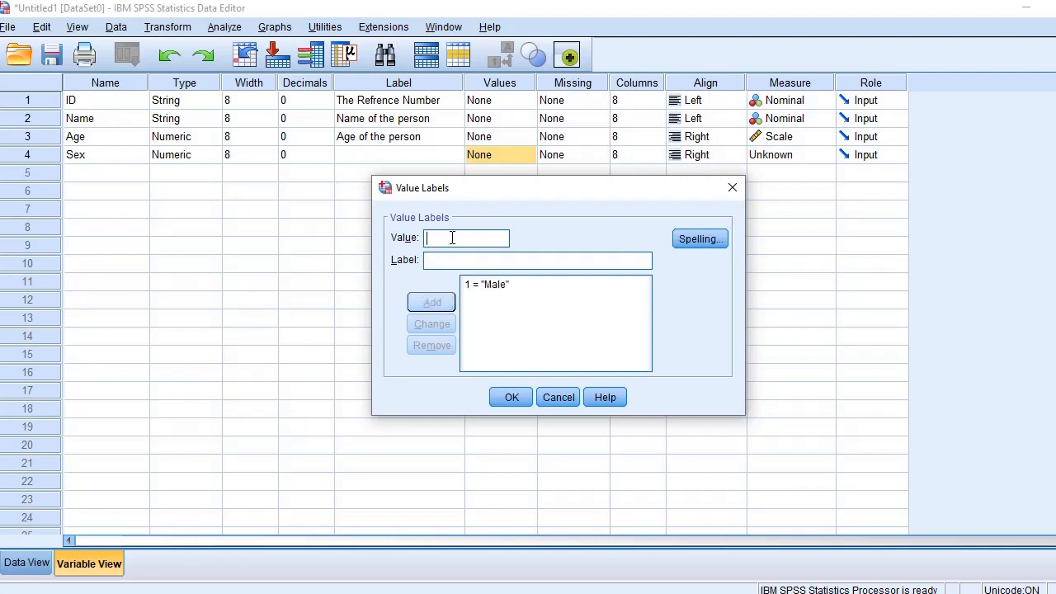
text(2)
click(444, 262)
text(Female)
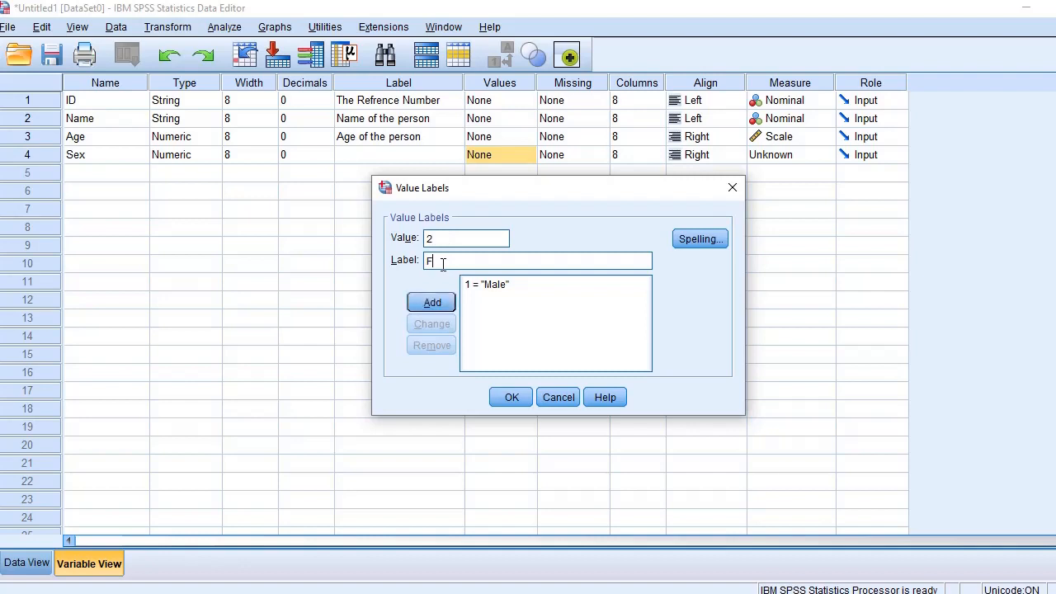
click(435, 305)
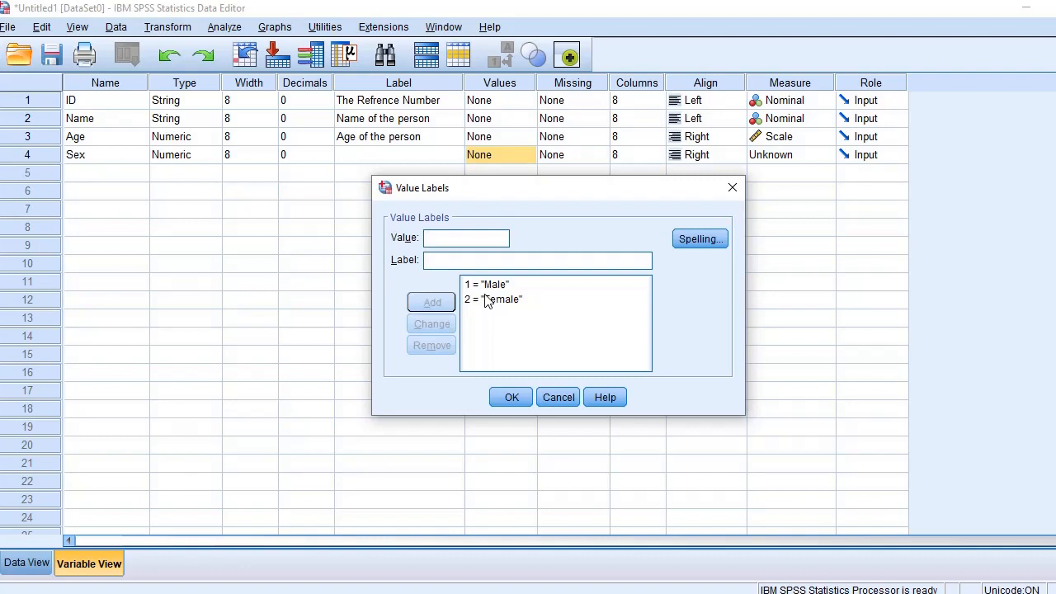
text(1)
click(443, 256)
double_click(456, 241)
key(BackSpace)
- Review the Male and Female entries and apply the Sex variable's value labels
click(499, 286)
click(491, 302)
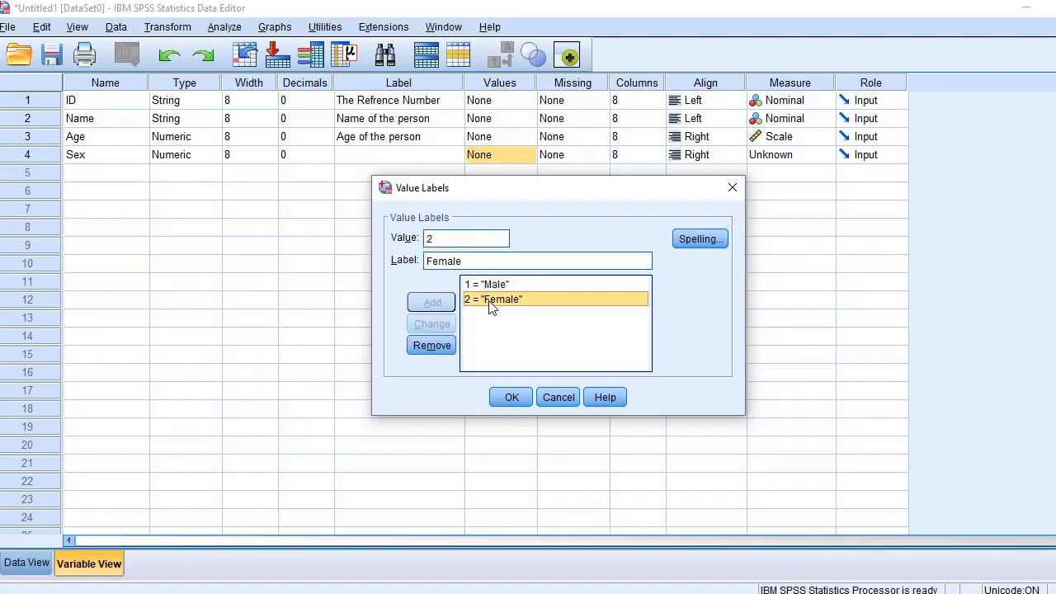
click(507, 397)
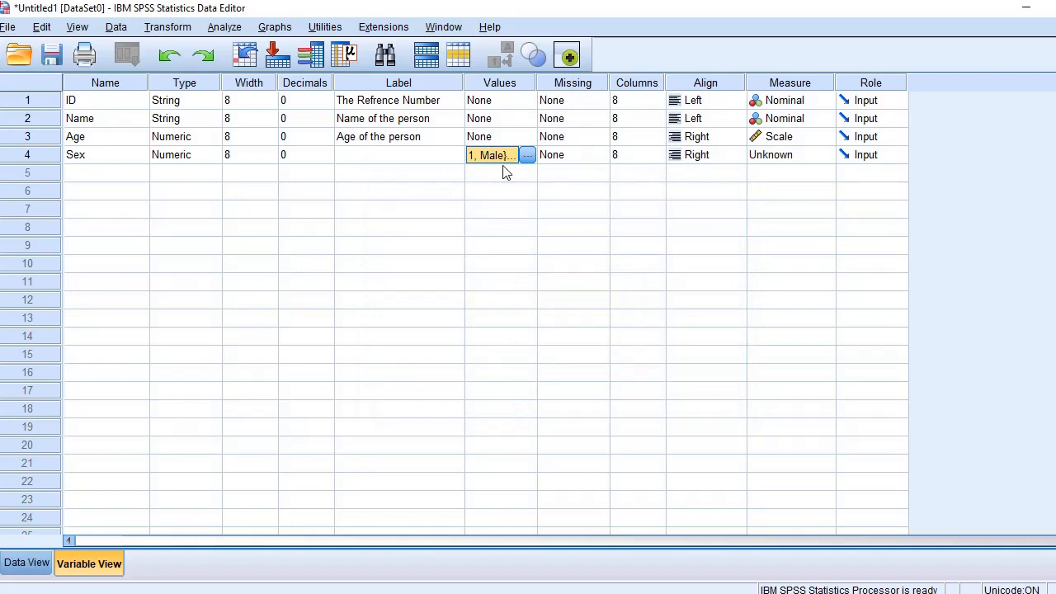
- Label the Sex variable "Gender of the Person", correcting the capitalisation of "Person"
click(386, 155)
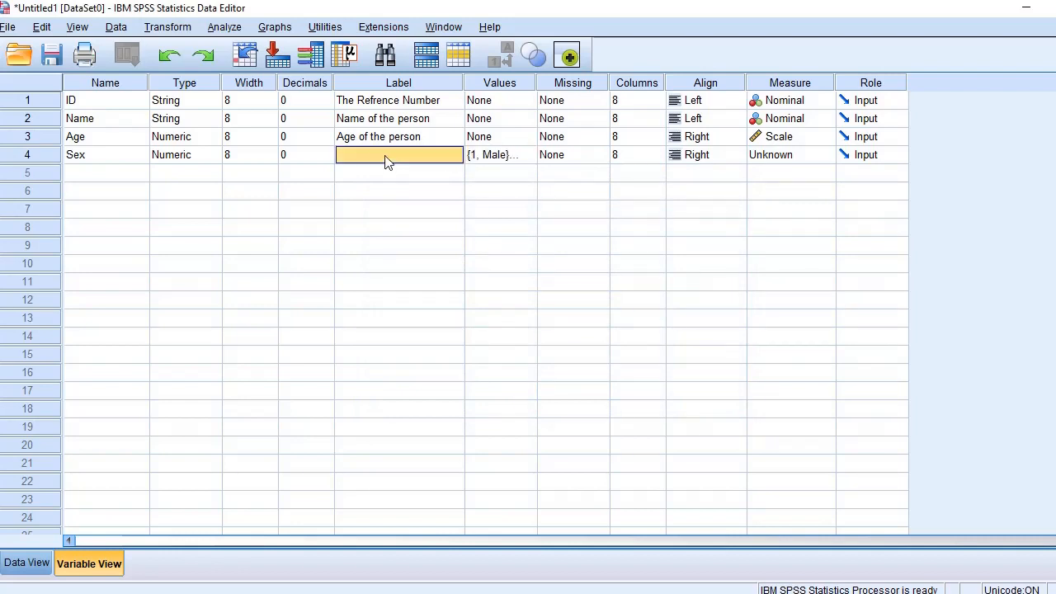
click(387, 155)
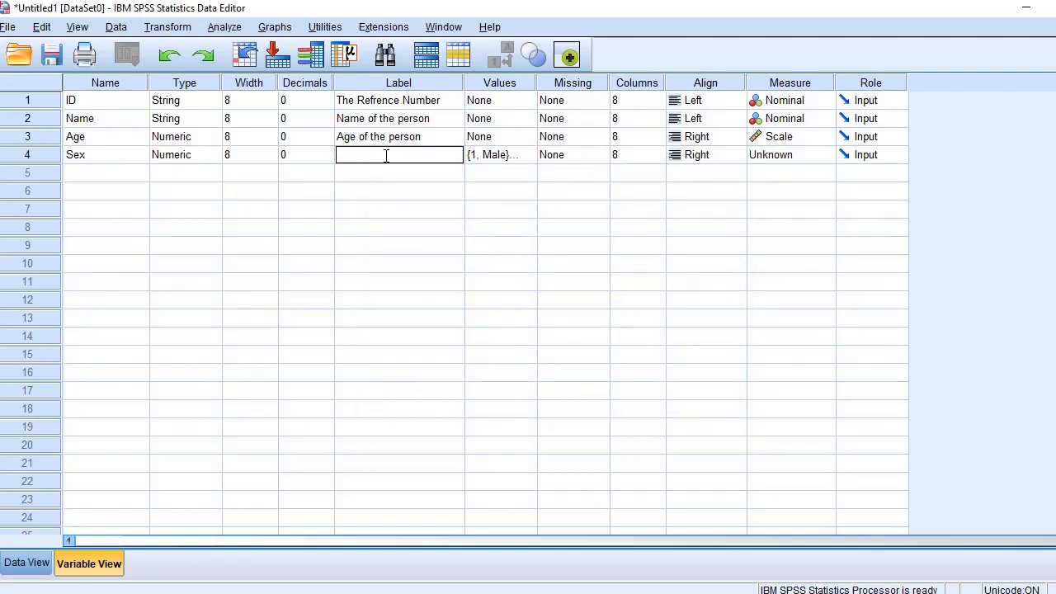
text(Gender of the PErson)
key(Return)
double_click(386, 159)
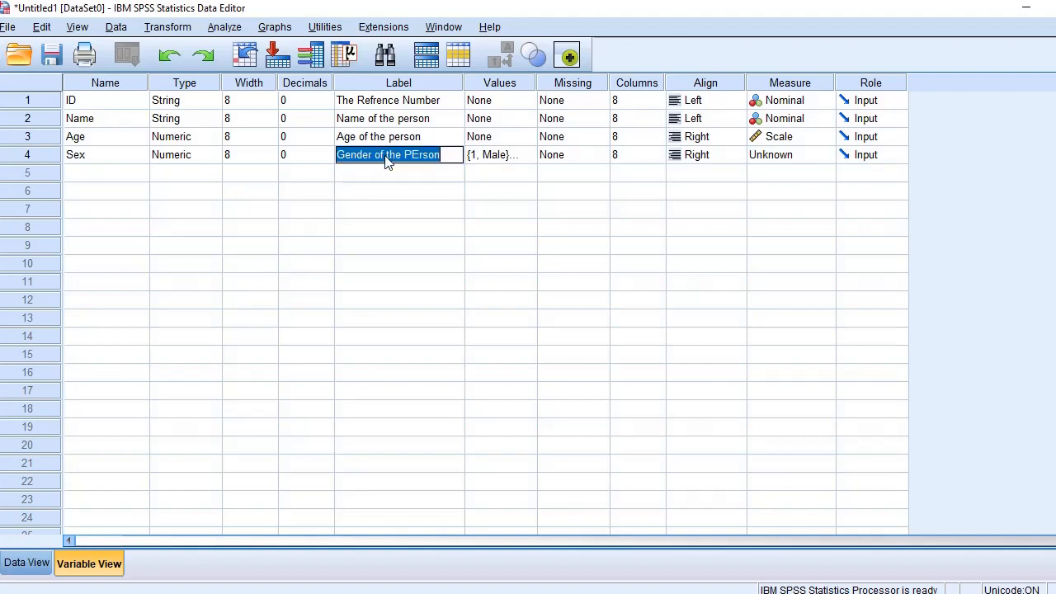
click(386, 158)
key(BackSpace)
text(e)
key(Tab)
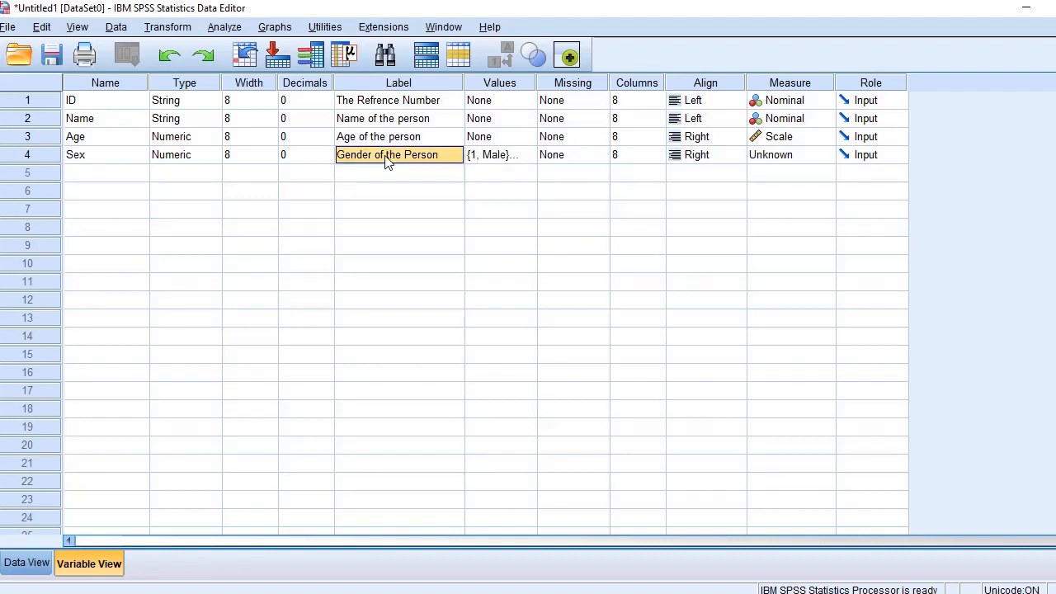
- Add a third value label to the Sex variable, 3 = Other, and apply it
click(527, 155)
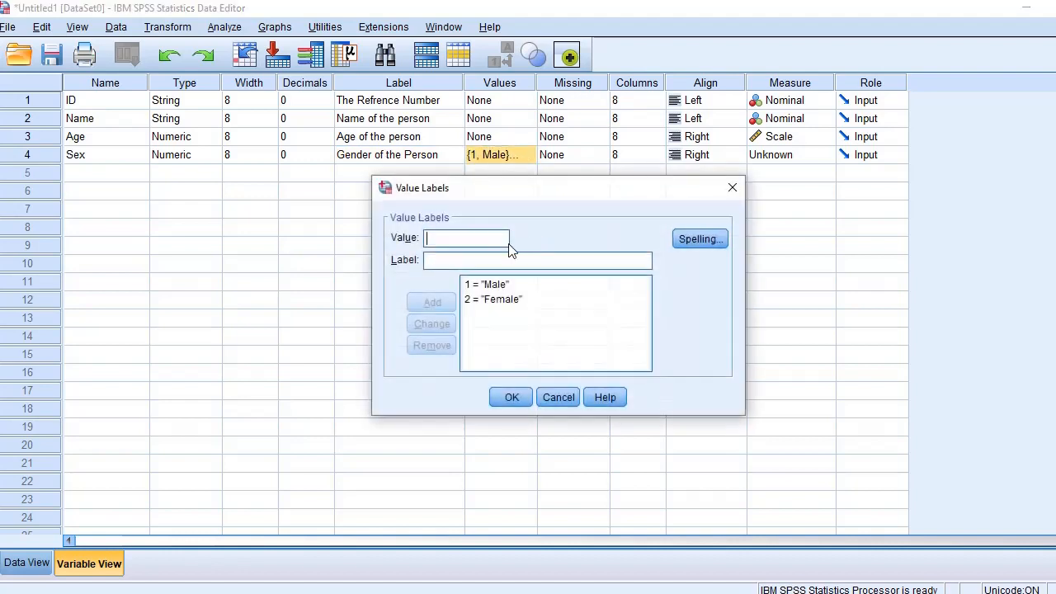
text(3)
click(473, 261)
text(Other)
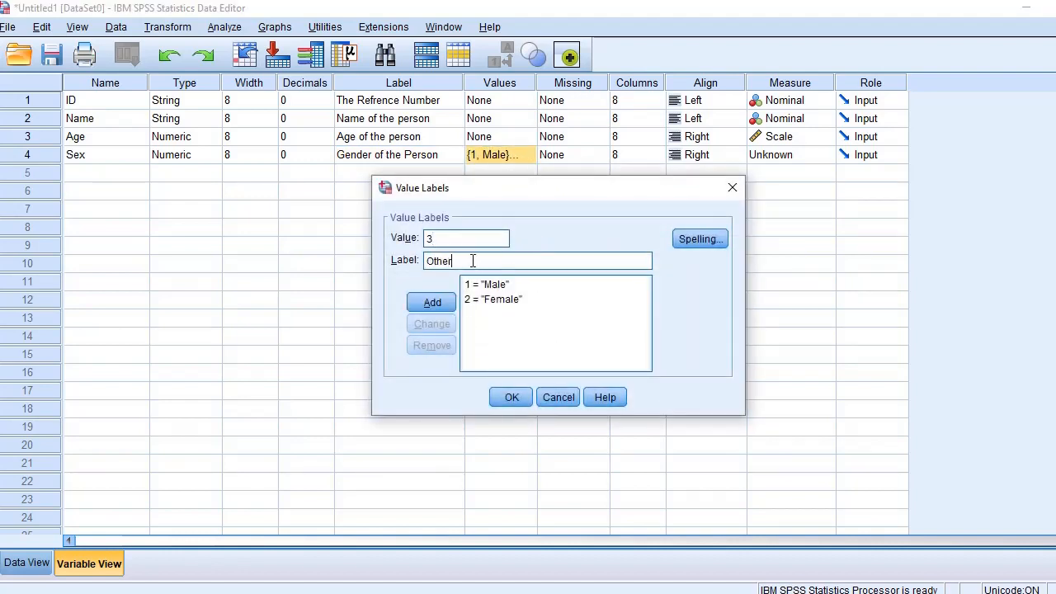
click(432, 303)
click(508, 394)
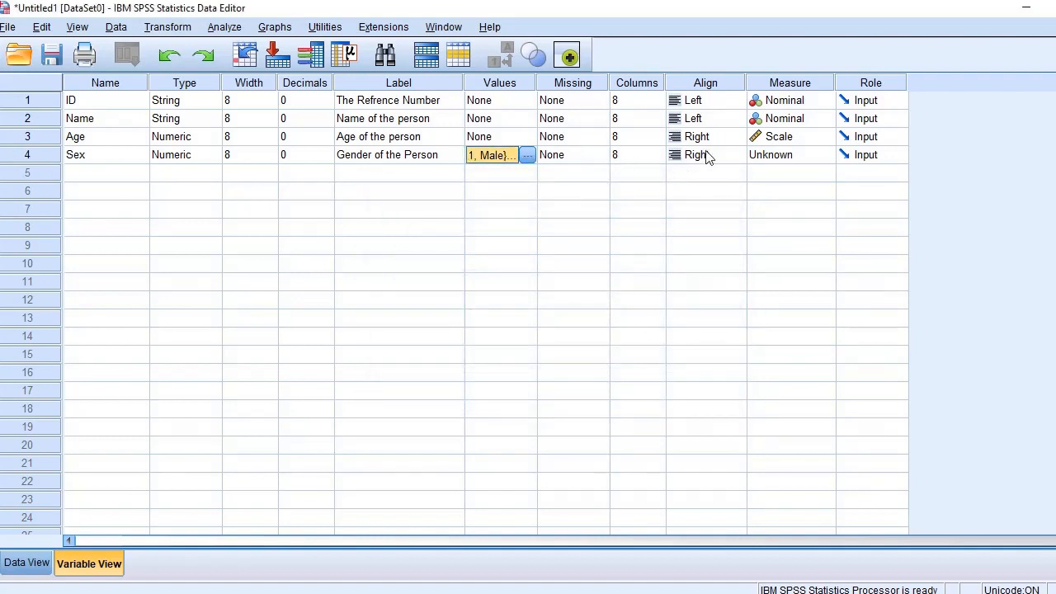
- Set the Sex variable's measure to Nominal
click(778, 155)
click(826, 155)
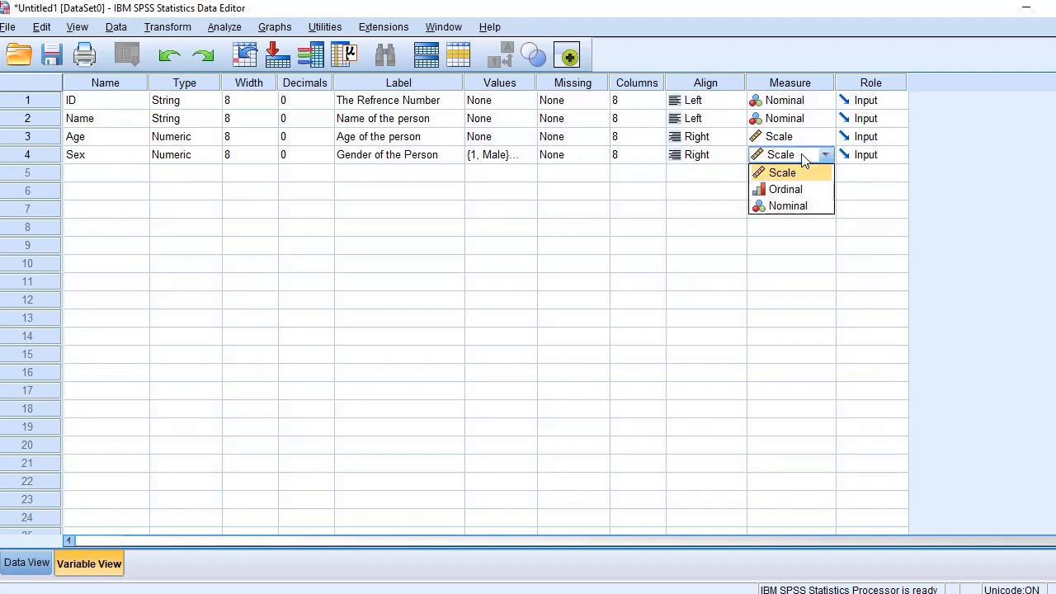
click(789, 205)
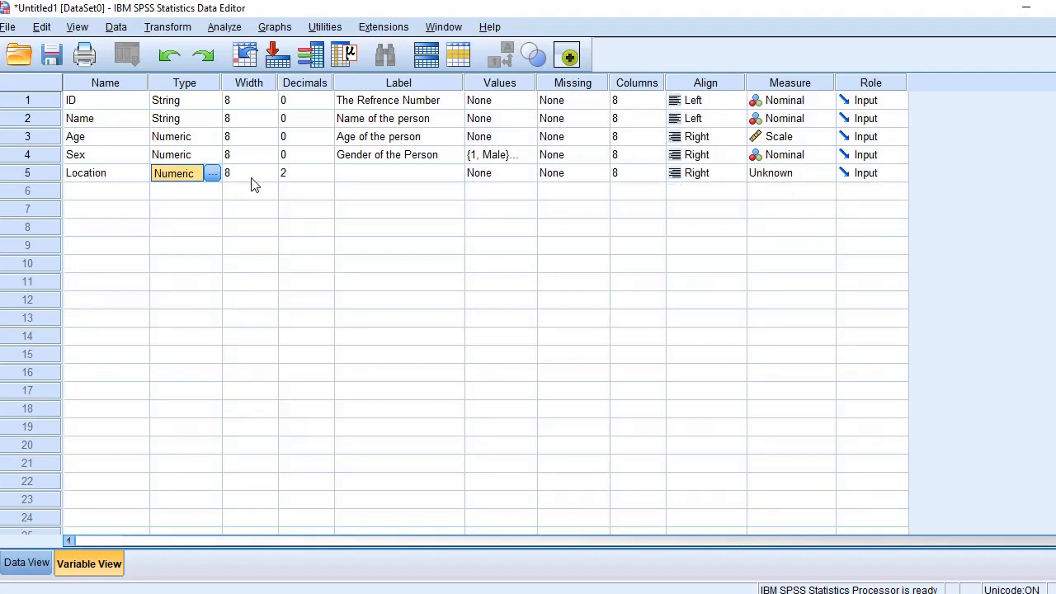
- Set the Location variable's type to String
click(218, 174)
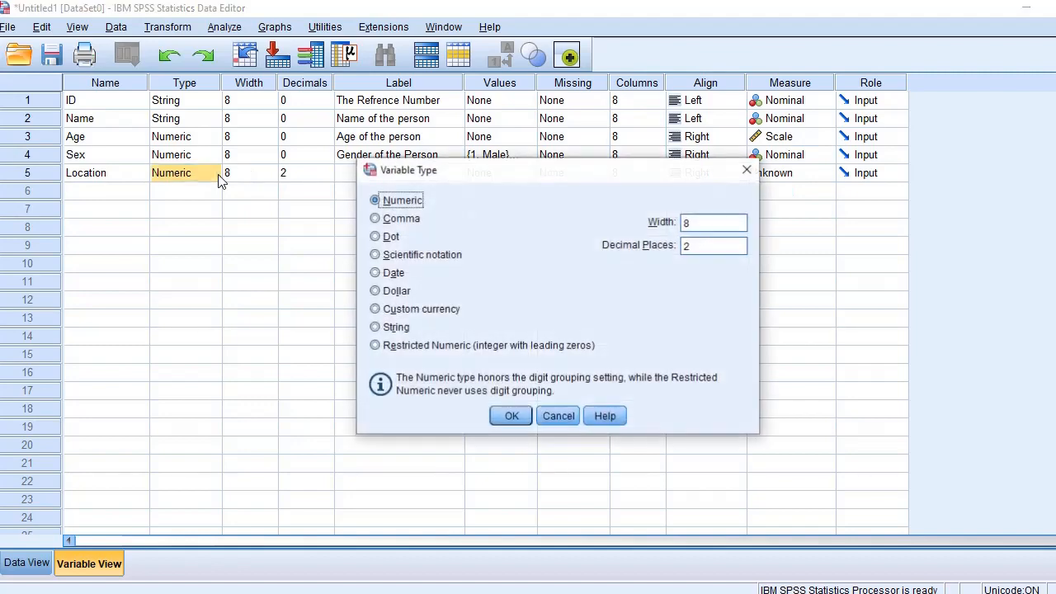
click(386, 327)
click(513, 417)
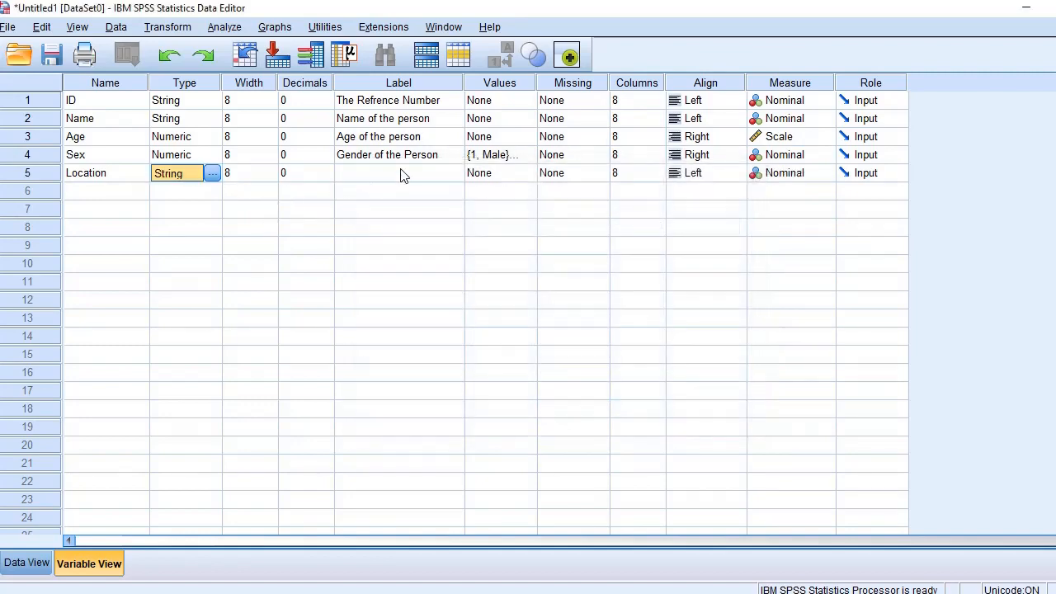
- Open the Location variable's value labels and add 1 = KP and 2 = Punjab
click(401, 173)
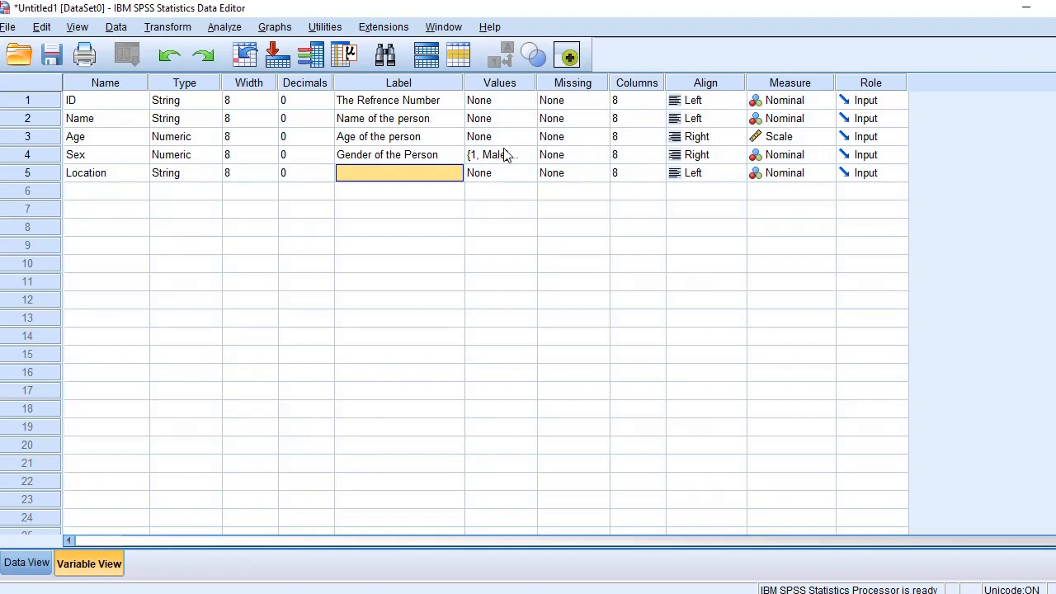
click(506, 173)
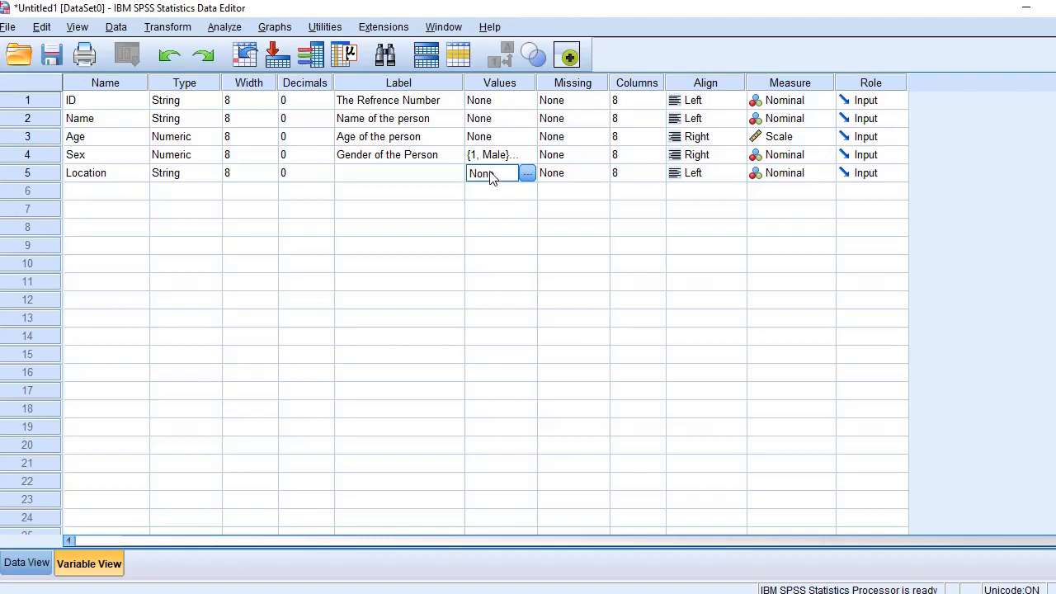
click(528, 173)
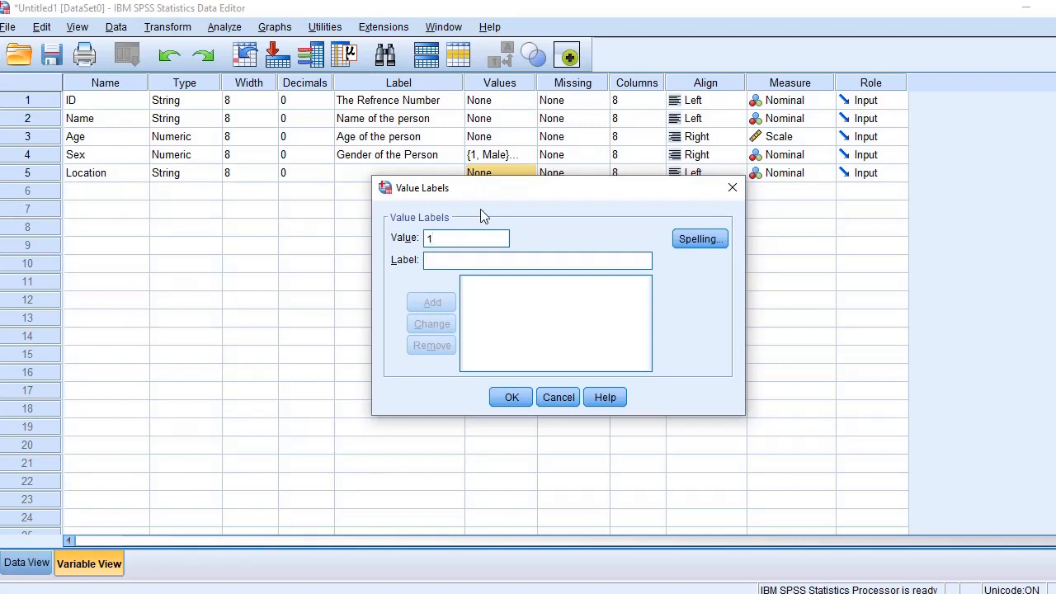
key(Tab)
text(KP)
click(429, 304)
text(Punjab)
click(434, 304)
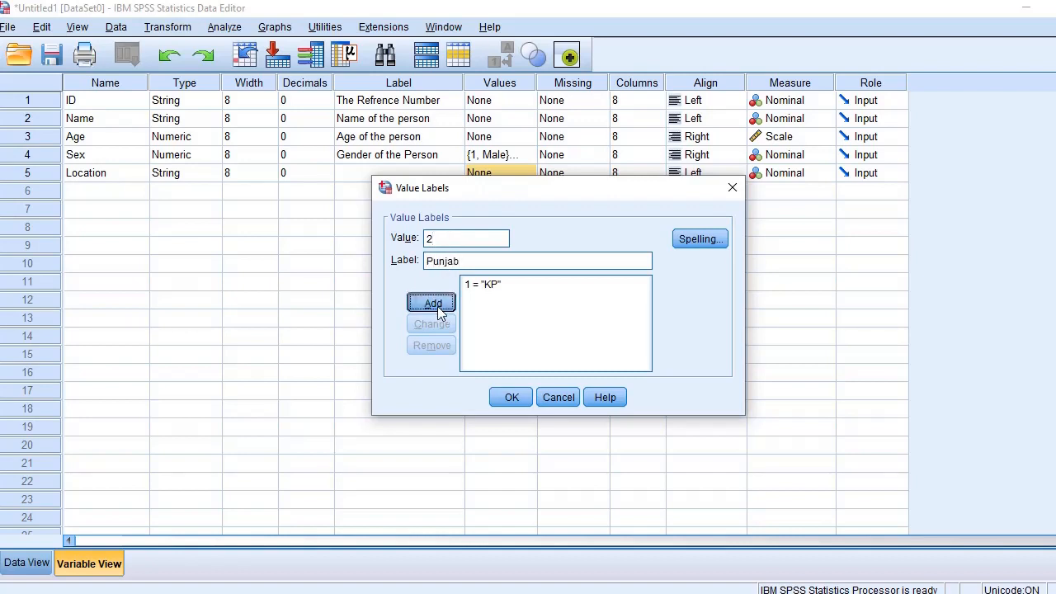
- Add a third Location value label, 3 = Sindh, apply the labels, and set the variable's measure to Nominal
text(3)
click(451, 259)
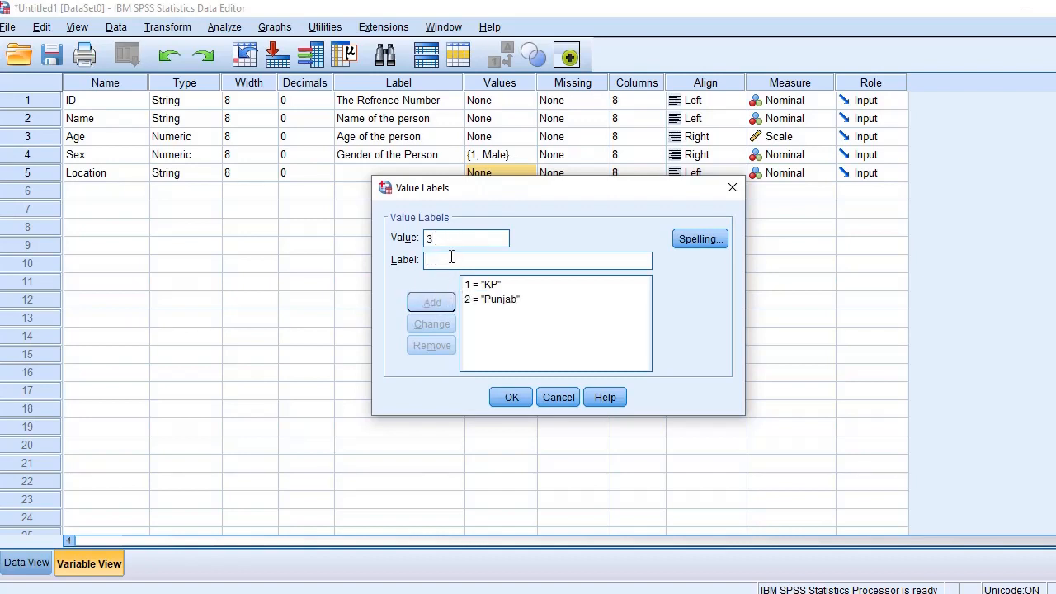
text(Sindh)
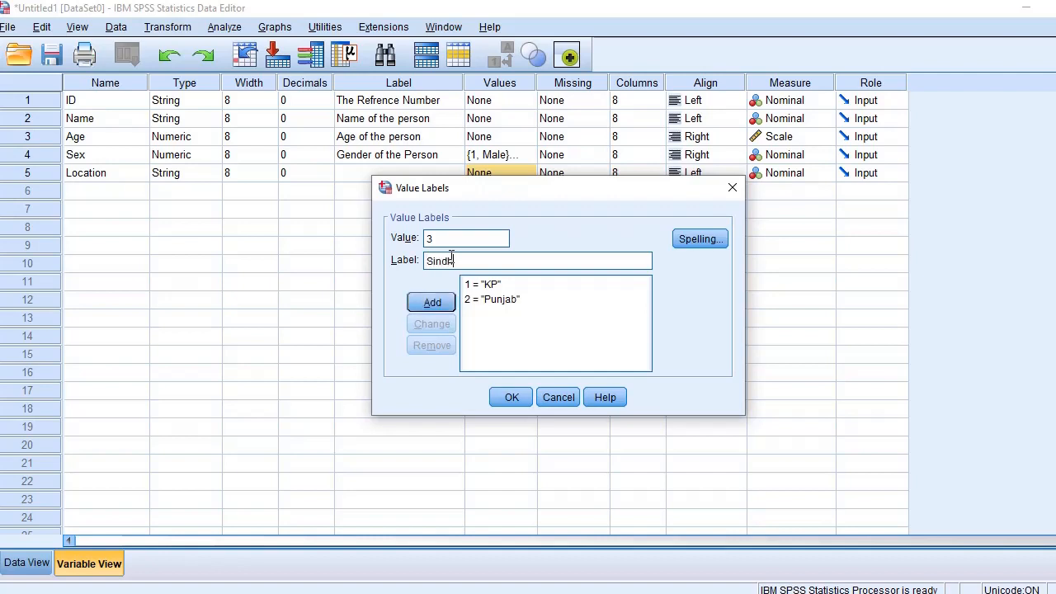
click(433, 302)
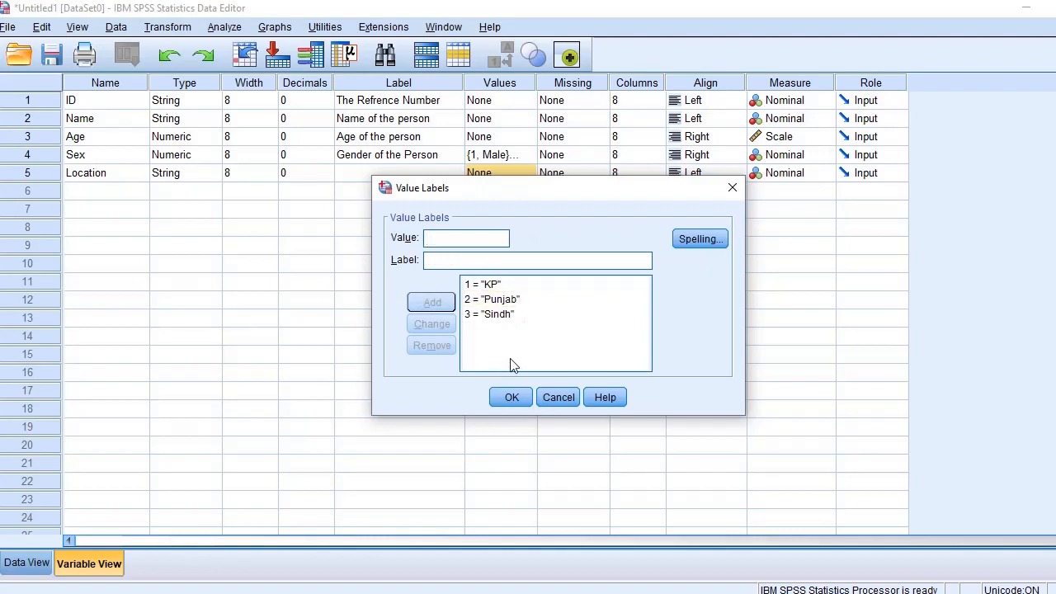
click(517, 399)
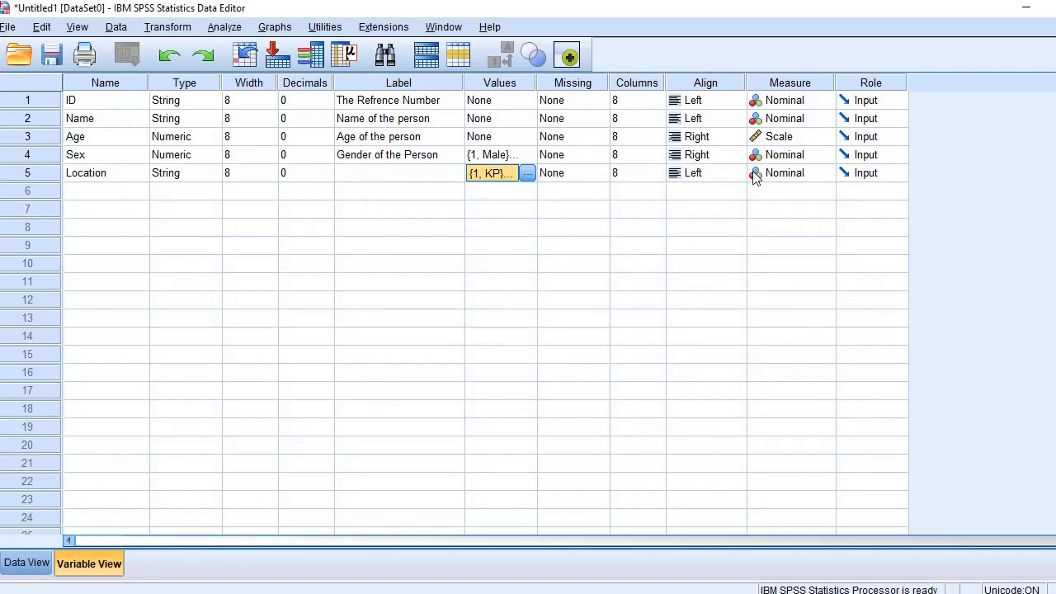
click(805, 175)
click(788, 207)
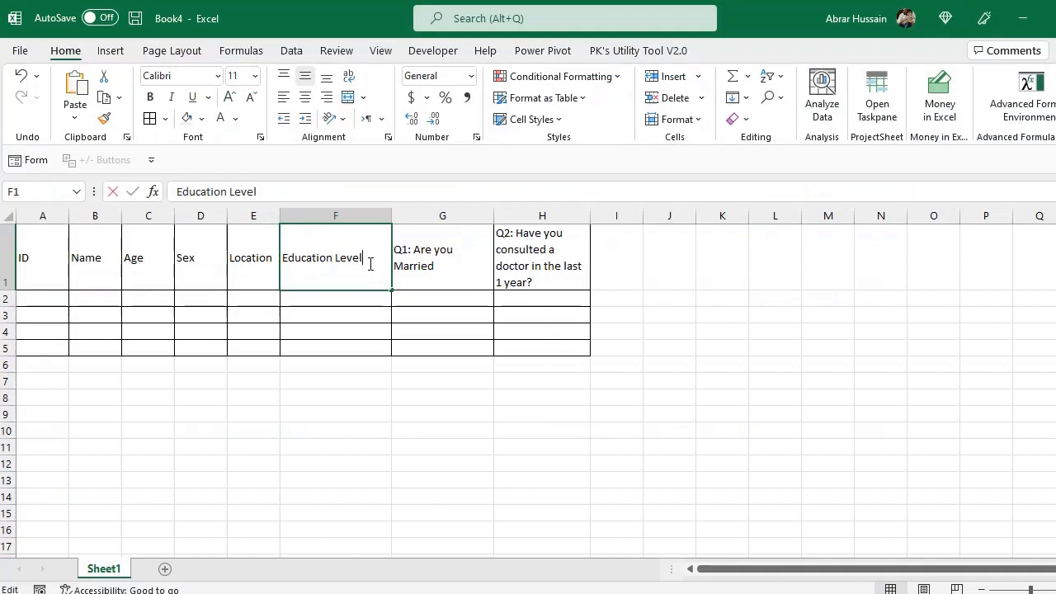
- Take the Education Level heading from the Excel sheet and name the sixth SPSS variable EducationLevel
drag(370, 259, 226, 257)
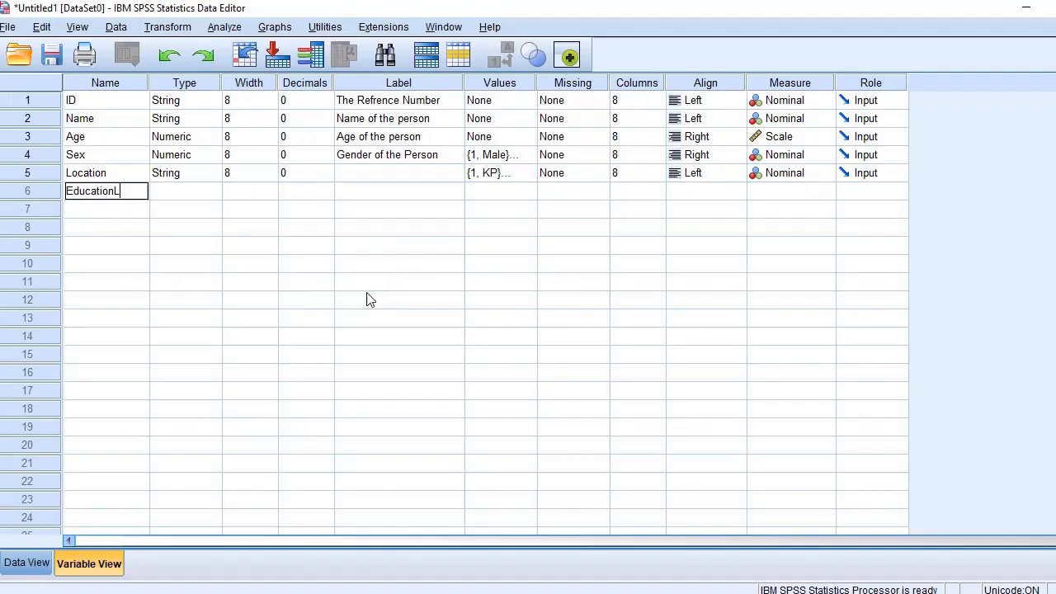
text(Level)
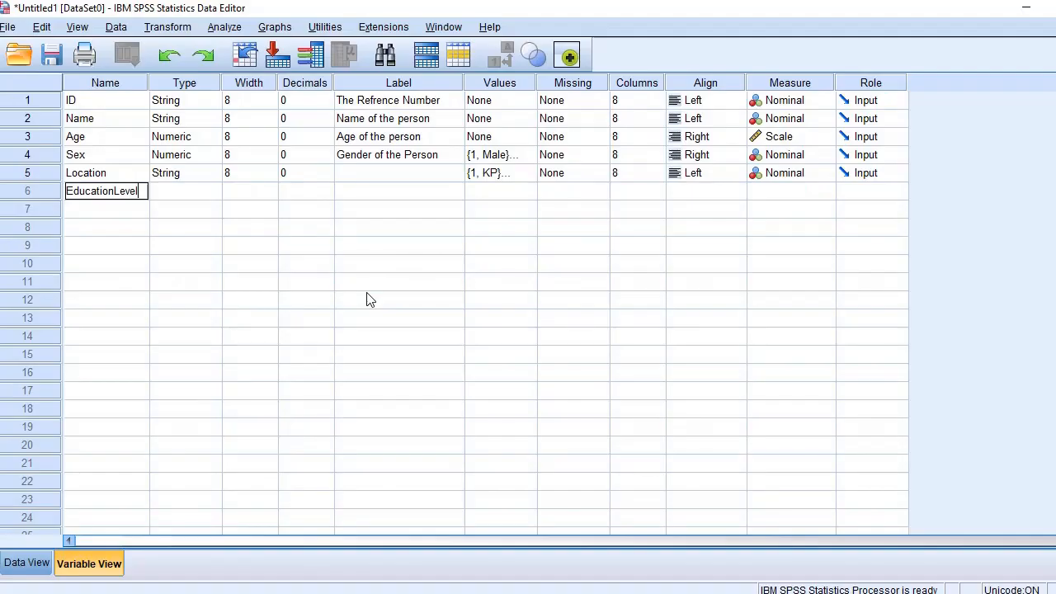
key(Return)
key(Up)
key(Right)
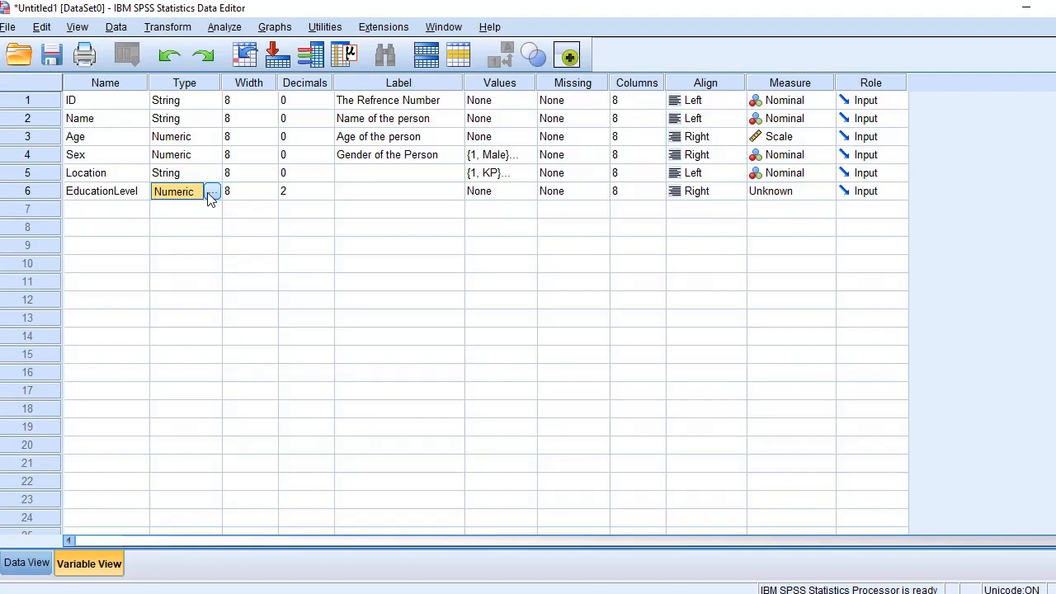
- Open the EducationLevel variable's value labels and add 1 = Primary and 2 = Secondary
click(476, 195)
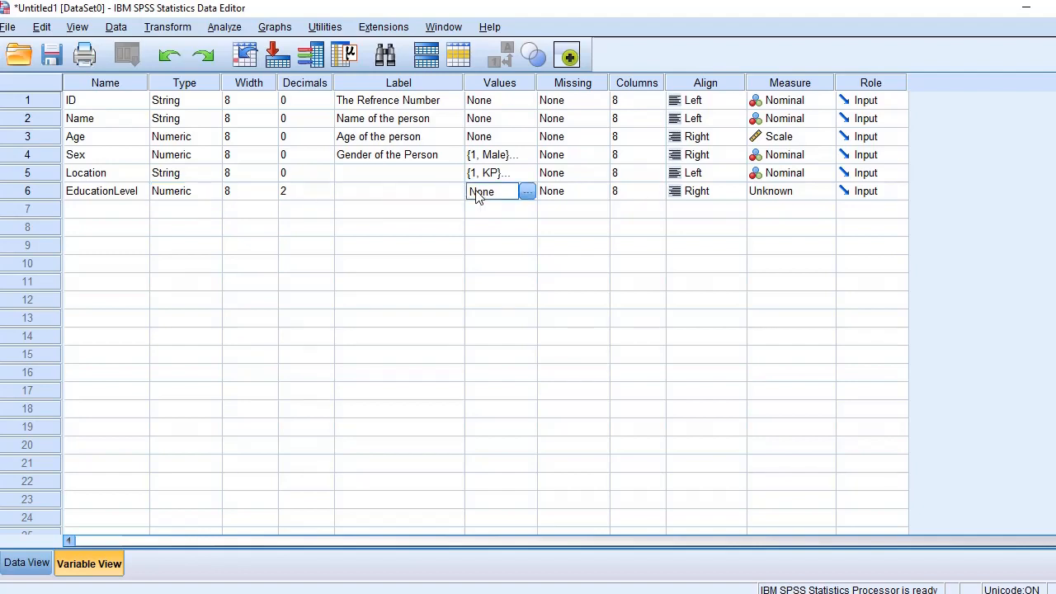
click(526, 192)
text(1)
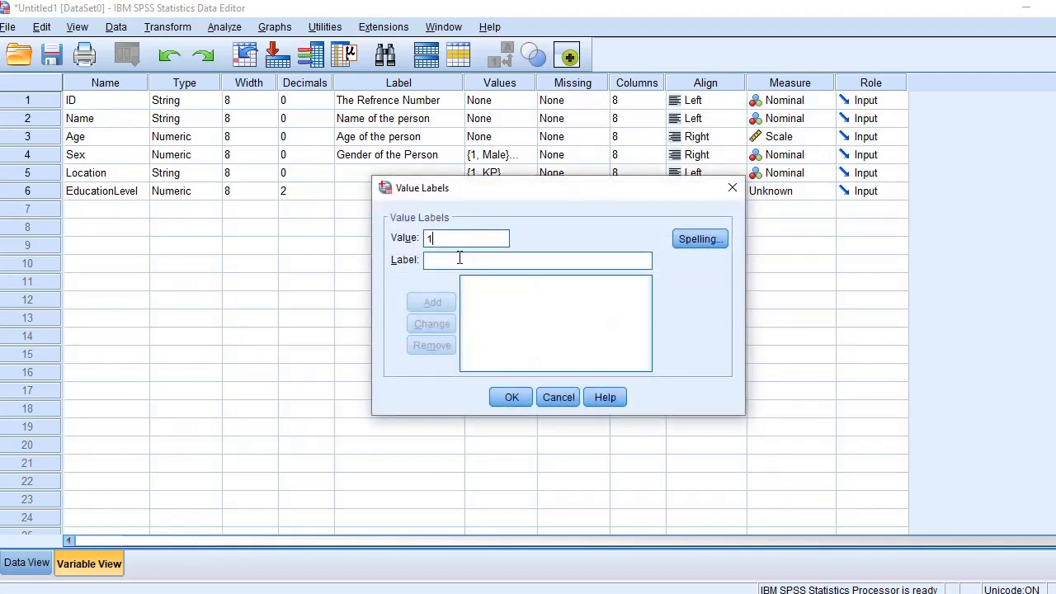
text(Primary)
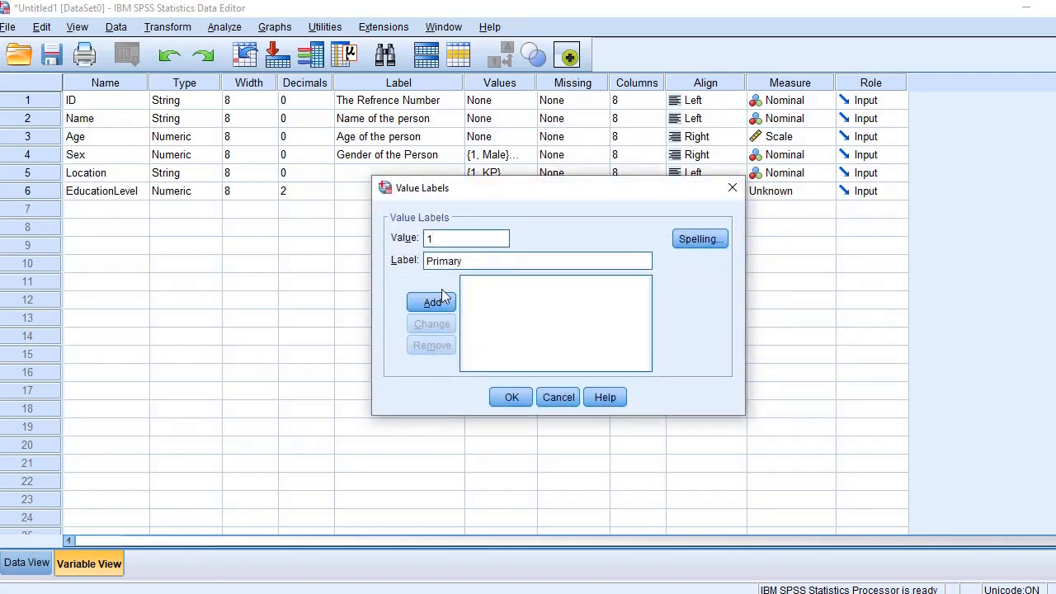
click(437, 302)
click(475, 238)
text(2)
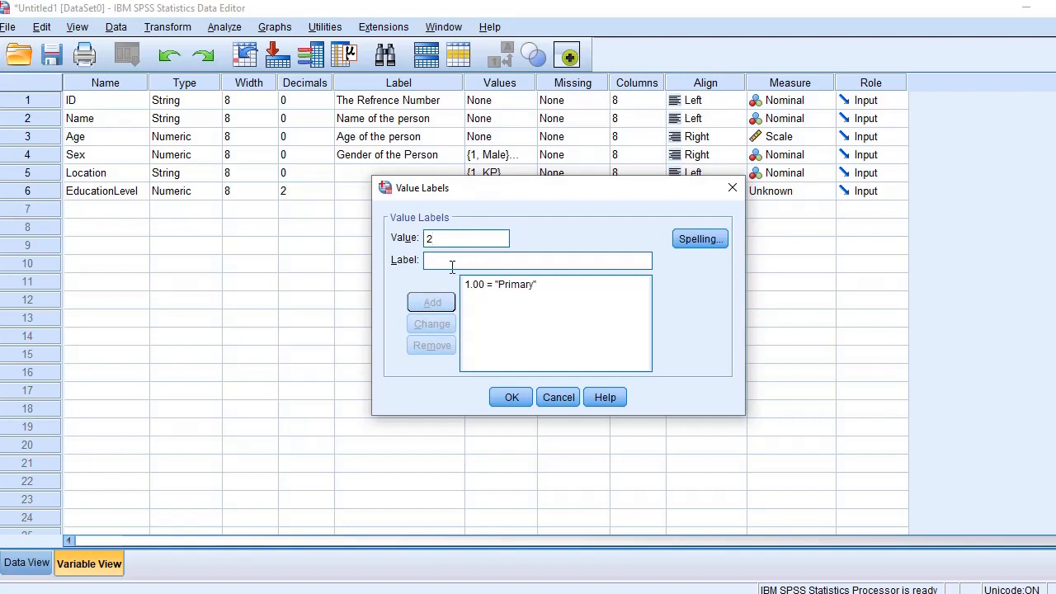
text(.00 = "Secondar)
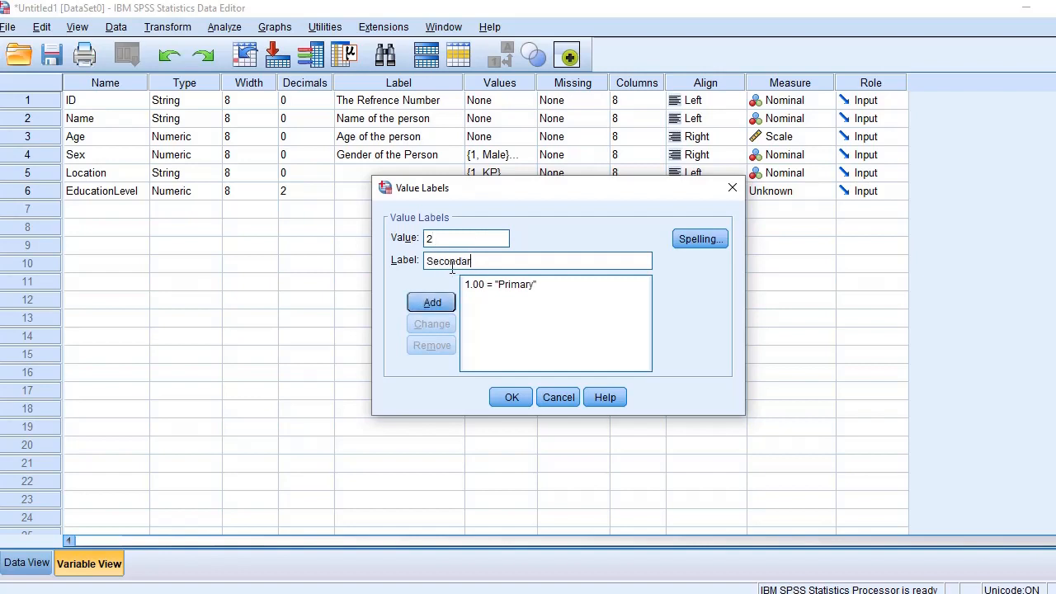
text(y)
click(431, 302)
- Add the EducationLevel value labels 3 = Bachelor and 4 = Master
text(3)
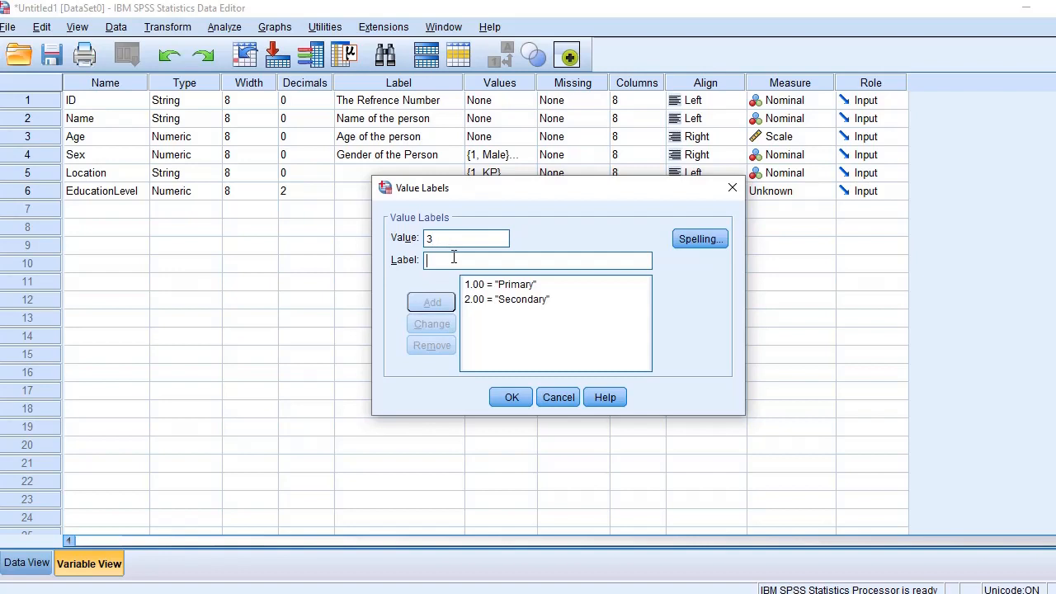
text(Bachelor)
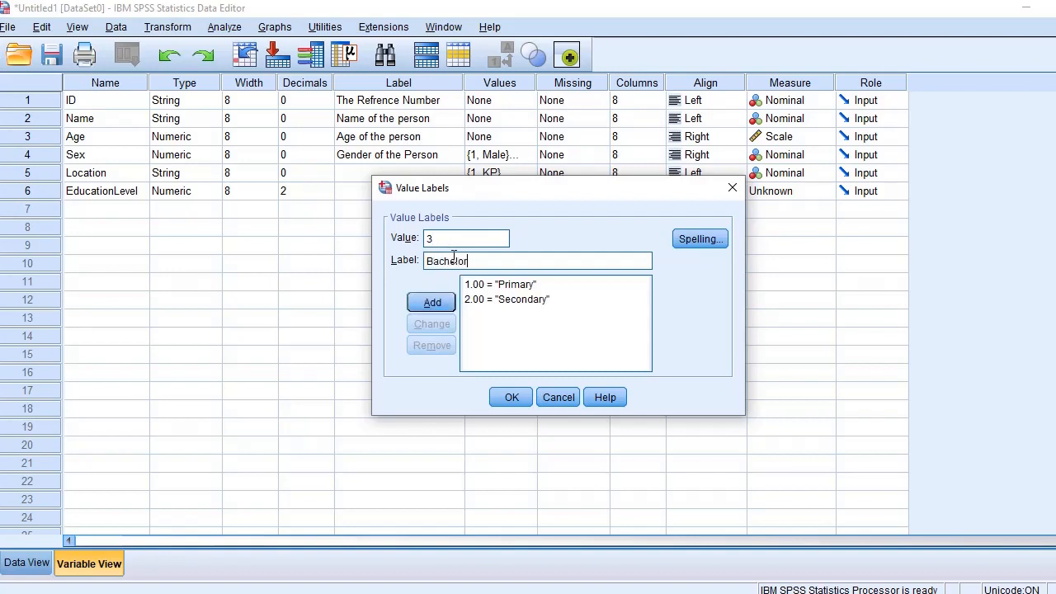
click(432, 303)
text(4)
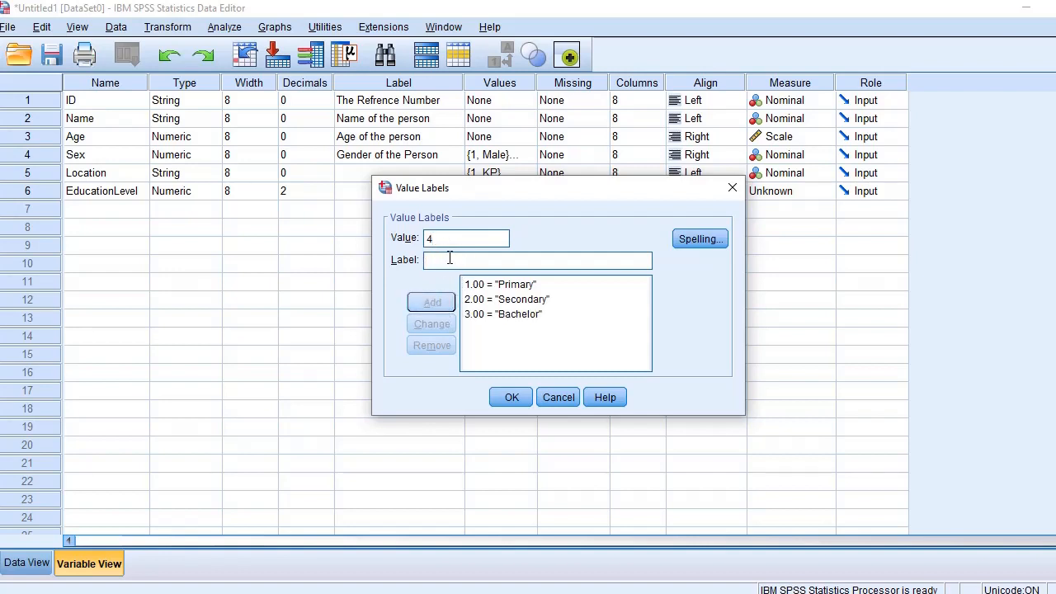
text(Master)
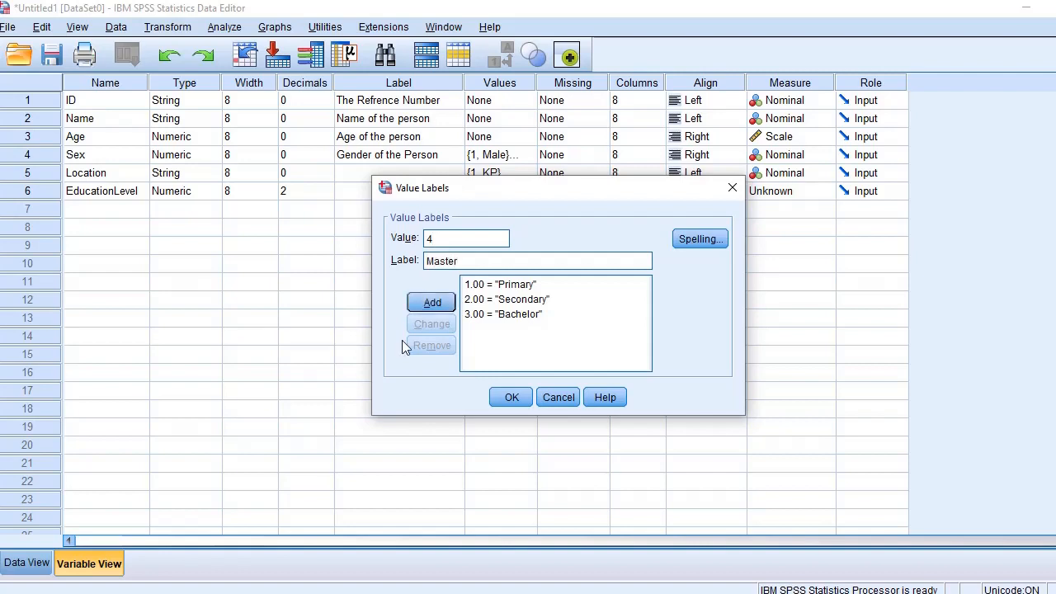
click(441, 303)
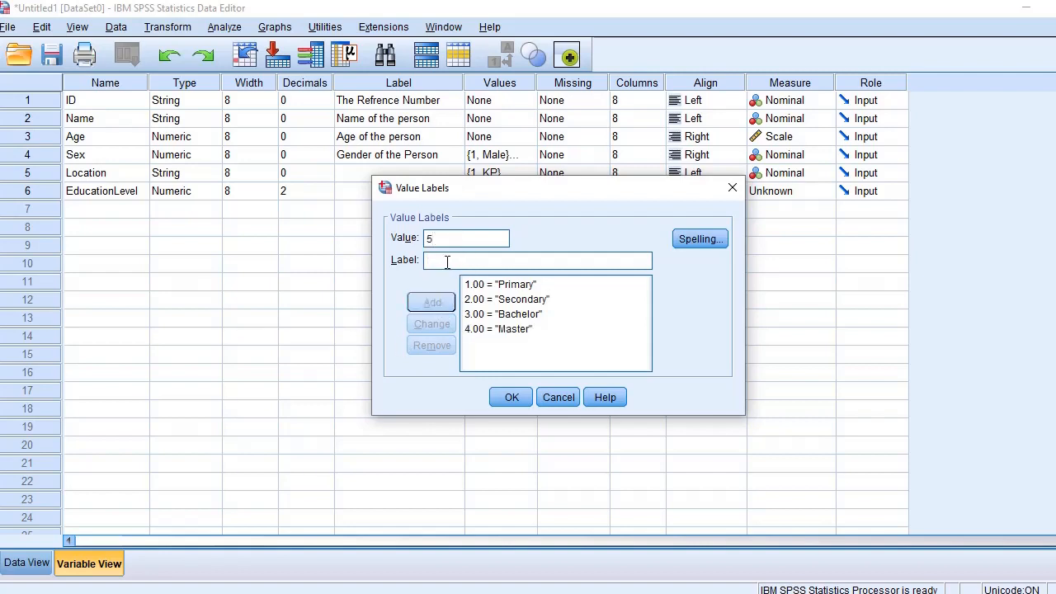
- Add the EducationLevel value labels 5 = MPhil and 6 = PHD, and apply the full list
click(447, 262)
text(MPhil)
click(418, 302)
click(455, 256)
text(PHD)
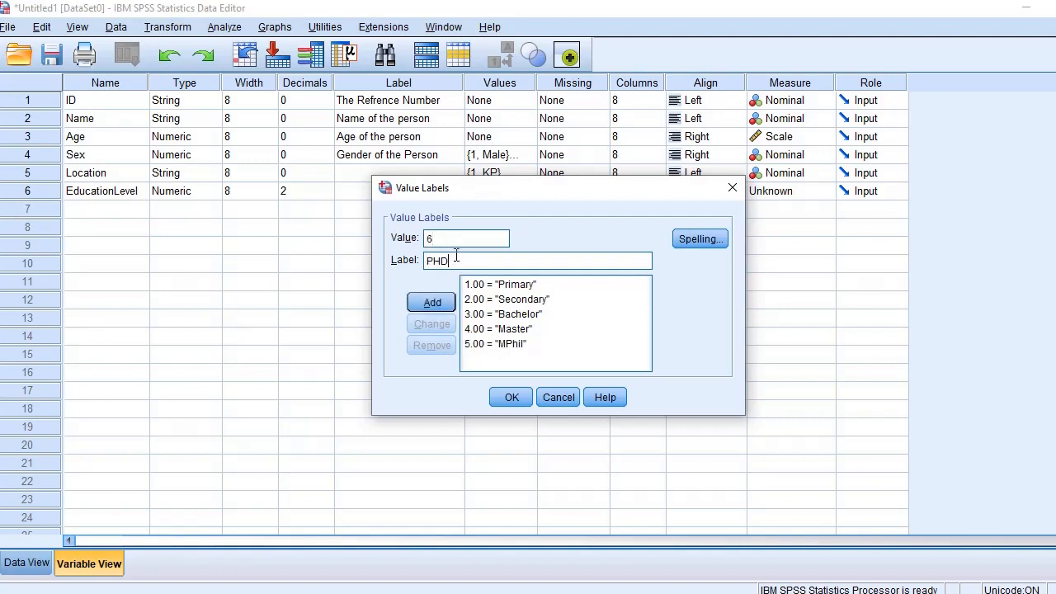
click(432, 303)
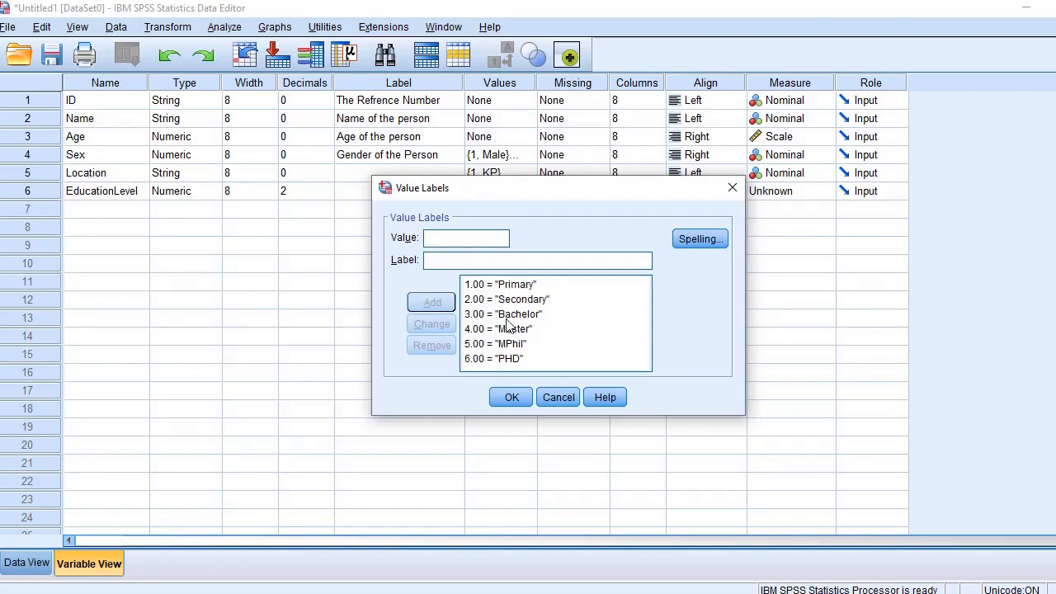
click(513, 397)
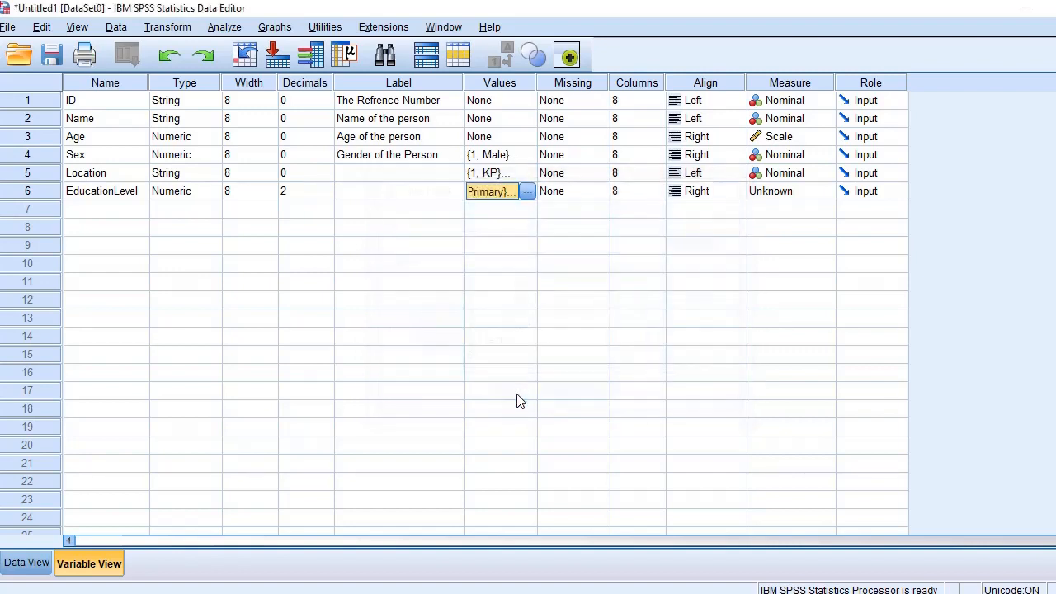
- Set the EducationLevel variable's decimals to 0 and check how its value labels are listed
click(309, 191)
double_click(327, 196)
click(493, 193)
click(527, 194)
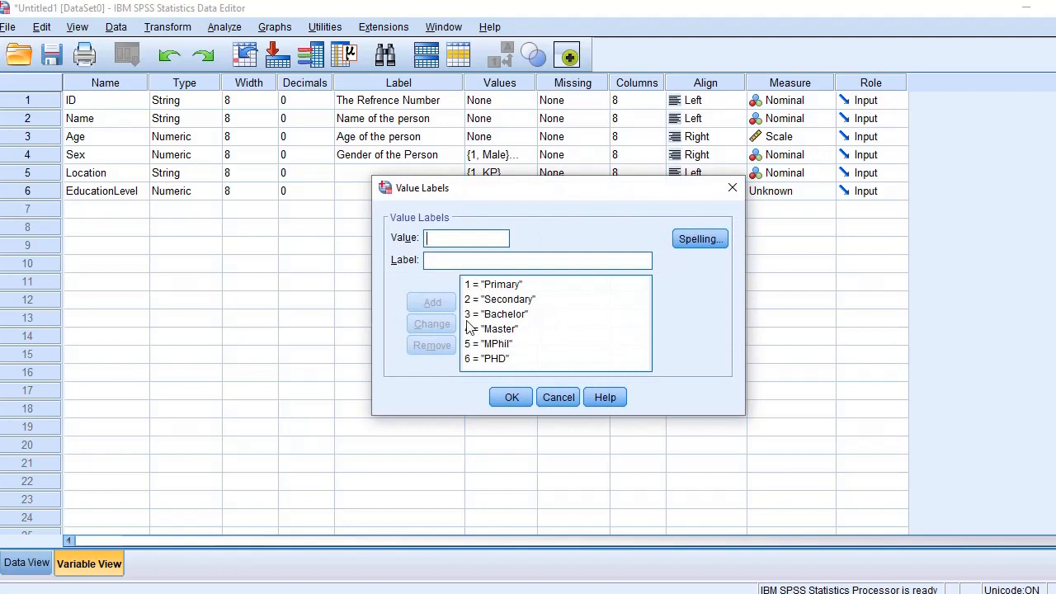
click(511, 399)
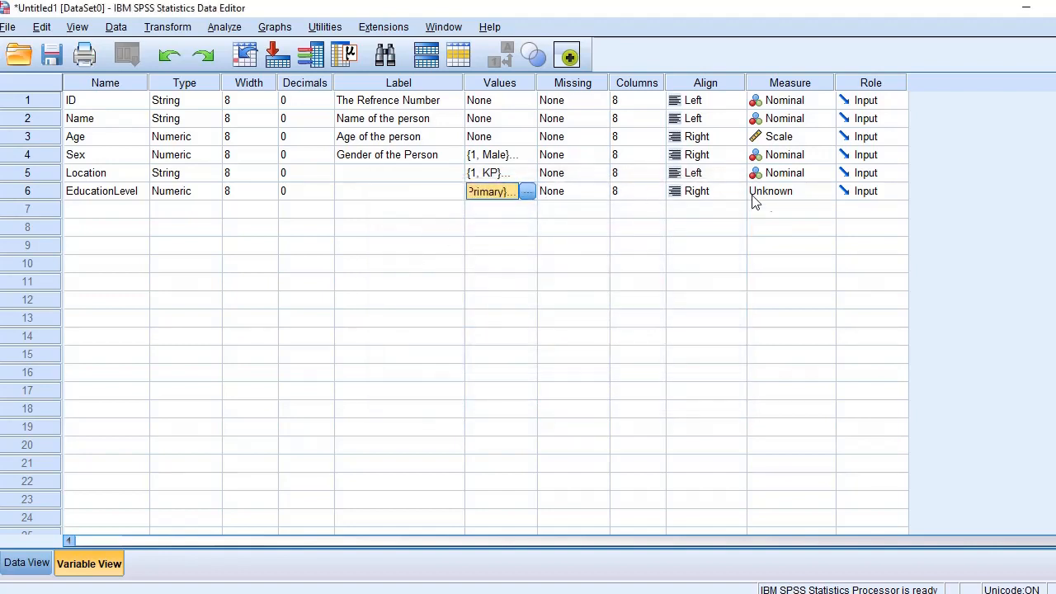
- Set the EducationLevel variable's measure to Ordinal
click(791, 195)
click(797, 227)
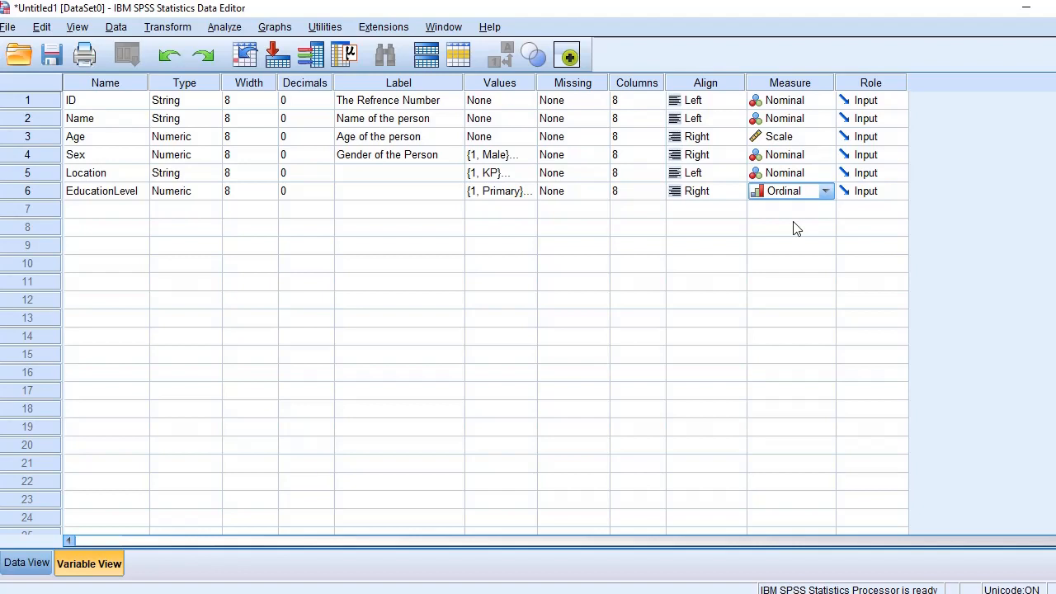
- Check the two question headings in the Excel sheet, and name the seventh SPSS variable Q1
click(104, 212)
key(alt+Tab)
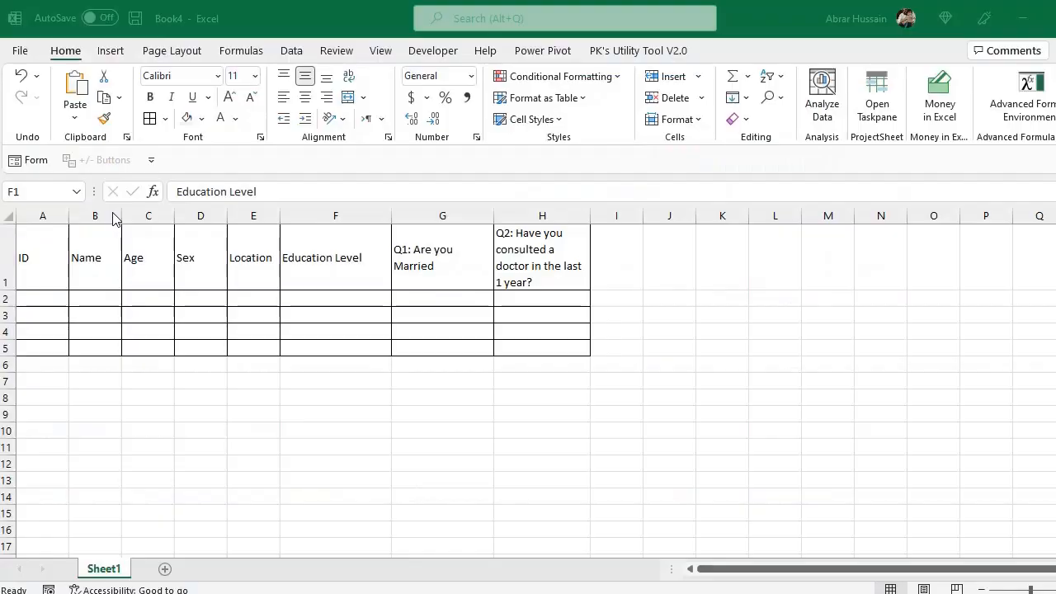
click(470, 254)
click(528, 266)
click(441, 261)
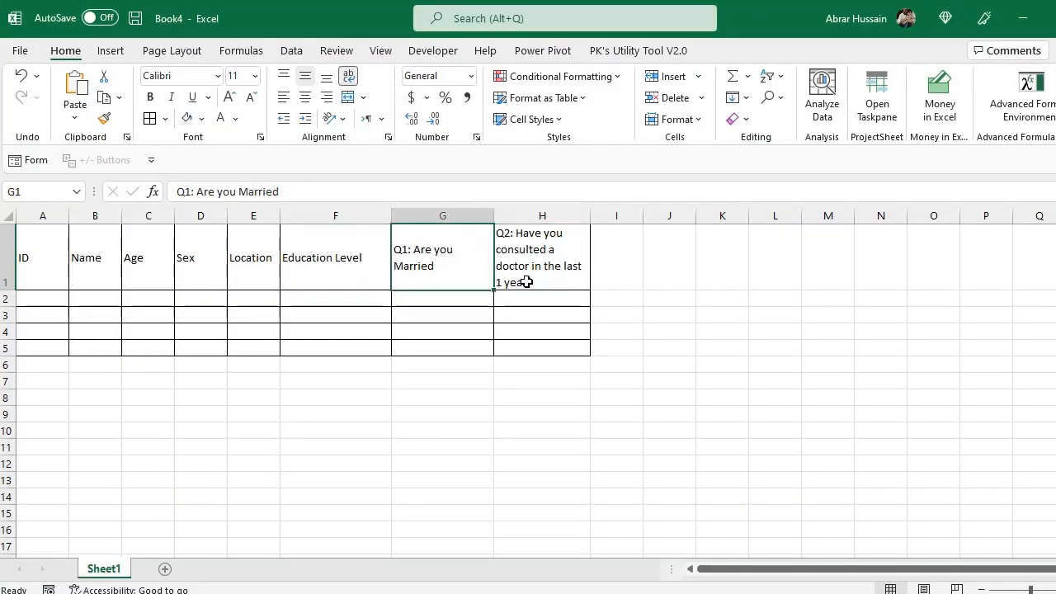
key(alt+Tab)
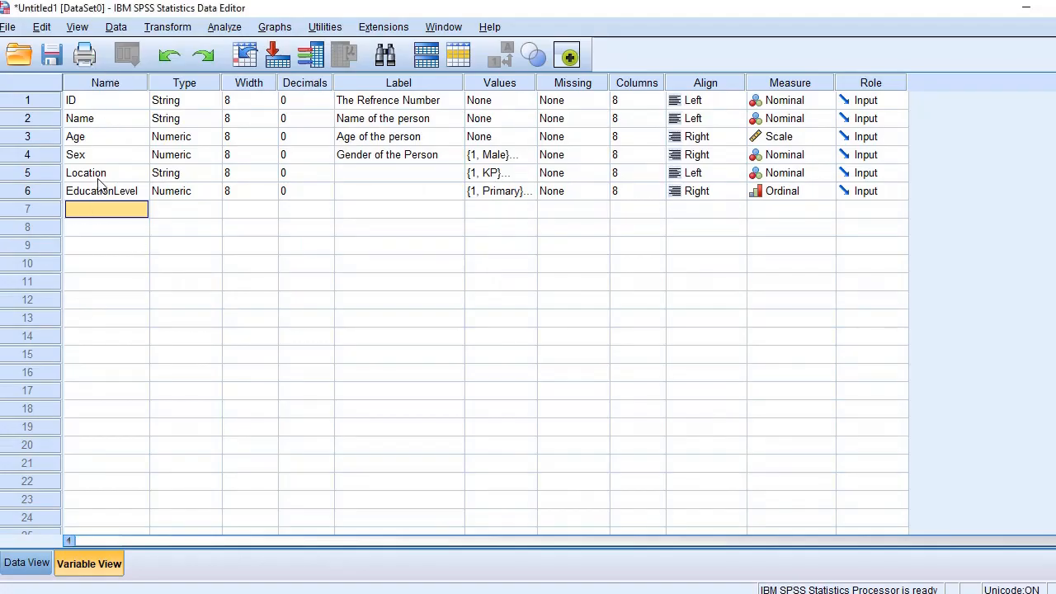
text(Q1)
click(175, 213)
- Copy the heading "Q1: Are you Married" from the Excel sheet and paste it as the SPSS Q1 variable's label
key(alt+Tab)
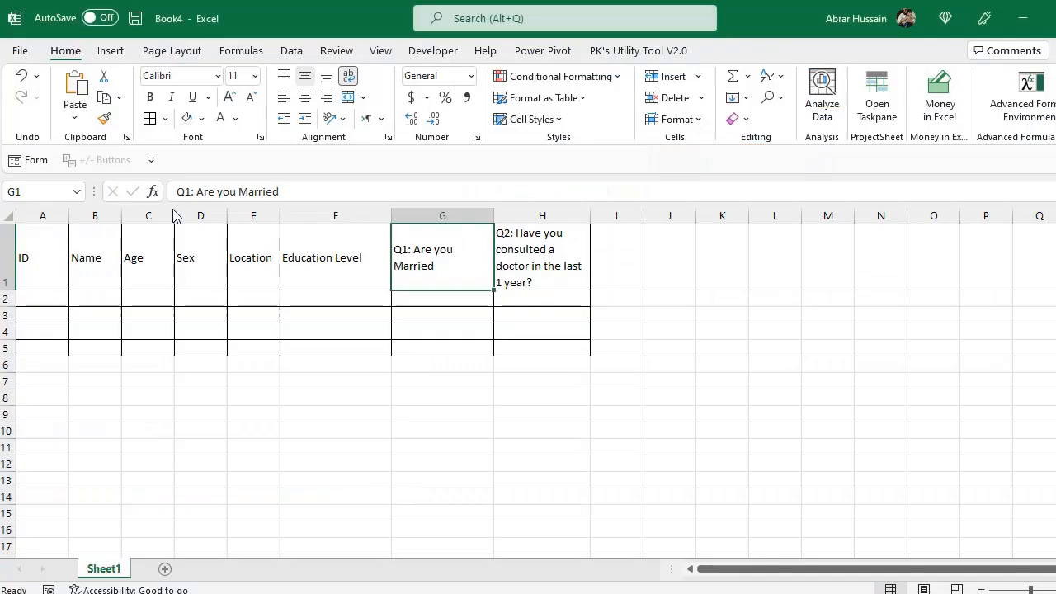
double_click(446, 270)
drag(446, 269, 344, 223)
key(ctrl+c)
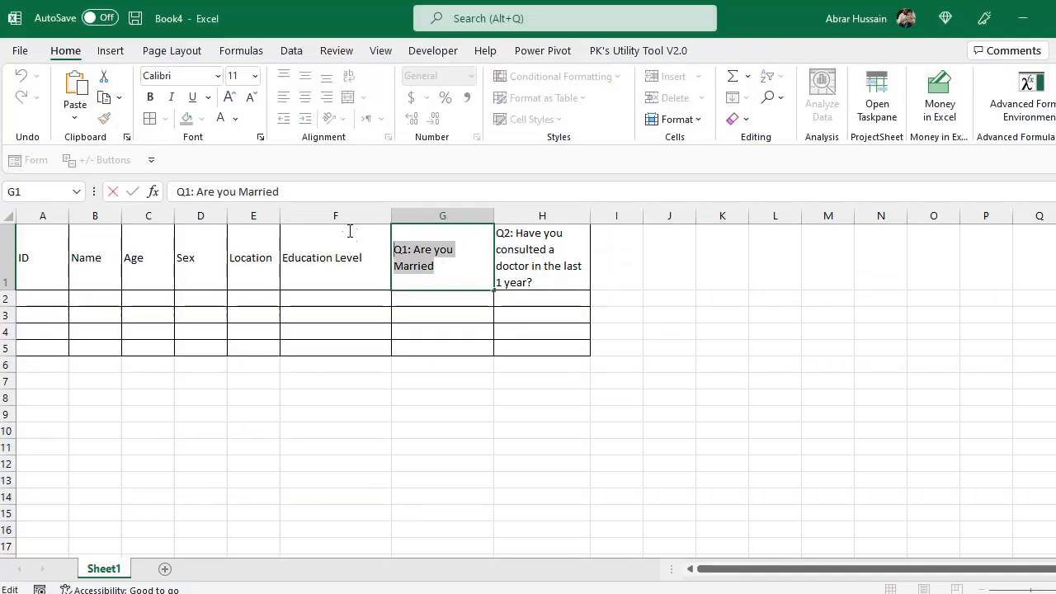
click(436, 321)
key(alt+Tab)
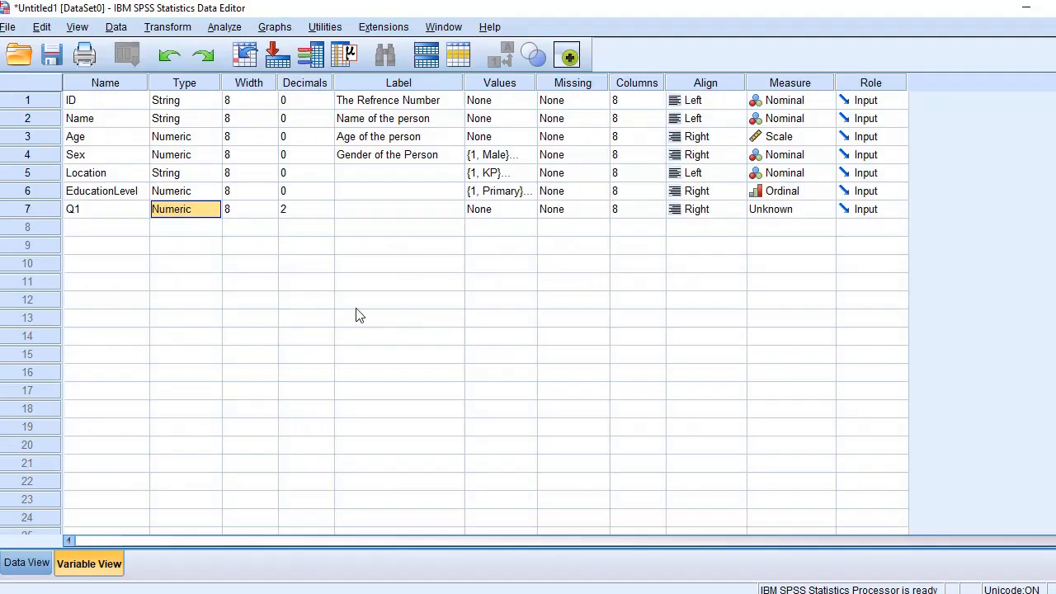
double_click(378, 211)
key(ctrl+v)
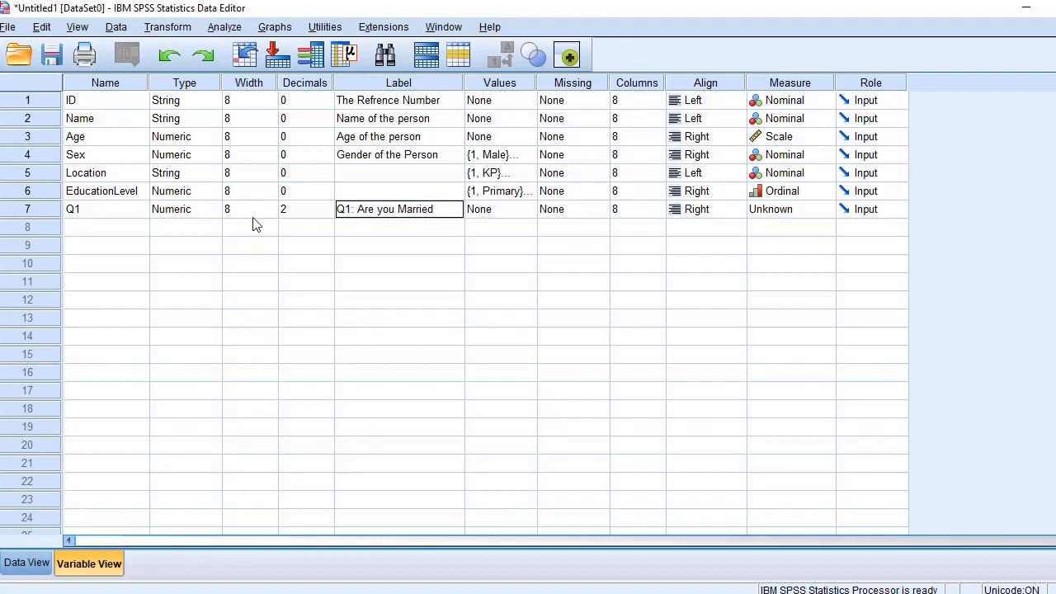
- Set the Q1 variable's decimals to 0
click(165, 212)
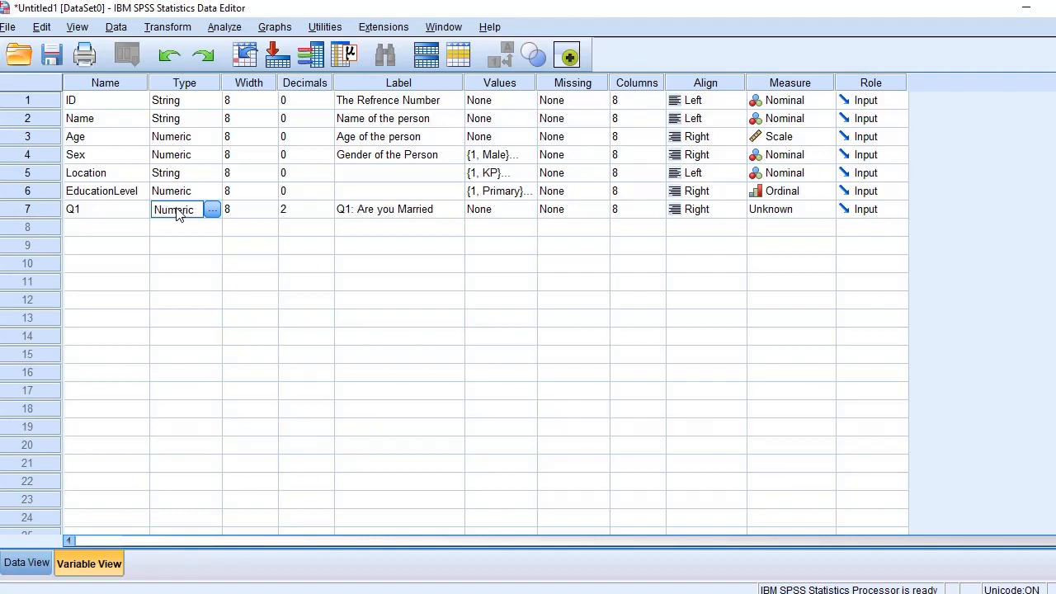
click(313, 210)
click(309, 223)
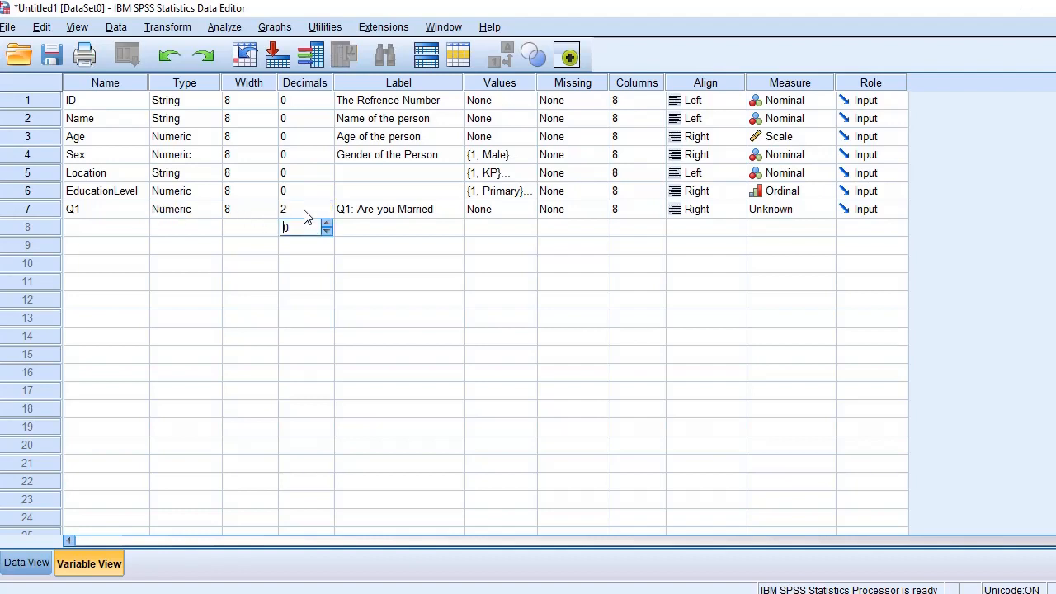
click(306, 209)
click(327, 213)
click(326, 212)
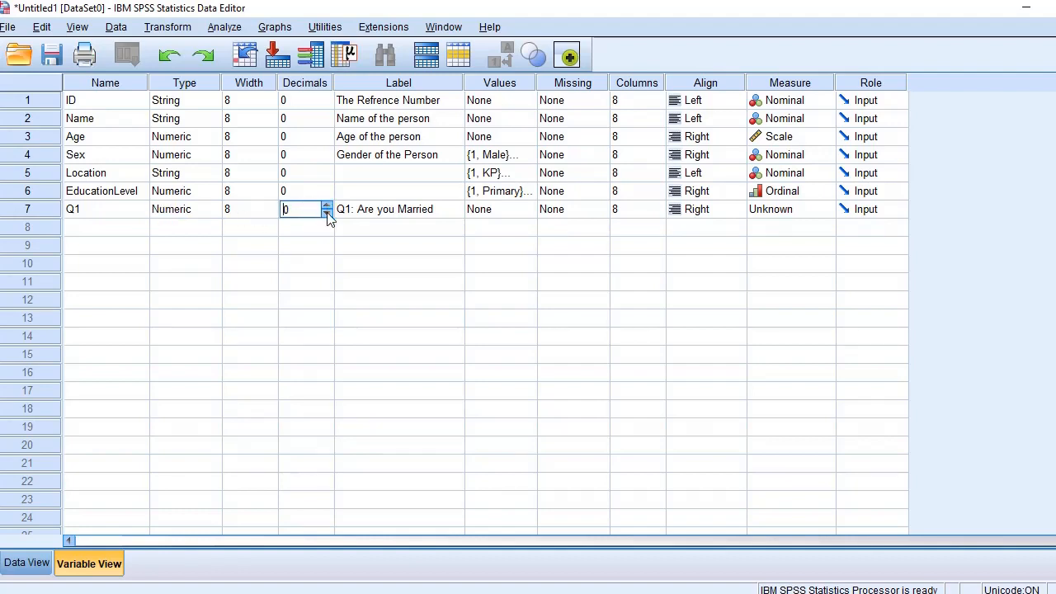
- Define the Q1 variable's value labels as 0 = No and 1 = Yes, and set its measure to Nominal
click(490, 211)
click(526, 210)
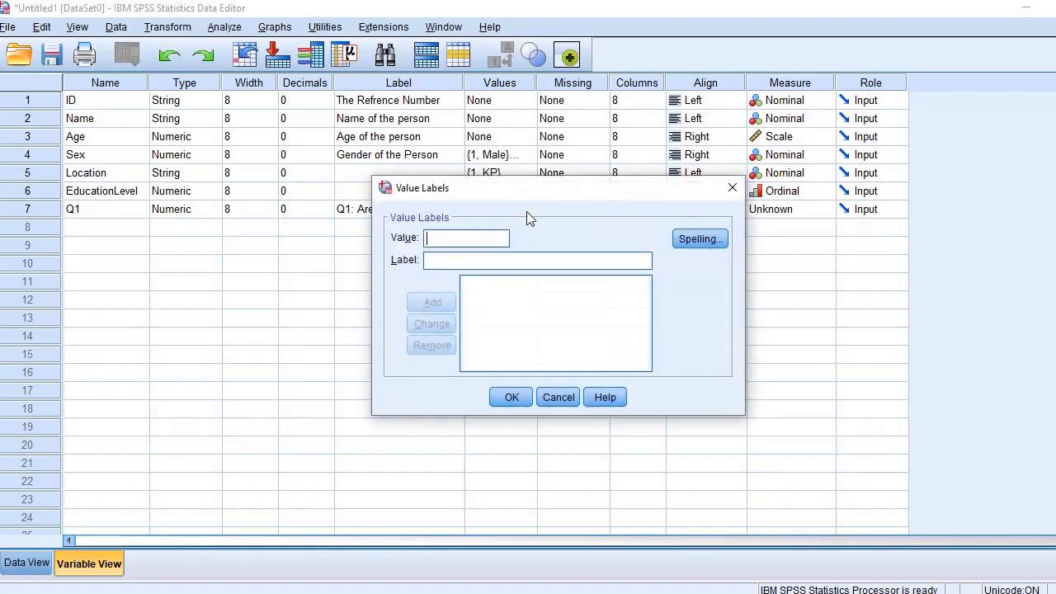
text(0)
text(No)
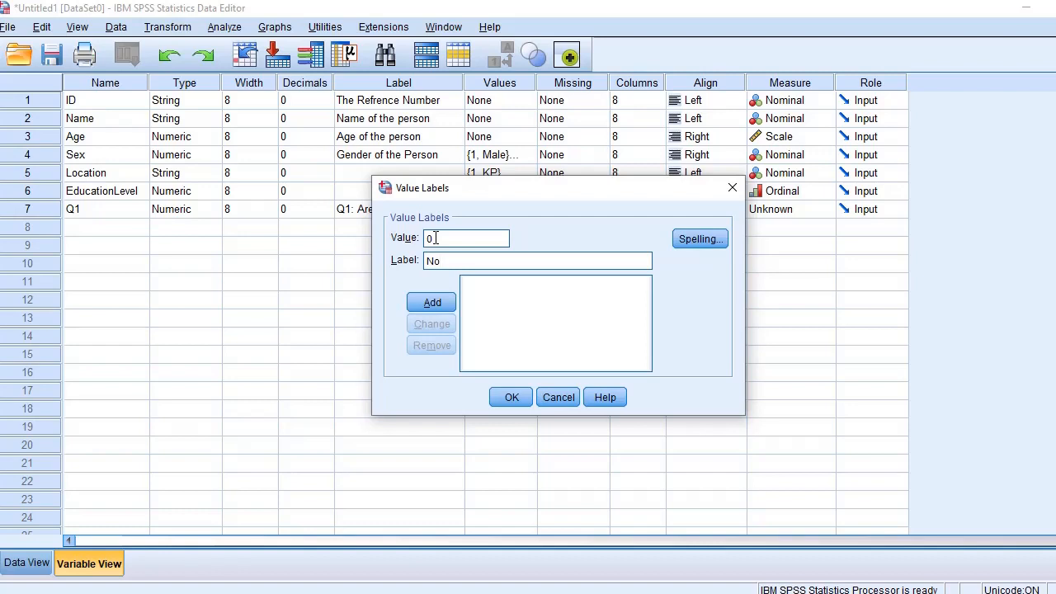
click(432, 302)
click(460, 237)
text(1)
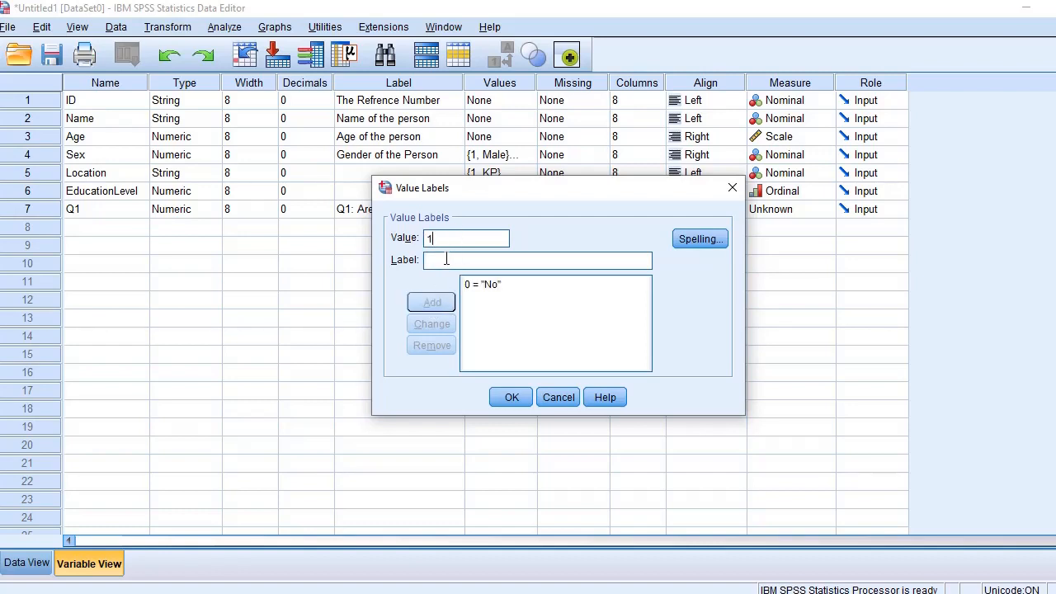
click(445, 260)
text(Yes)
click(435, 305)
click(505, 401)
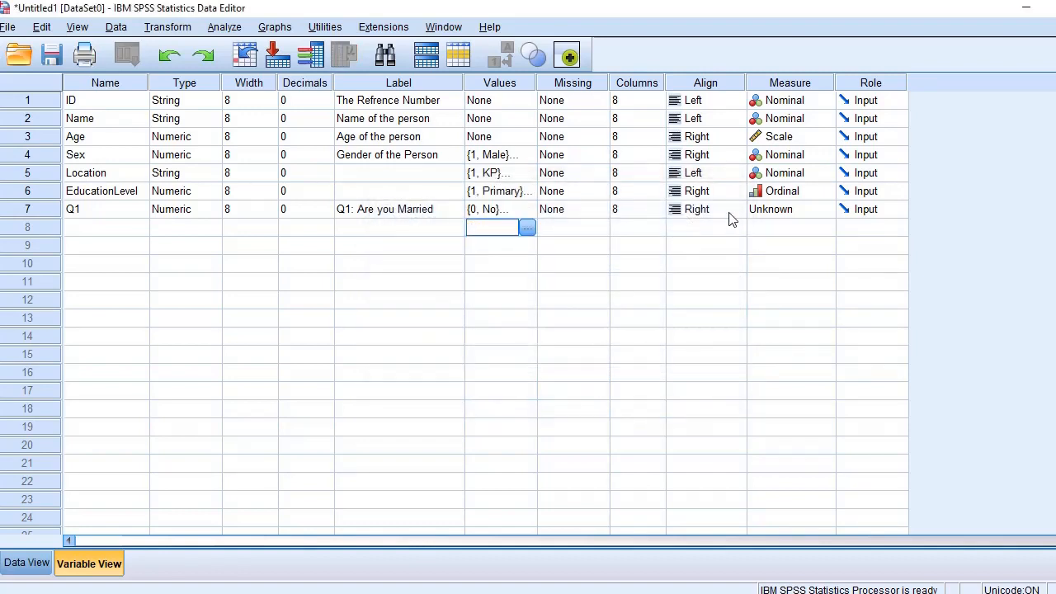
click(795, 211)
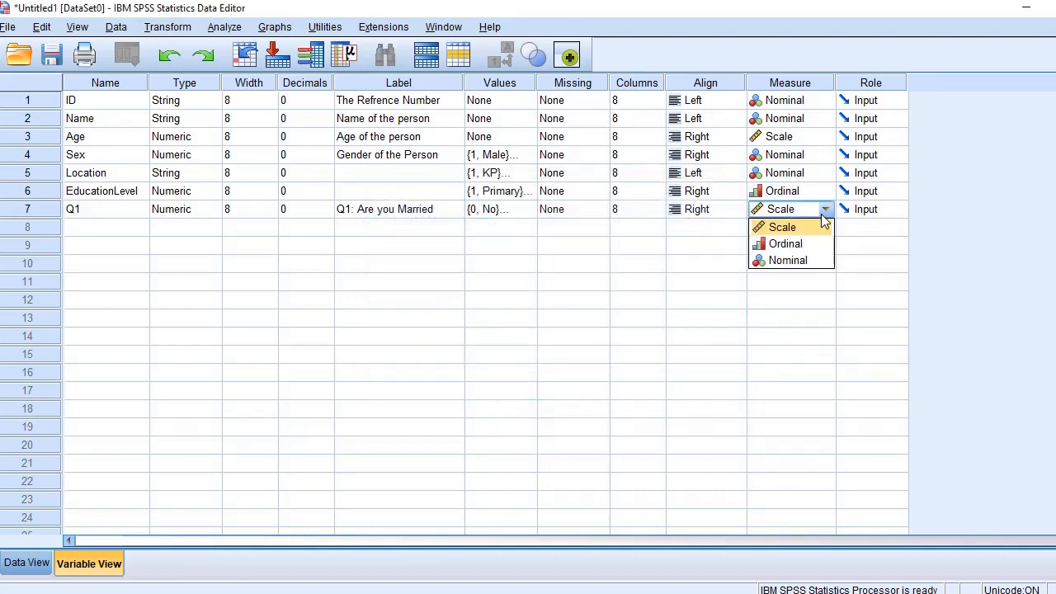
click(798, 261)
- Add an eighth variable named Q2 and set its decimals to 0
click(91, 228)
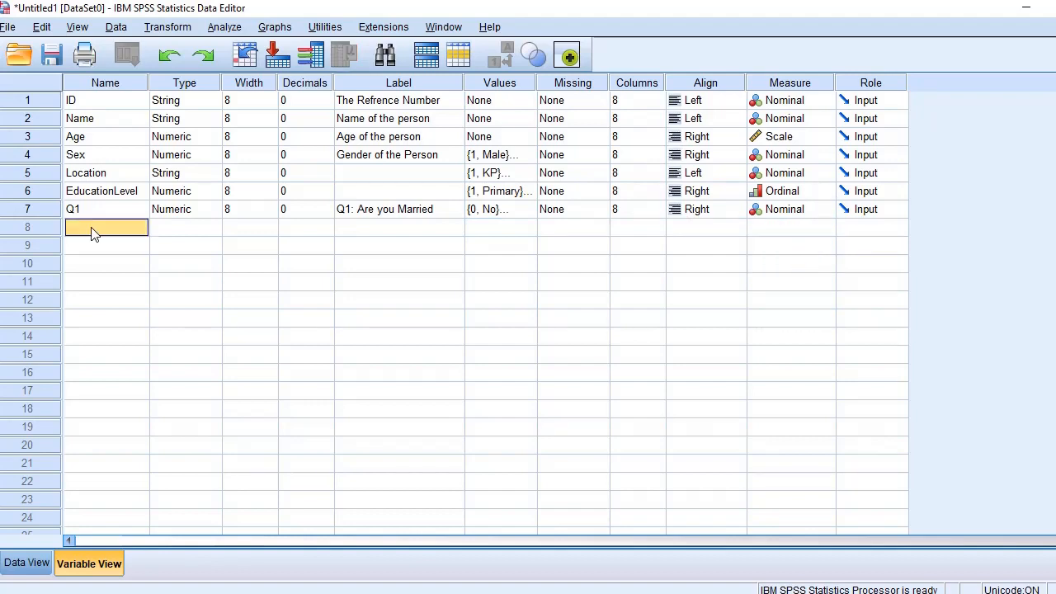
text(Q2)
key(Tab)
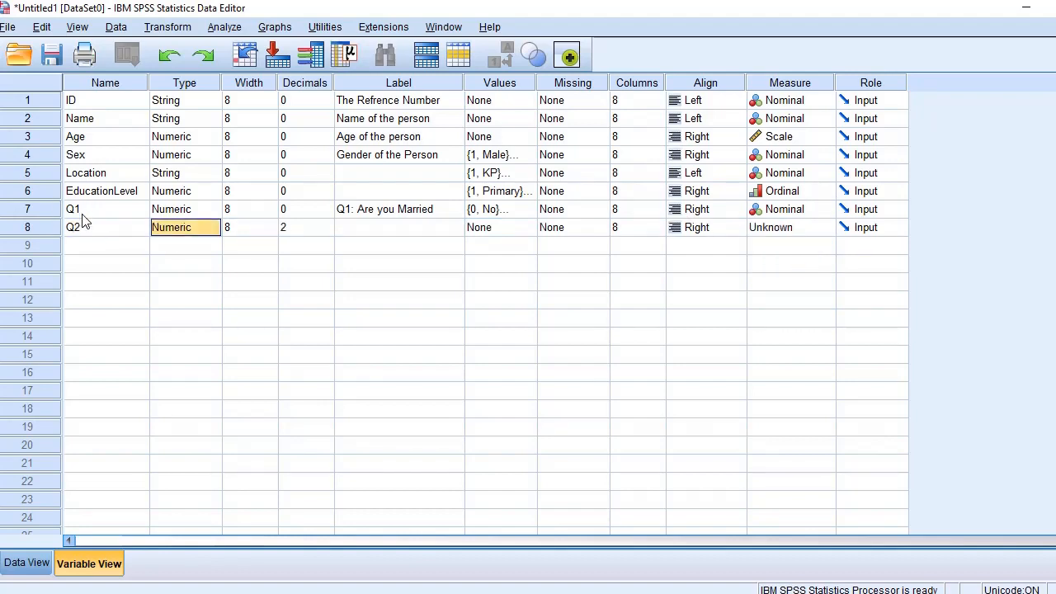
click(303, 237)
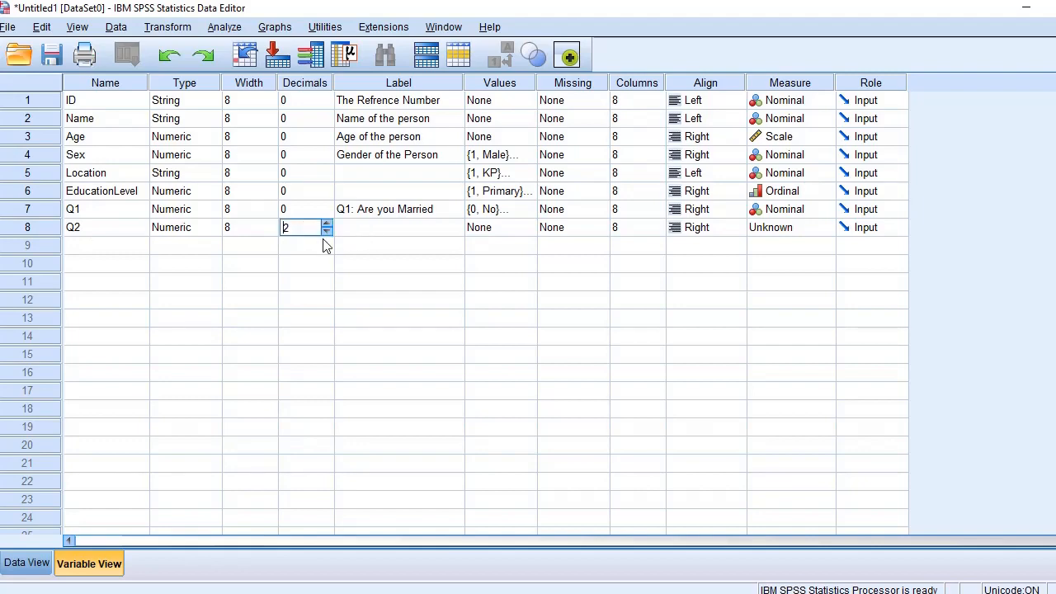
click(328, 233)
click(329, 233)
- Copy the heading "Q2: Have you consulted a doctor in the last 1 year?" from the Excel sheet and paste it as the SPSS Q2 variable's label
click(385, 230)
key(alt+Tab)
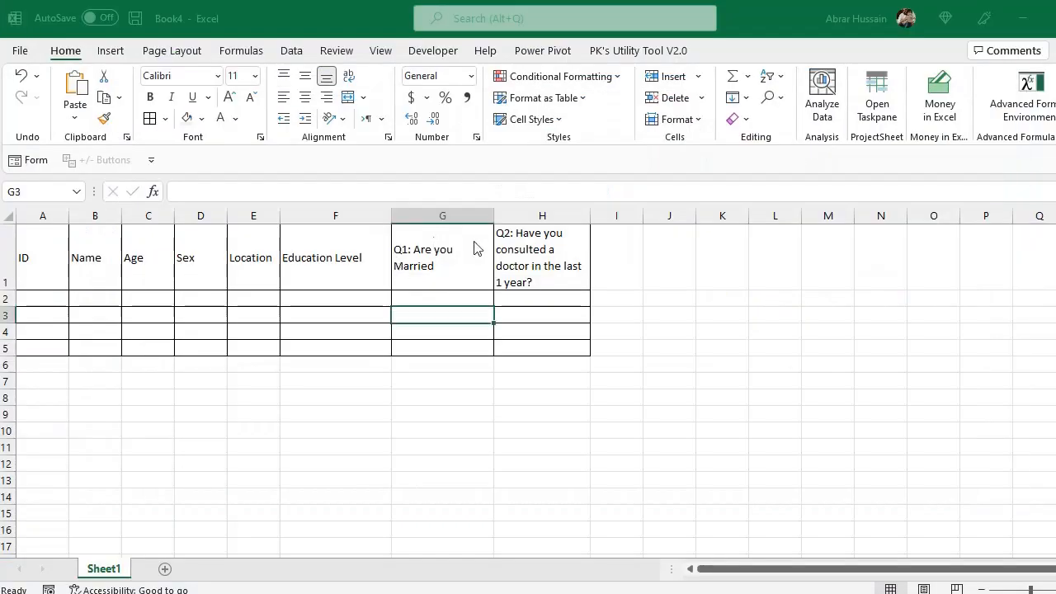
double_click(542, 278)
drag(587, 278, 450, 219)
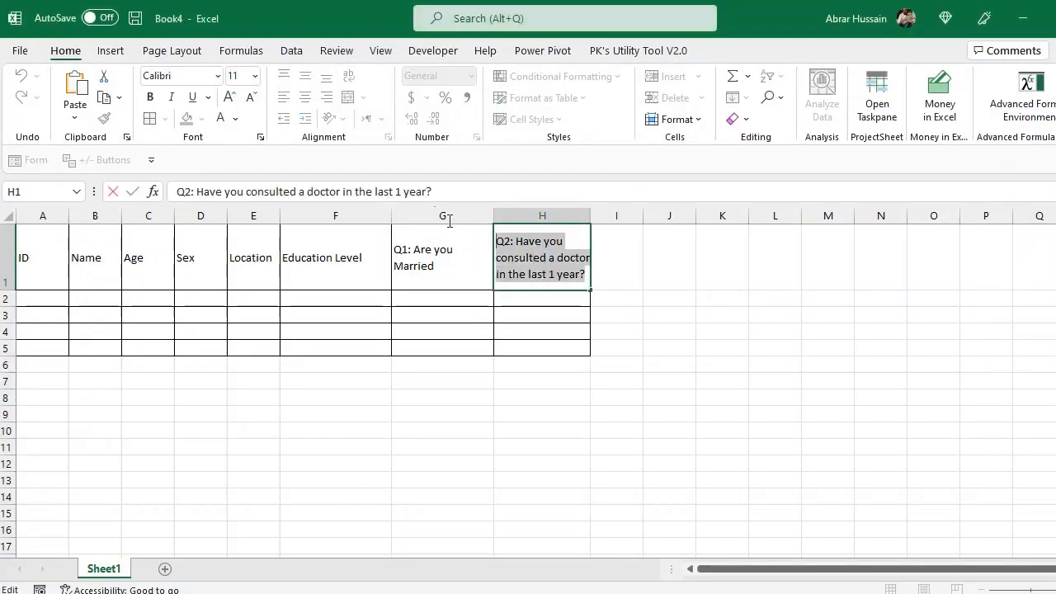
key(ctrl+c)
click(586, 345)
key(alt+Tab)
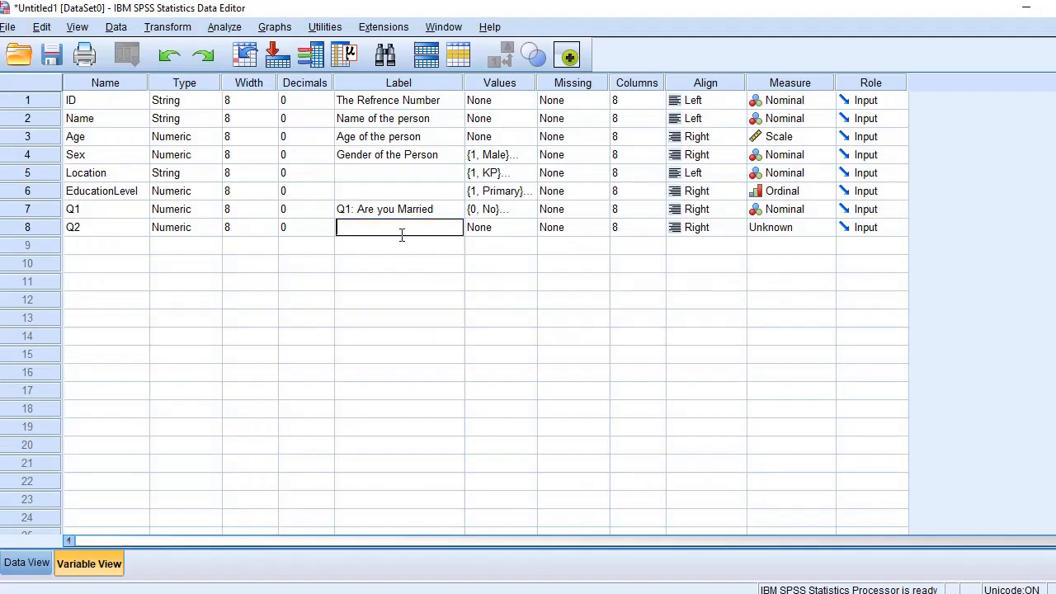
key(ctrl+v)
click(443, 306)
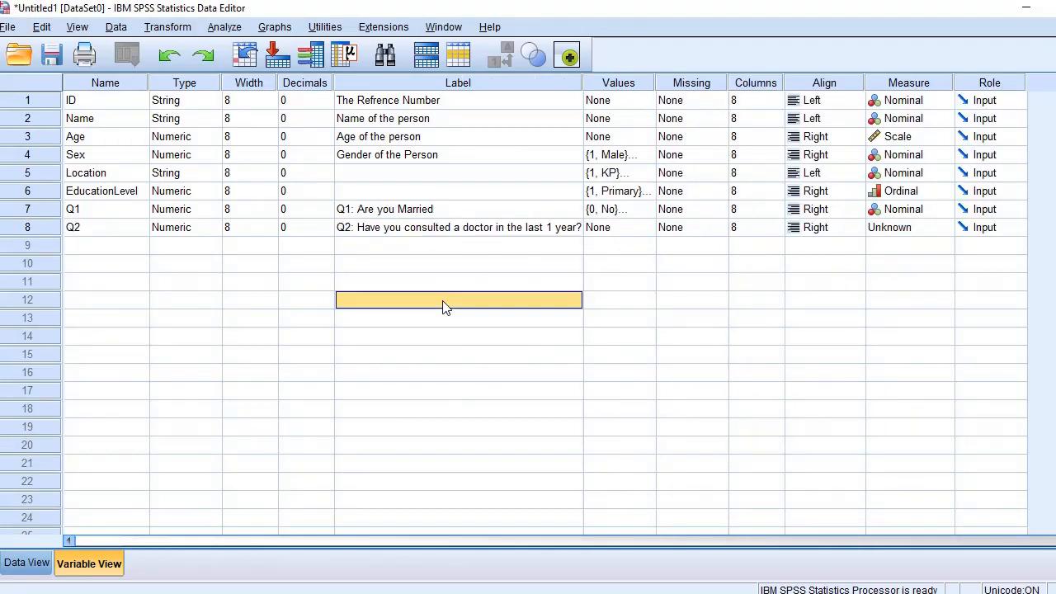
- Define the Q2 variable's value labels as 0 = No and 1 = Yes
click(386, 229)
click(614, 234)
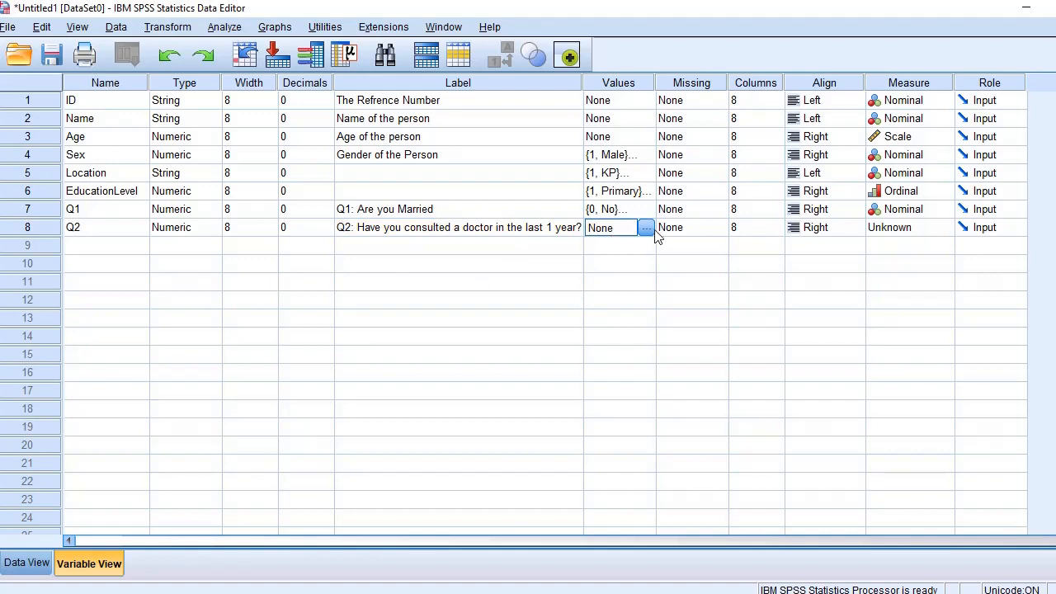
click(434, 231)
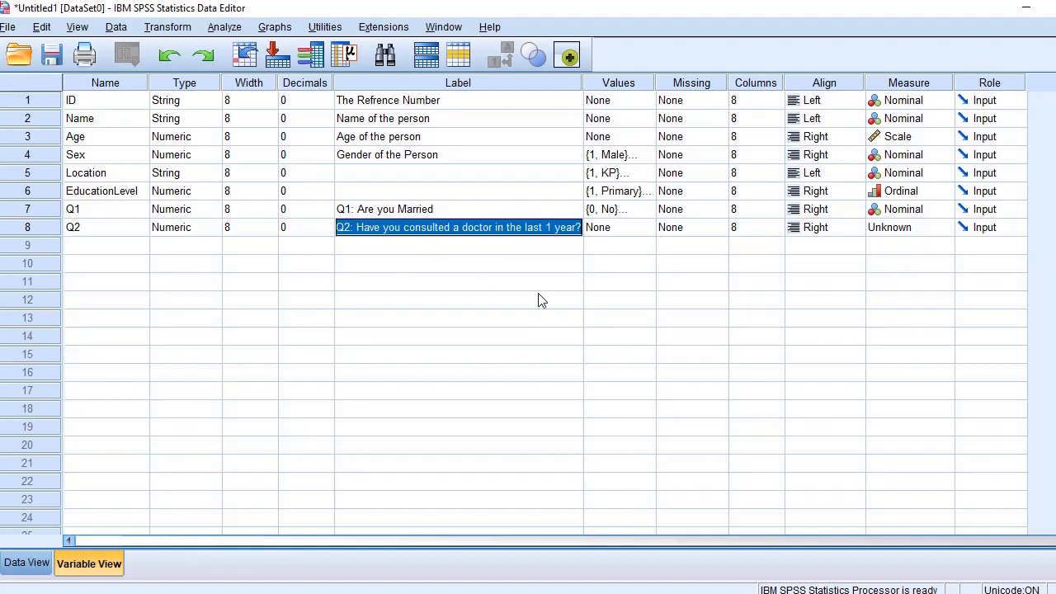
click(622, 237)
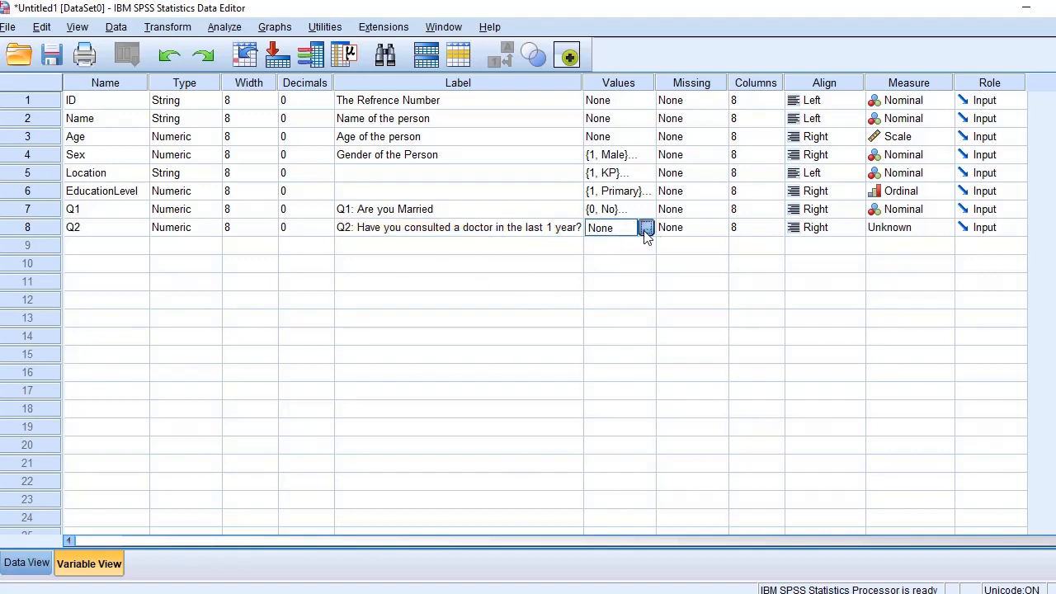
click(645, 231)
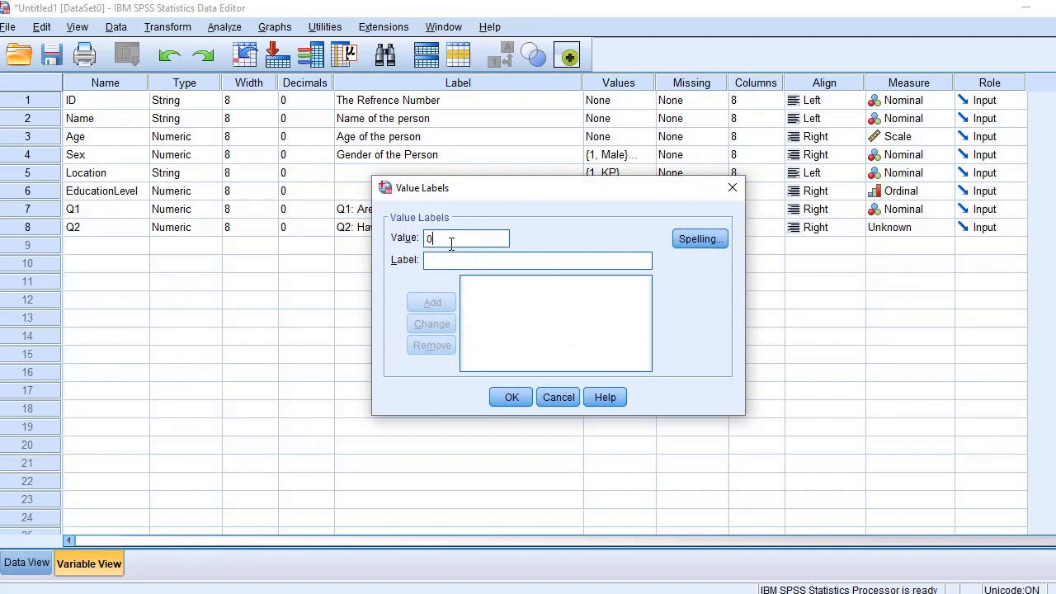
text(No)
click(434, 303)
text(1)
click(453, 259)
text(Yes)
click(439, 302)
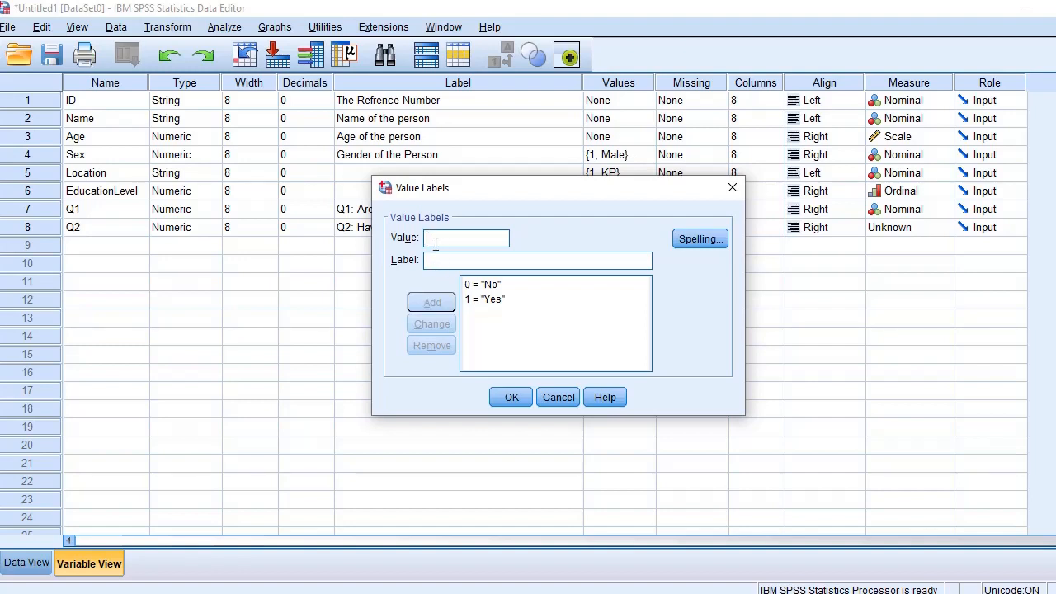
click(512, 395)
- Set the Q2 variable's measure to Nominal
click(906, 228)
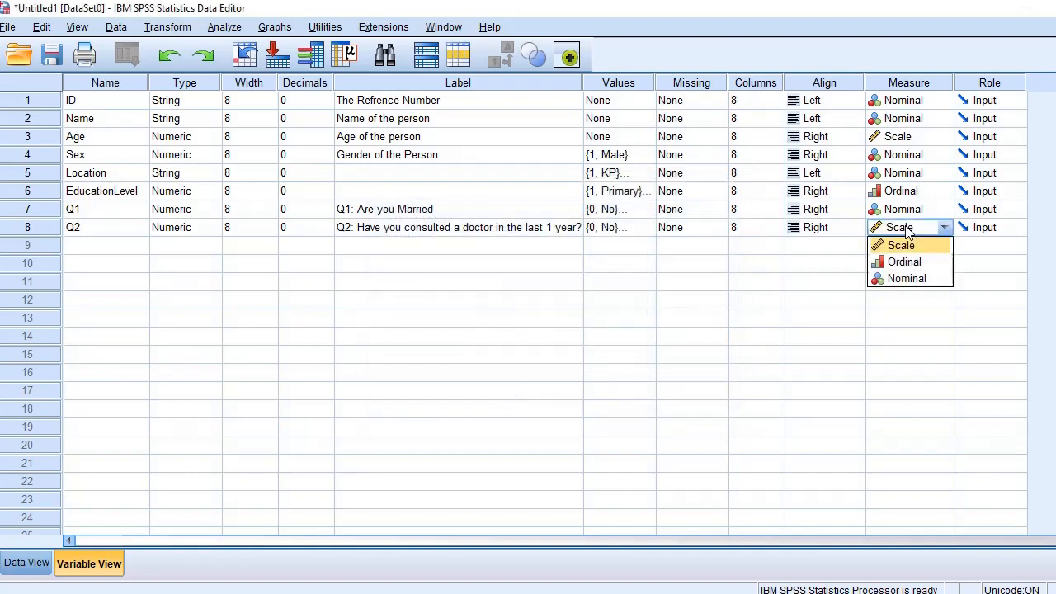
click(906, 228)
click(940, 230)
click(942, 230)
click(943, 230)
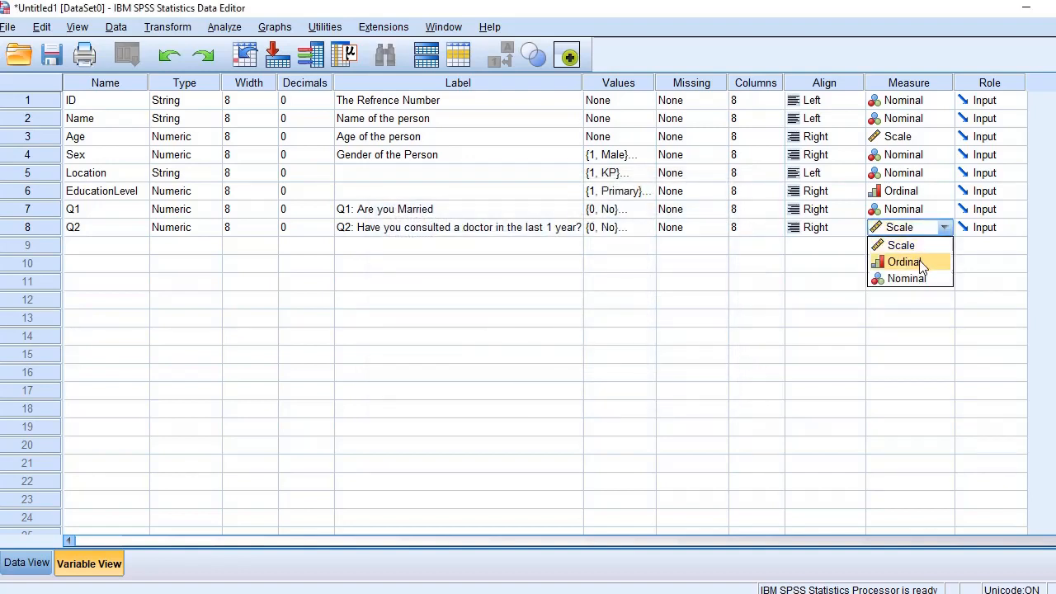
click(900, 278)
click(906, 285)
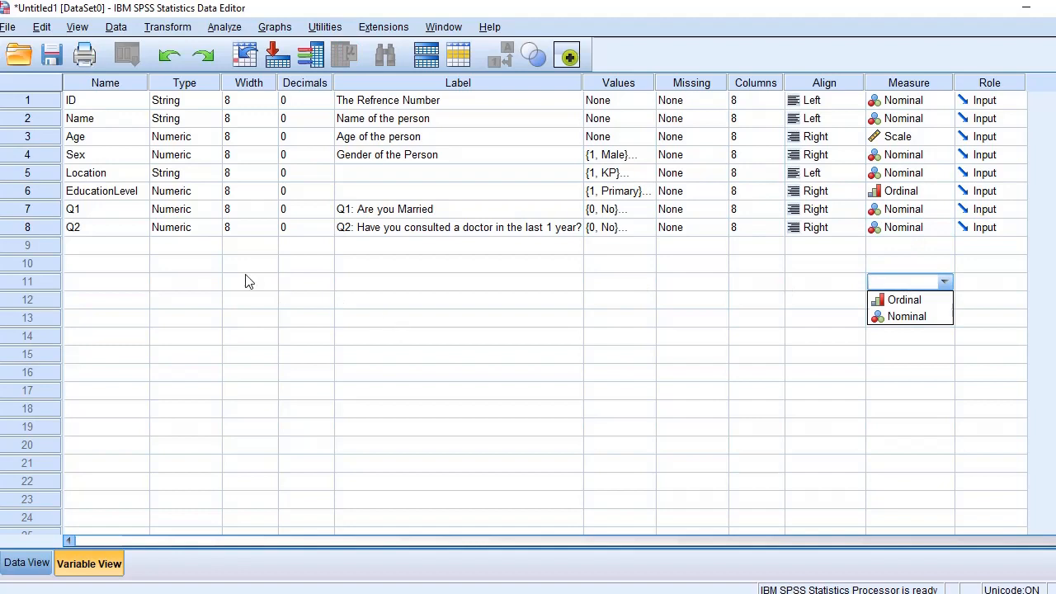
click(246, 276)
click(429, 299)
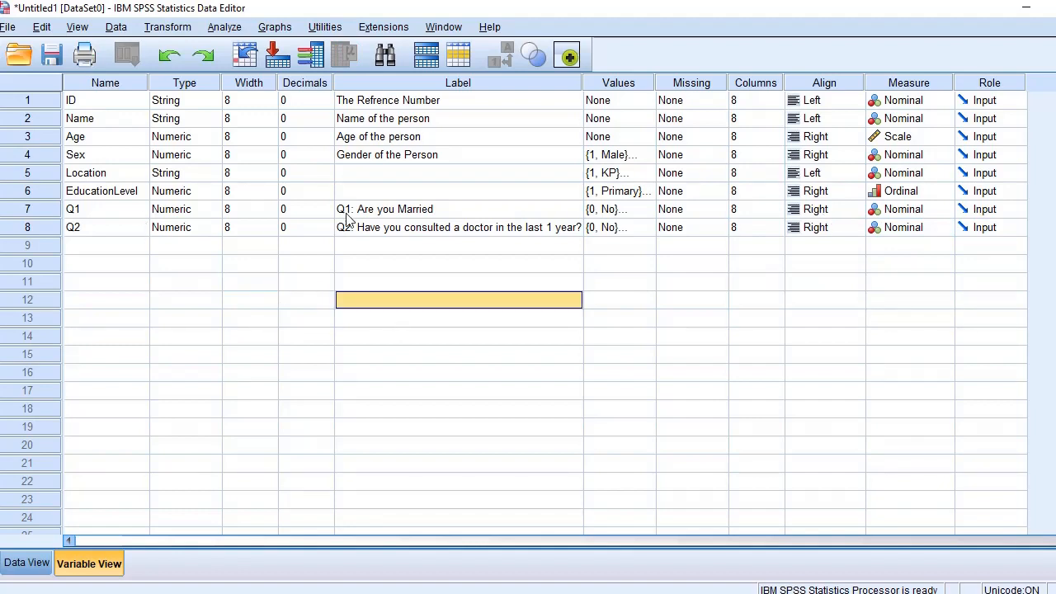
- Compare the labels of the Q1 and Q2 variables and review the measure options available for Q1
click(402, 211)
click(402, 230)
click(398, 213)
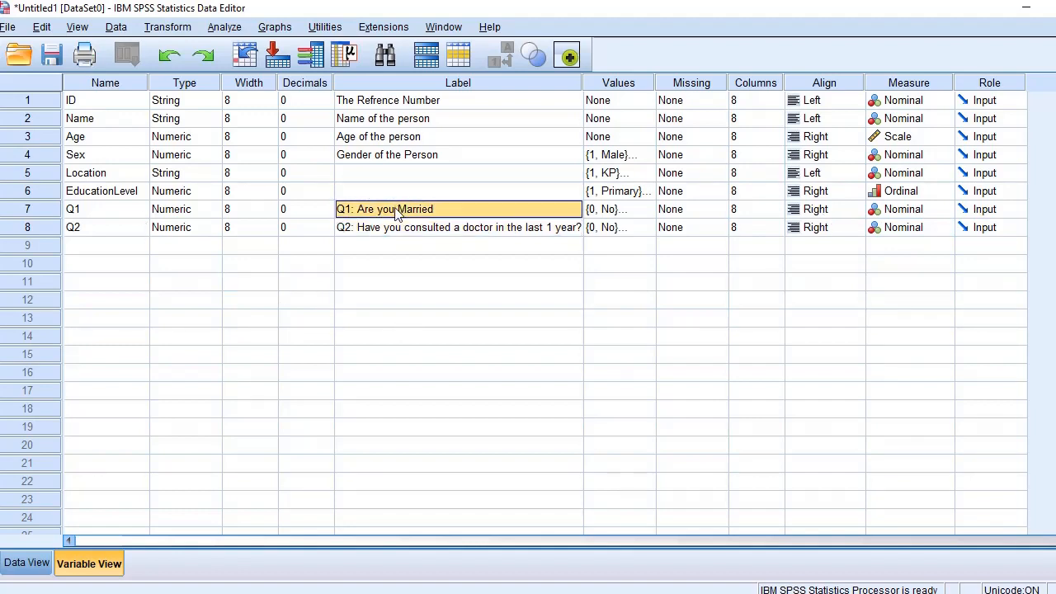
click(401, 229)
click(399, 211)
click(402, 231)
click(410, 213)
click(917, 215)
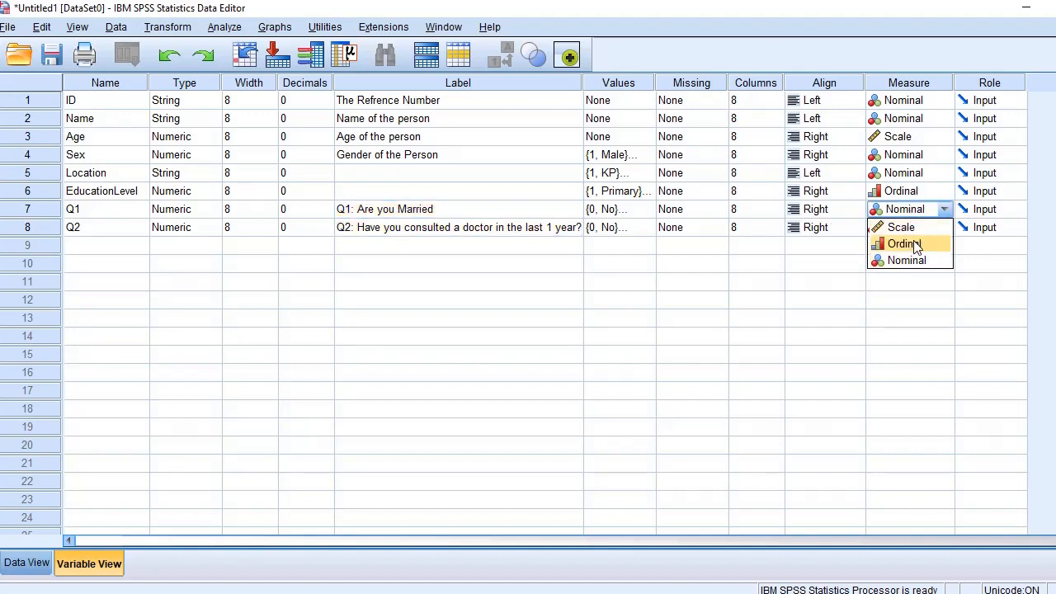
click(525, 251)
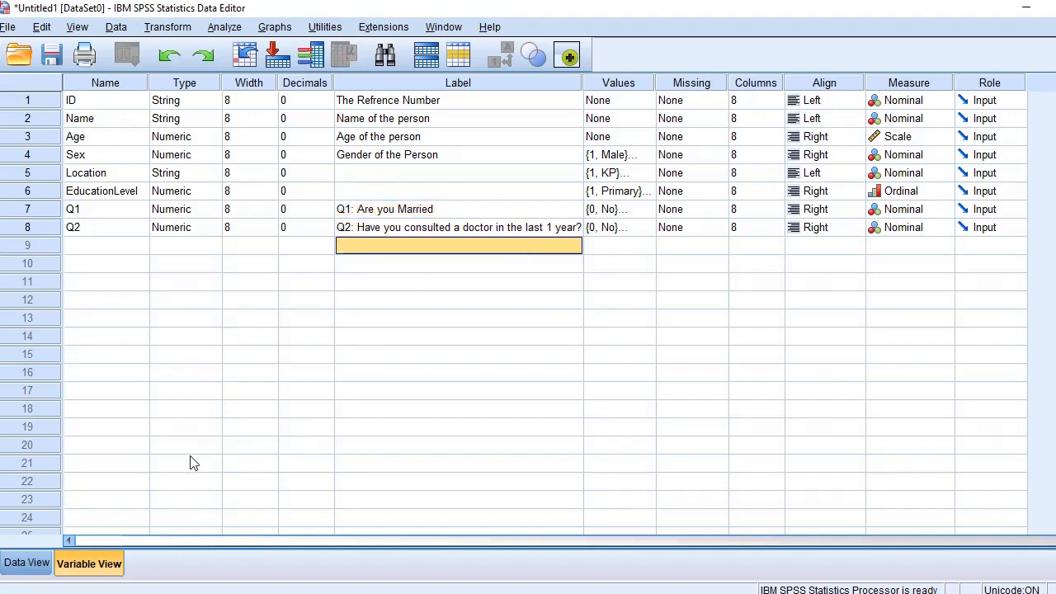
- Show the dataset in Data View and compare its variable columns and empty cases with the blank rows of the Excel table
click(20, 568)
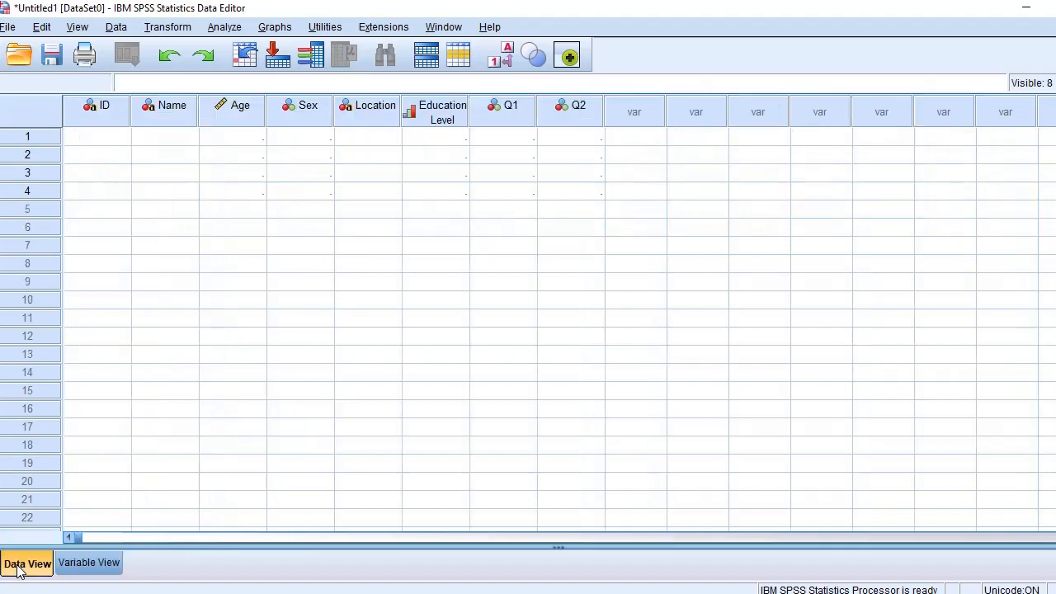
click(100, 137)
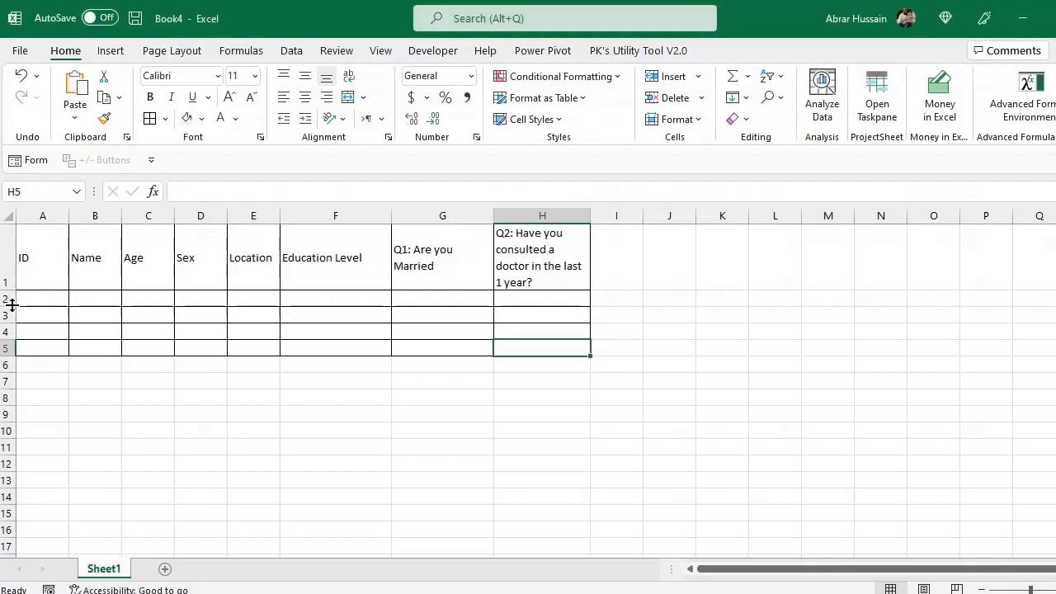
drag(42, 300, 569, 460)
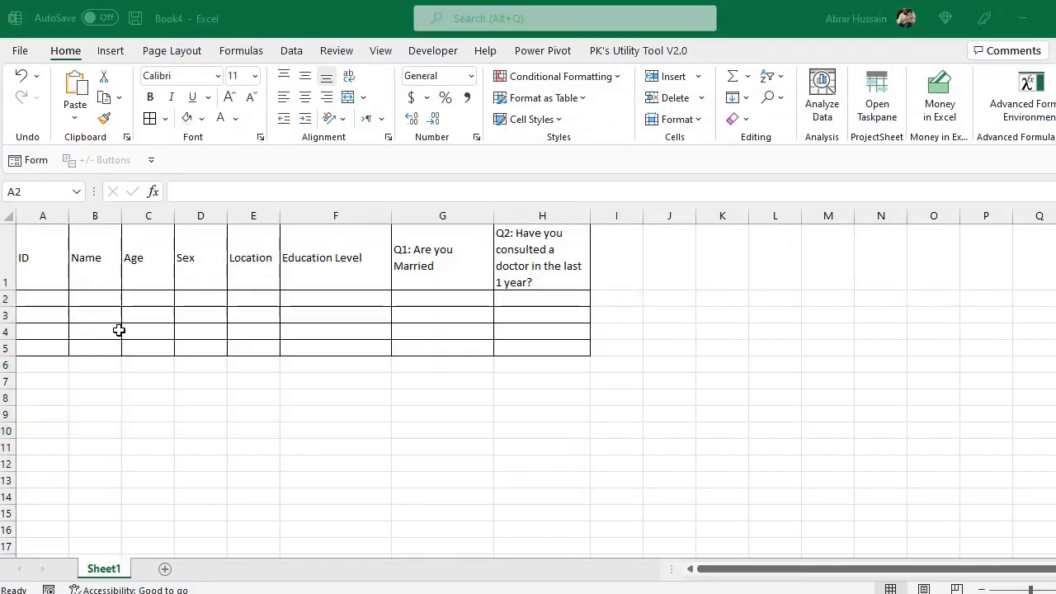
key(alt+Tab)
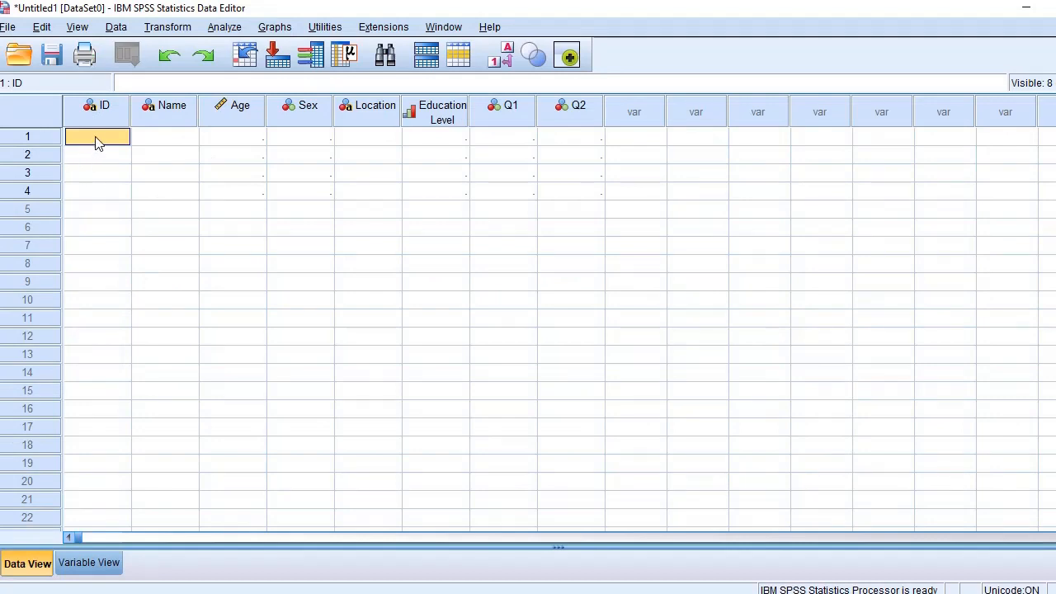
click(173, 140)
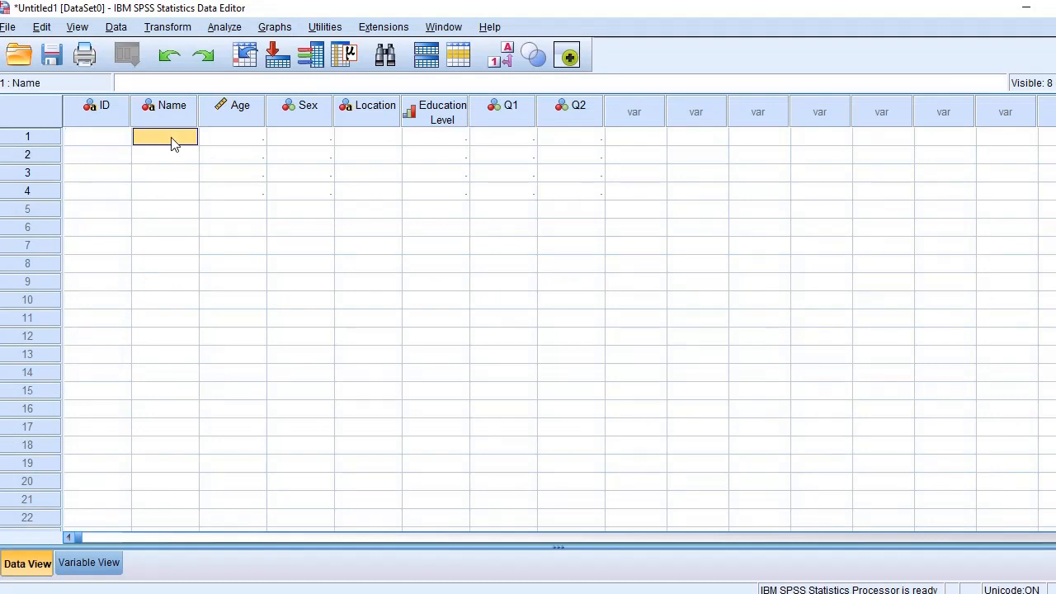
click(255, 139)
click(310, 142)
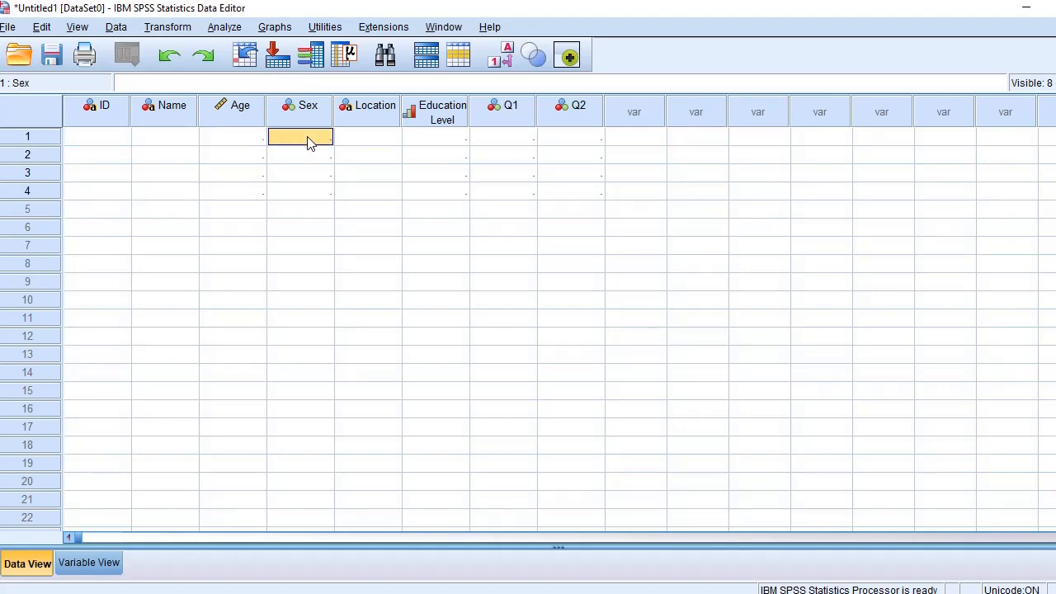
click(229, 141)
- Enter 1 as the Sex value of the first case in Data View
click(315, 143)
mouse_move(591, 134)
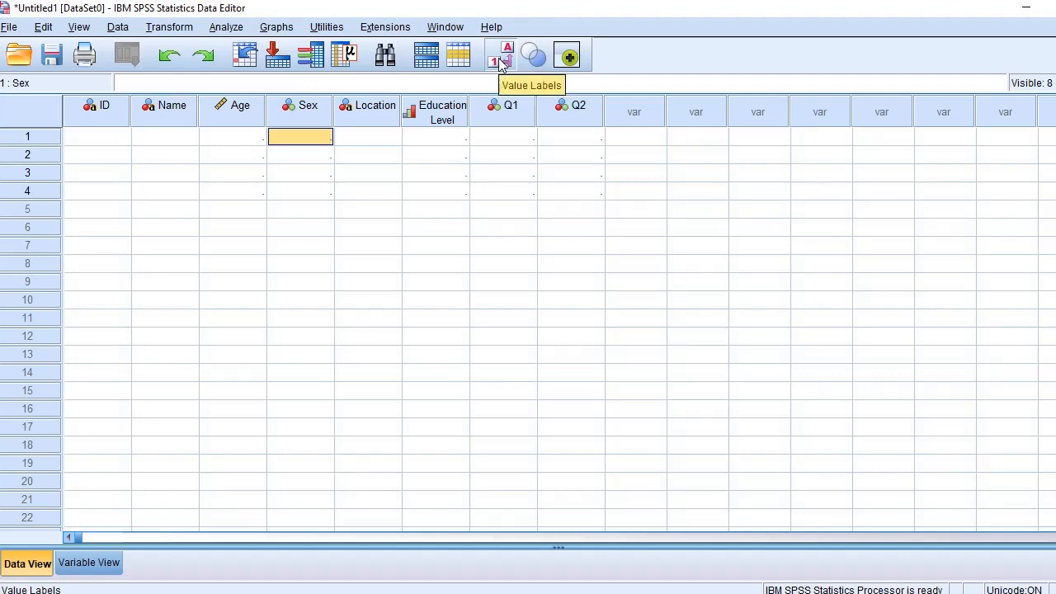
text(1)
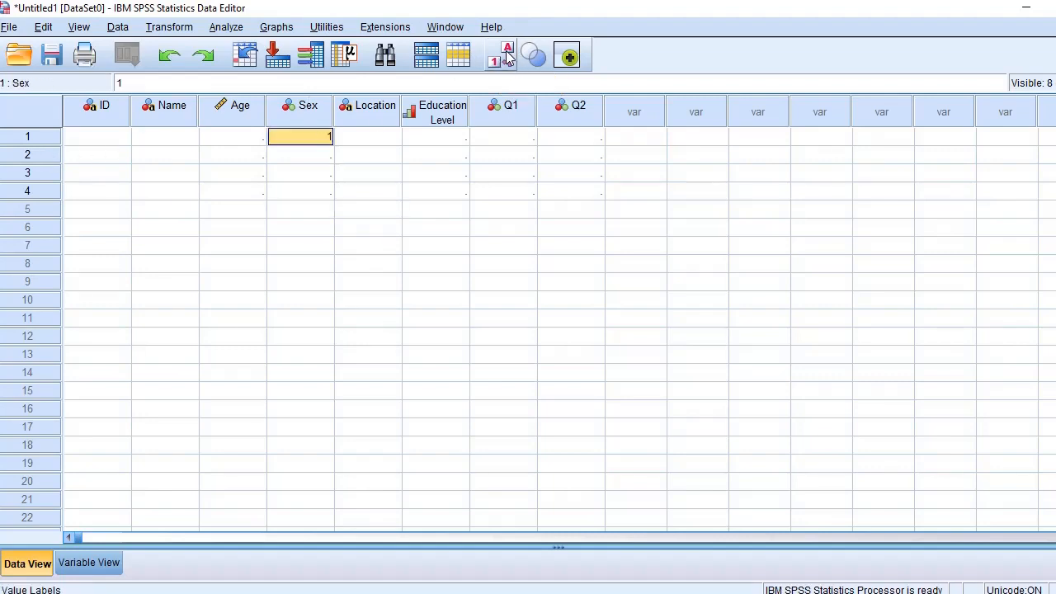
- Display value labels instead of numeric codes for the case data
click(328, 153)
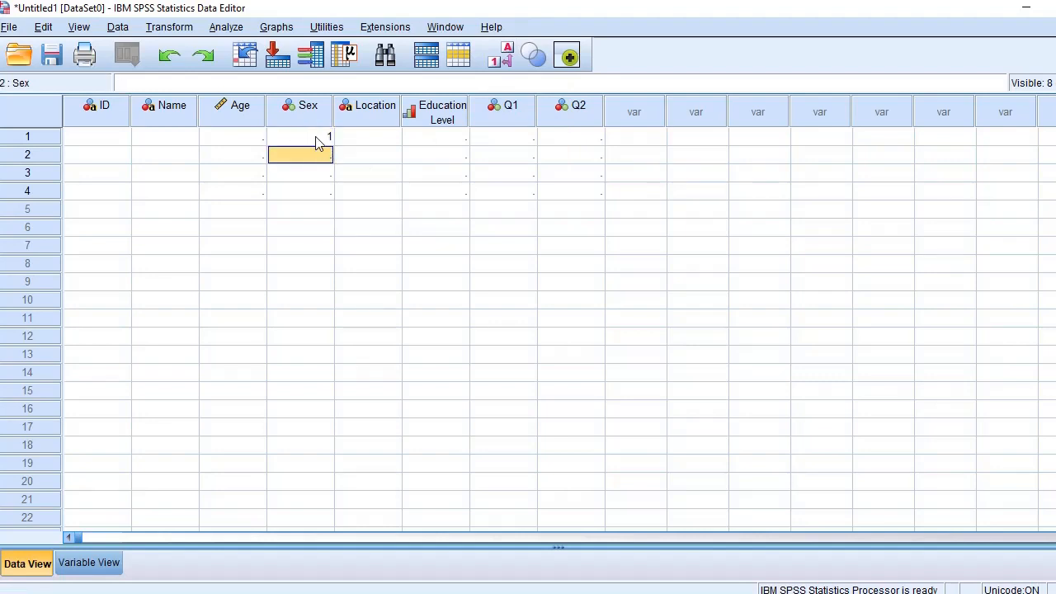
click(316, 139)
click(502, 56)
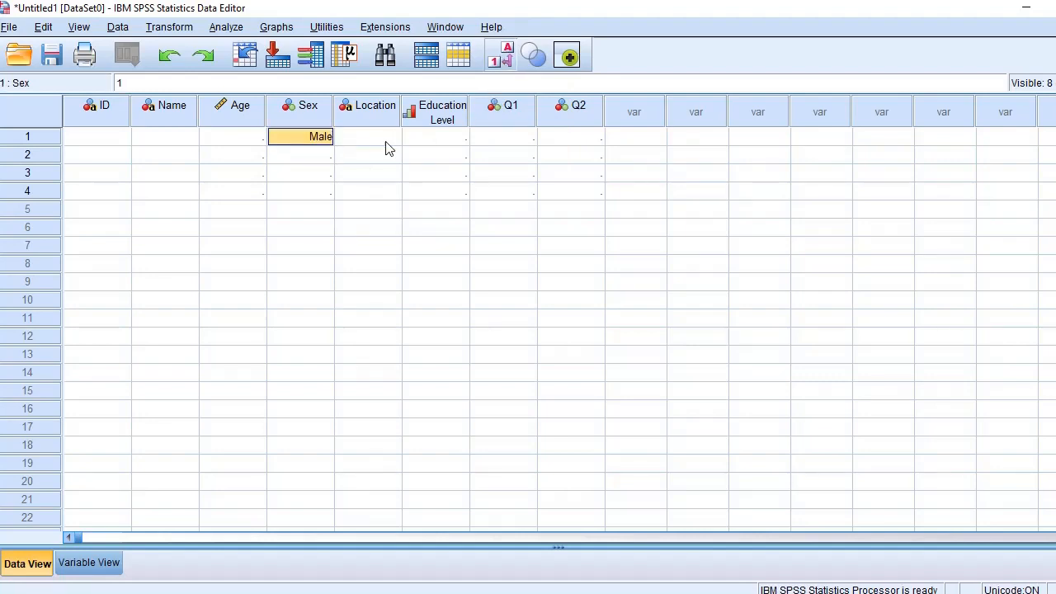
- Review the Sex choices available for the first case and check the numeric code behind its label
double_click(312, 139)
click(325, 137)
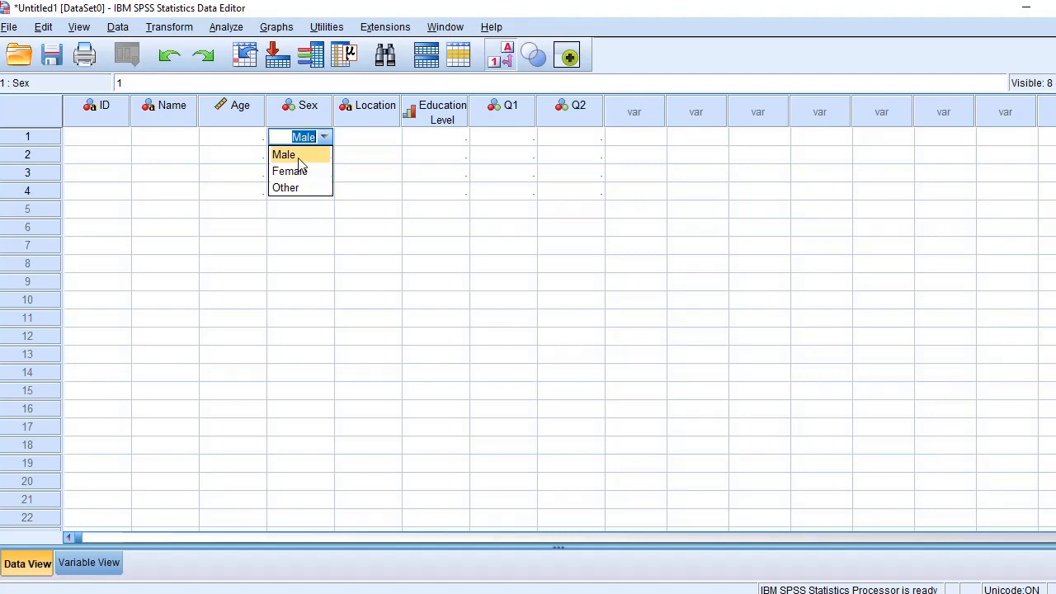
click(299, 163)
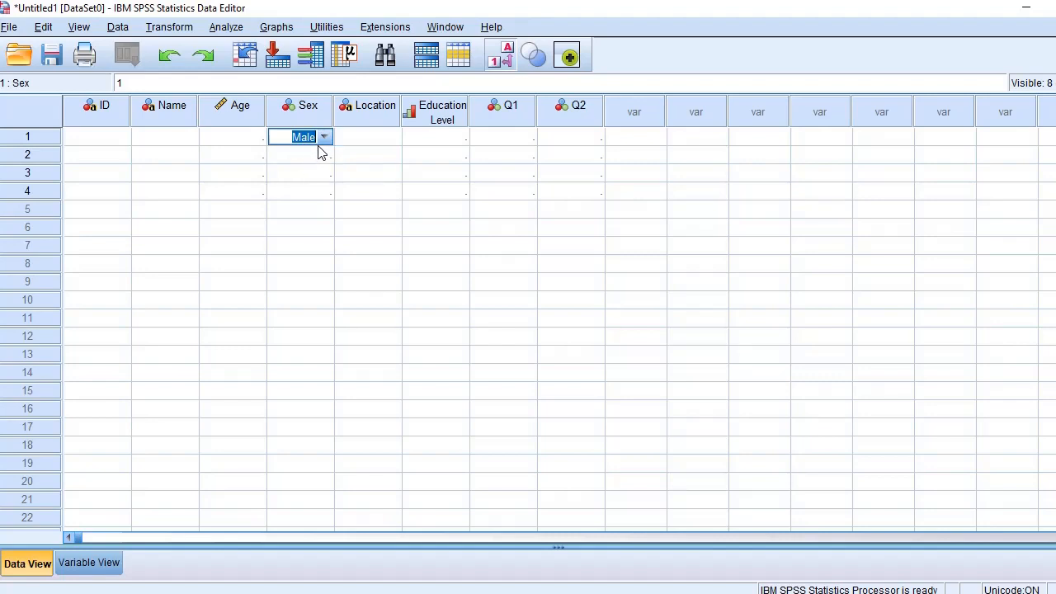
click(316, 159)
click(312, 140)
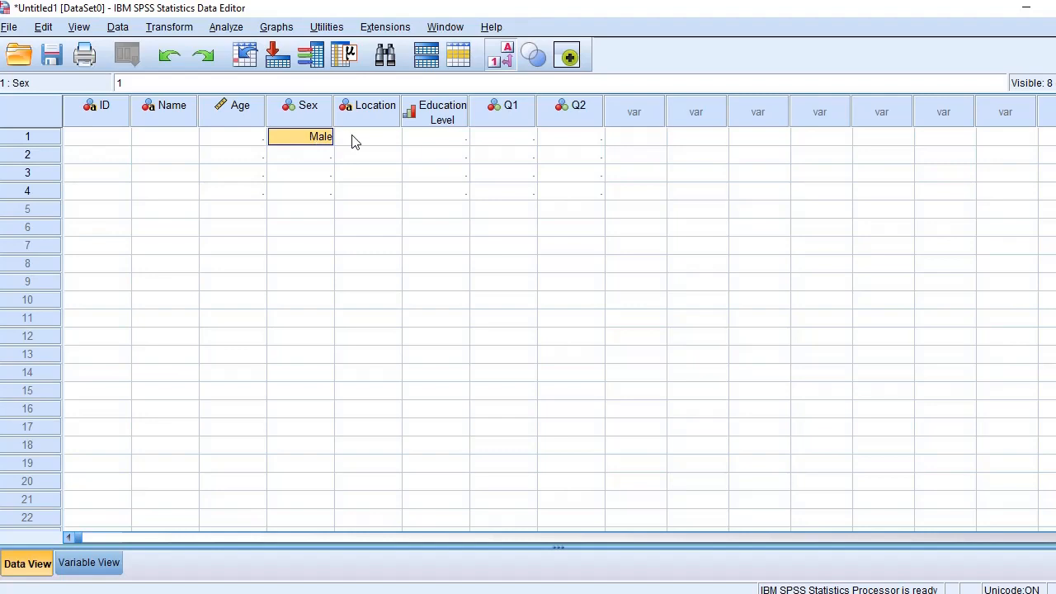
drag(132, 83, 115, 83)
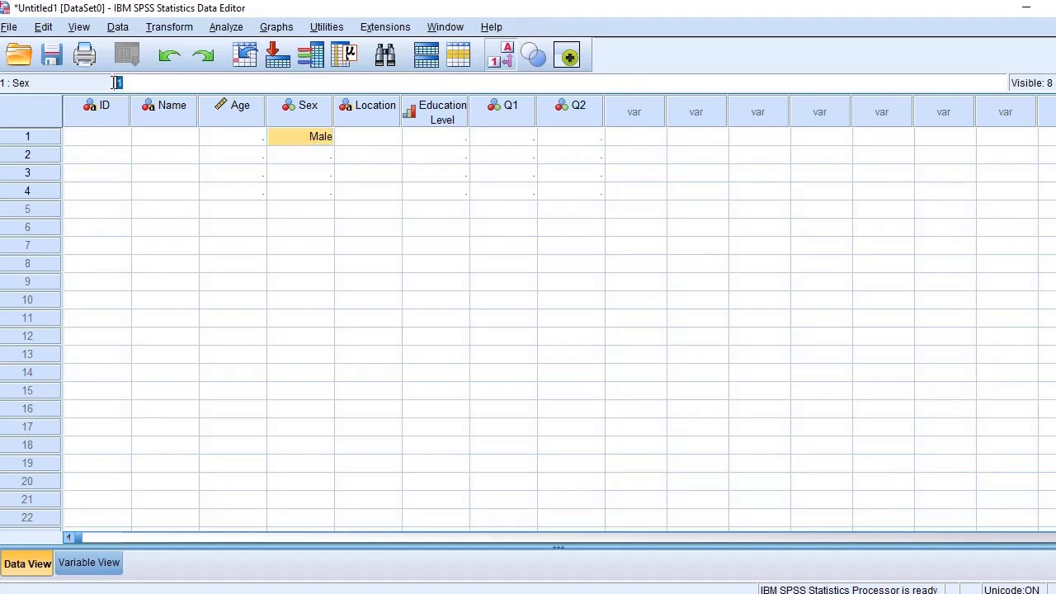
double_click(320, 141)
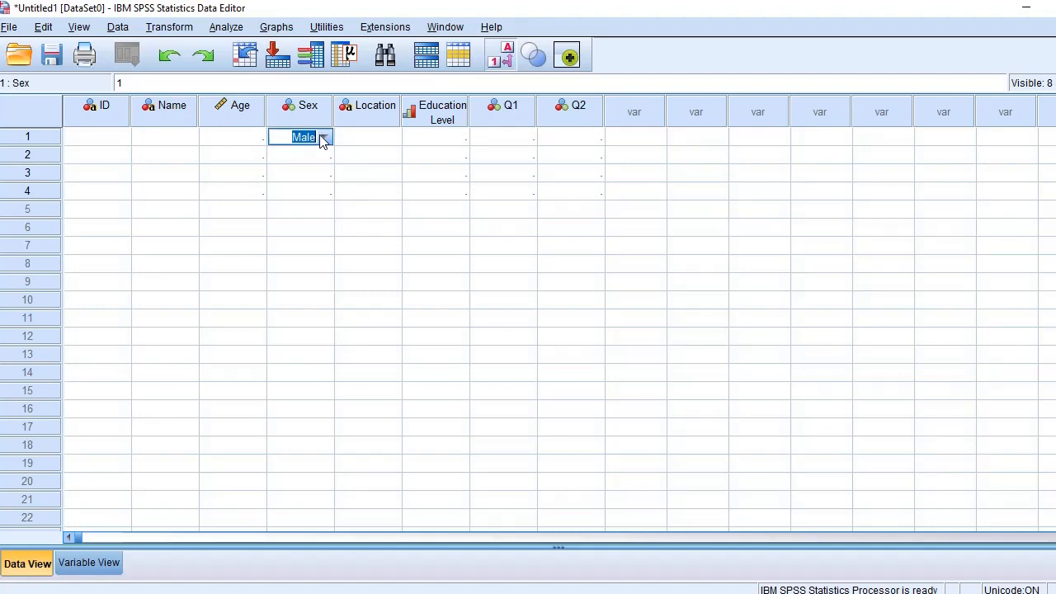
click(506, 62)
- Set the first case's Location to KP and its Education Level to Primary
click(370, 140)
click(388, 138)
click(392, 137)
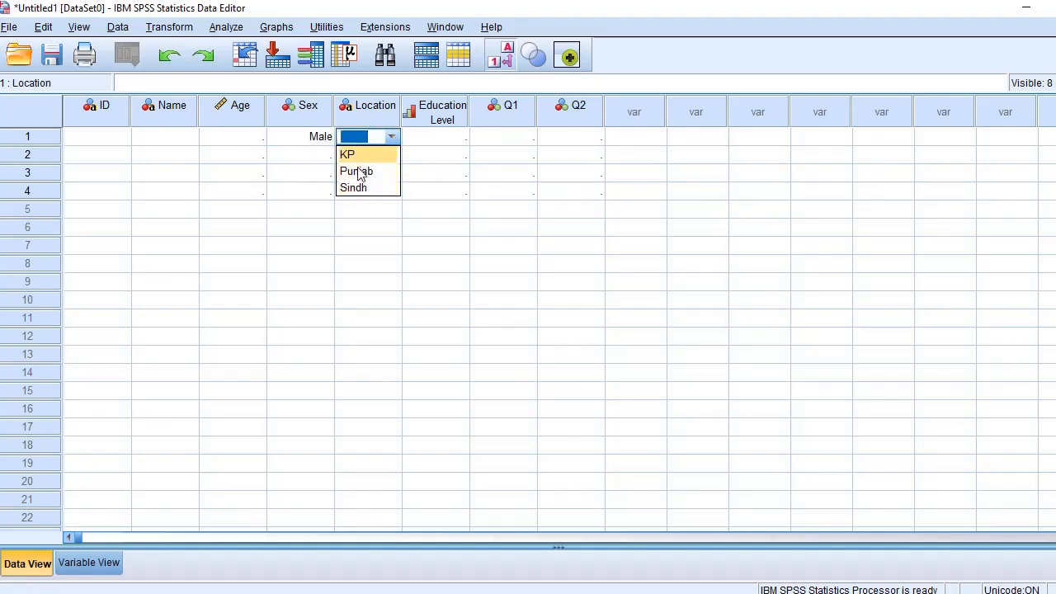
click(360, 154)
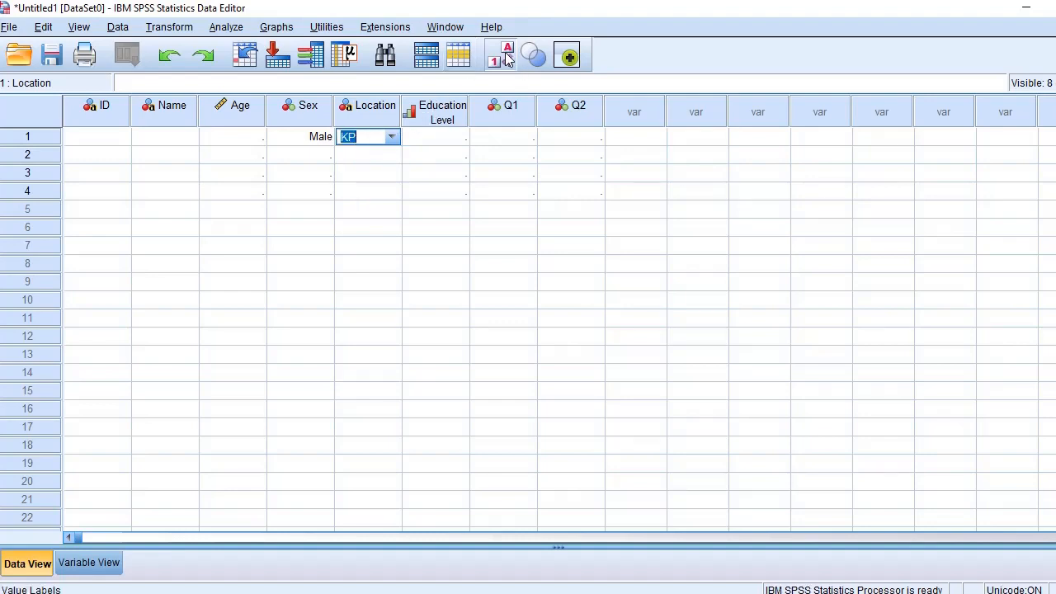
click(454, 136)
click(461, 138)
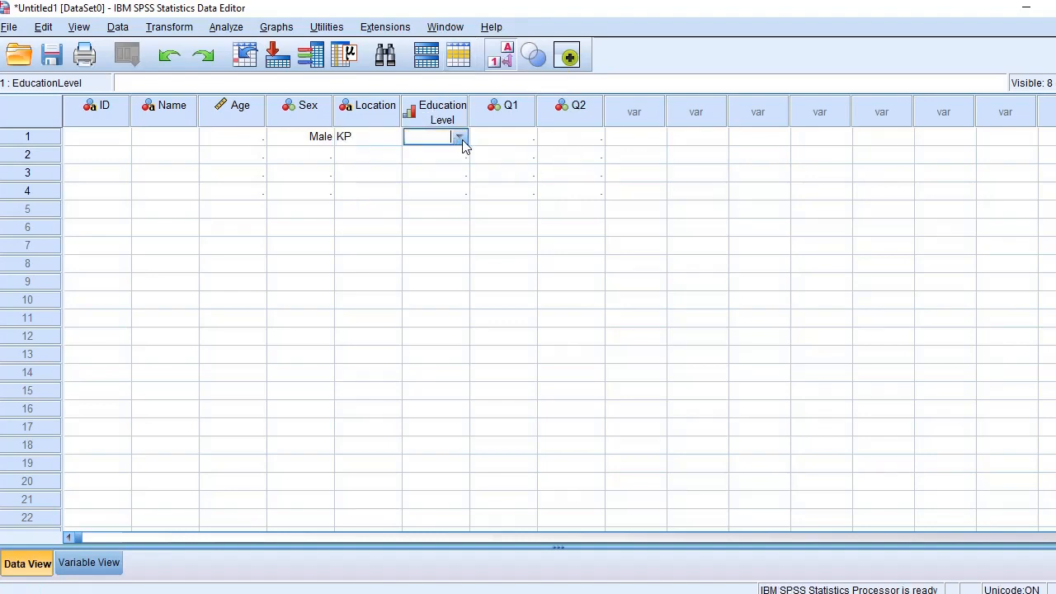
click(461, 139)
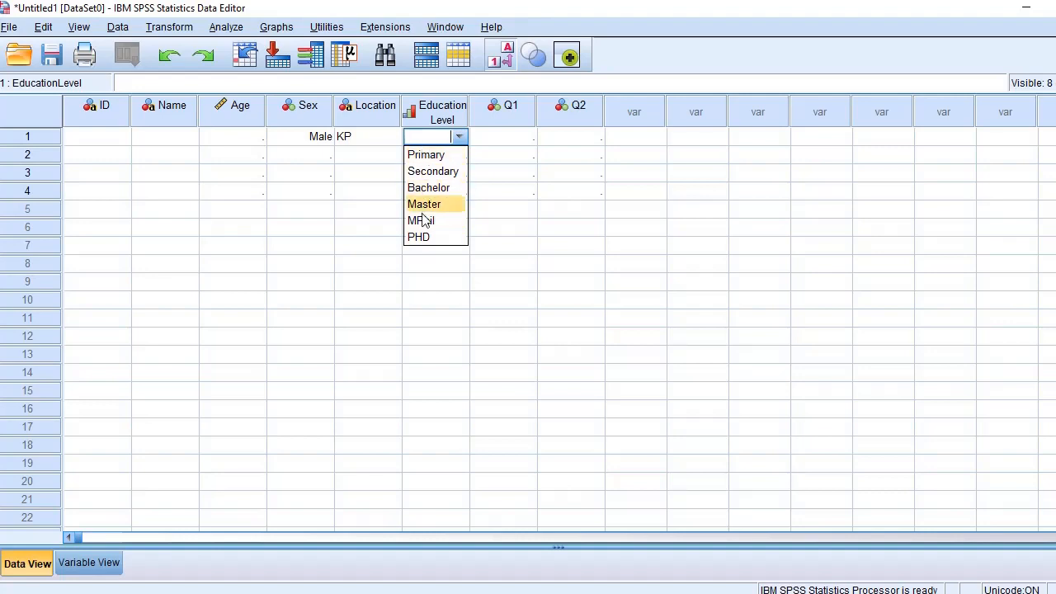
click(426, 154)
- Set both Q1 and Q2 of the first case to Yes
click(515, 136)
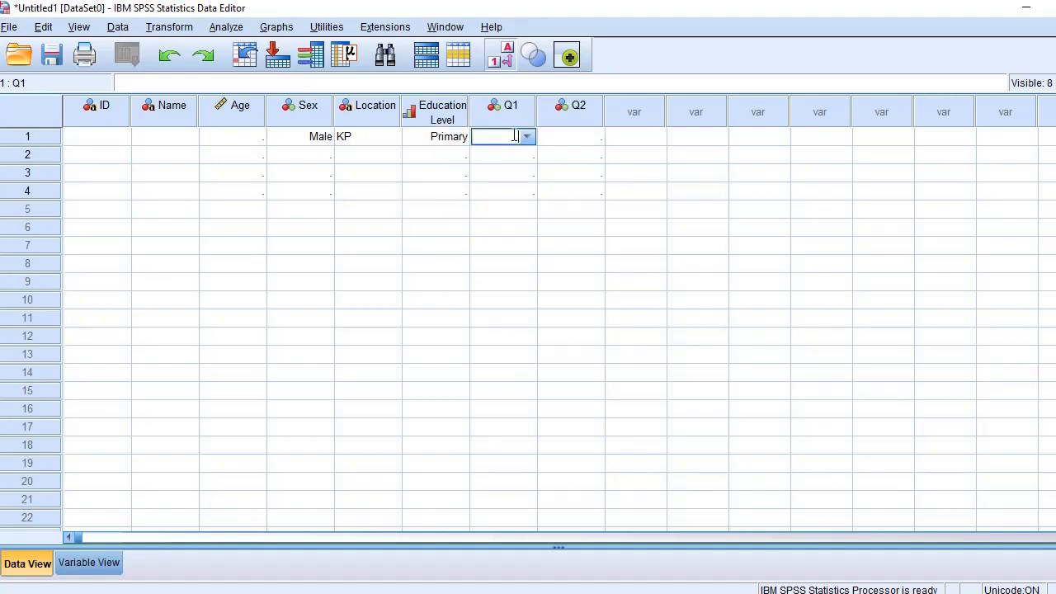
click(525, 137)
click(500, 171)
click(576, 142)
click(595, 137)
click(595, 136)
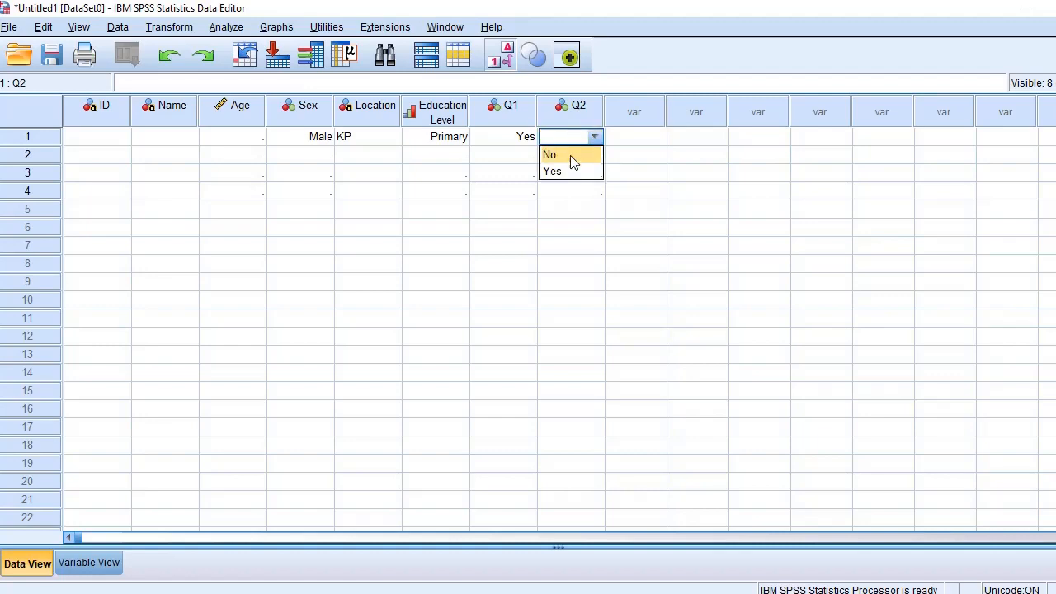
click(568, 171)
- Enter the first case's ID number and name, and set its Age to 35
click(90, 140)
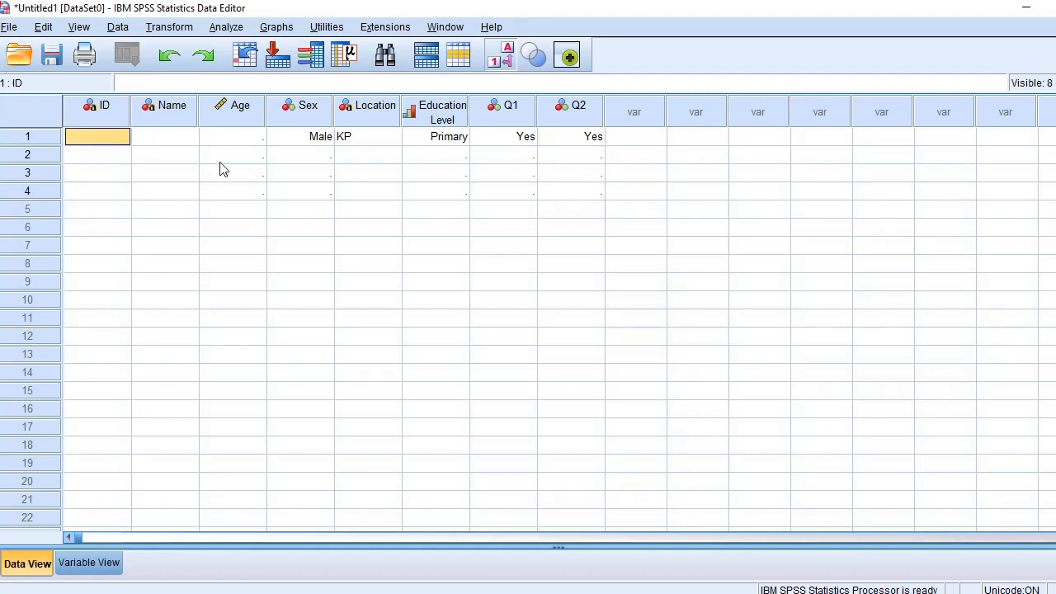
text(10001)
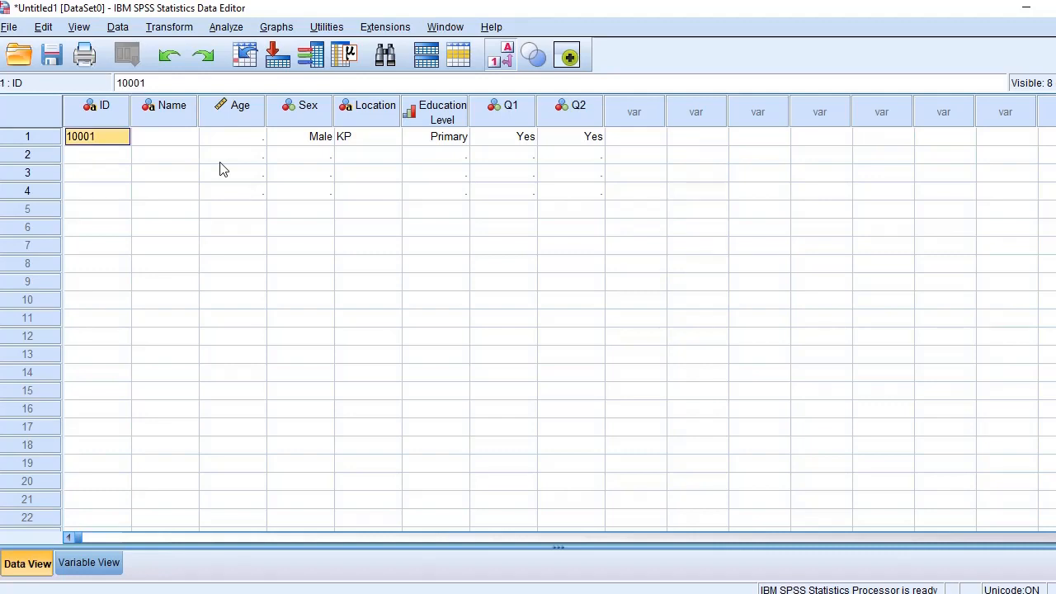
key(Tab)
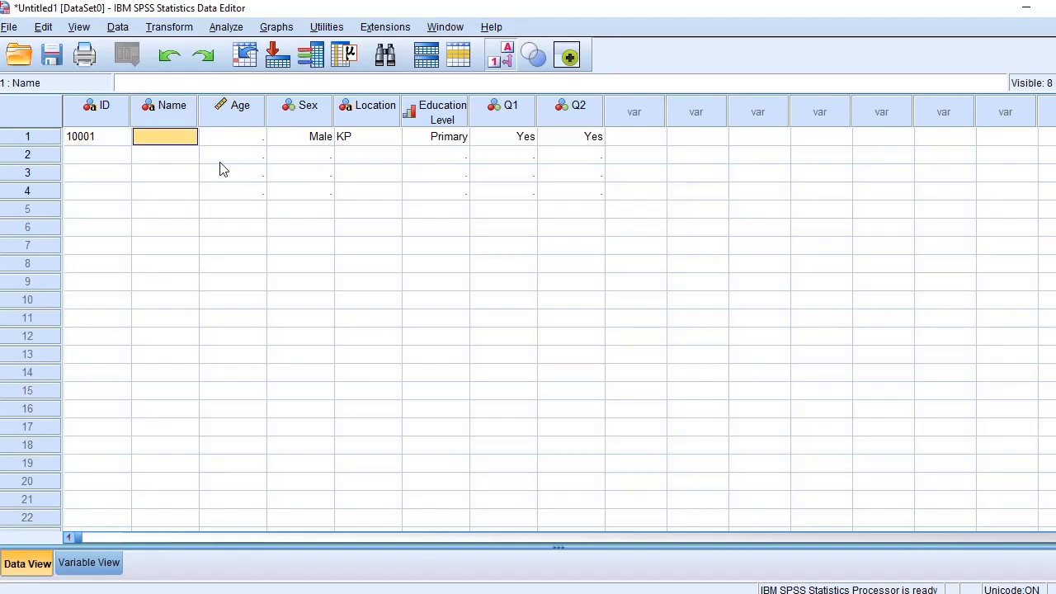
text(A)
key(Tab)
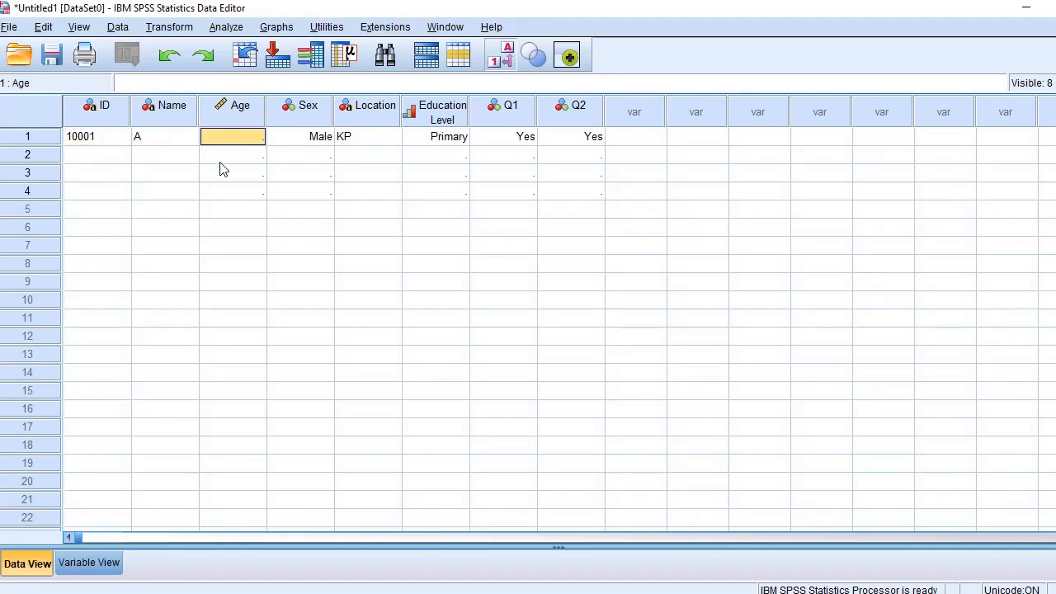
text(35)
key(Tab)
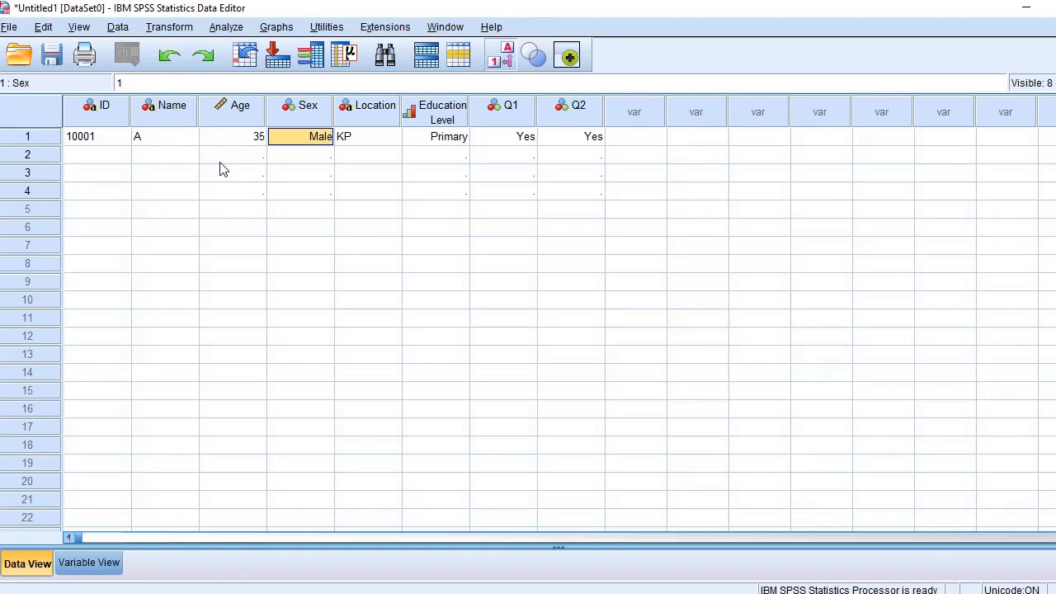
- Review the first case's entries across its variables
key(Right)
key(Right)
key(Right)
key(Right)
key(Left)
key(Left)
key(Left)
key(Left)
key(Left)
key(Left)
key(Down)
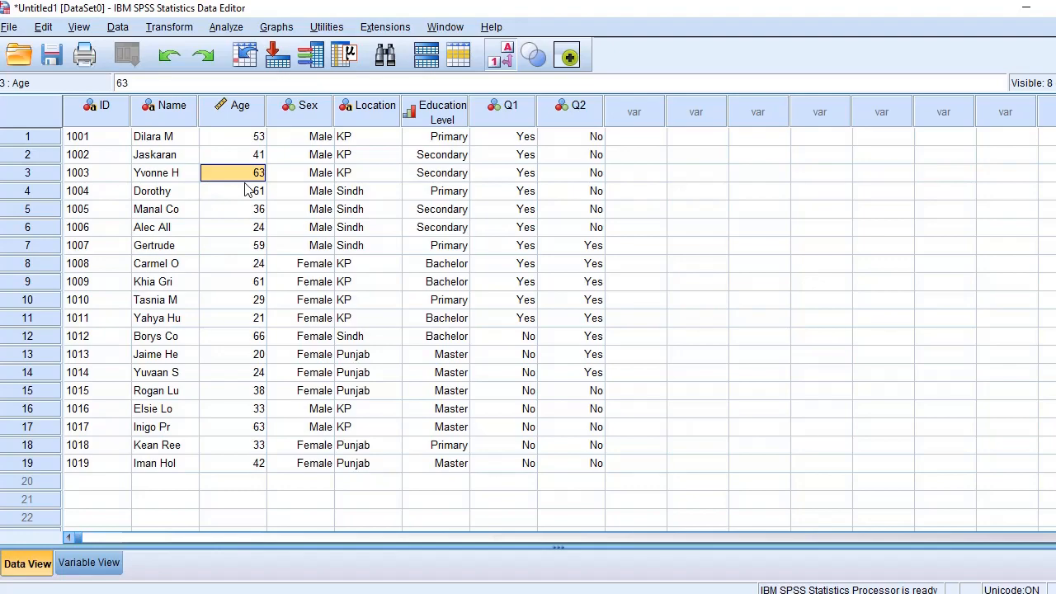
- Compare the filled dataset with the Excel table and check the codes behind the Sex labels of several cases
key(alt+Tab)
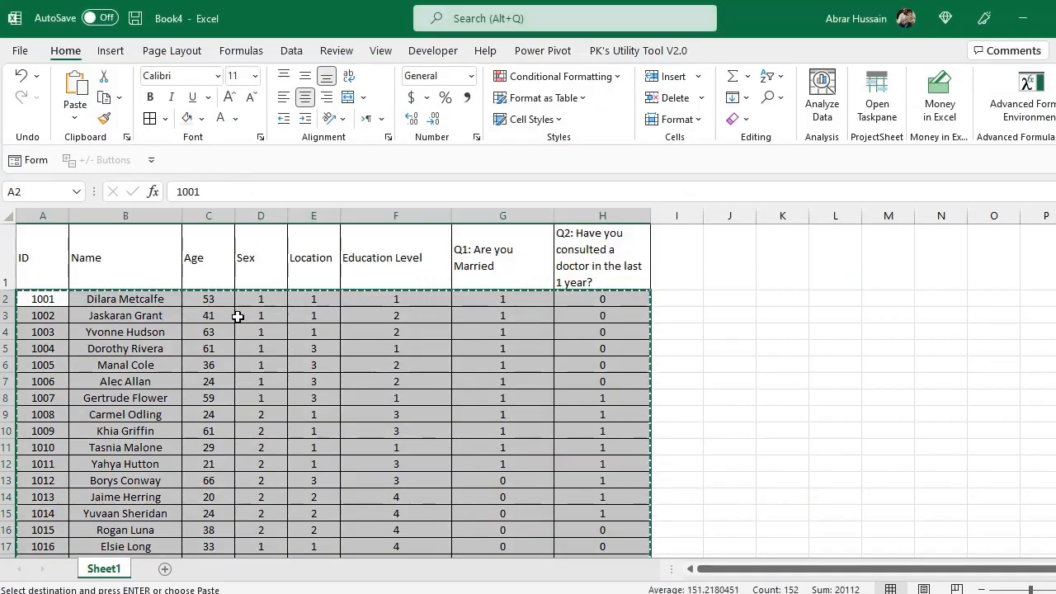
key(alt+Tab)
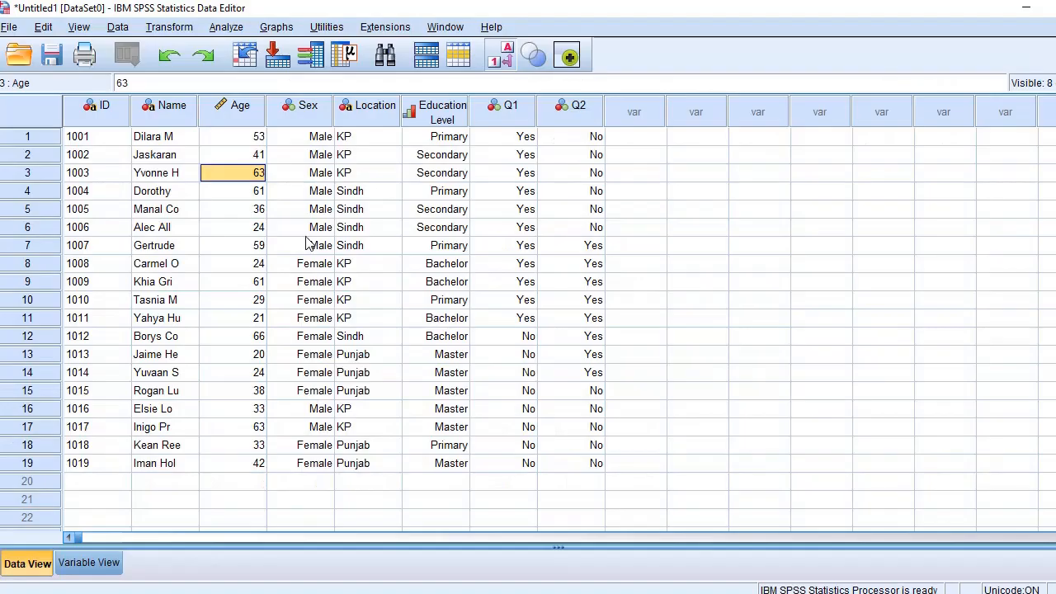
click(310, 139)
click(313, 174)
click(320, 231)
click(307, 300)
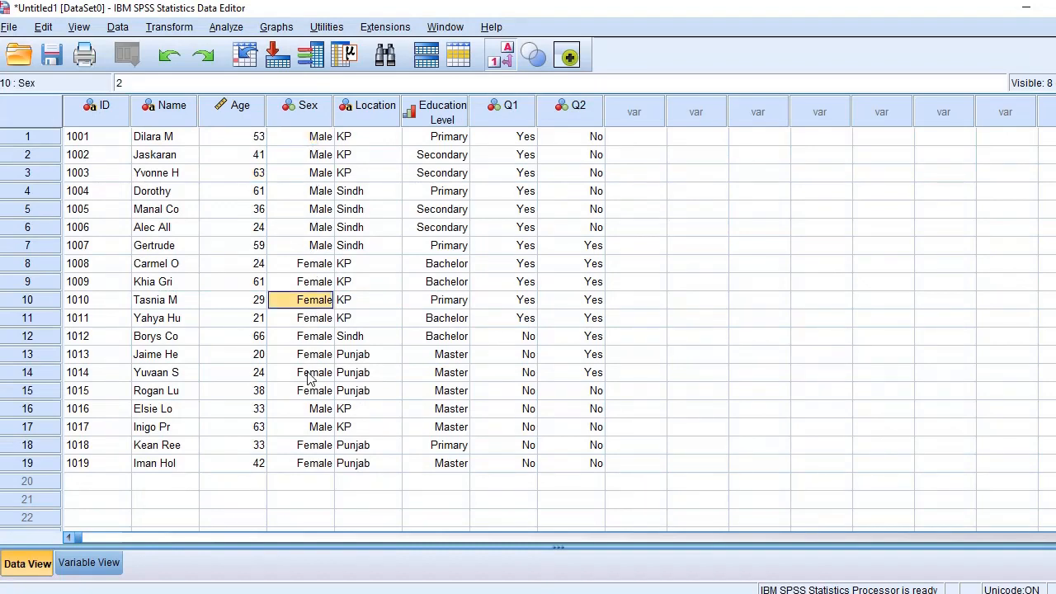
click(310, 378)
- Examine the codes behind the Location, Education Level, Q1 and Q2 labels of several cases, ending at the first case's Sex value
click(369, 142)
click(368, 207)
click(368, 249)
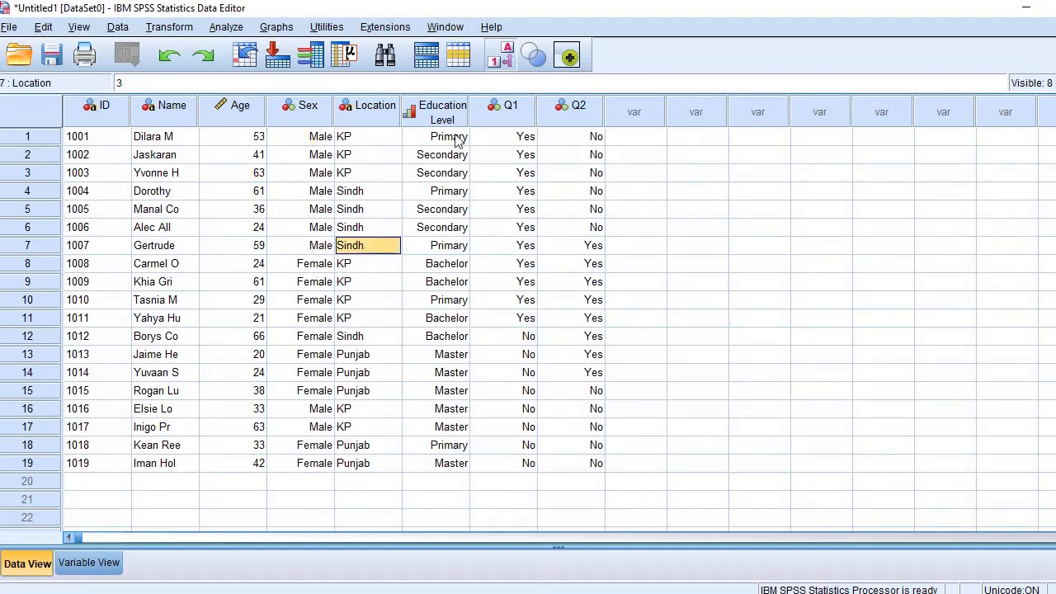
click(457, 141)
click(450, 210)
click(528, 174)
click(590, 147)
click(596, 230)
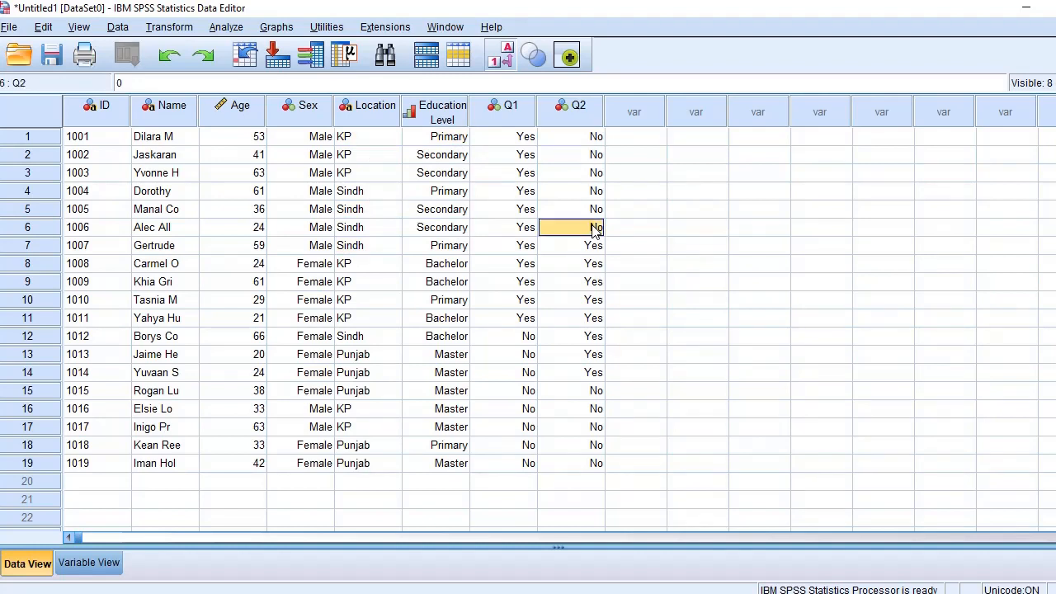
click(307, 141)
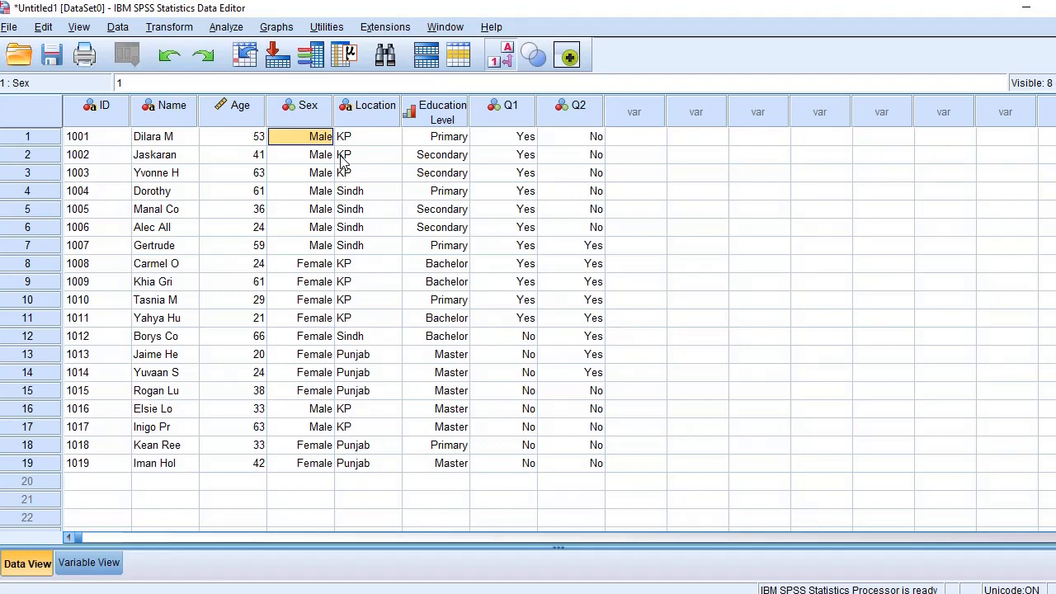
- Switch to the Excel table and examine the numeric codes in its Sex column
key(alt+Tab)
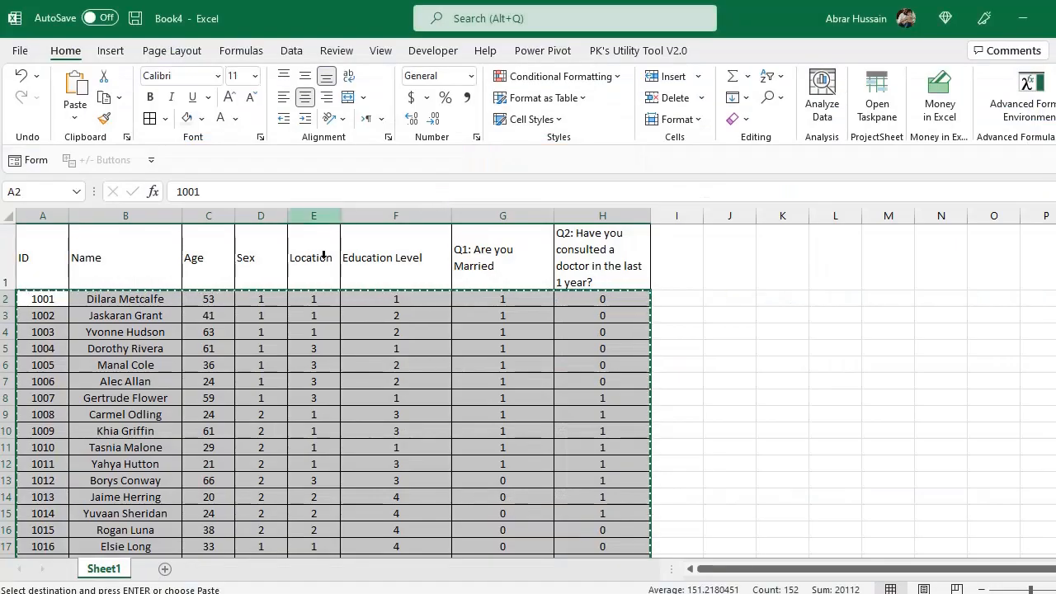
click(188, 298)
click(258, 300)
scroll(281, 309, down, 2)
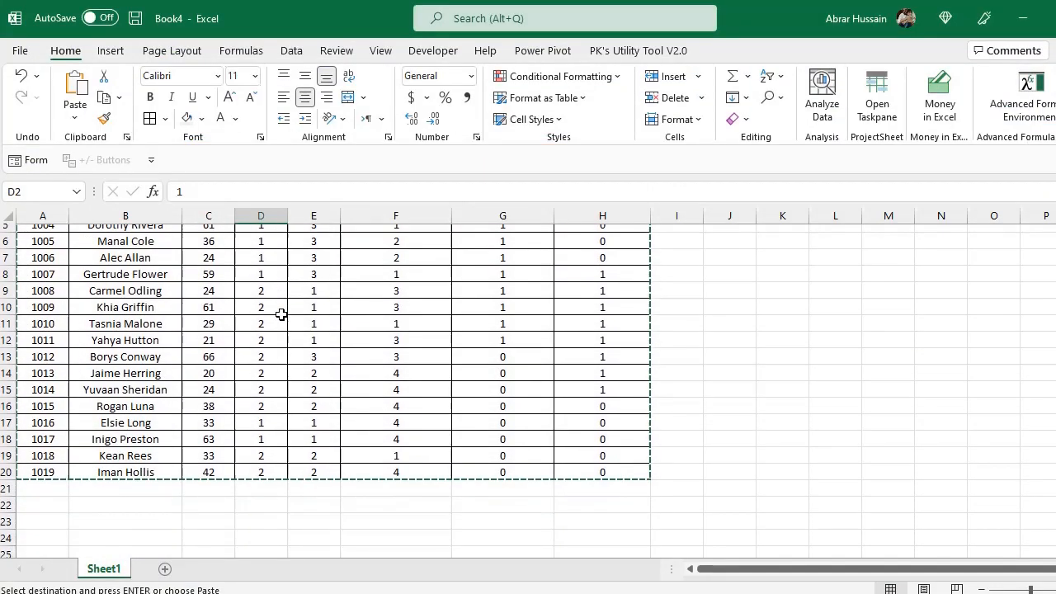
shift+click(266, 445)
scroll(252, 256, up, 2)
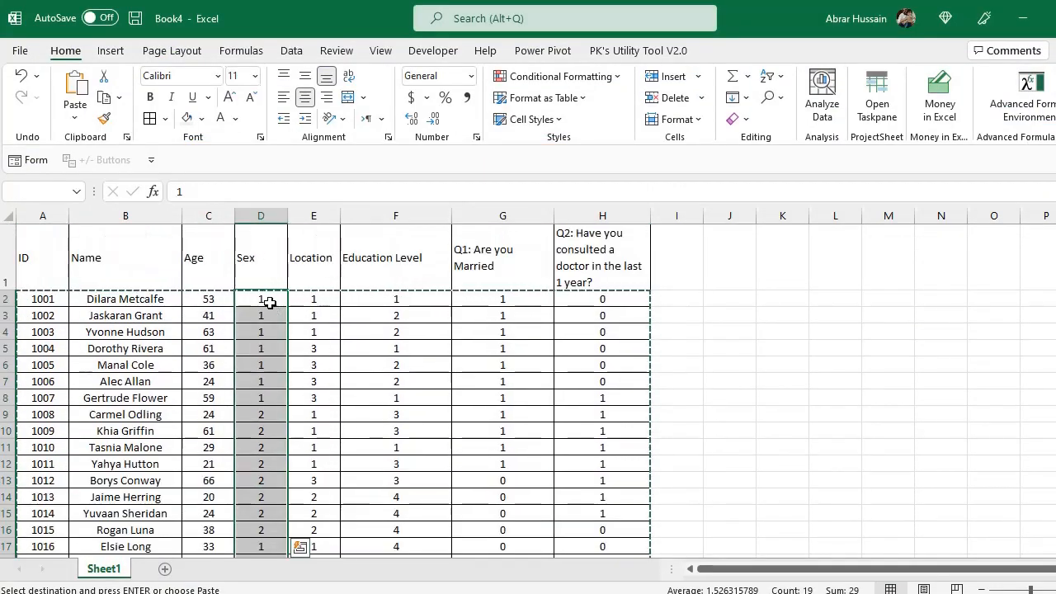
drag(270, 302, 310, 264)
- Examine the coded values in the Excel table's Location, Education Level, Q1 and Q2 columns
click(320, 302)
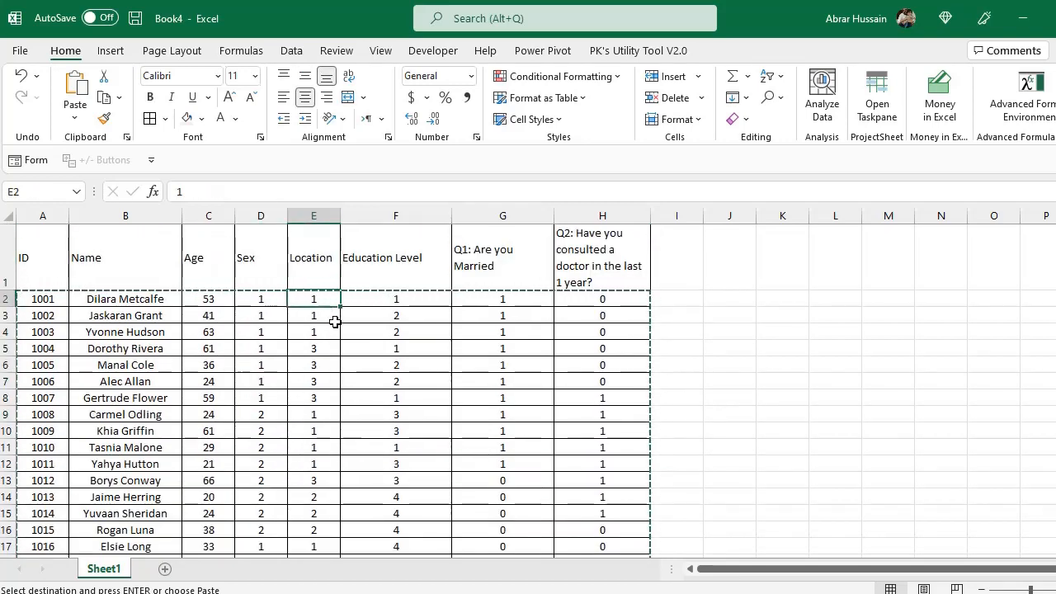
scroll(335, 322, down, 1)
scroll(335, 322, up, 2)
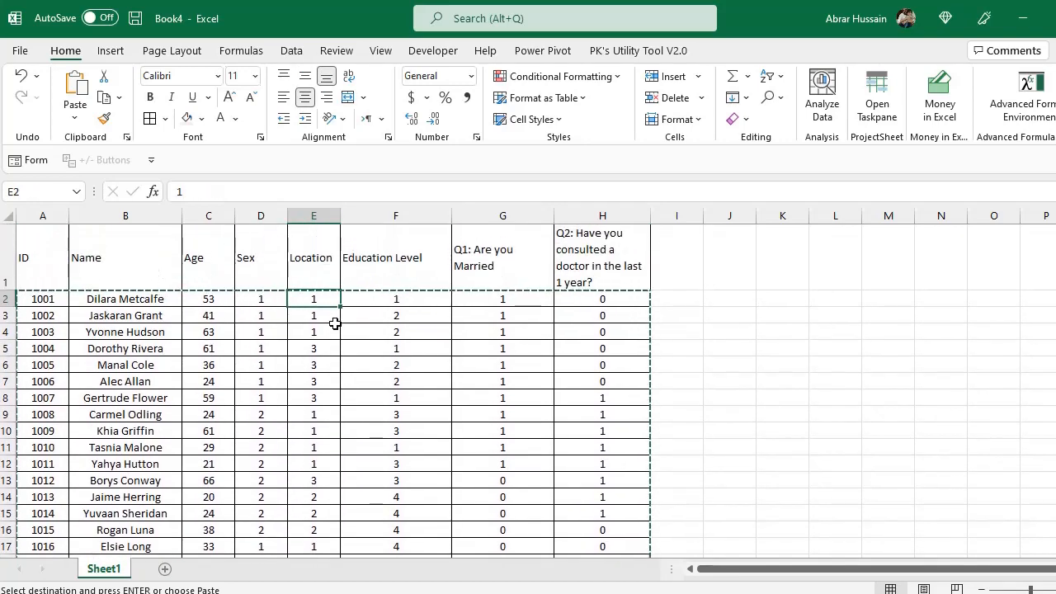
key(Right)
click(523, 298)
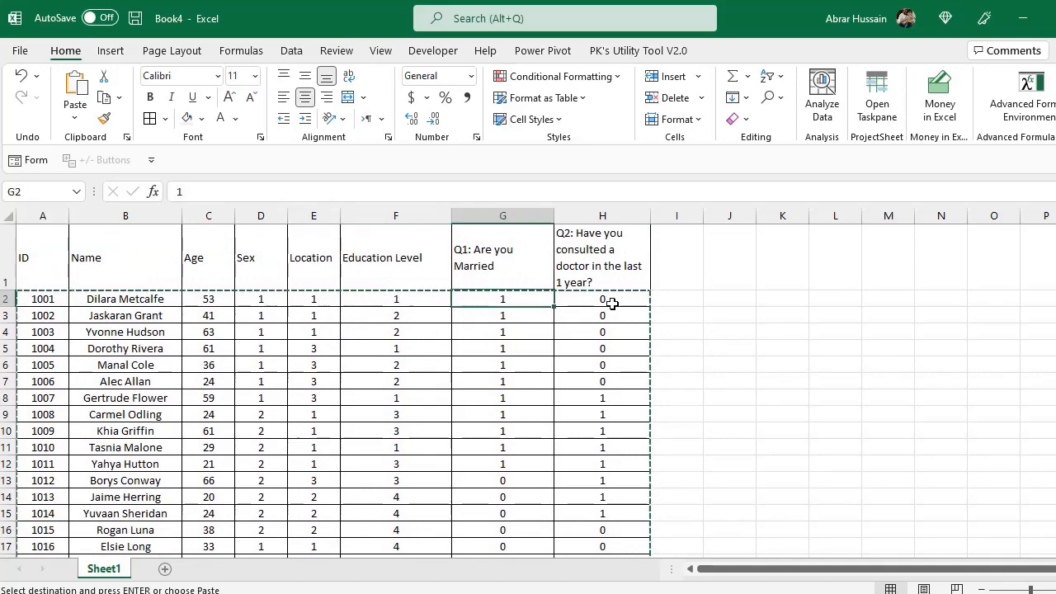
click(608, 299)
scroll(615, 322, down, 2)
scroll(622, 329, up, 2)
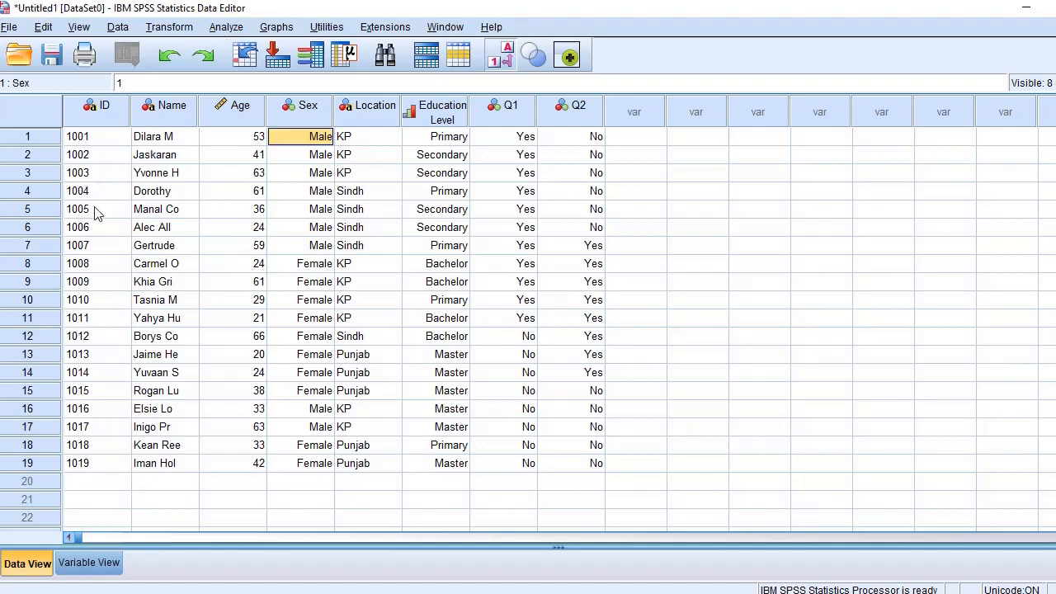
- Switch back to SPSS, review the variable definitions in Variable View and return to the case data
click(74, 568)
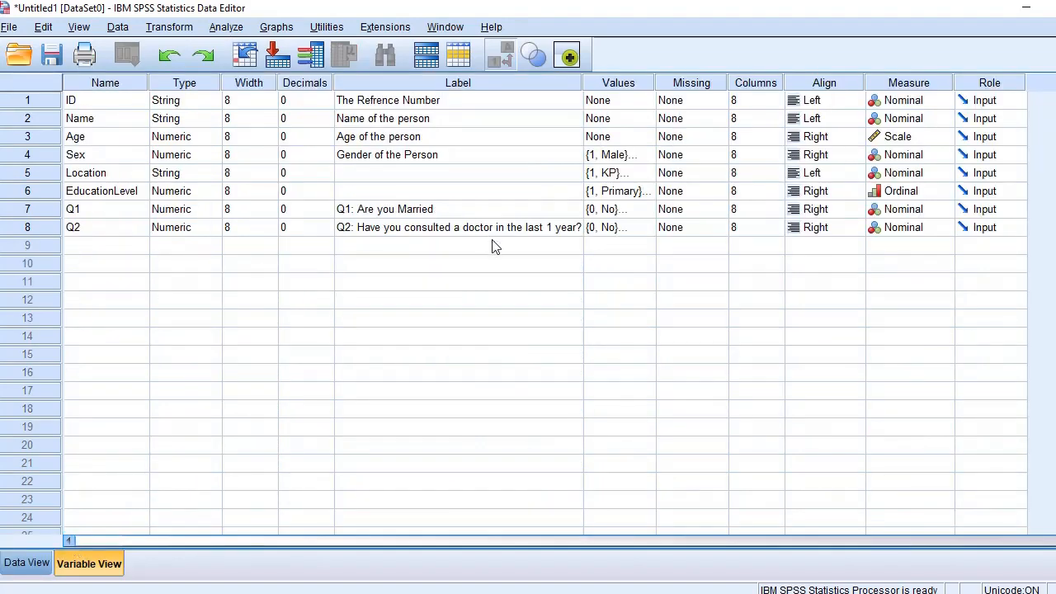
click(43, 564)
click(303, 195)
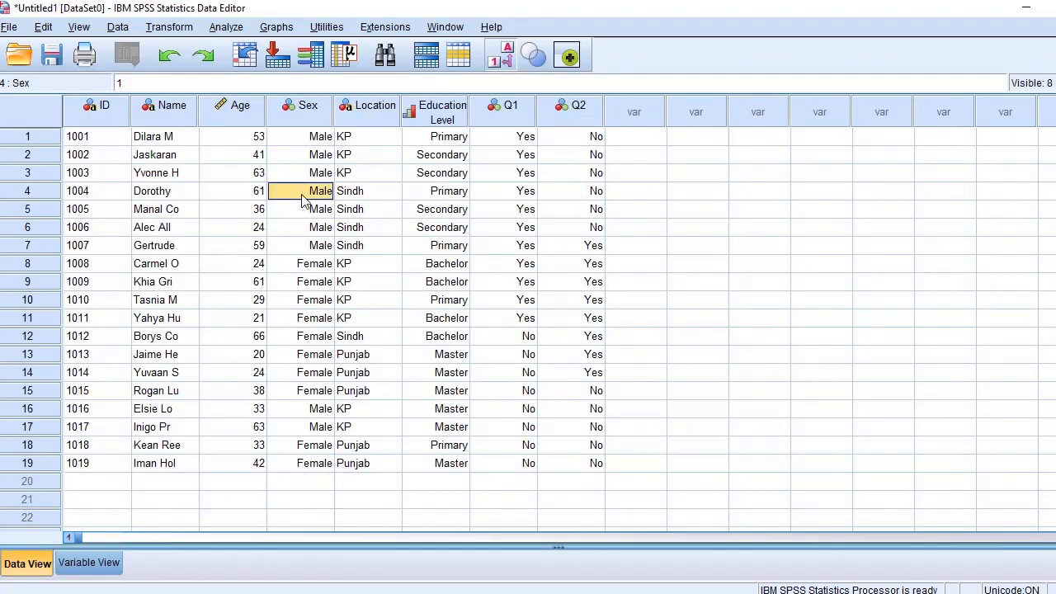
- Start a Frequencies analysis with Age of the person as the analysed variable
click(255, 140)
click(225, 26)
mouse_move(275, 67)
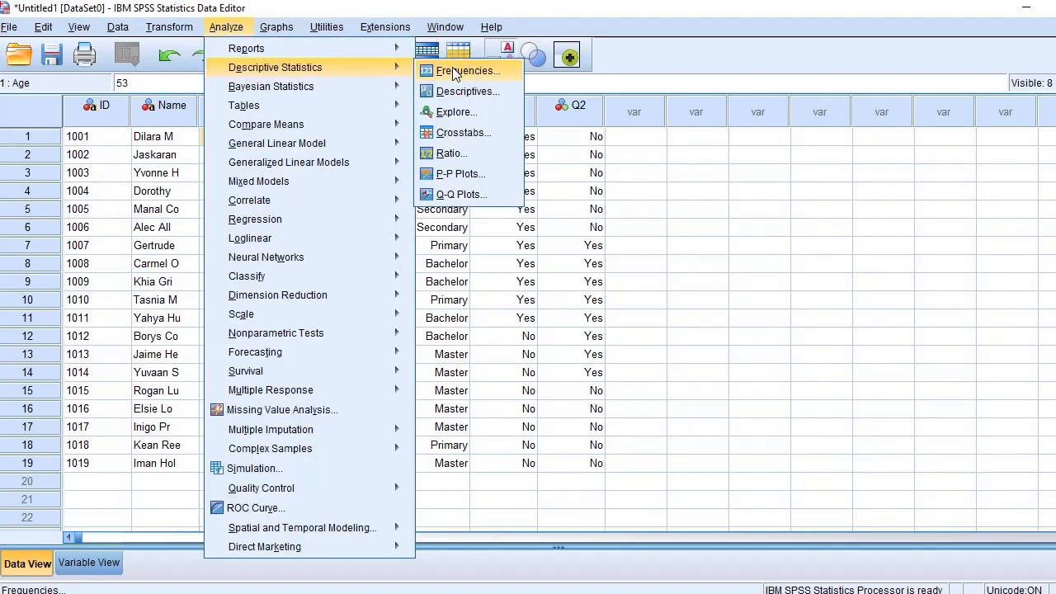
click(460, 72)
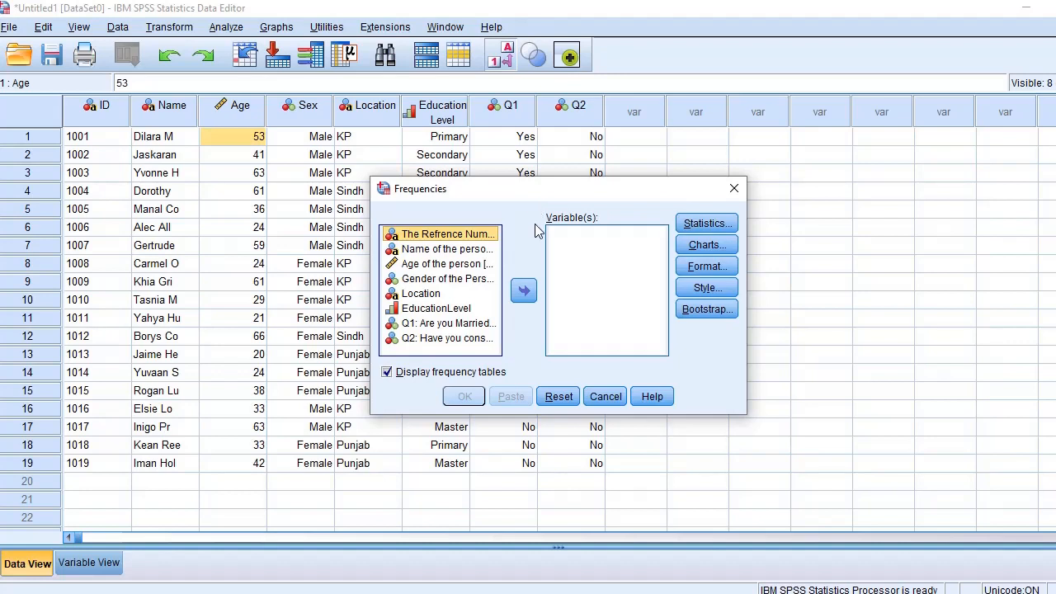
click(423, 264)
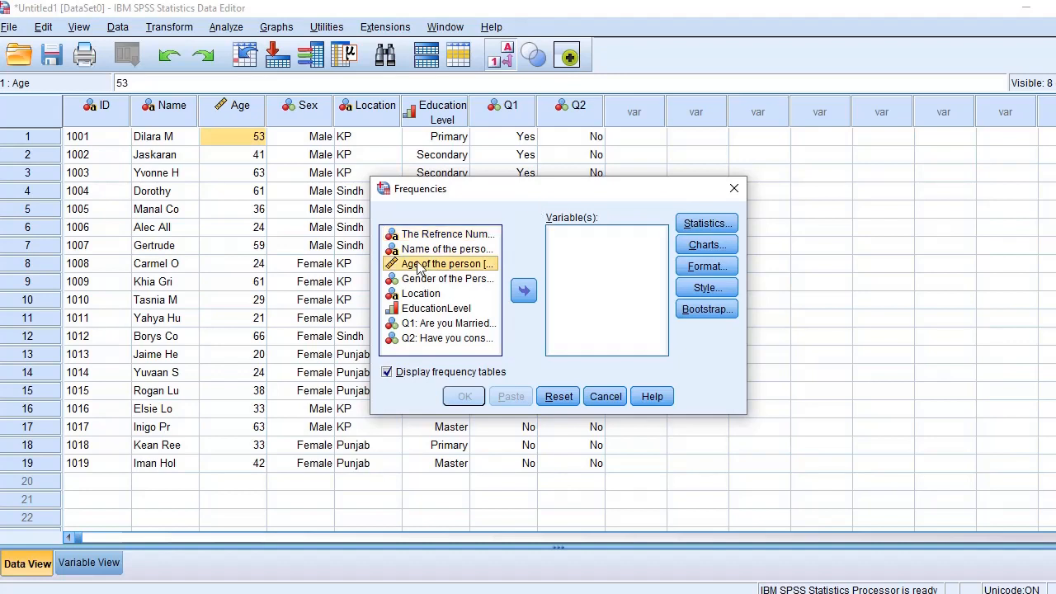
click(523, 289)
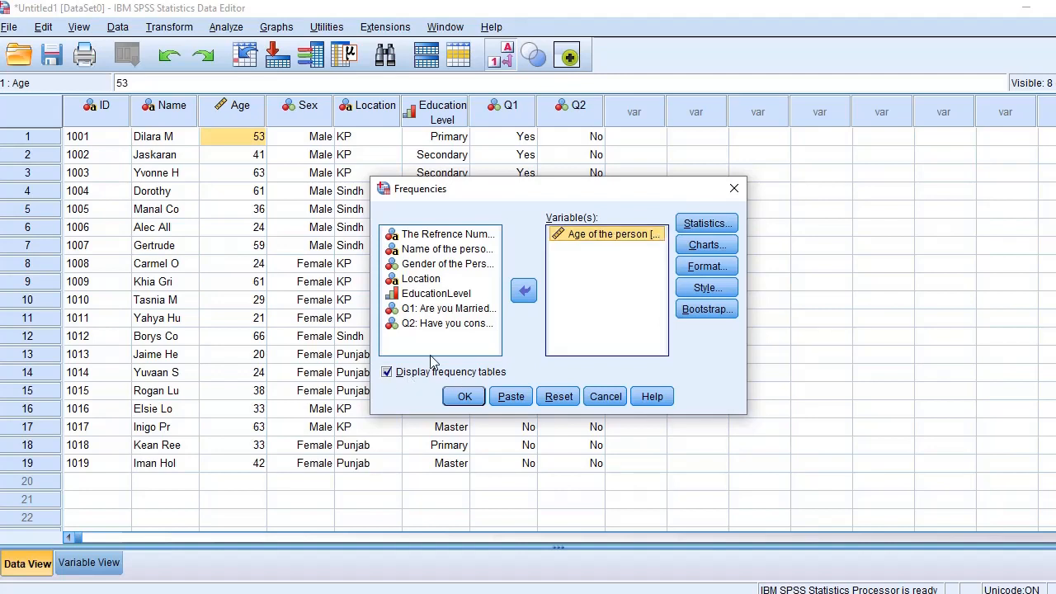
- Request quartiles, standard deviation, variance, range, minimum and maximum in the statistics for Age
click(704, 226)
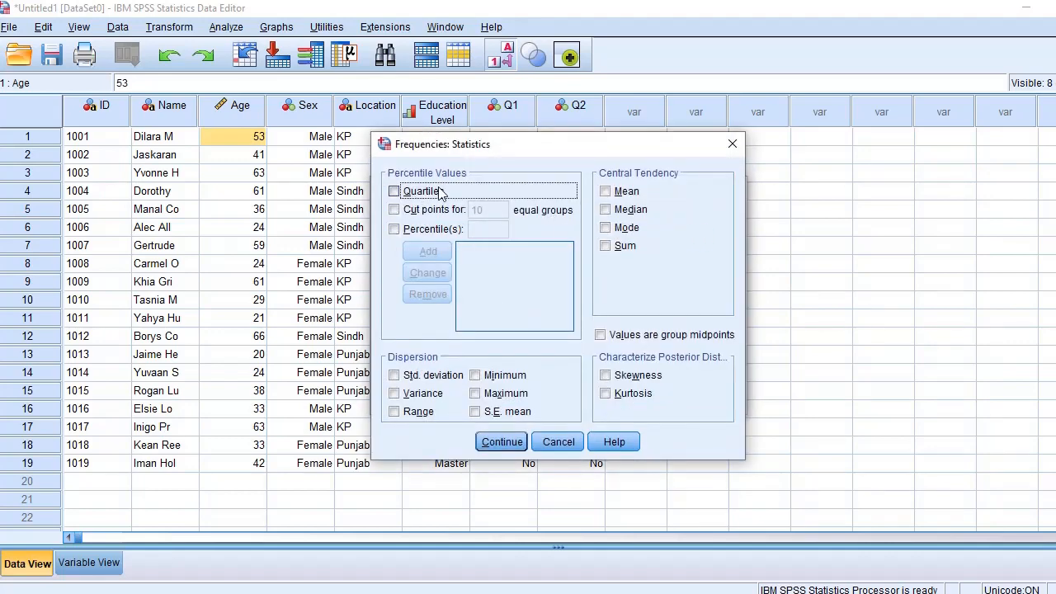
drag(537, 153, 792, 115)
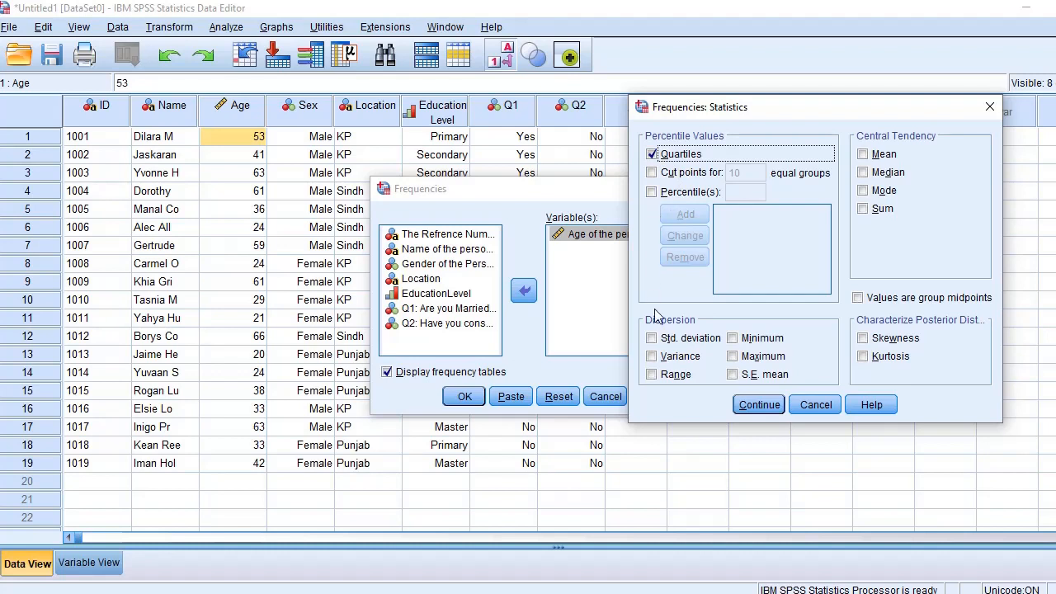
click(661, 339)
click(658, 358)
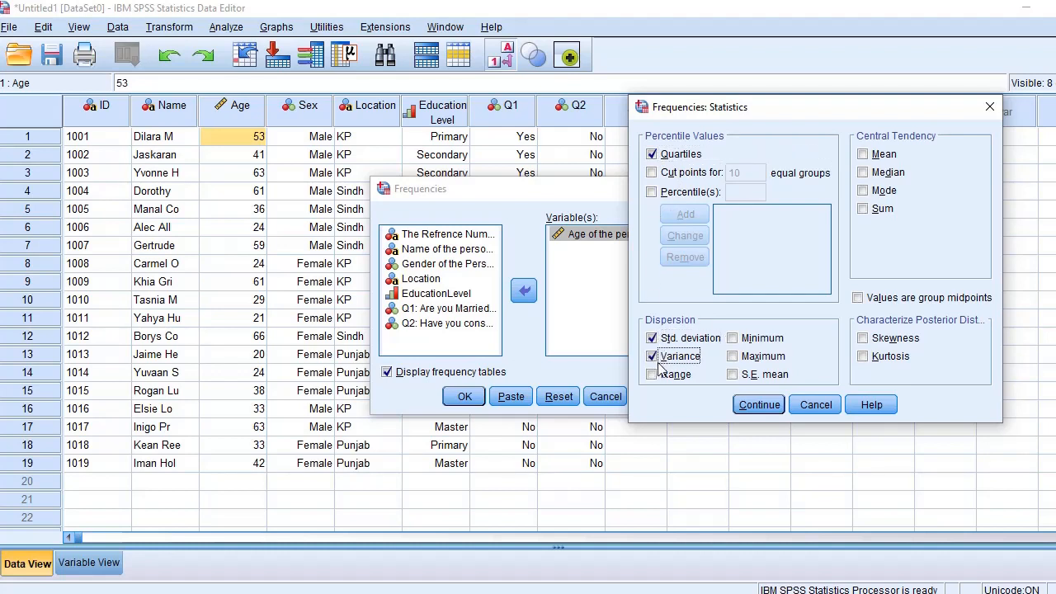
click(653, 375)
click(733, 338)
click(734, 357)
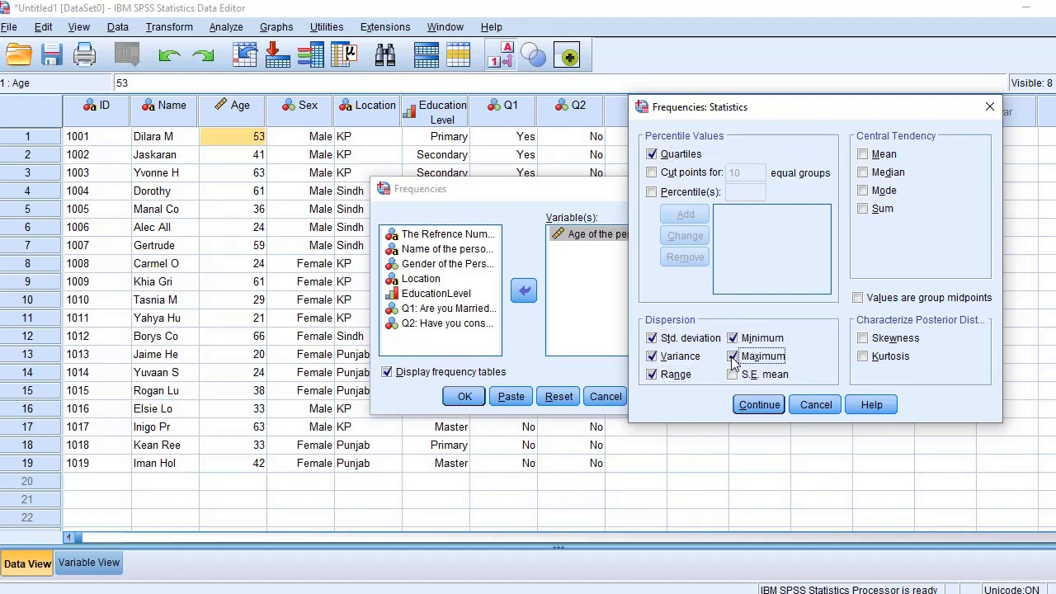
- Add the mean and median to the requested statistics and run the Frequencies analysis for Age
click(864, 155)
click(864, 172)
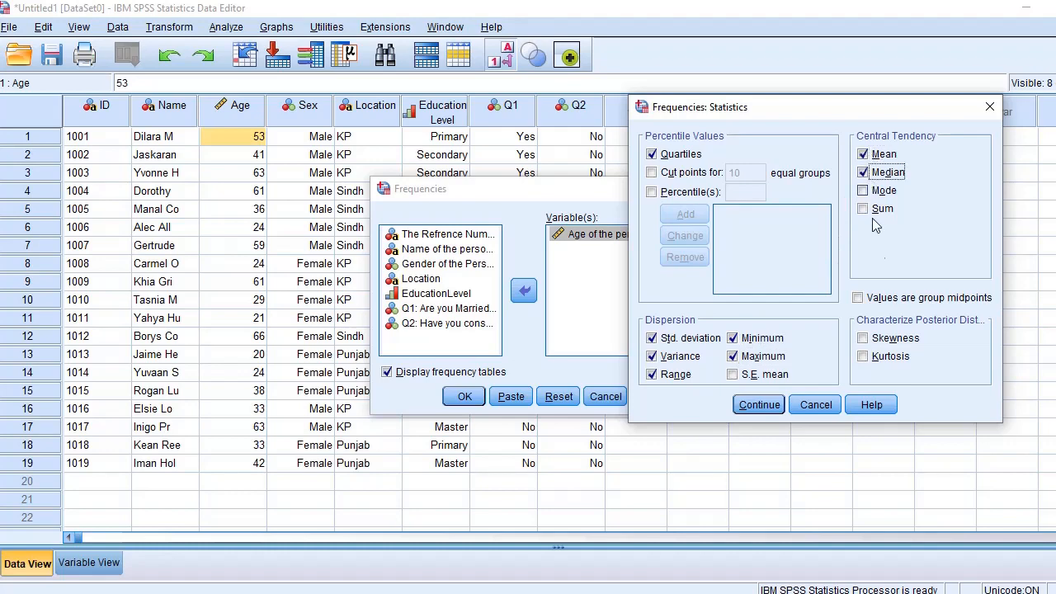
click(760, 408)
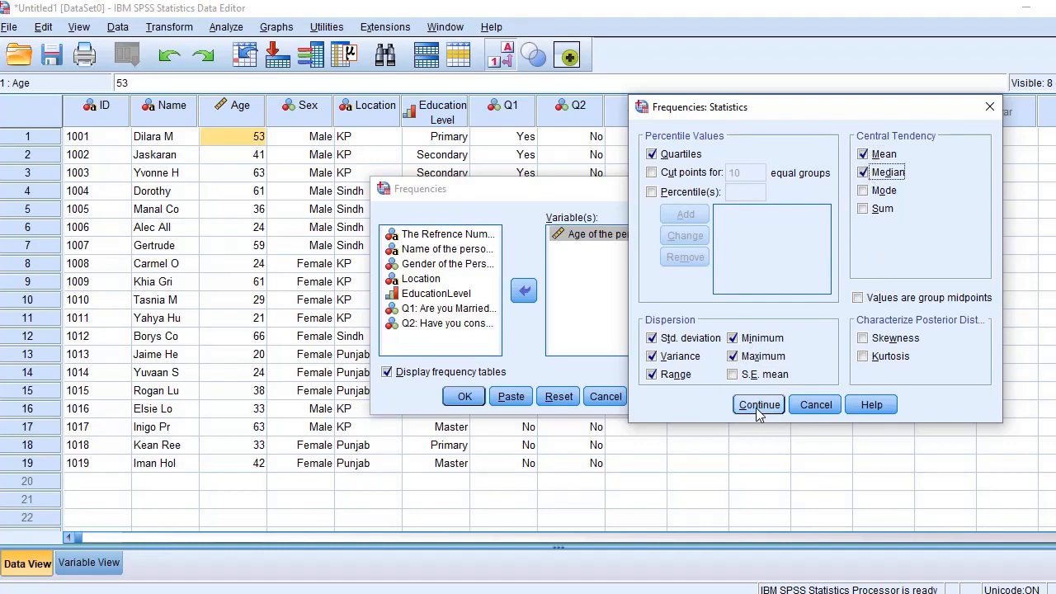
click(467, 398)
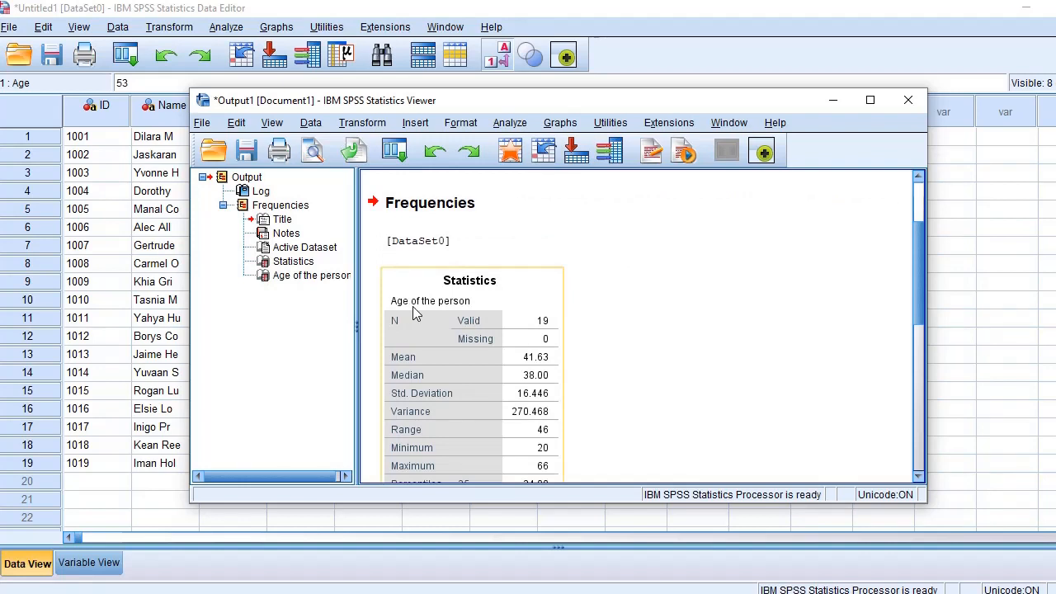
- Examine the Statistics table for Age and the Age of the person frequency table in the output
scroll(544, 297, down, 2)
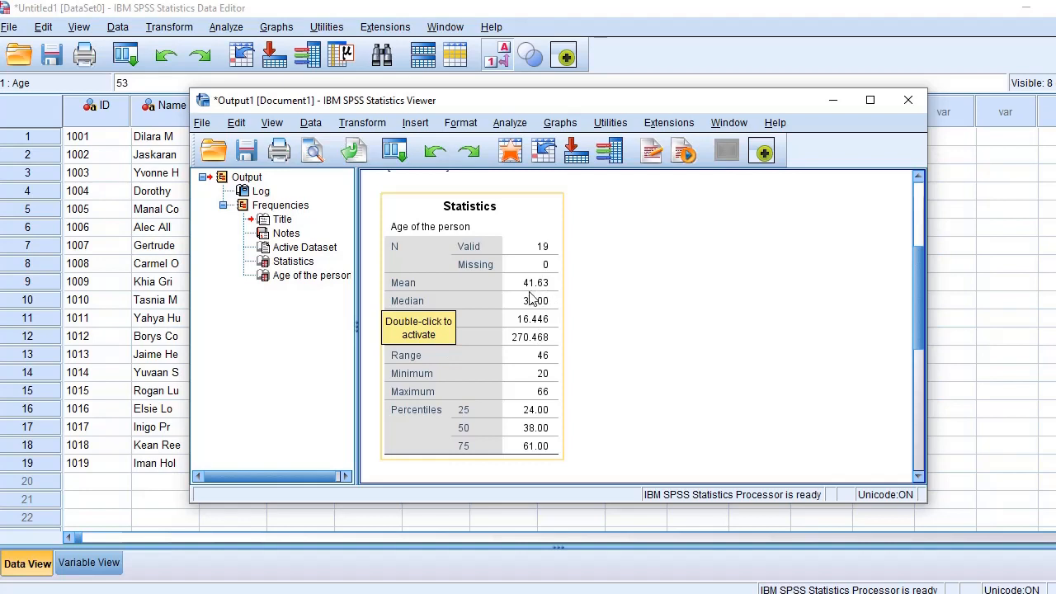
click(489, 350)
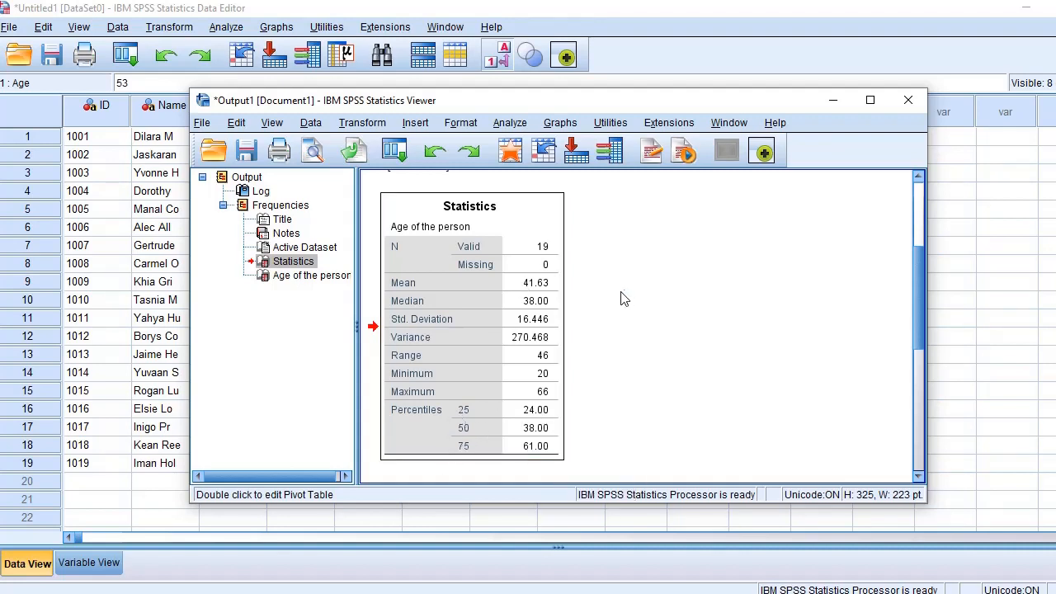
scroll(623, 298, down, 3)
scroll(625, 303, down, 2)
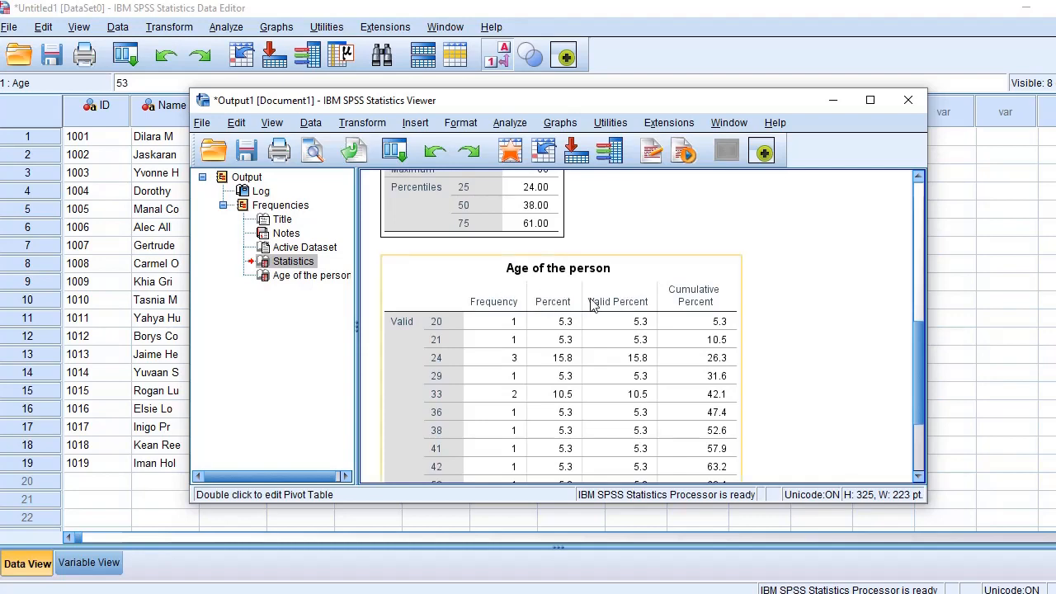
scroll(439, 328, down, 4)
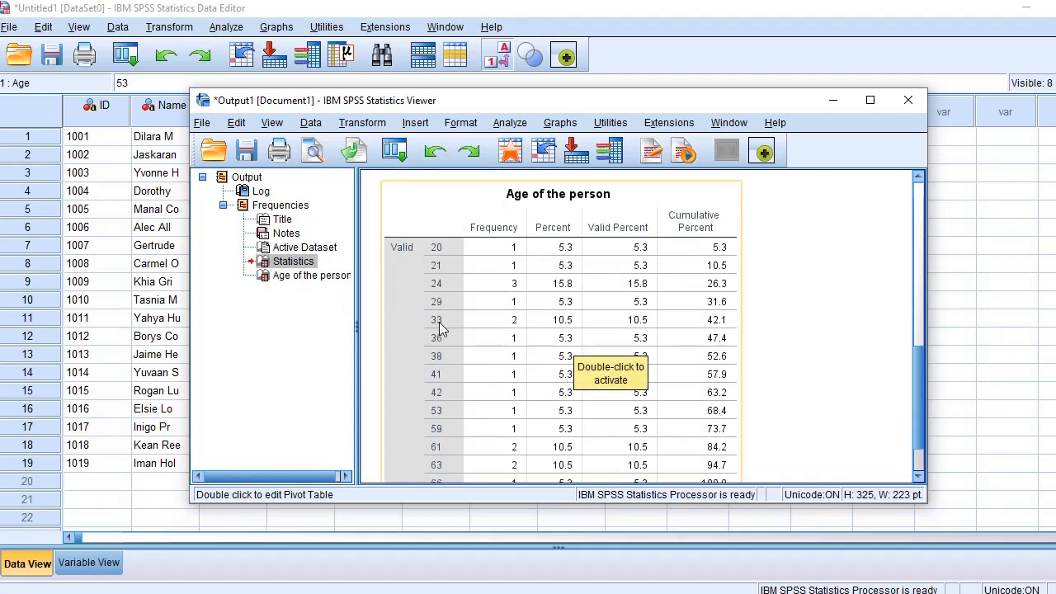
scroll(439, 327, up, 4)
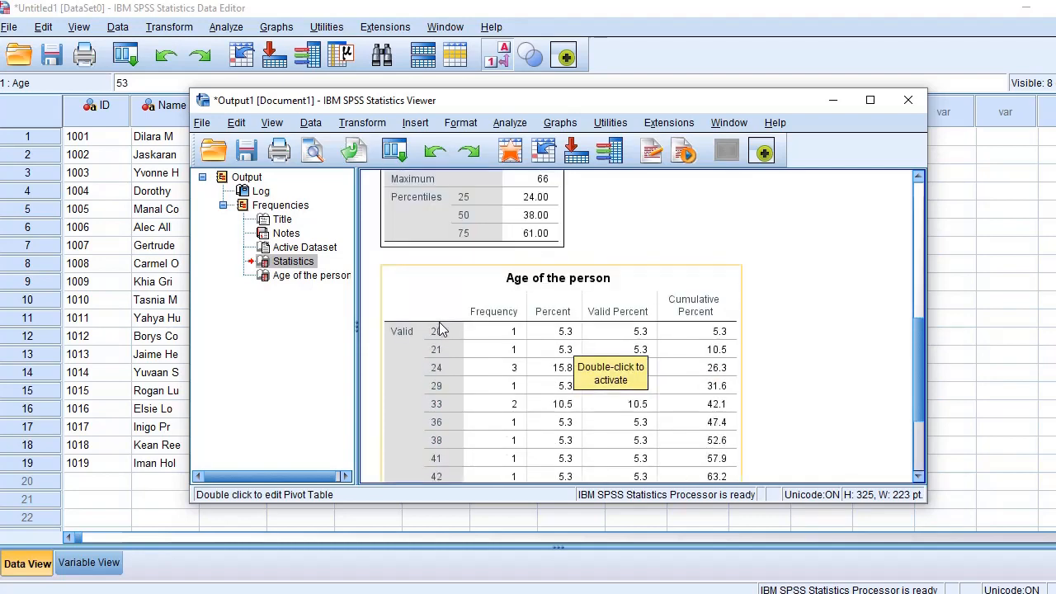
scroll(439, 328, down, 4)
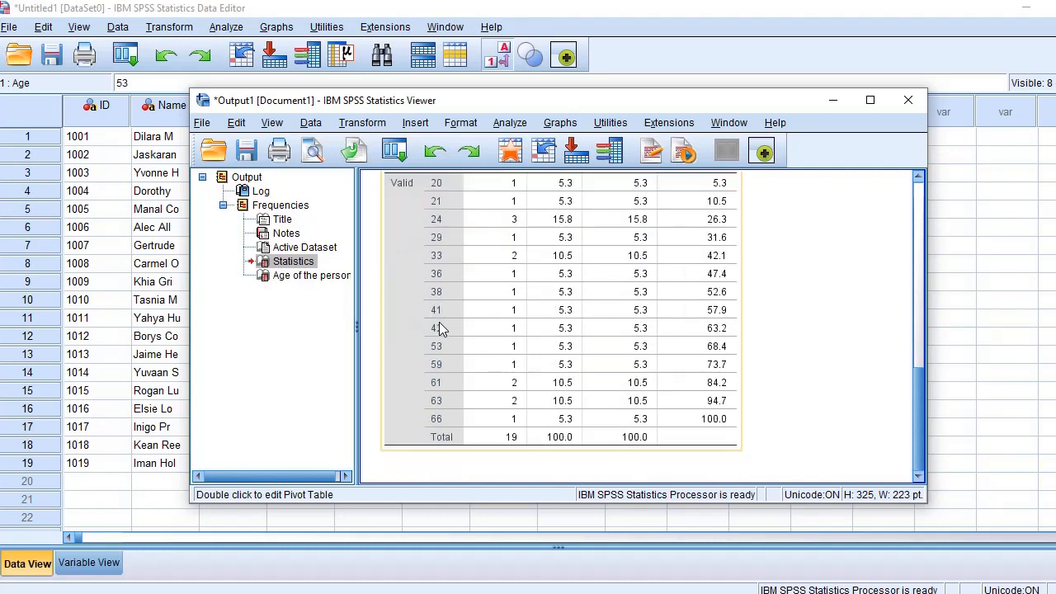
scroll(440, 328, up, 2)
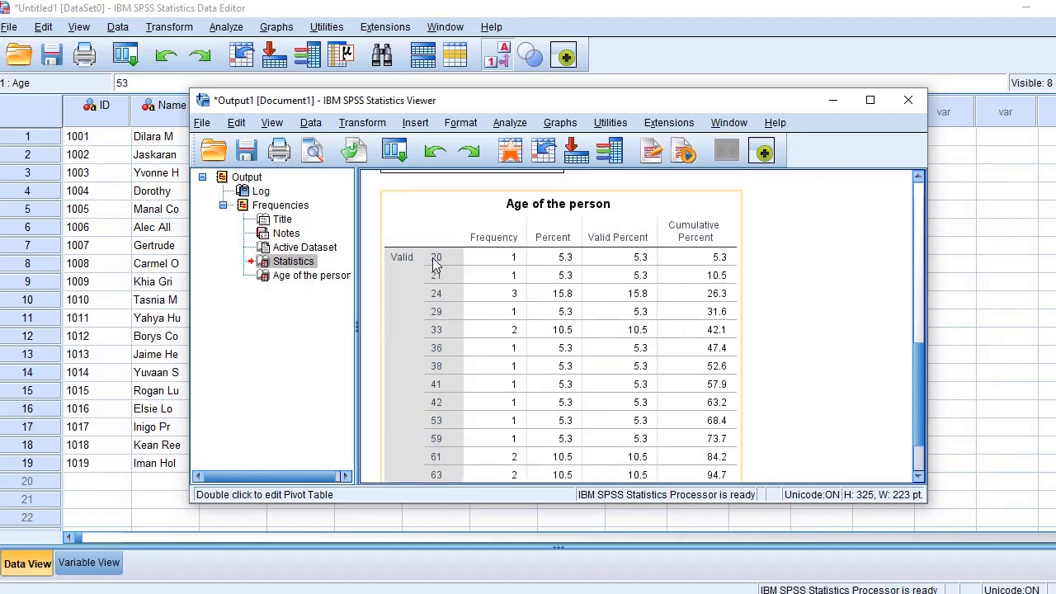
scroll(449, 284, down, 2)
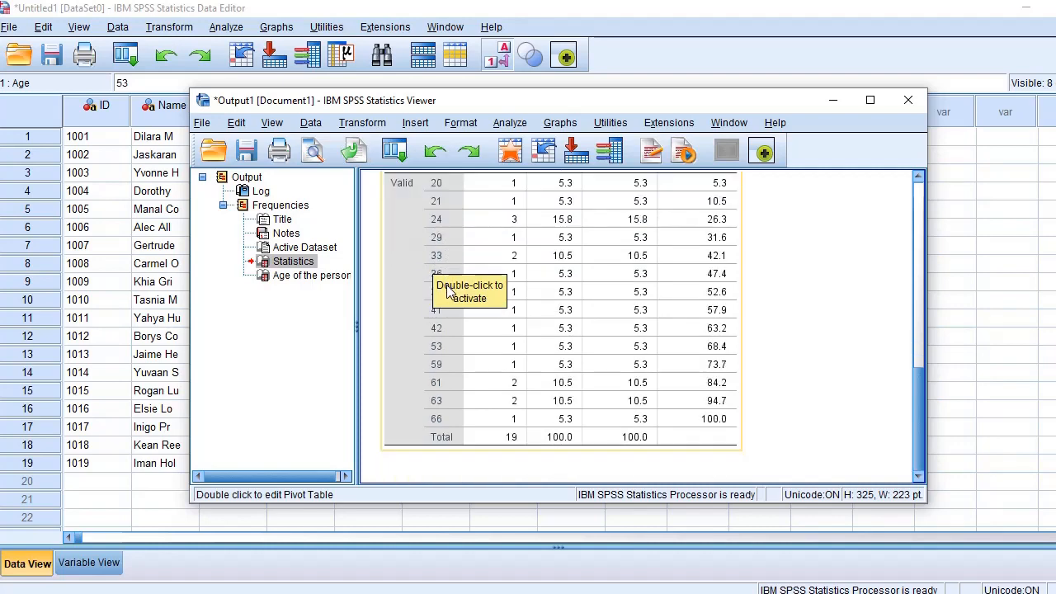
scroll(471, 385, up, 4)
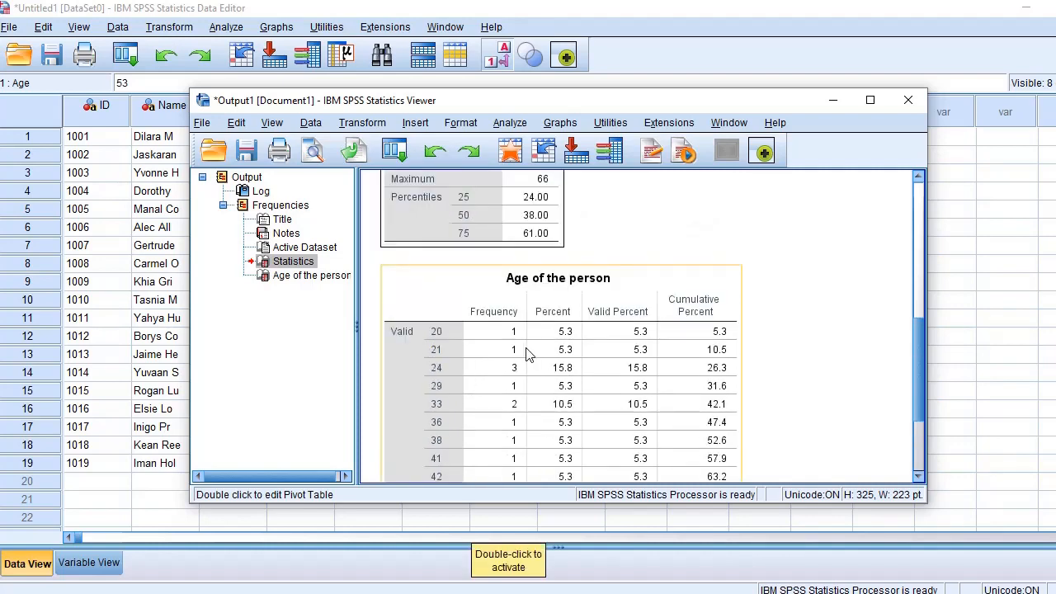
scroll(536, 356, down, 4)
scroll(528, 352, up, 6)
scroll(528, 355, down, 2)
scroll(528, 364, down, 4)
scroll(528, 364, up, 4)
scroll(528, 364, down, 4)
scroll(528, 364, up, 6)
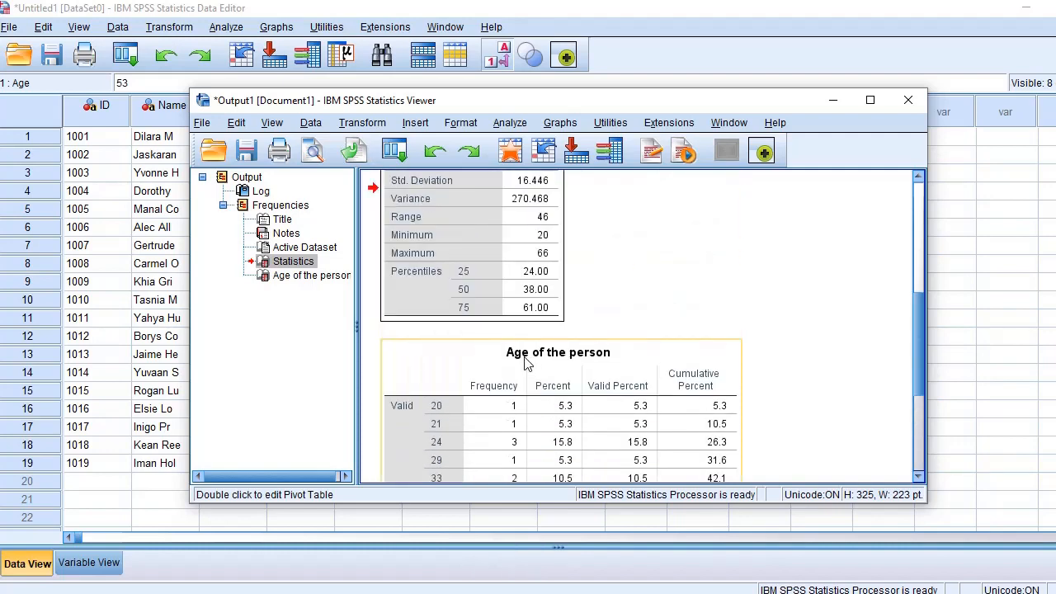
- Delete the Age of the person frequency table from the output
scroll(528, 364, down, 4)
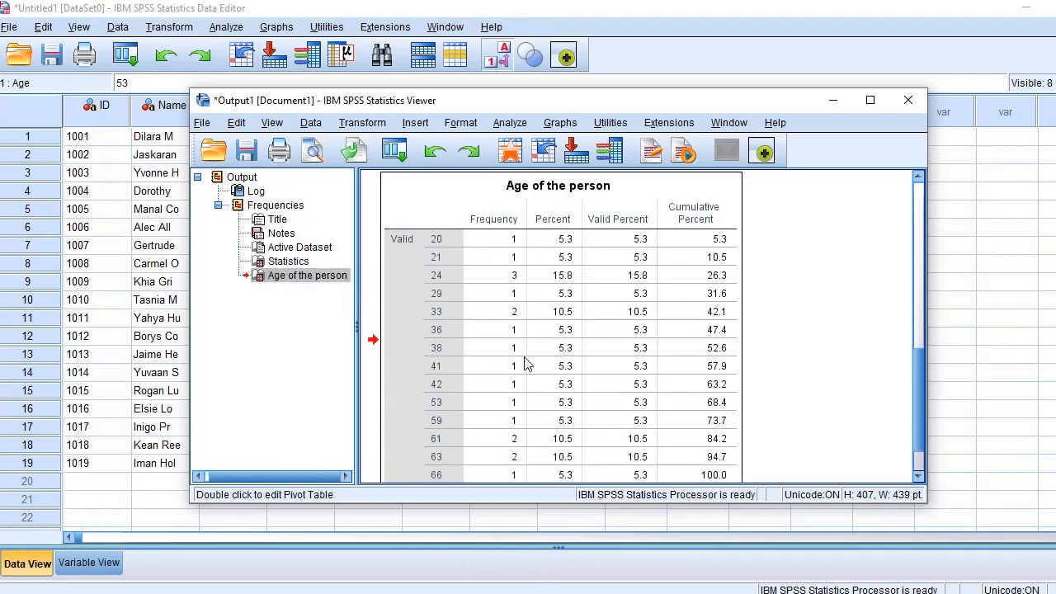
scroll(528, 364, up, 4)
scroll(525, 301, down, 4)
key(Delete)
scroll(521, 281, up, 5)
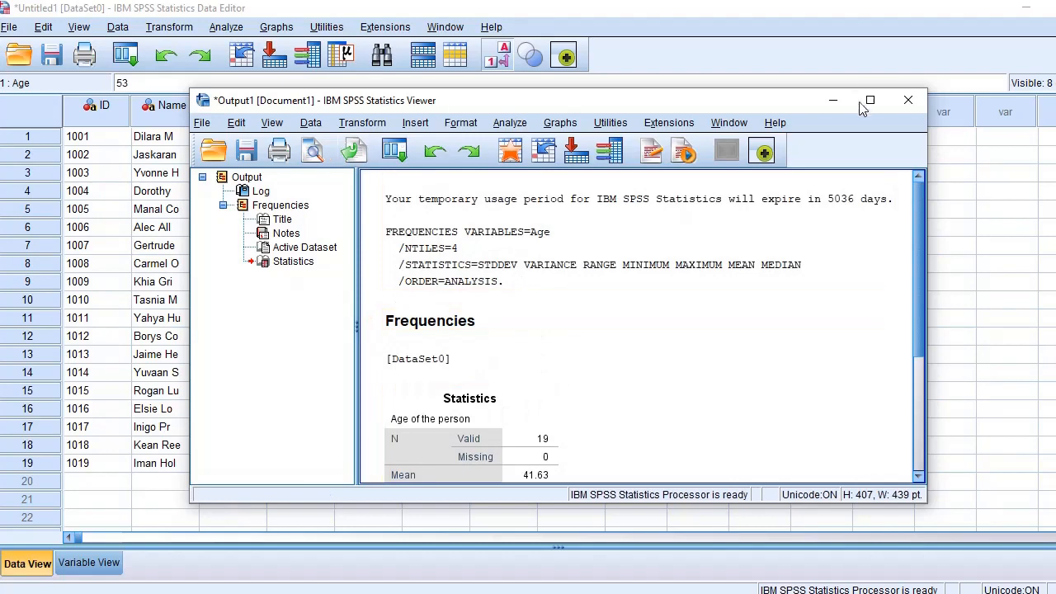
- Return to the data and set up another Frequencies analysis of Age with a histogram as its chart
click(834, 100)
click(225, 27)
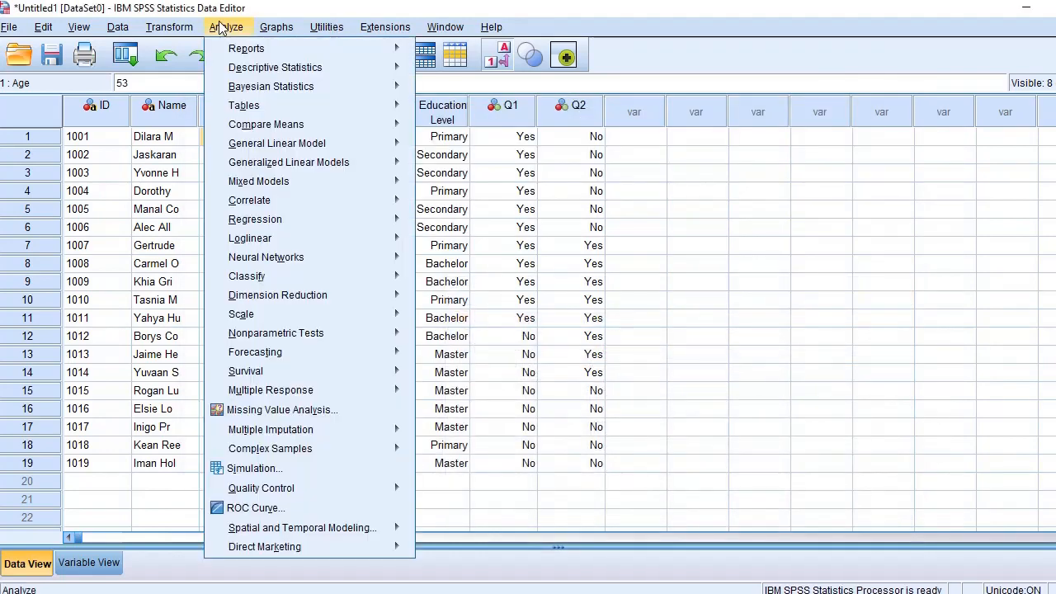
mouse_move(255, 73)
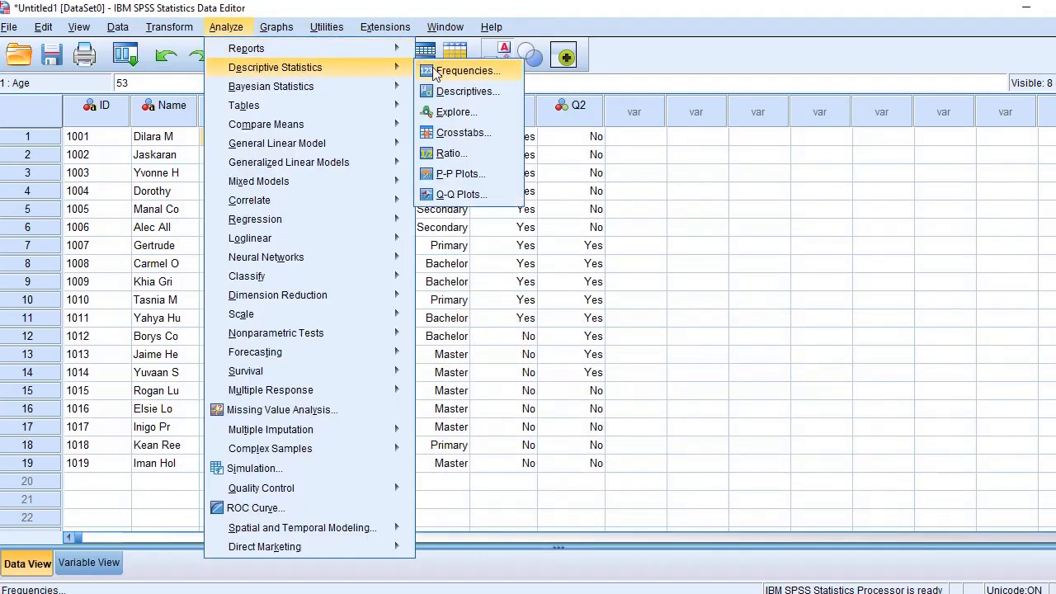
click(477, 76)
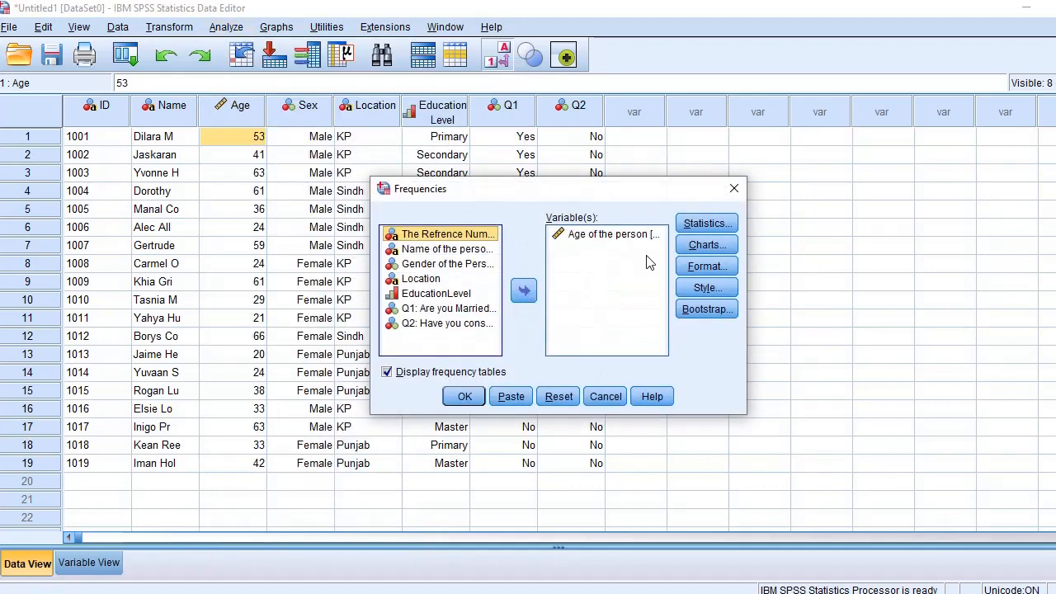
click(591, 239)
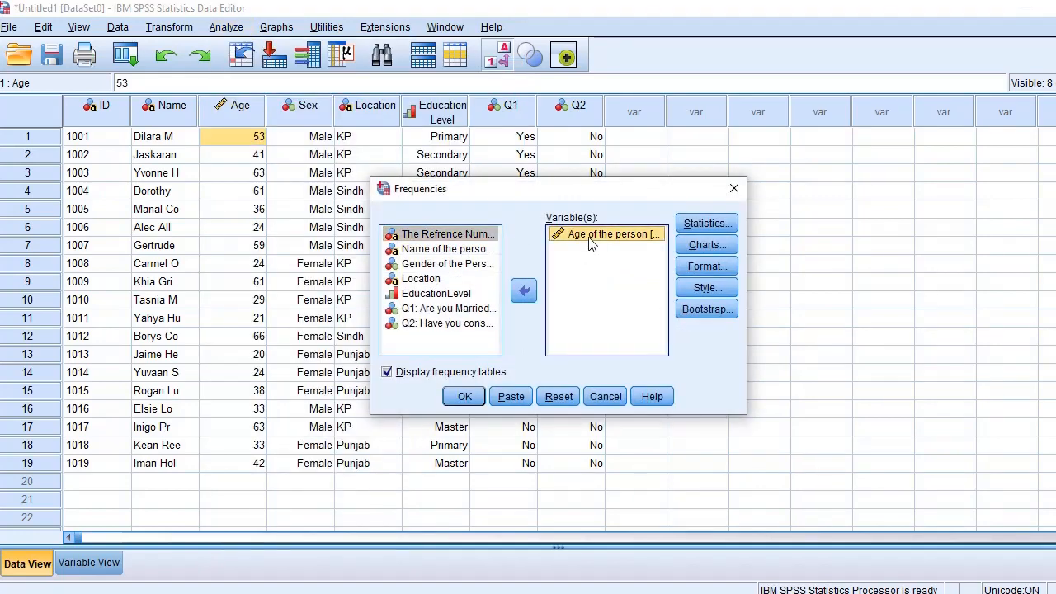
click(707, 245)
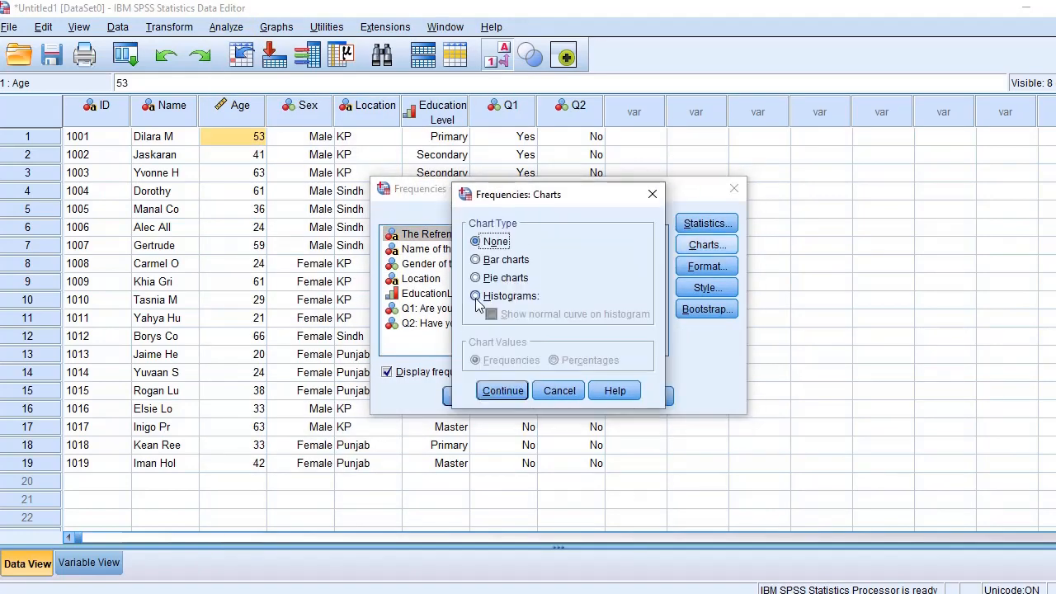
click(476, 296)
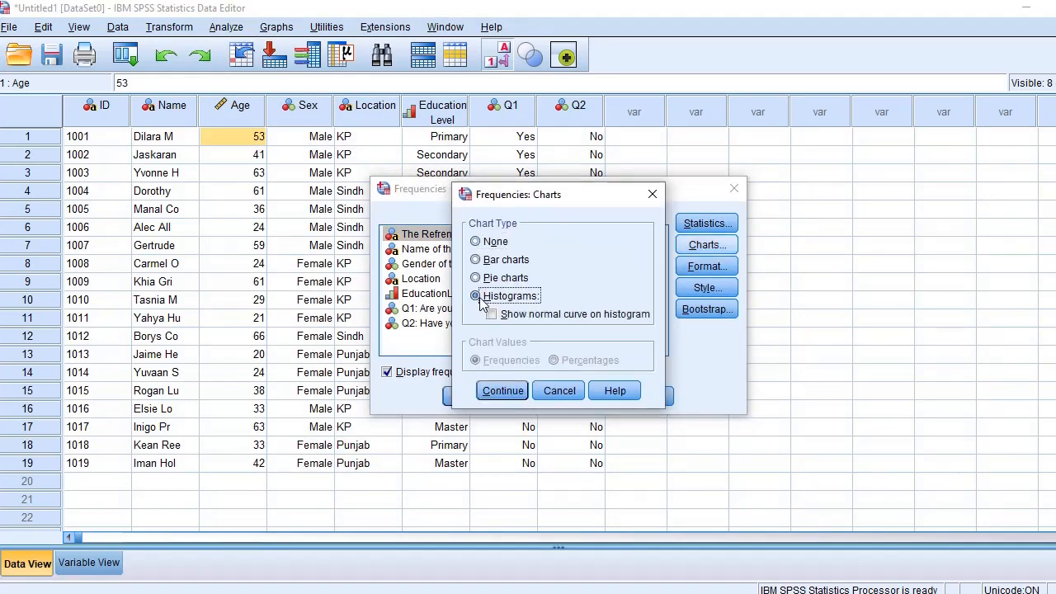
click(503, 391)
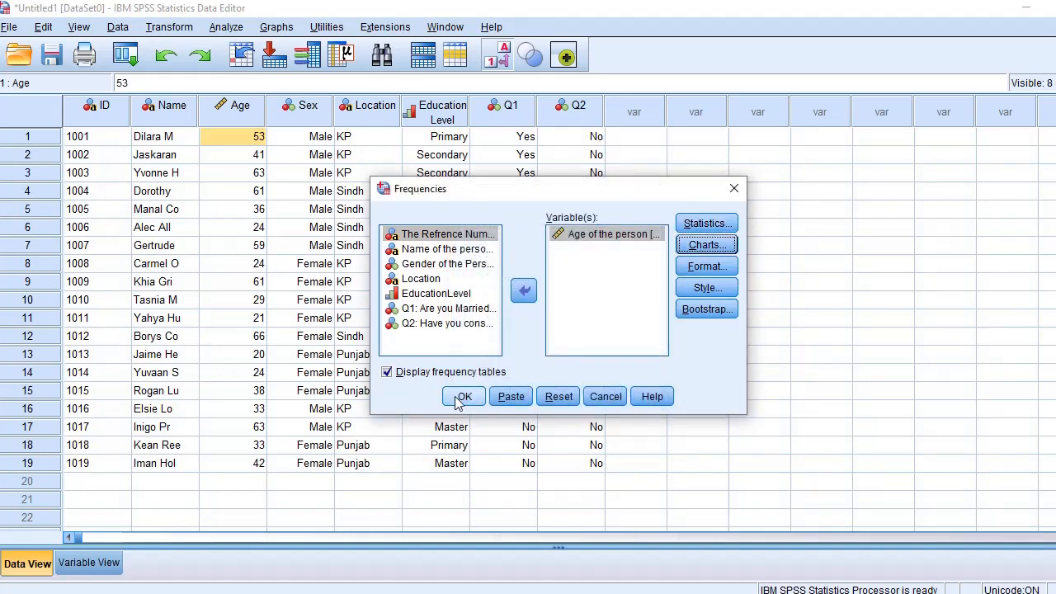
- Run the Age analysis without frequency tables and maximize the output window to review the histogram and statistics
click(386, 373)
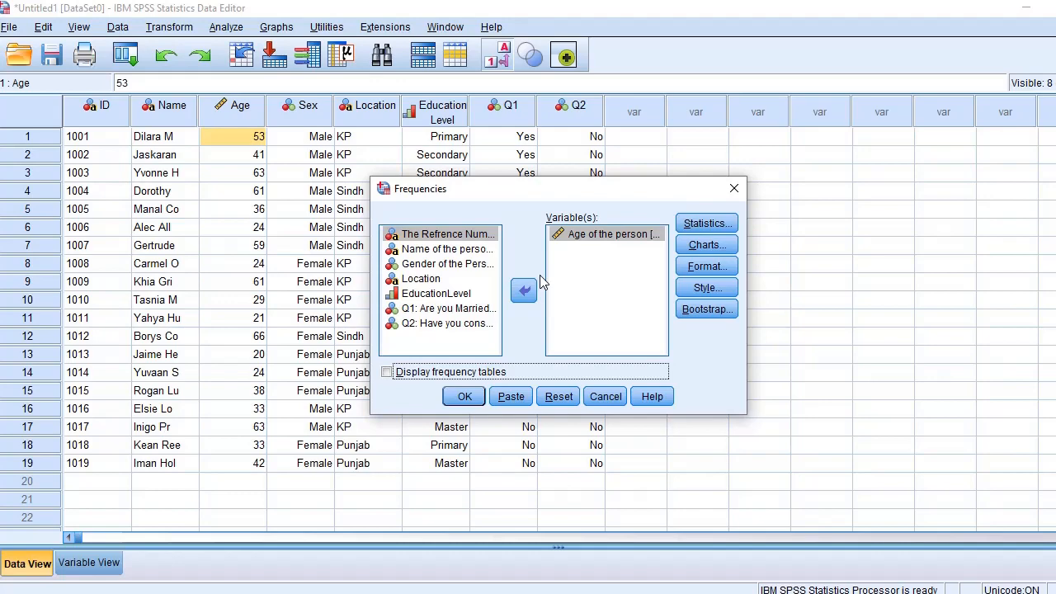
click(463, 397)
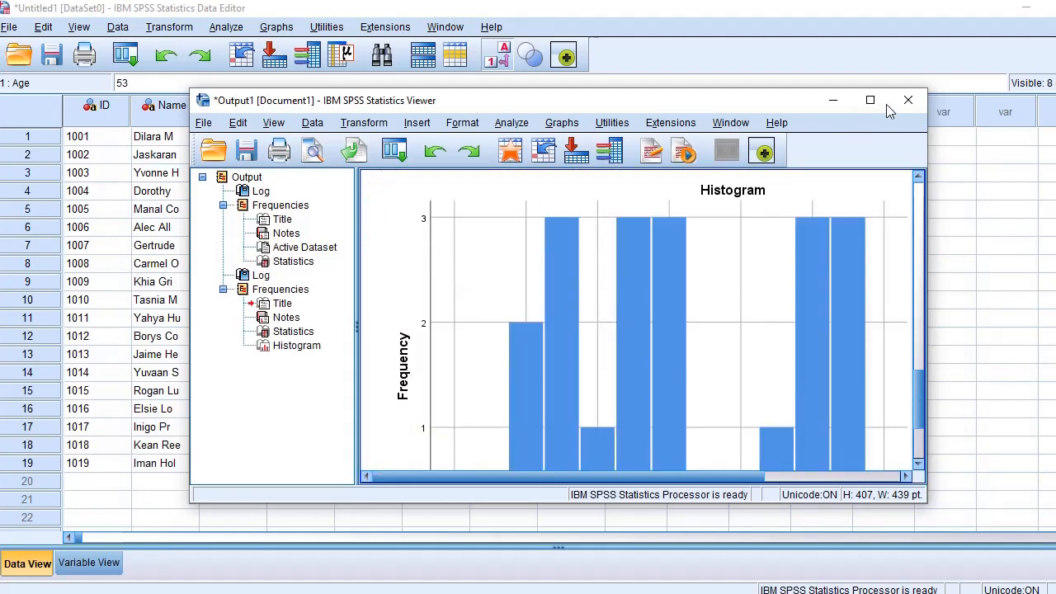
click(874, 102)
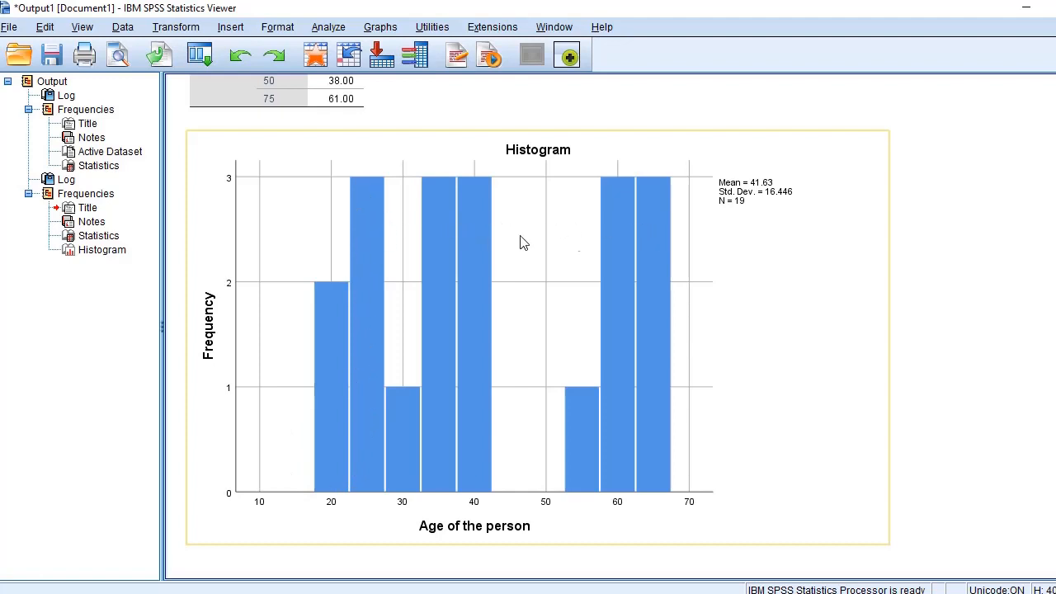
scroll(486, 242, up, 3)
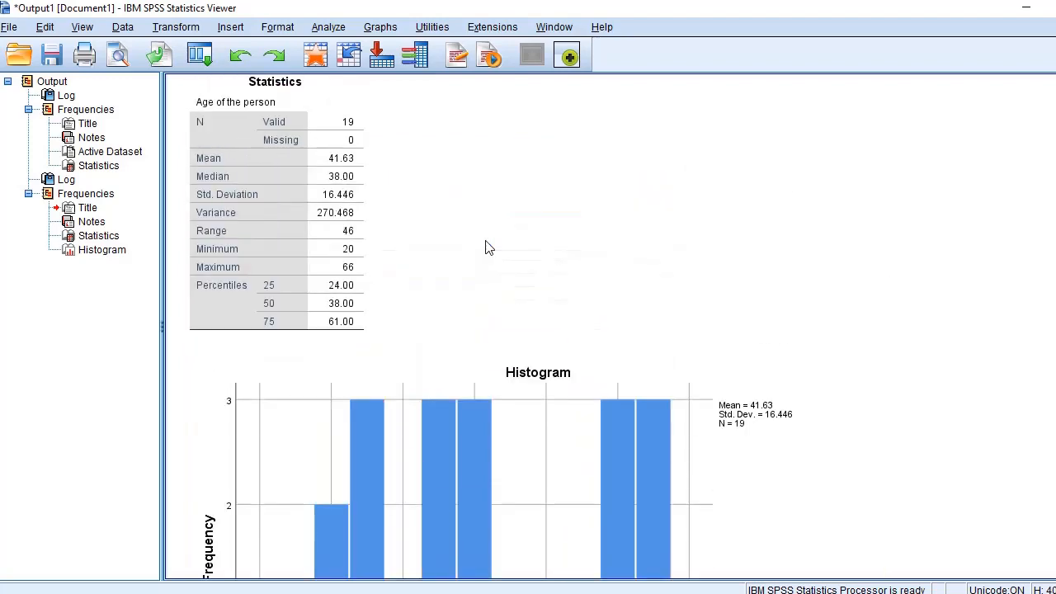
- Choose EducationLevel for the Frequencies analysis and accept quartiles, mean, median, standard deviation, variance, range, minimum and maximum as its statistics
click(426, 325)
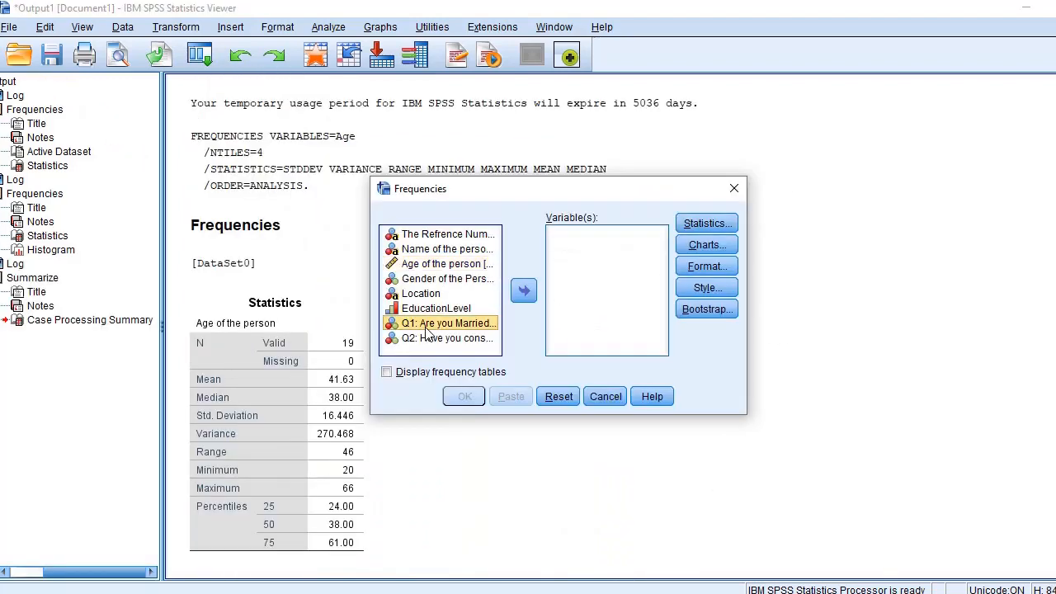
click(423, 311)
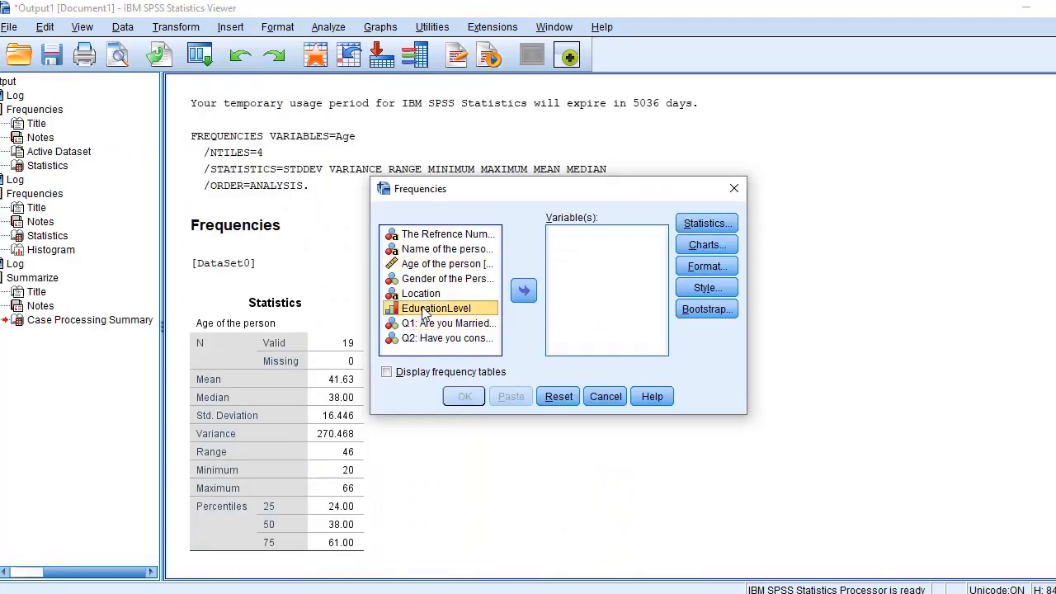
click(523, 290)
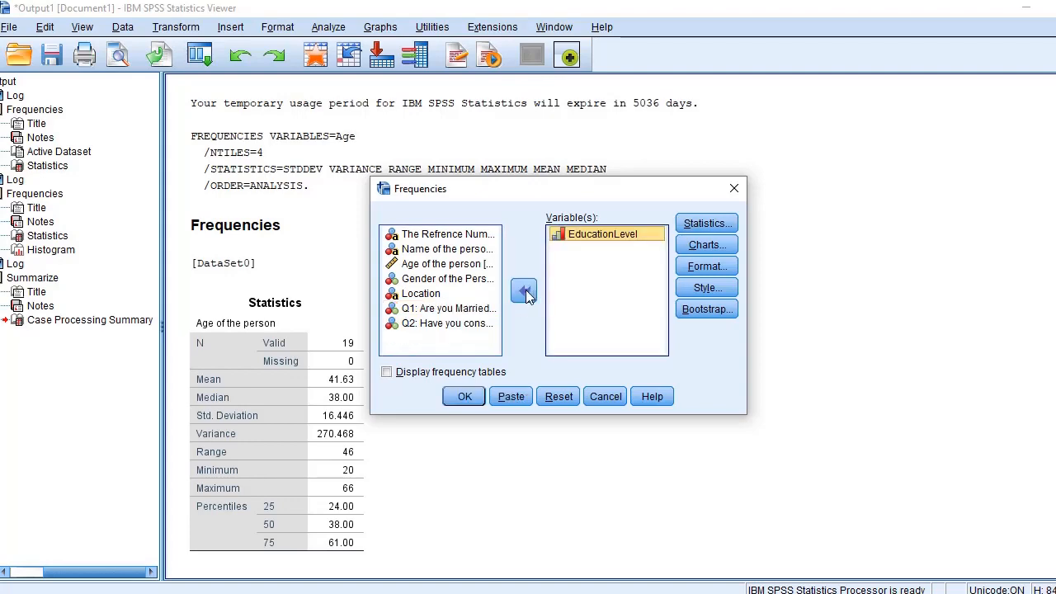
click(707, 224)
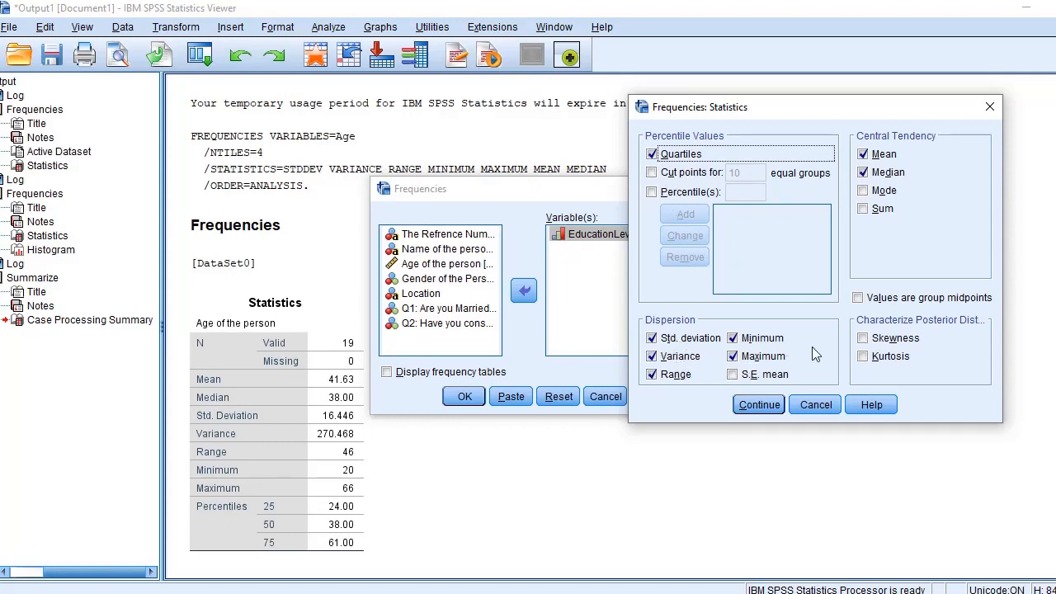
click(759, 405)
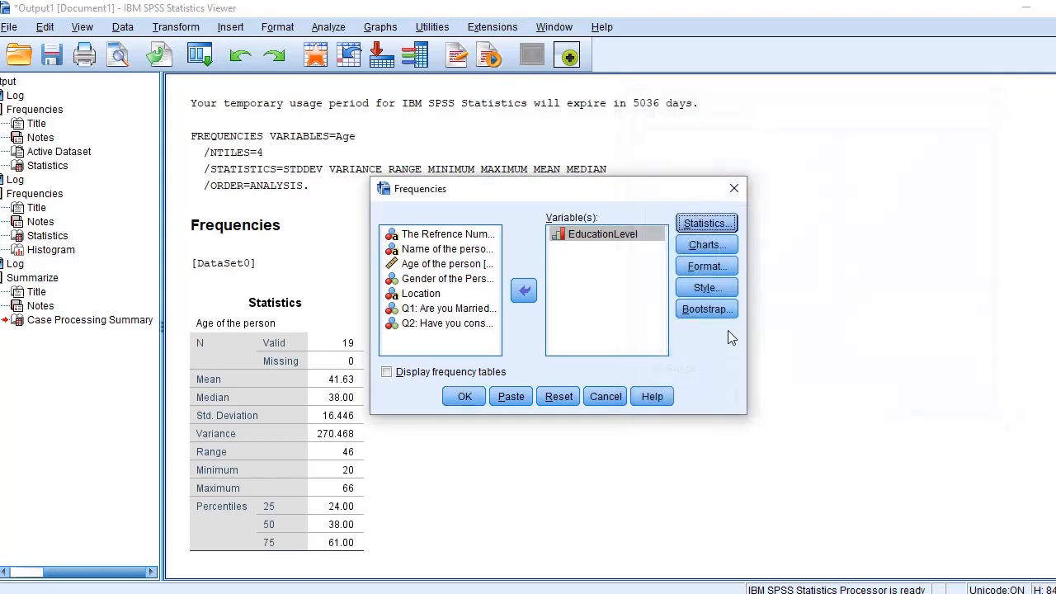
- Keep histograms as the chart type, turn on frequency tables, and run the EducationLevel analysis
click(714, 247)
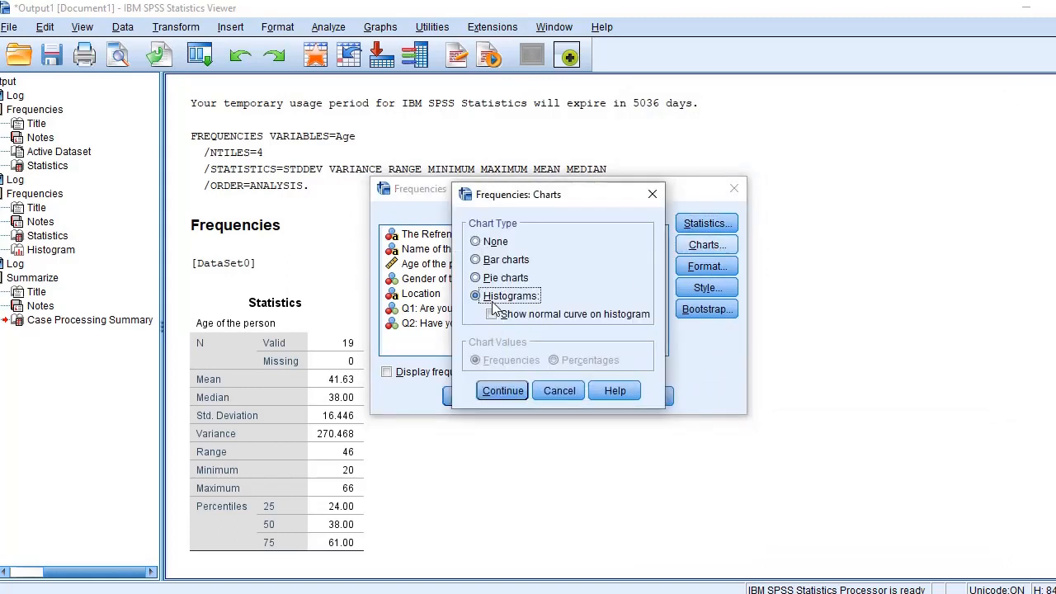
click(507, 391)
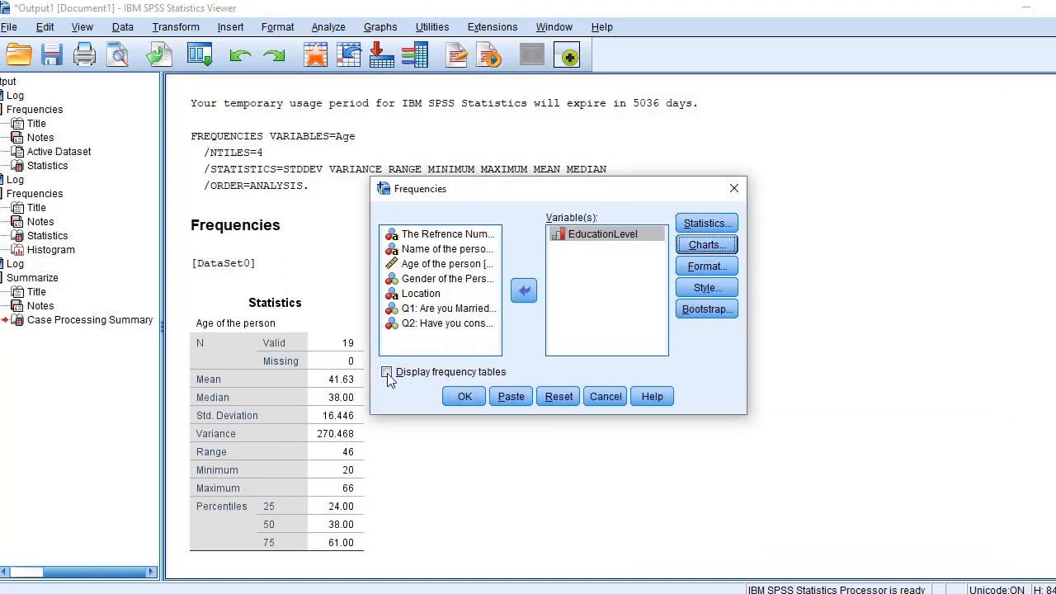
click(388, 374)
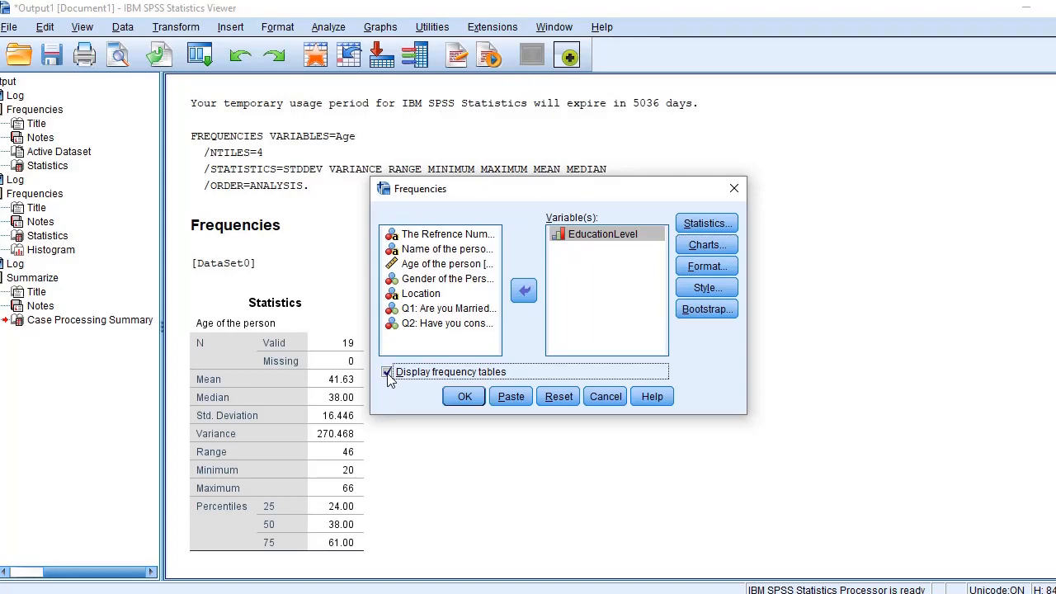
click(465, 398)
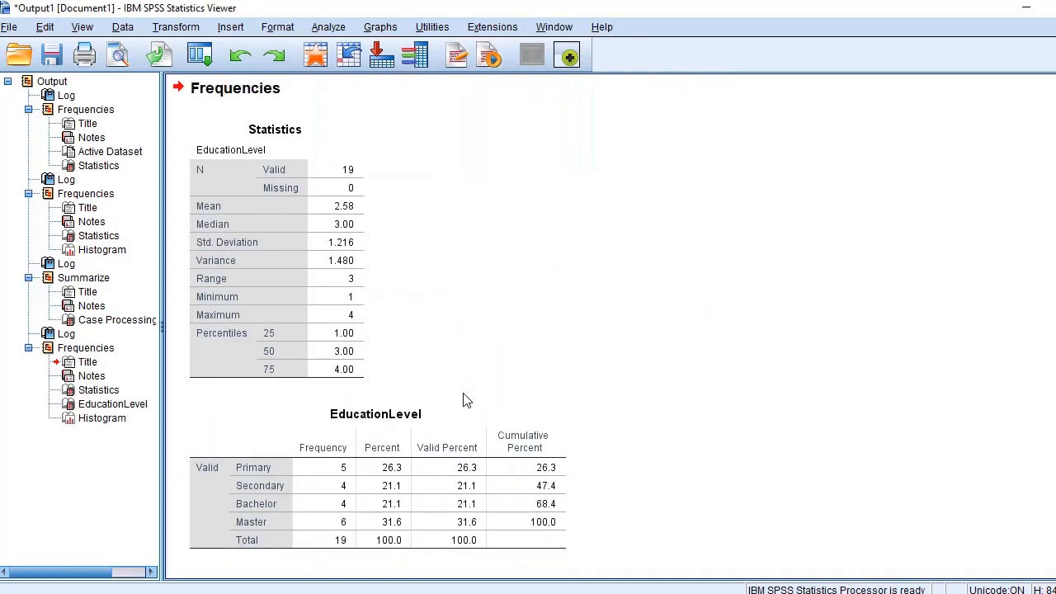
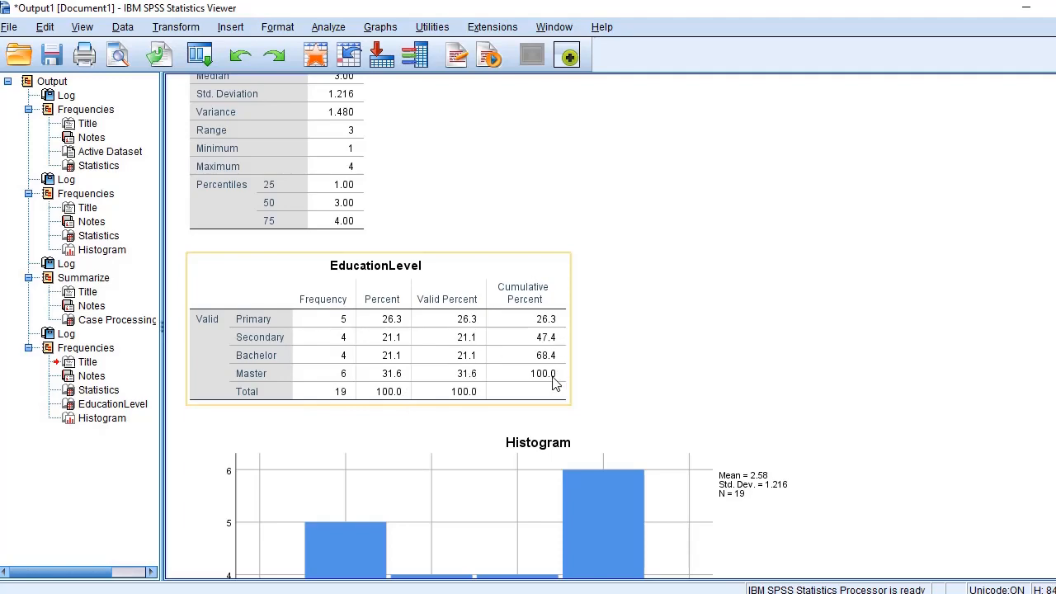
- Examine the EducationLevel frequency table and histogram in the output, comparing them with the earlier Age results
scroll(555, 381, down, 5)
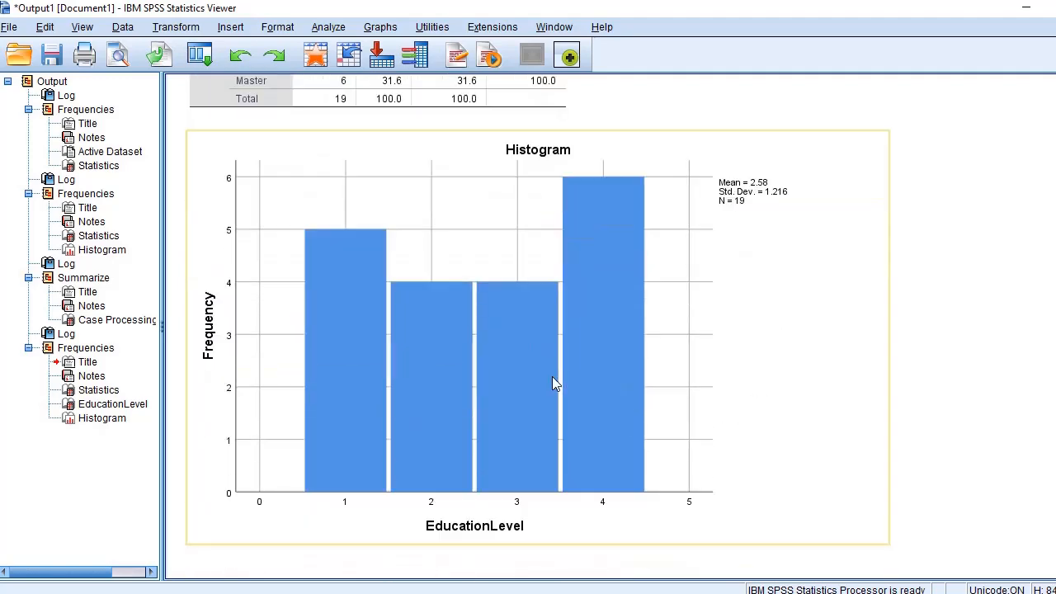
click(555, 382)
scroll(554, 381, up, 4)
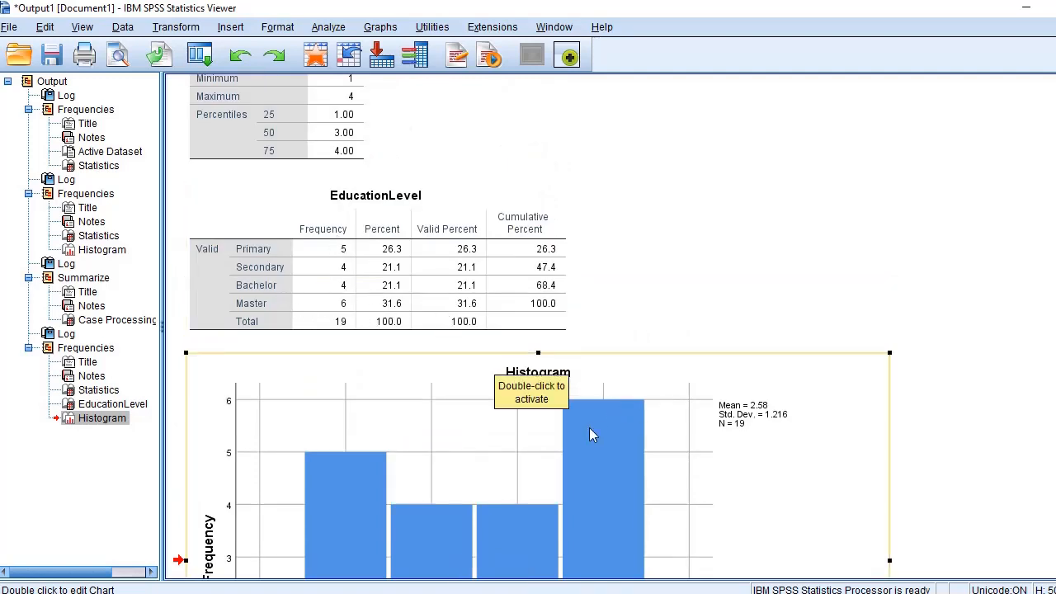
scroll(589, 428, down, 4)
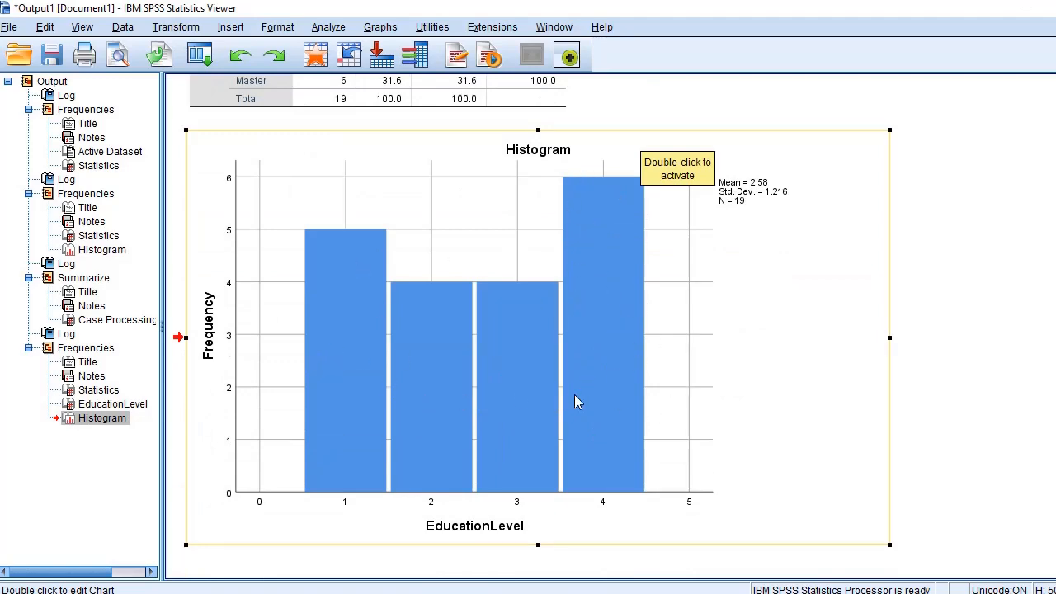
scroll(574, 394, up, 8)
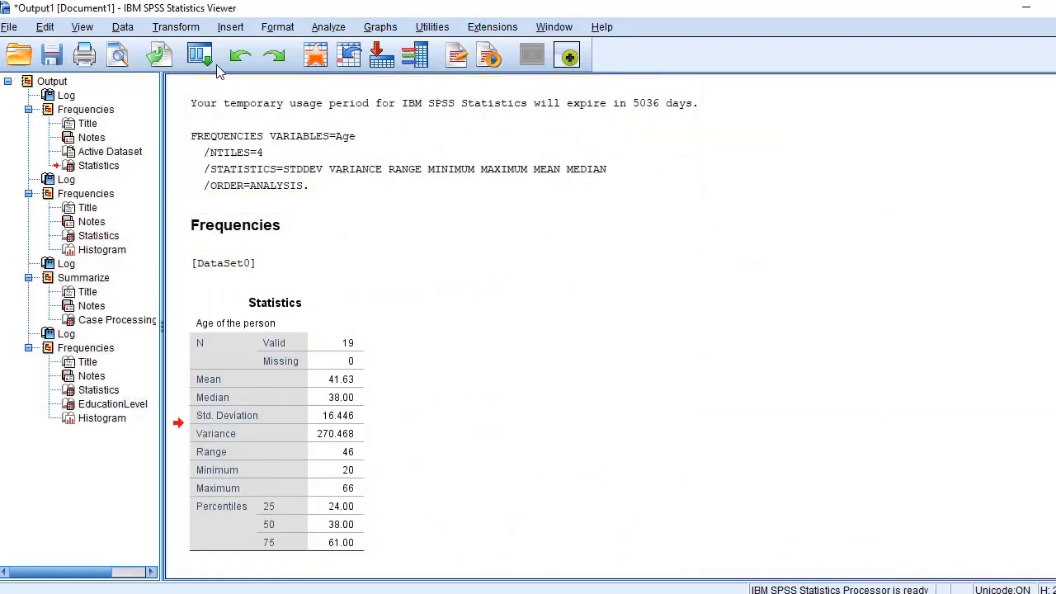
scroll(455, 224, down, 15)
scroll(454, 232, down, 12)
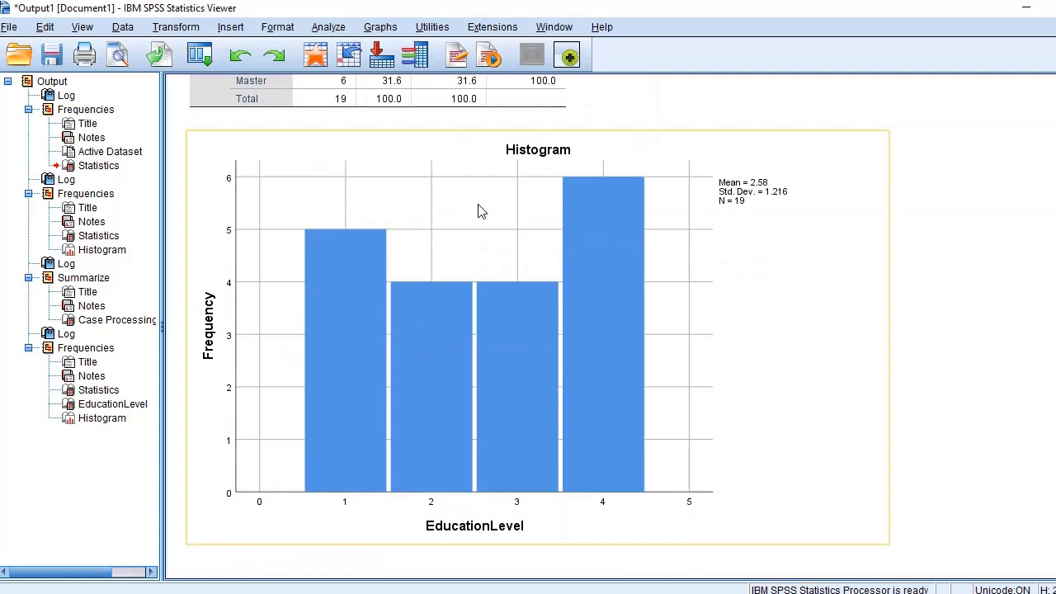
- Copy the EducationLevel histogram and paste it at the start of the SPSS and P Value document in Word
click(482, 211)
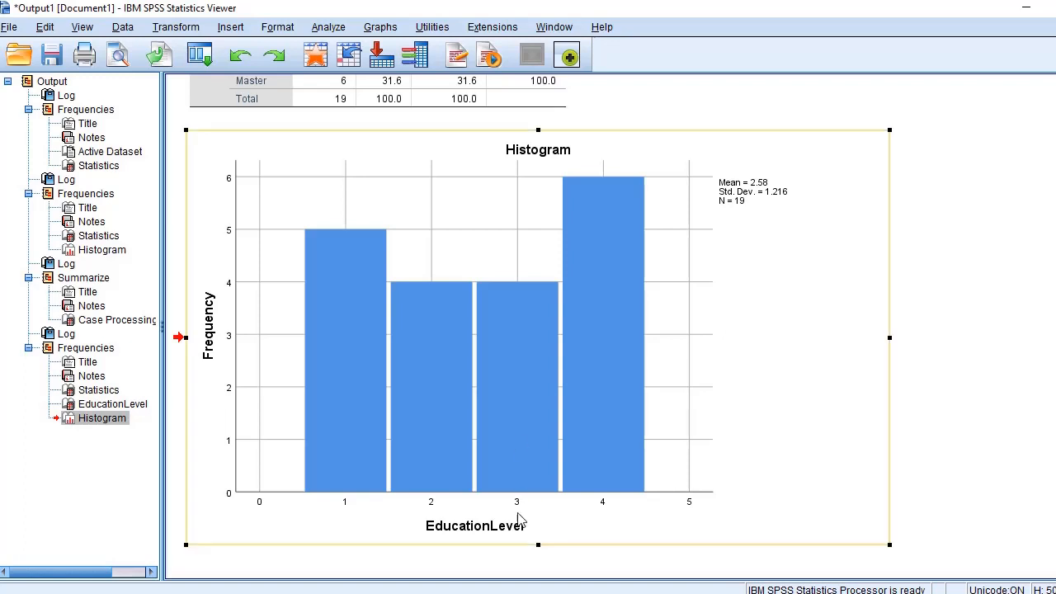
mouse_move(592, 593)
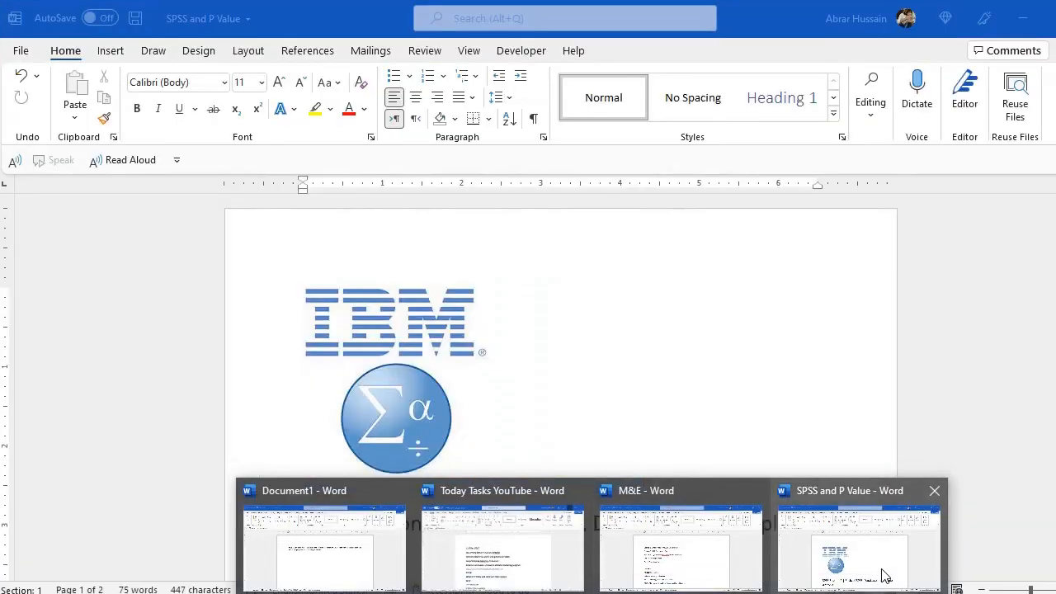
click(825, 528)
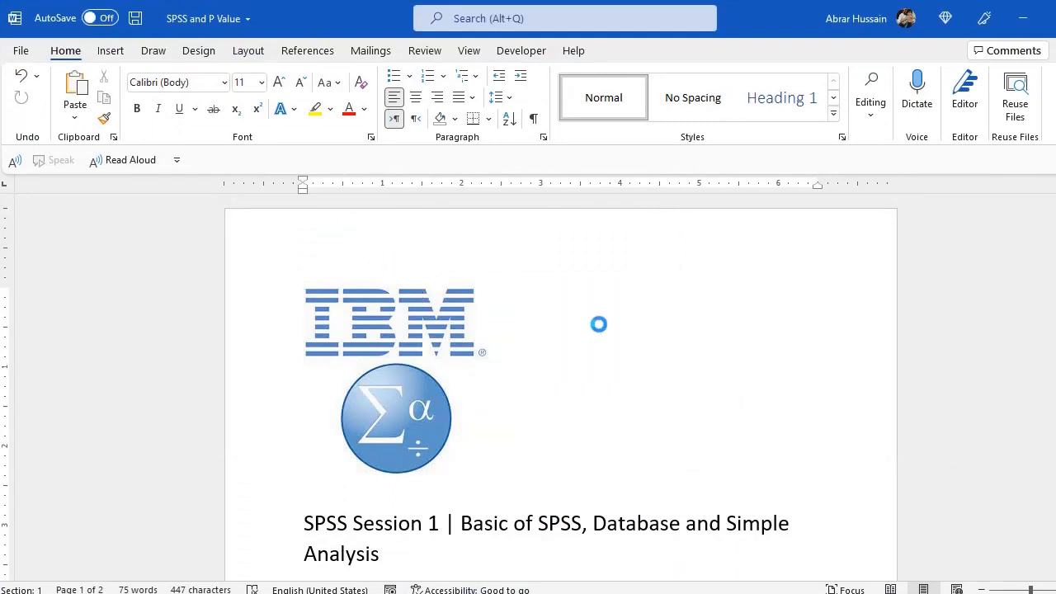
key(ctrl+v)
scroll(600, 327, up, 3)
scroll(599, 326, up, 1)
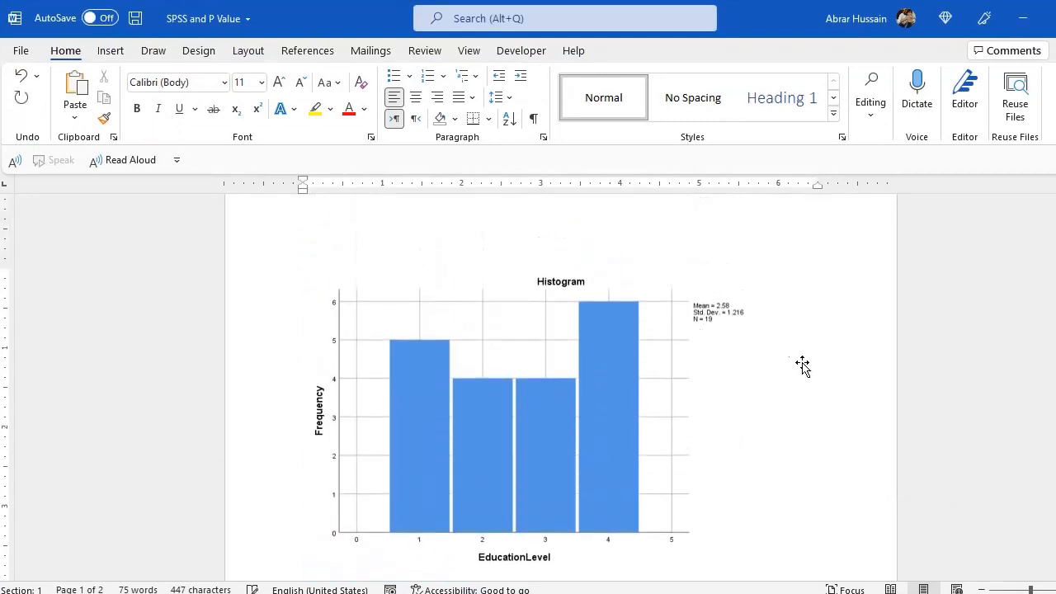
click(678, 411)
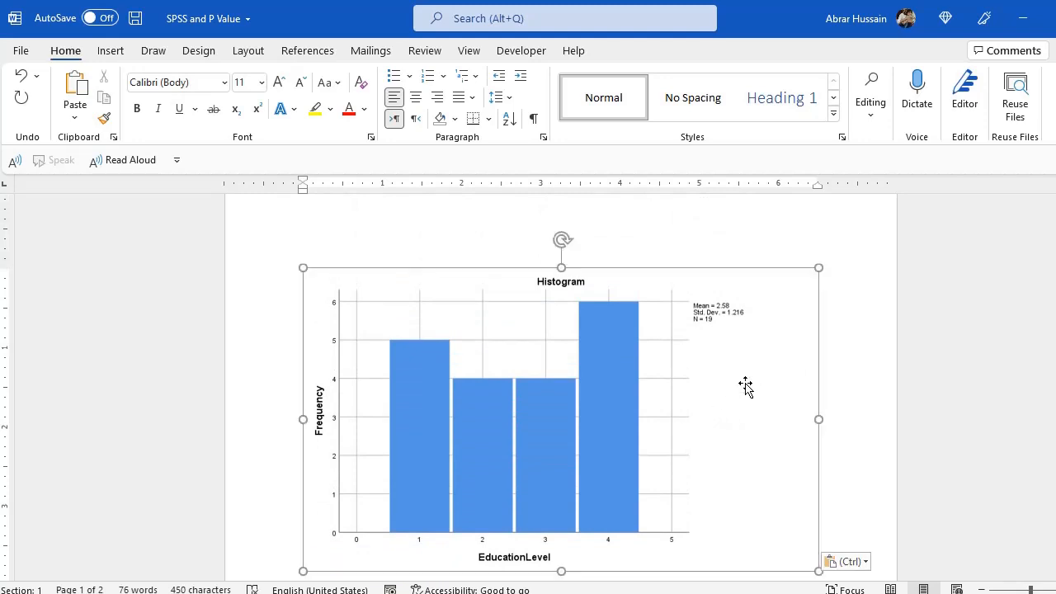
scroll(671, 376, down, 2)
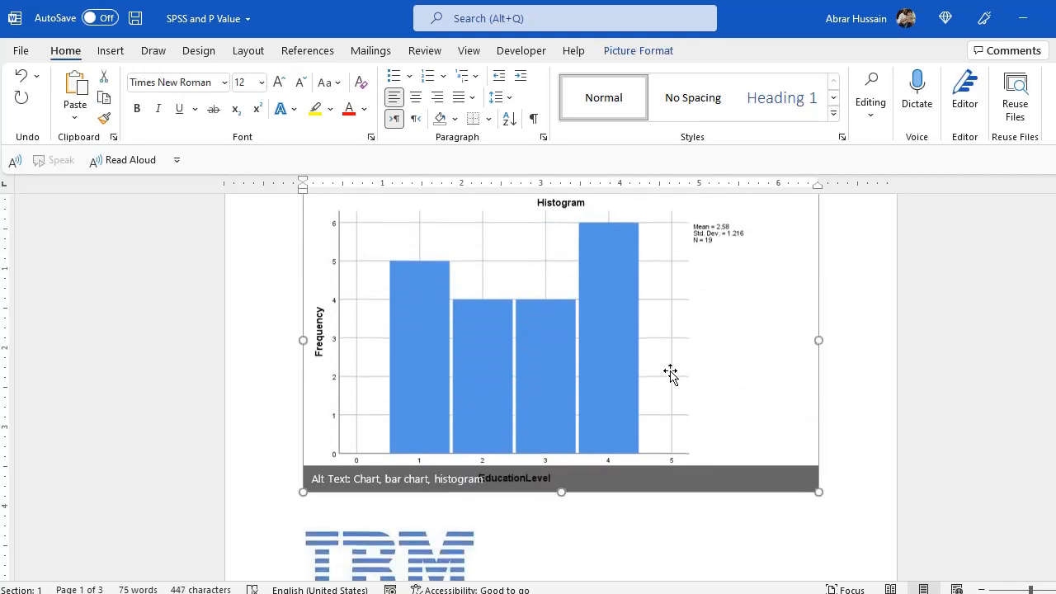
scroll(671, 376, up, 3)
- Switch back to the SPSS output and copy the EducationLevel frequency table
key(alt+Tab)
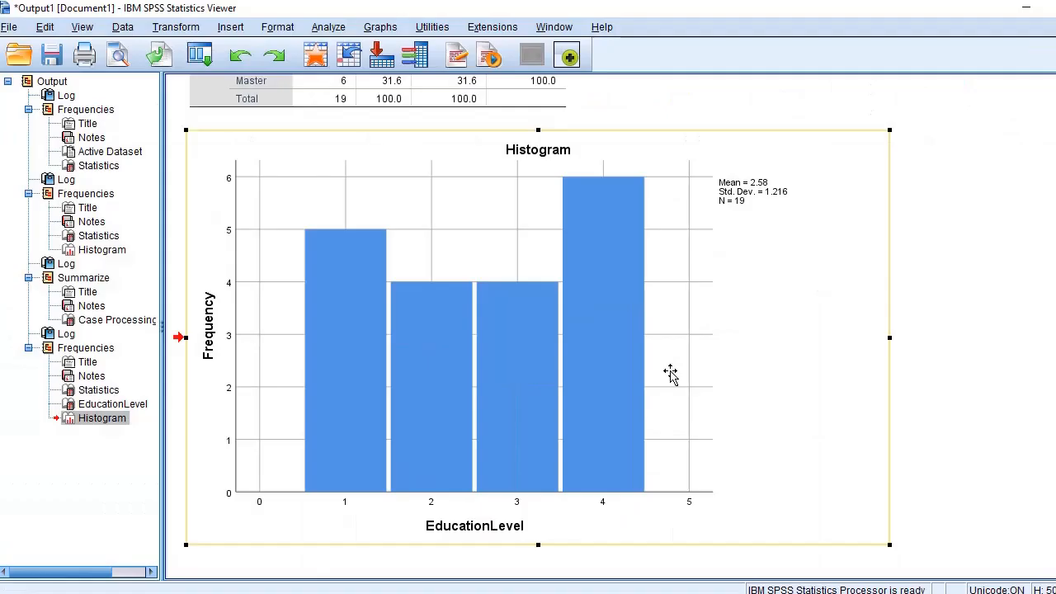
scroll(672, 372, up, 3)
click(293, 207)
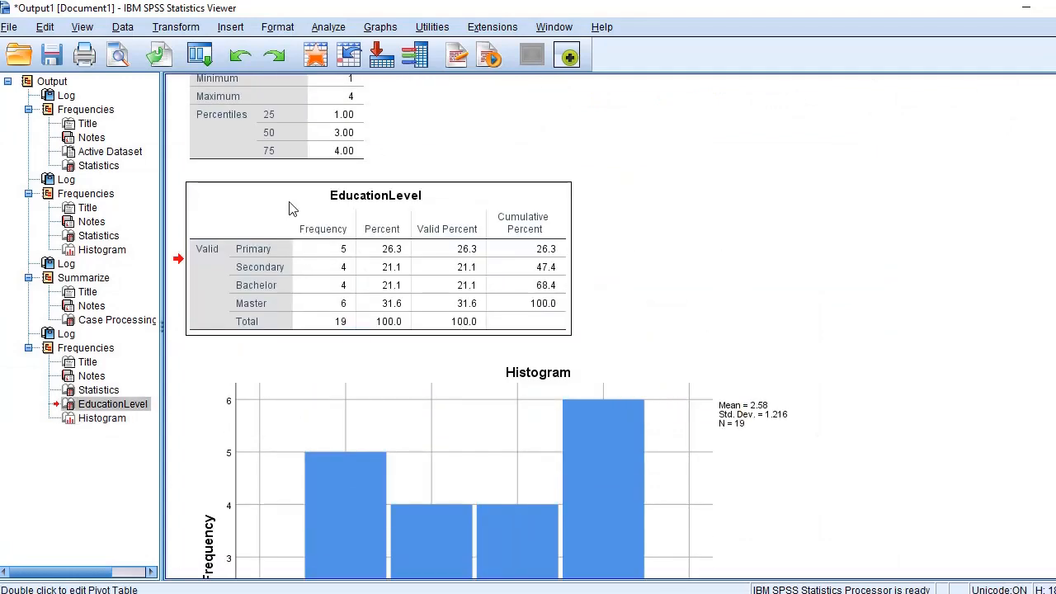
right_click(292, 208)
click(322, 237)
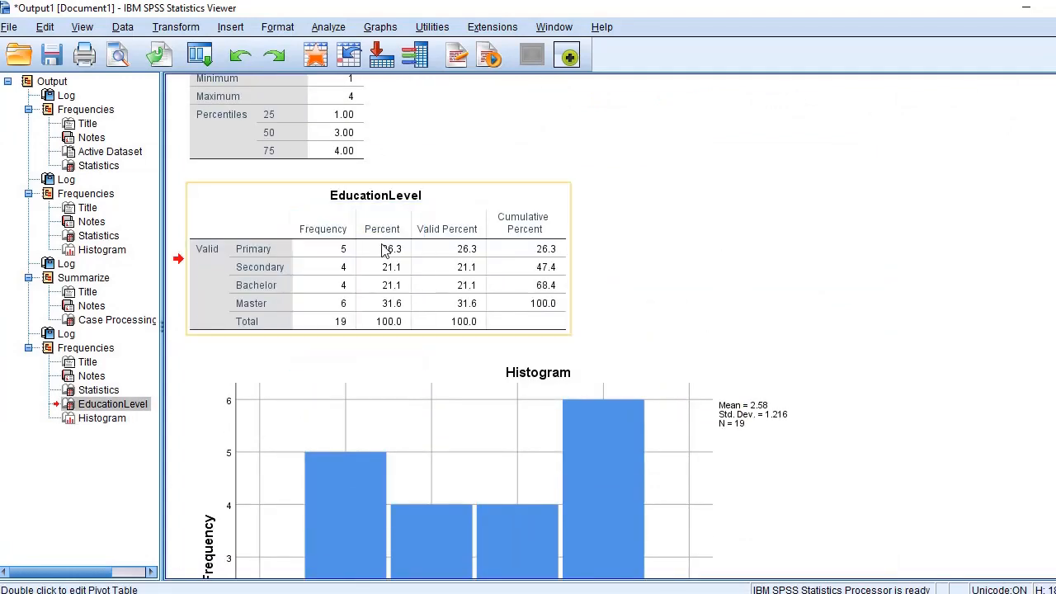
- Return to the Word document and paste the EducationLevel table on a new line below the histogram
key(alt+Tab)
scroll(859, 312, down, 3)
click(964, 229)
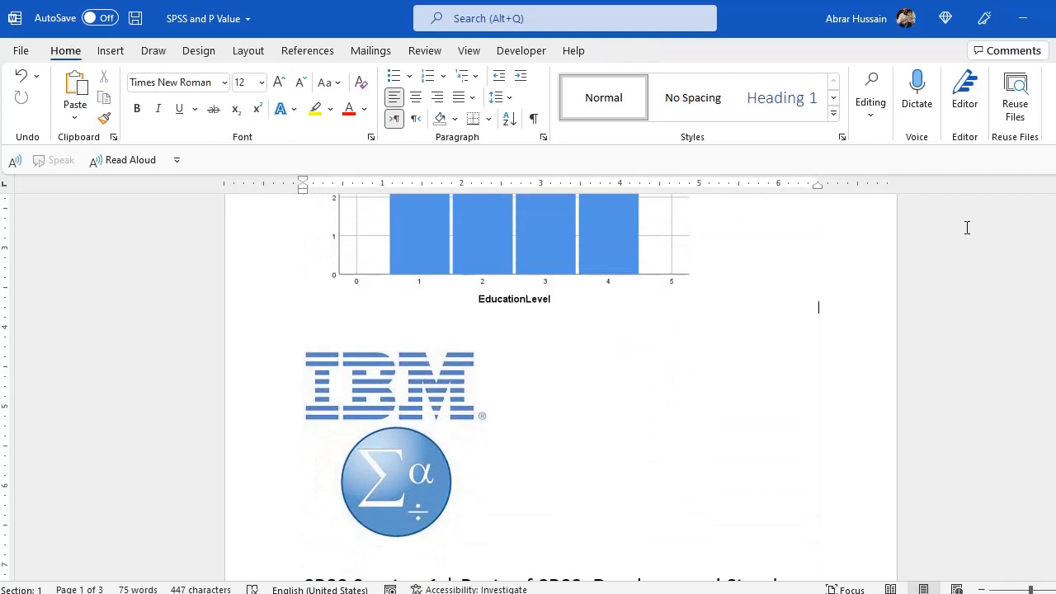
key(Return)
key(ctrl+v)
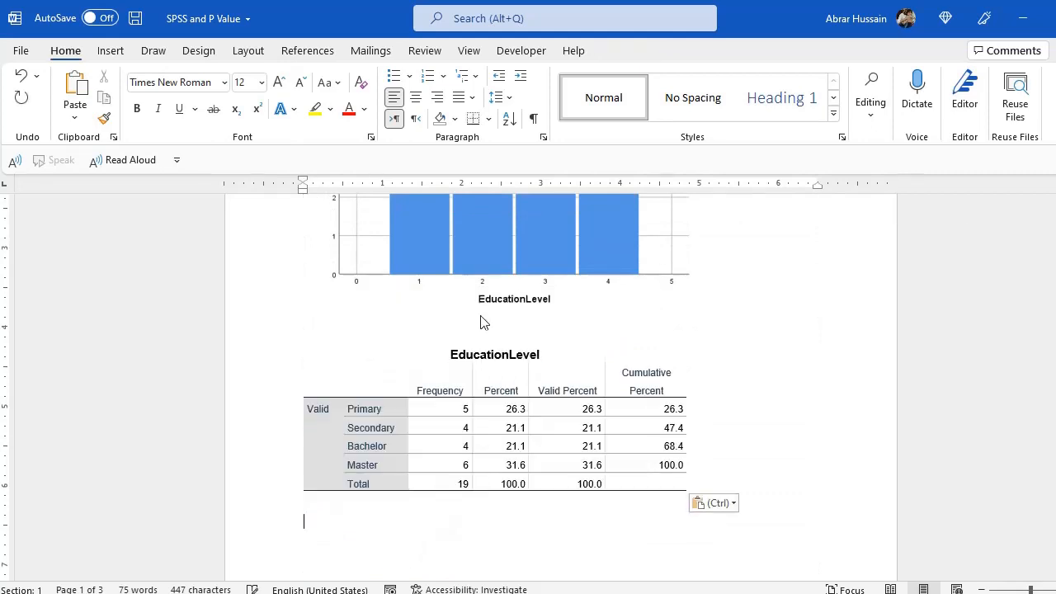
scroll(539, 375, down, 2)
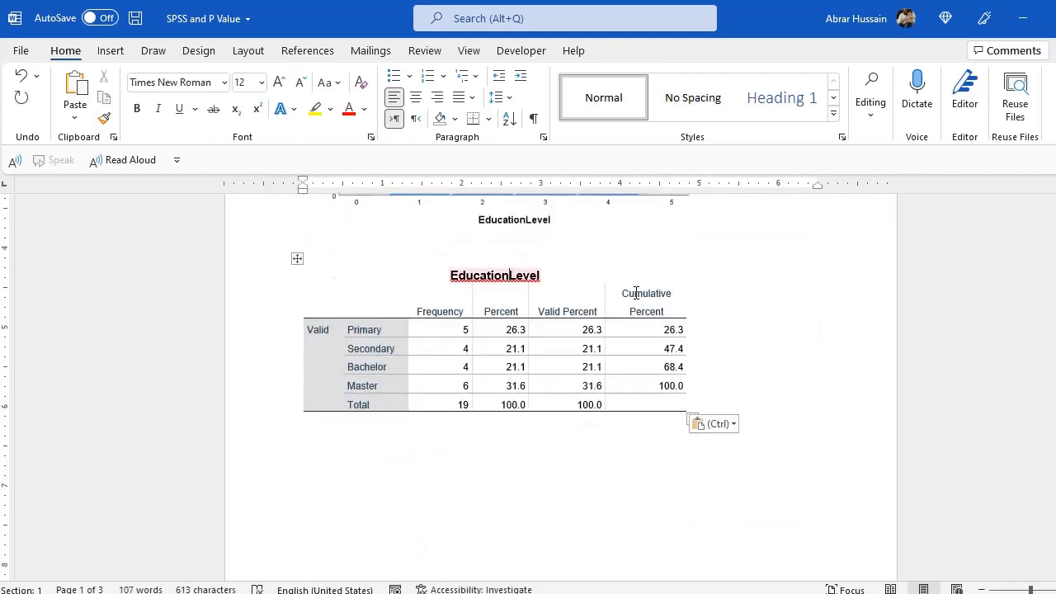
- Switch back to SPSS and delete all results from the output
key(alt+Tab)
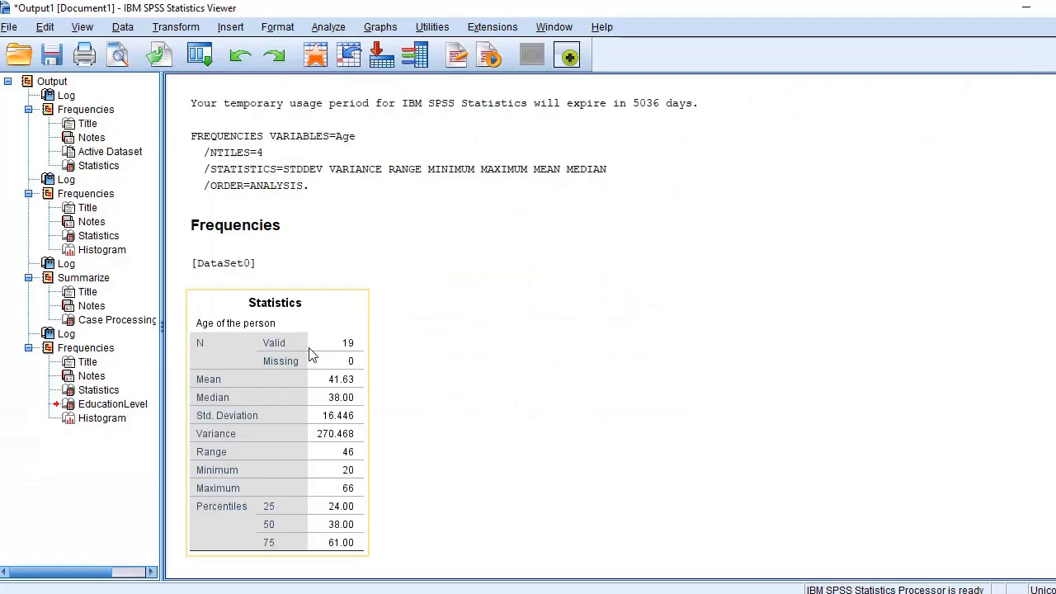
key(Delete)
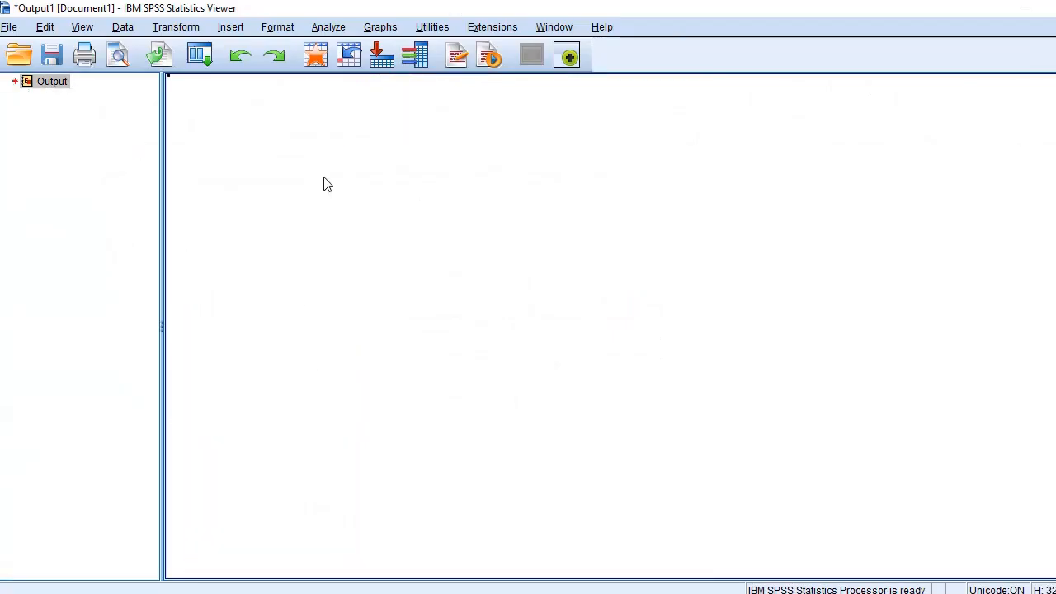
- Open the Frequencies analysis and replace EducationLevel with Q1: Are you Married as the variable to analyse
click(328, 27)
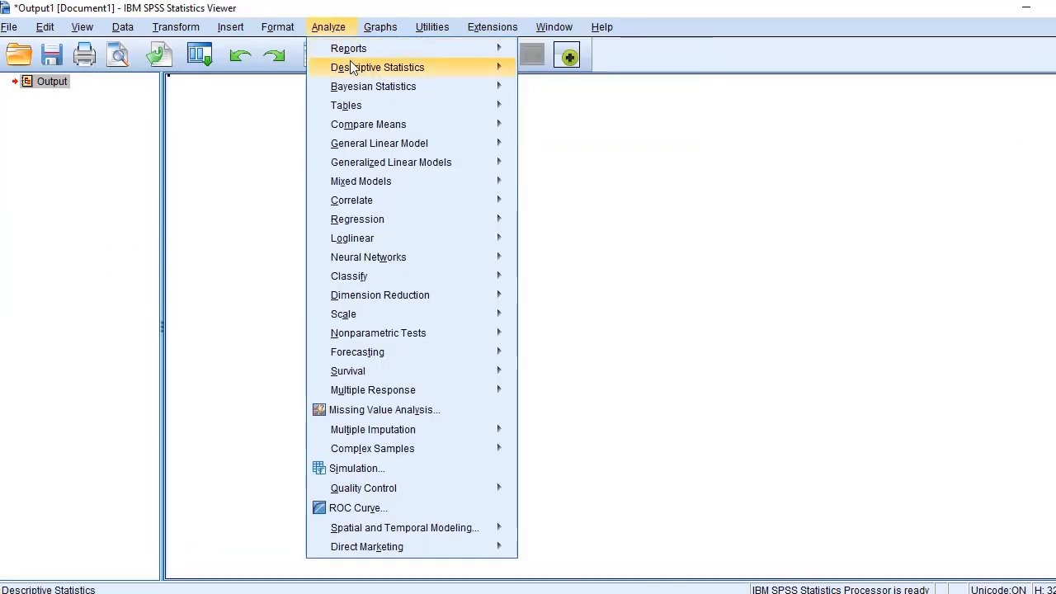
mouse_move(353, 67)
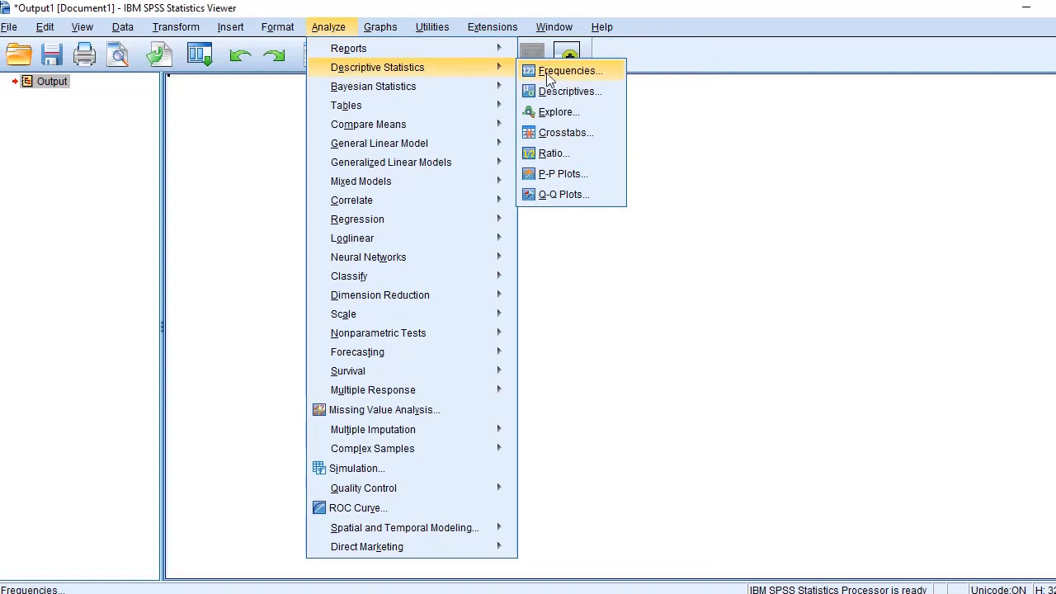
click(567, 71)
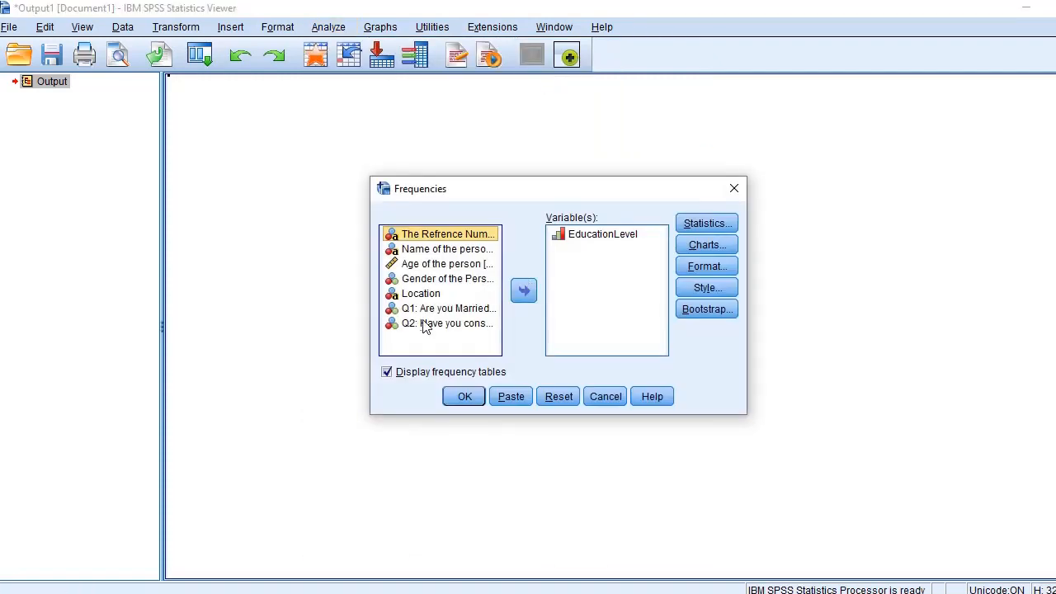
click(587, 244)
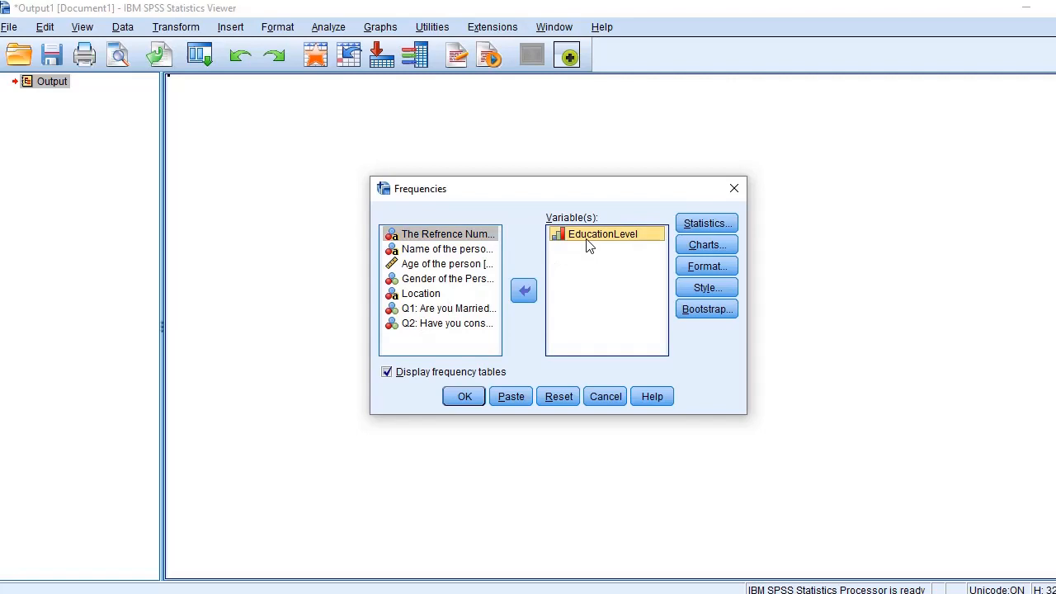
click(524, 290)
click(404, 326)
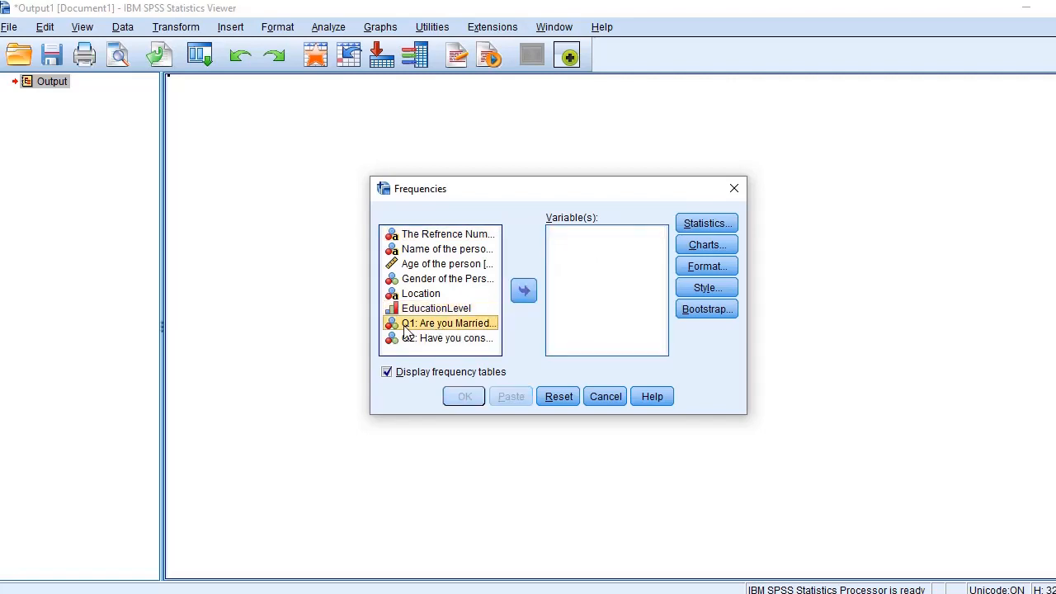
click(523, 291)
- Keep the existing statistics selection, set the chart type to bar charts showing percentages, and run the Q1 frequency analysis
click(688, 228)
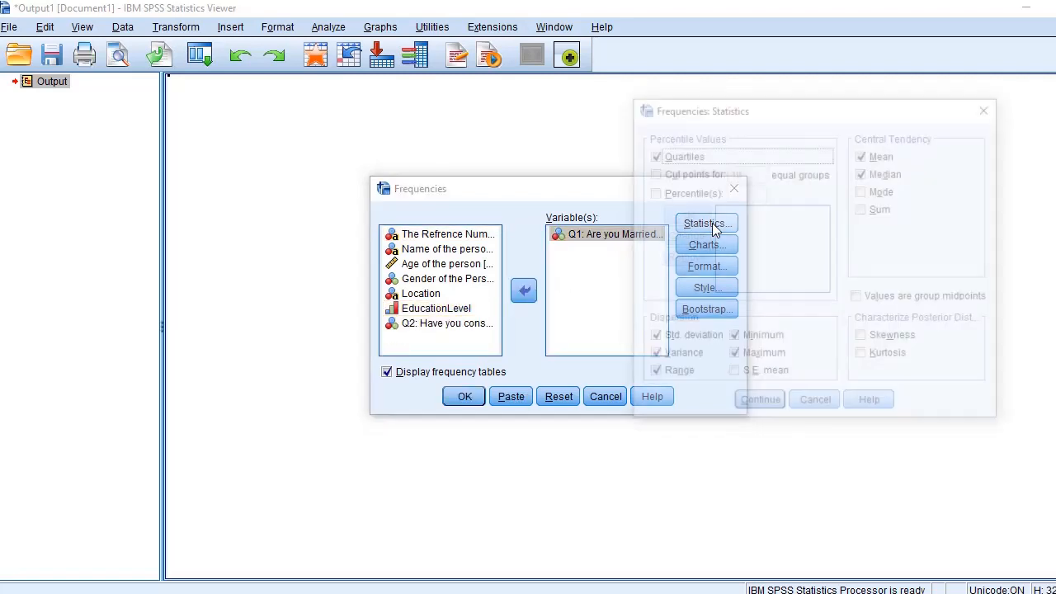
click(739, 397)
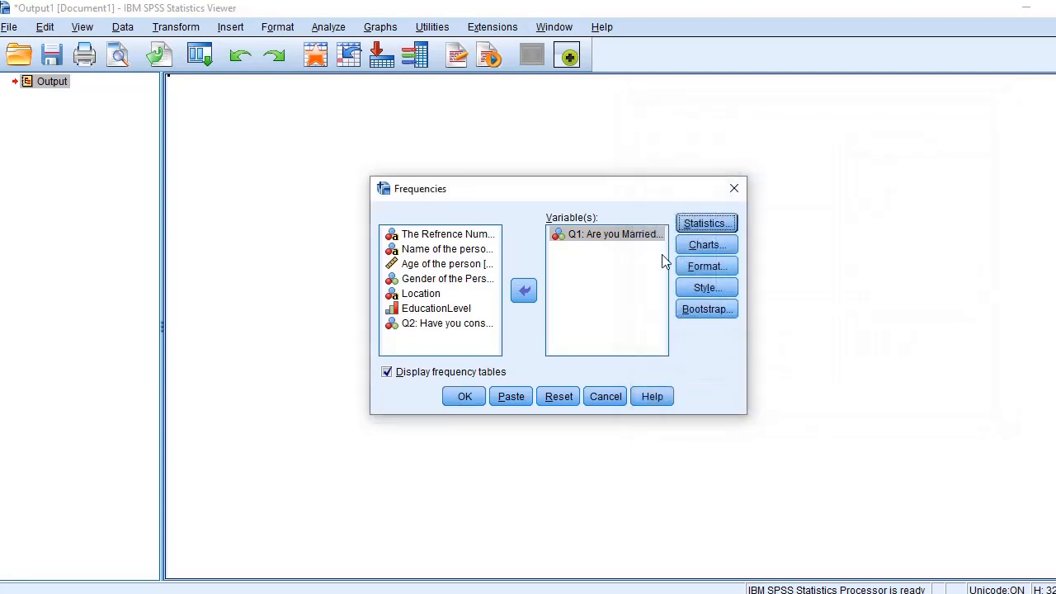
click(720, 242)
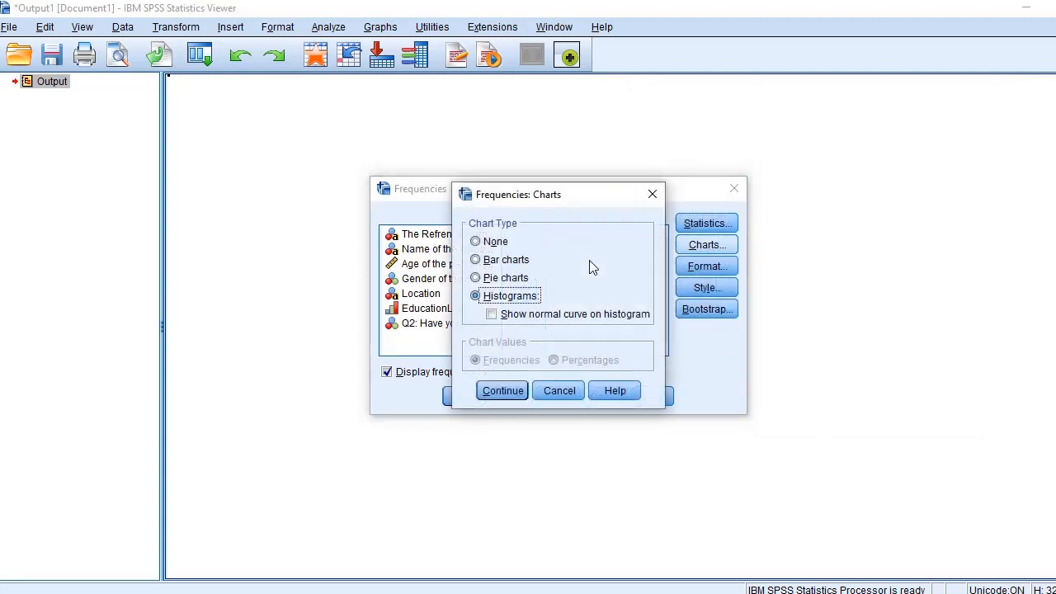
click(485, 279)
click(480, 262)
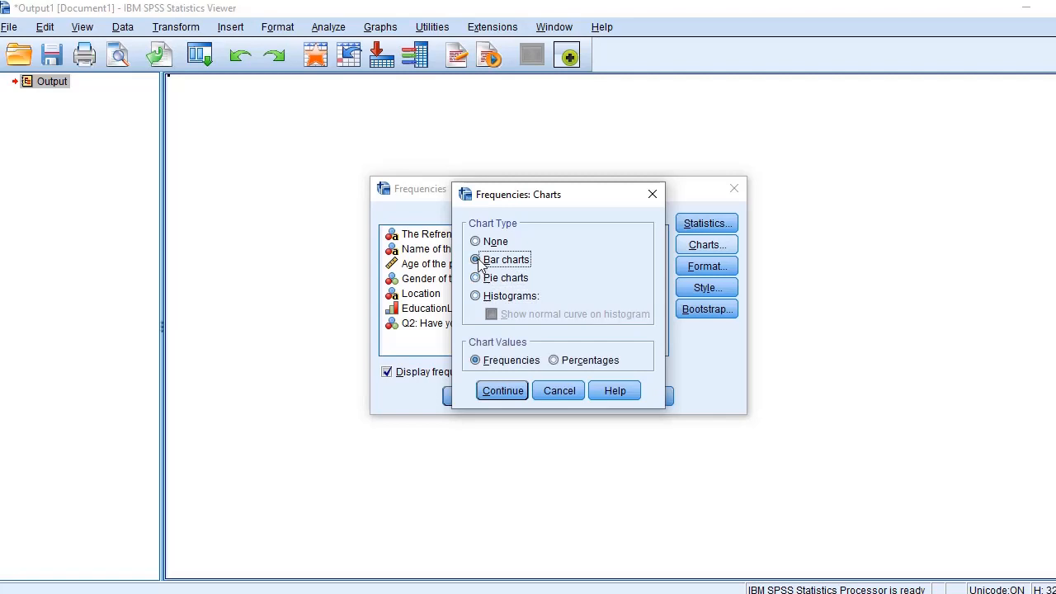
click(555, 360)
click(503, 391)
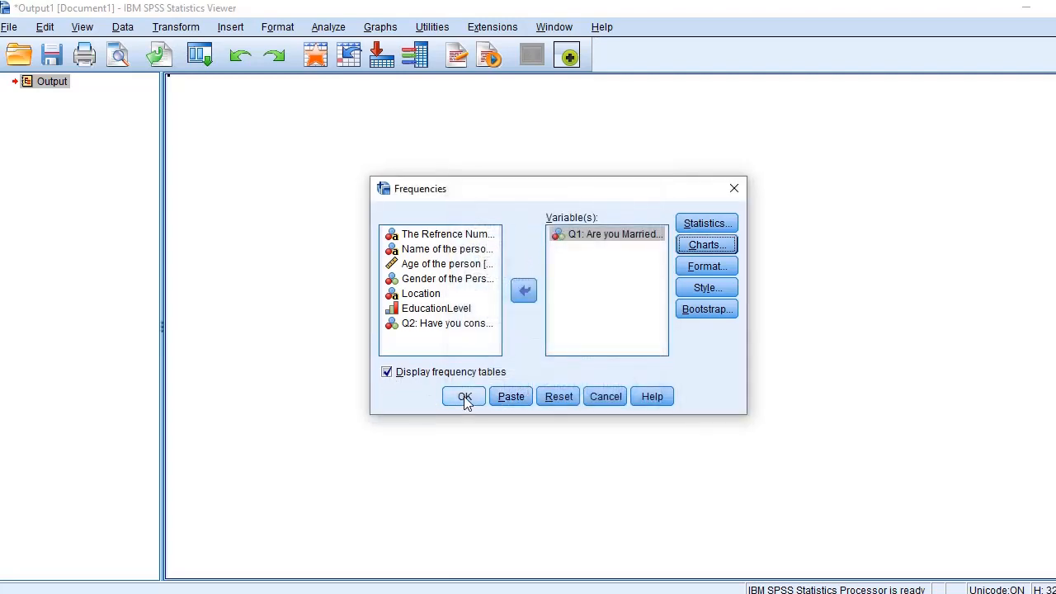
click(465, 398)
- Review the Q1 frequency table, bar chart and statistics table in the output
scroll(362, 371, down, 3)
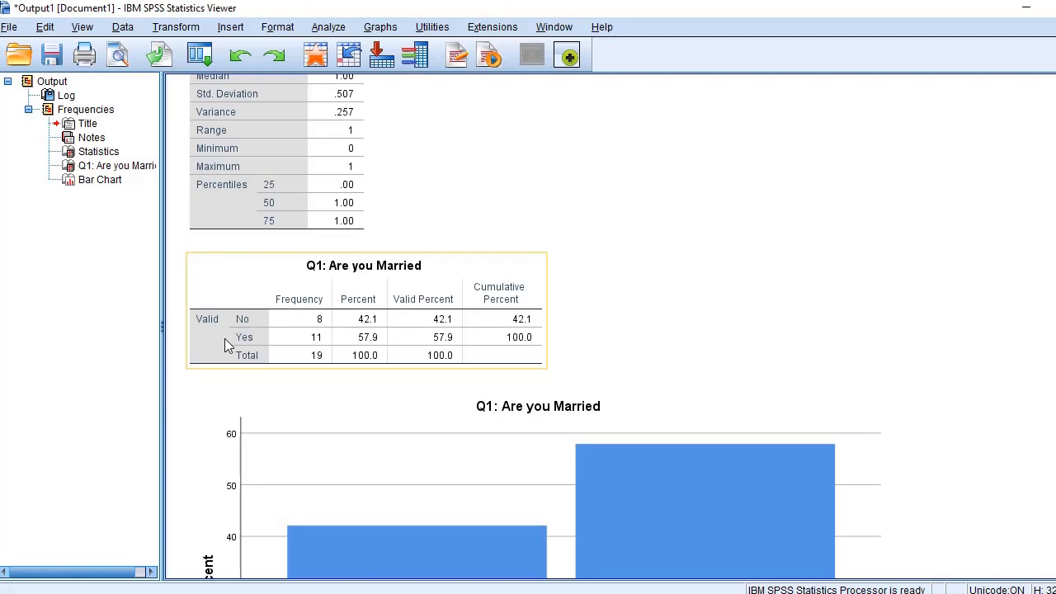
click(628, 384)
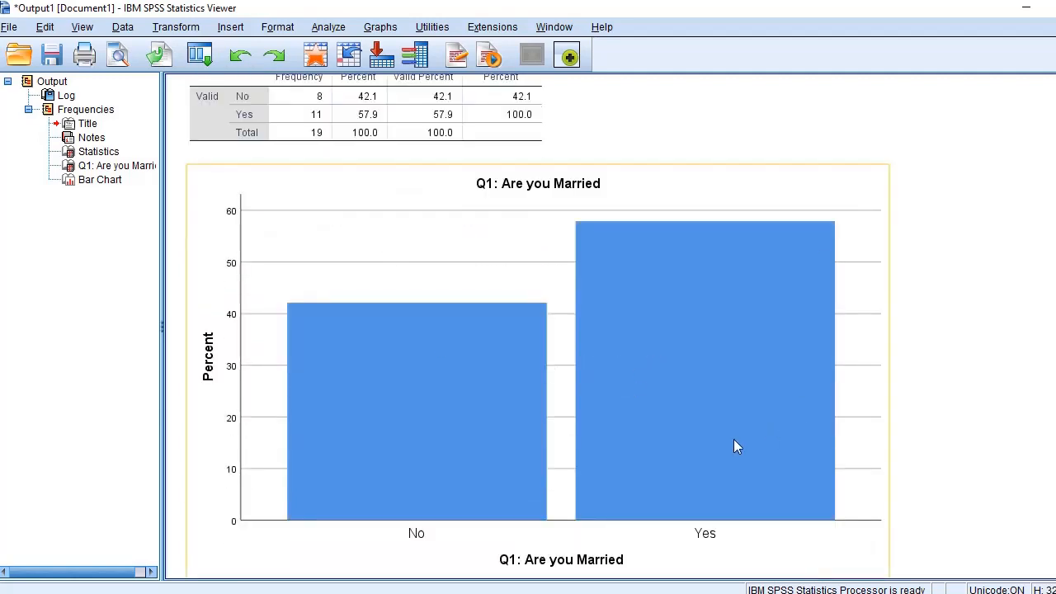
scroll(733, 439, down, 1)
scroll(689, 316, up, 15)
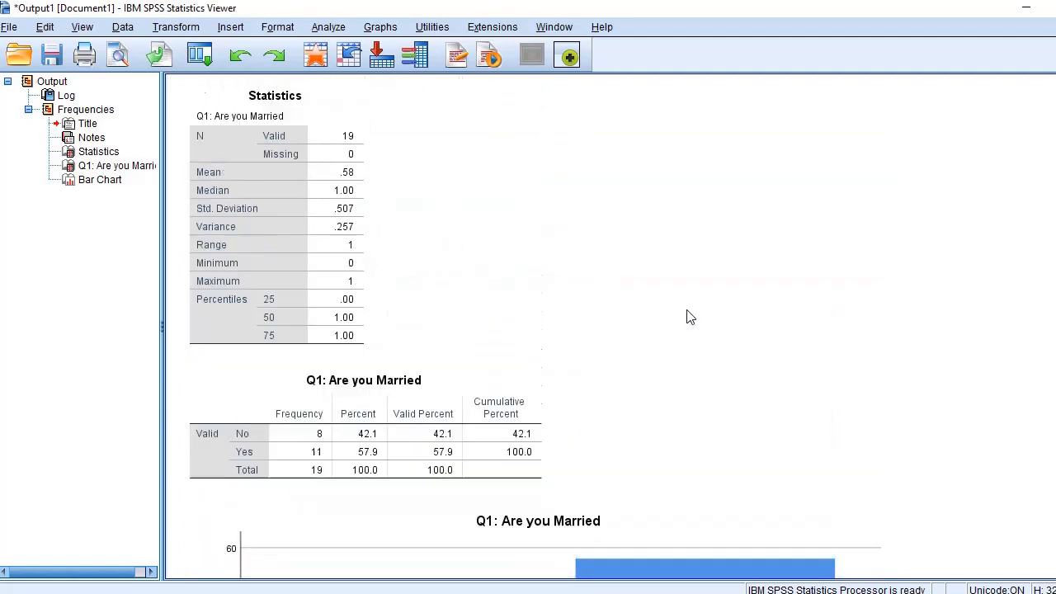
click(258, 255)
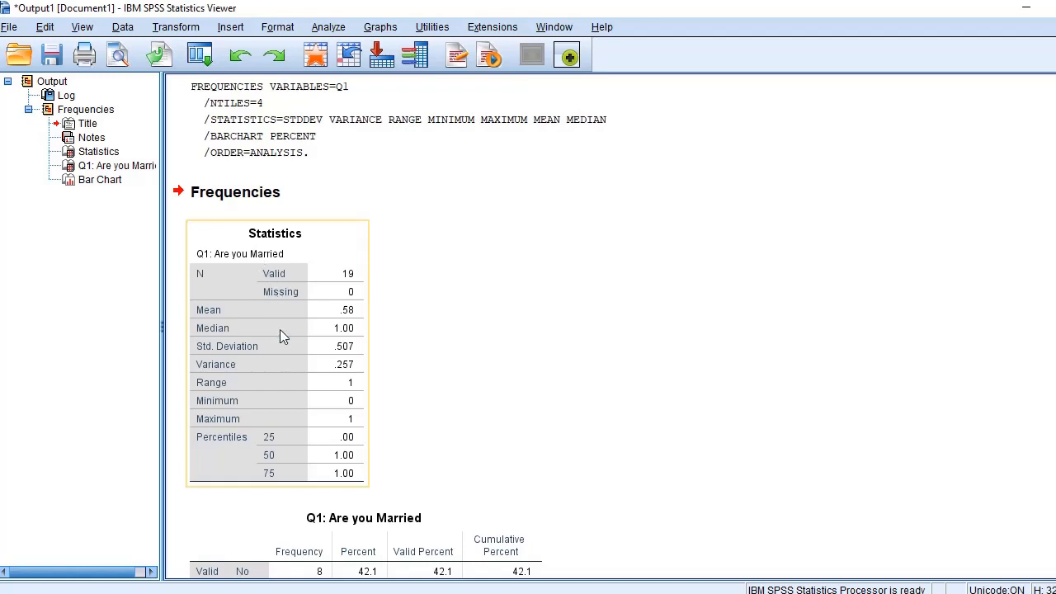
- Reopen the Frequencies analysis and clear all variables from the list to analyse
click(338, 28)
mouse_move(358, 56)
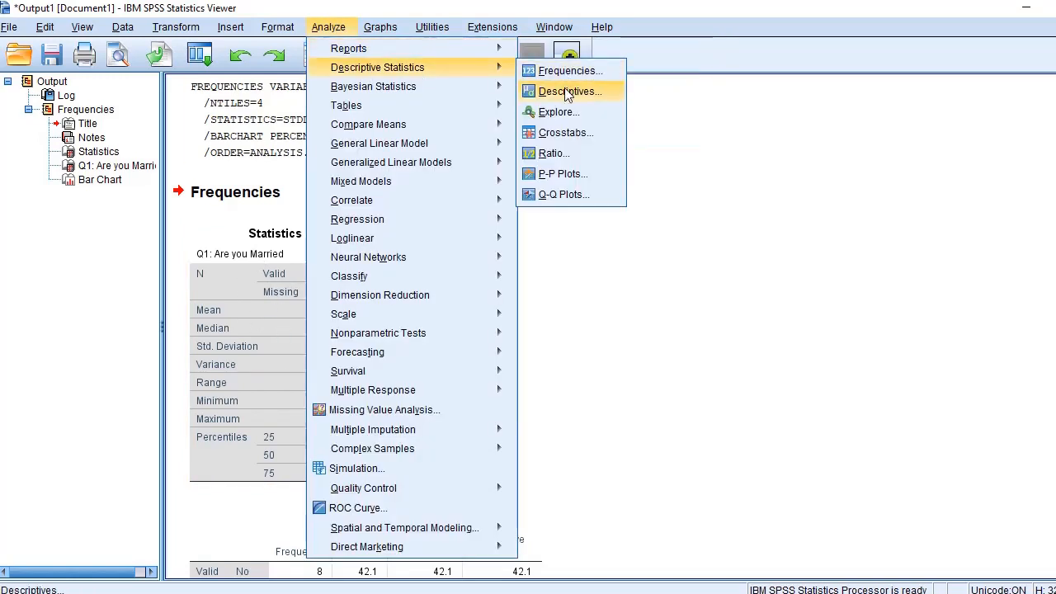
click(535, 106)
click(522, 291)
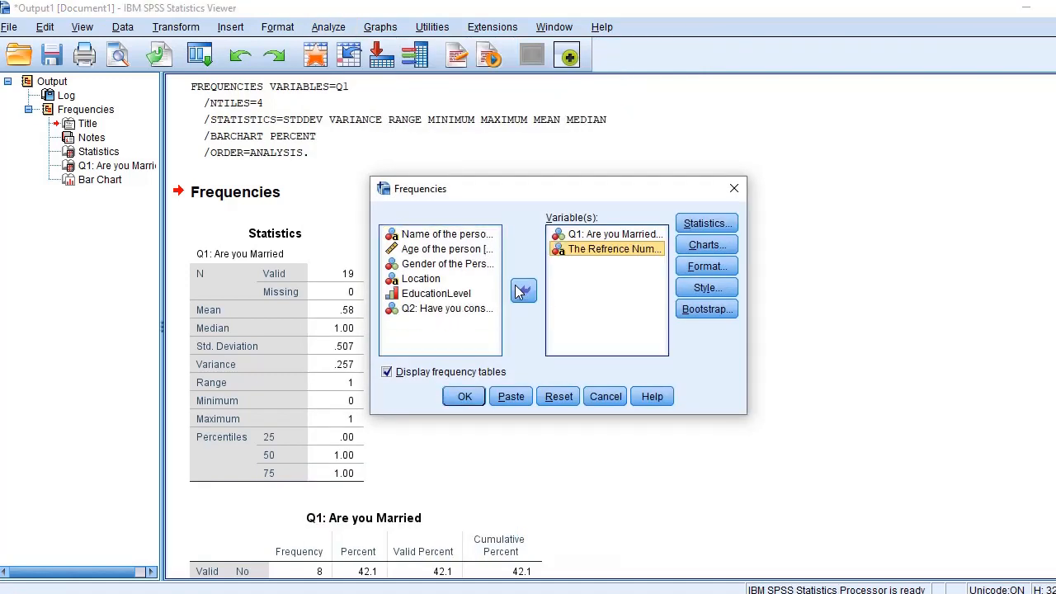
click(443, 309)
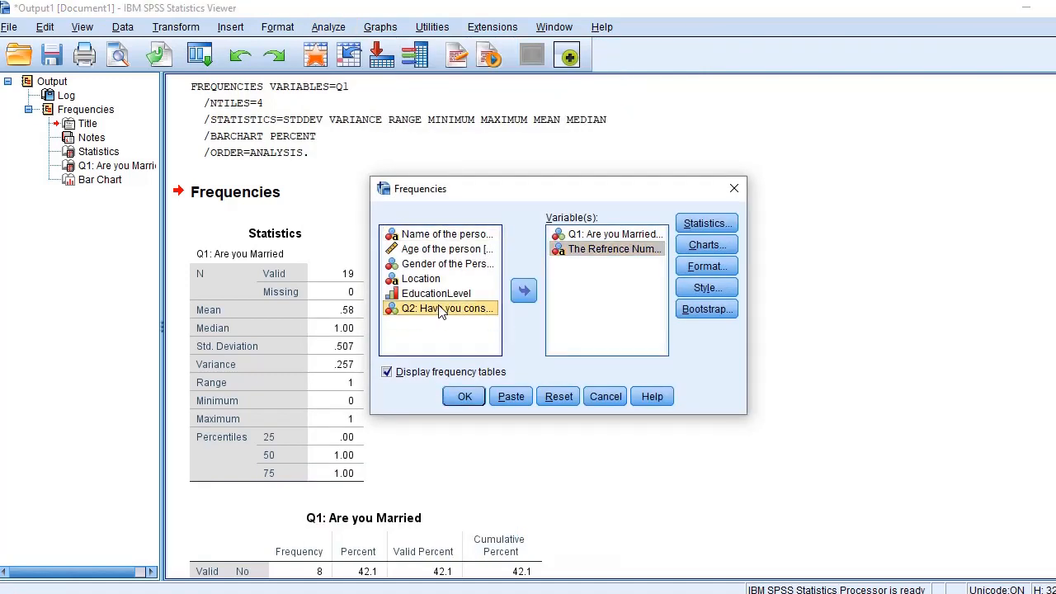
click(577, 236)
click(524, 291)
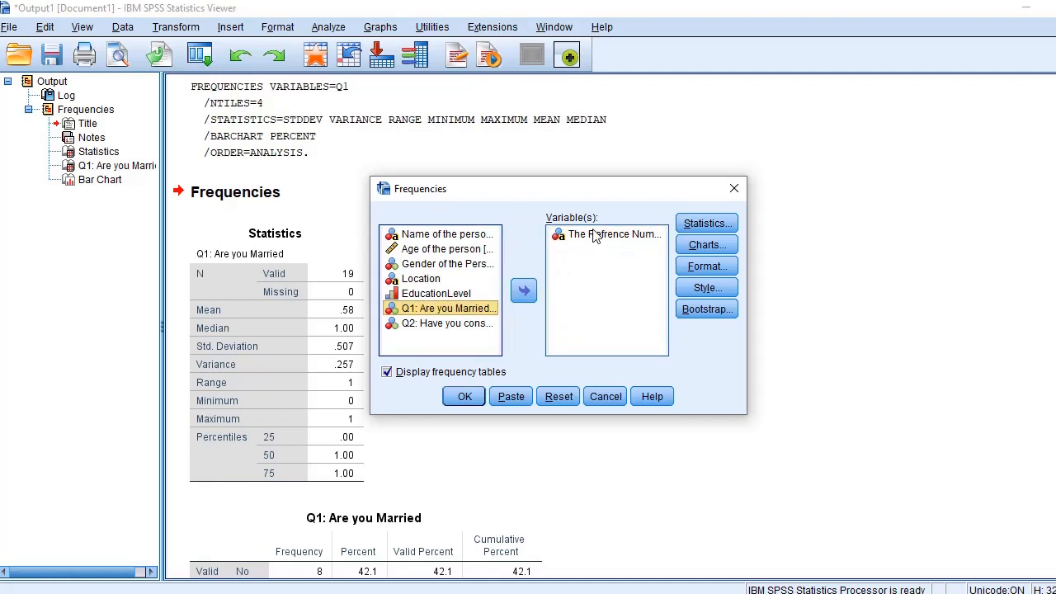
click(590, 235)
click(525, 291)
- Add Q2: Have you consulted a doctor in the last 1 year?, keep percentage bar charts, and run the frequency analysis
click(443, 337)
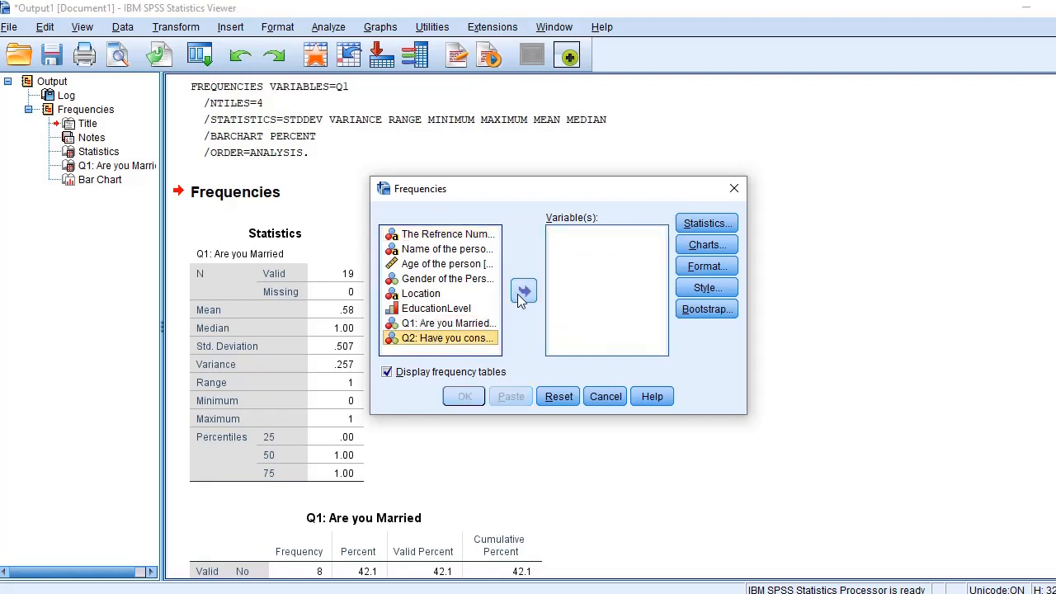
click(524, 292)
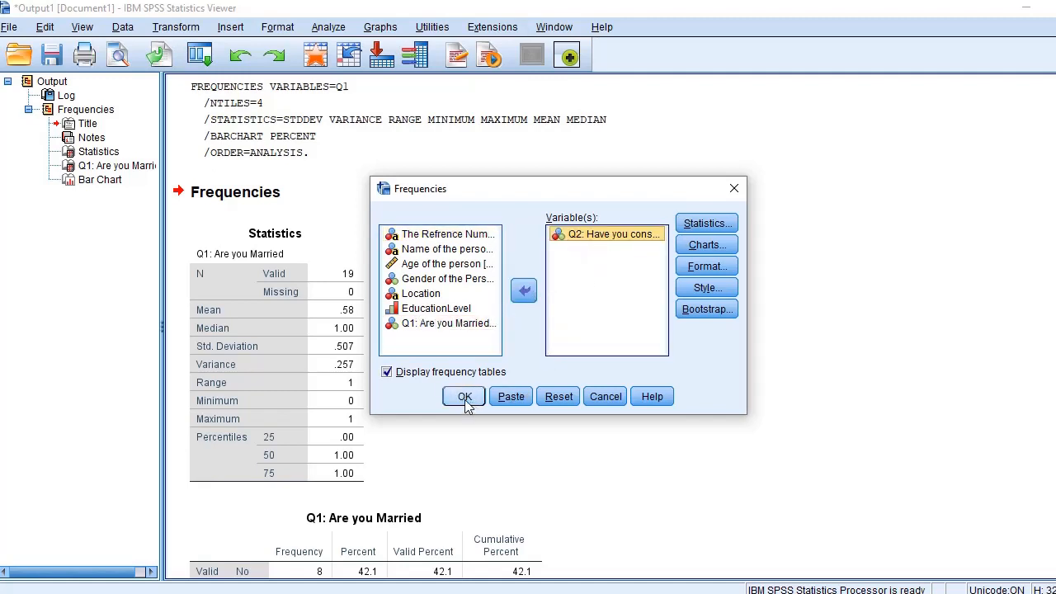
click(706, 246)
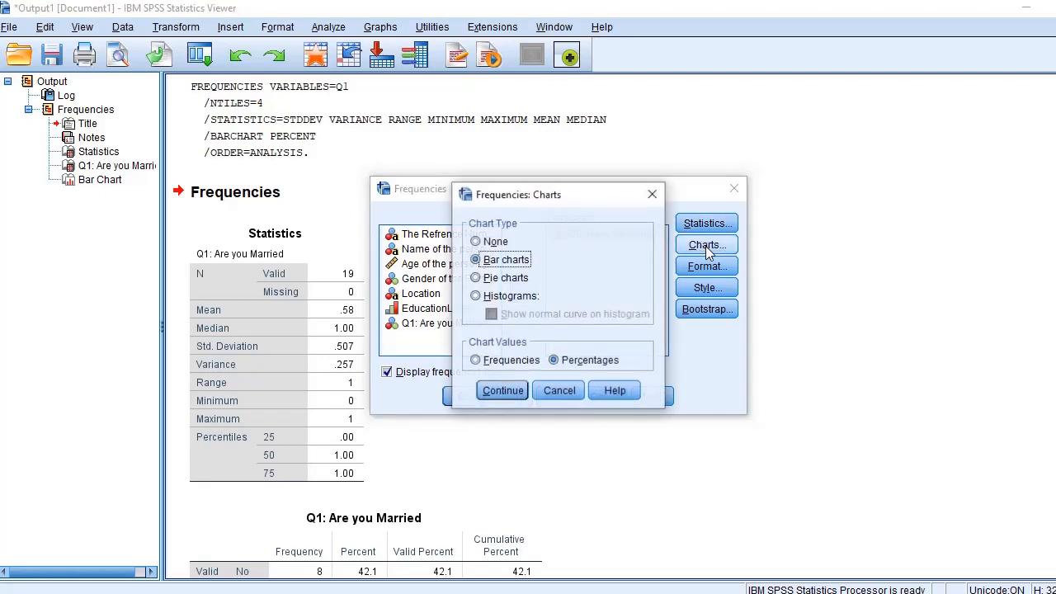
click(502, 390)
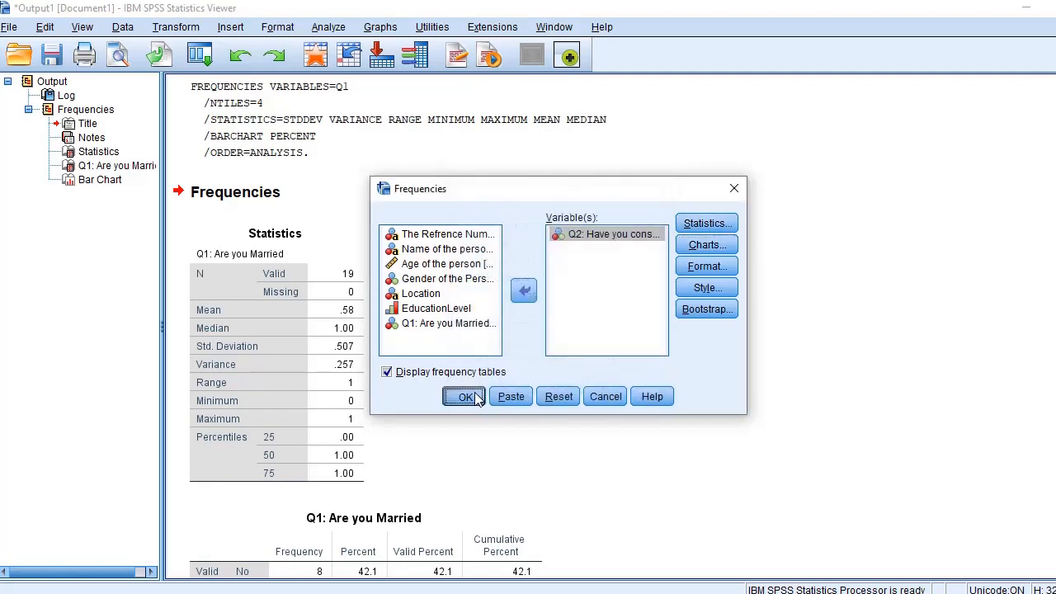
click(475, 395)
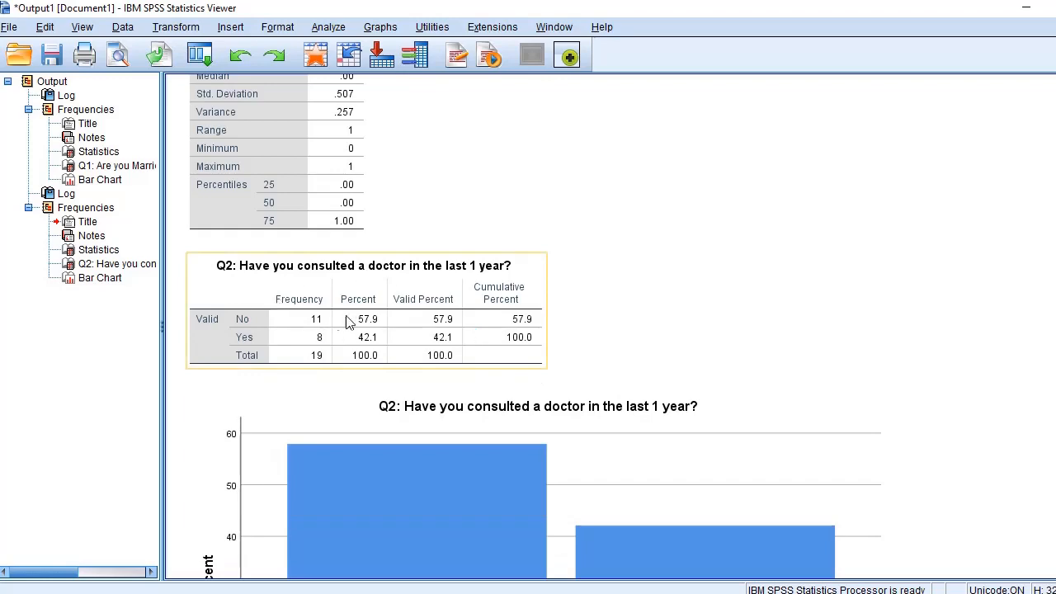
- Look through the new Q2 results and compare them with the Q1 output above
scroll(375, 346, down, 7)
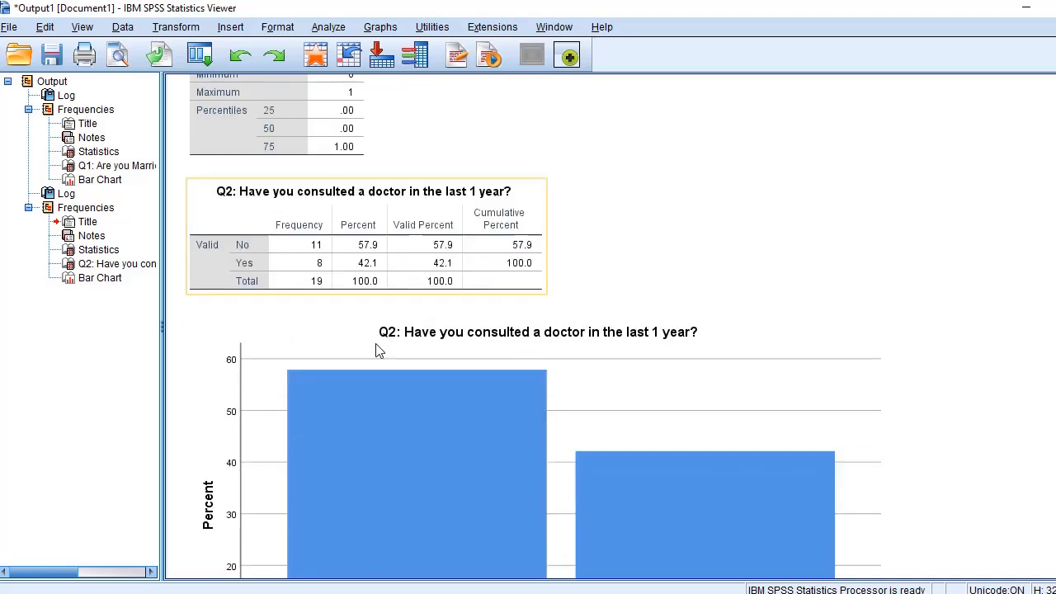
scroll(618, 363, up, 4)
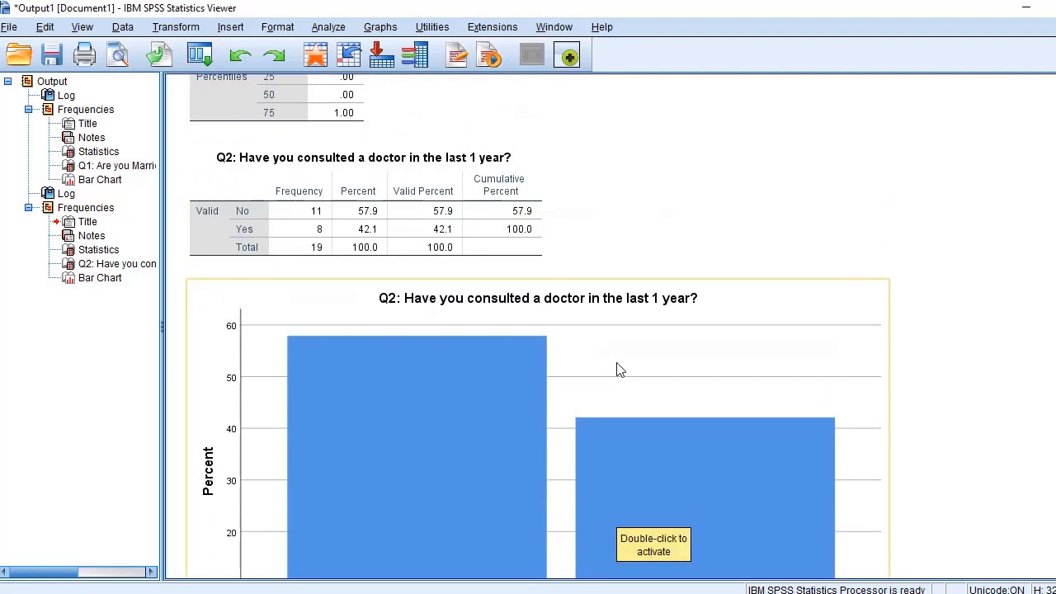
scroll(437, 373, down, 3)
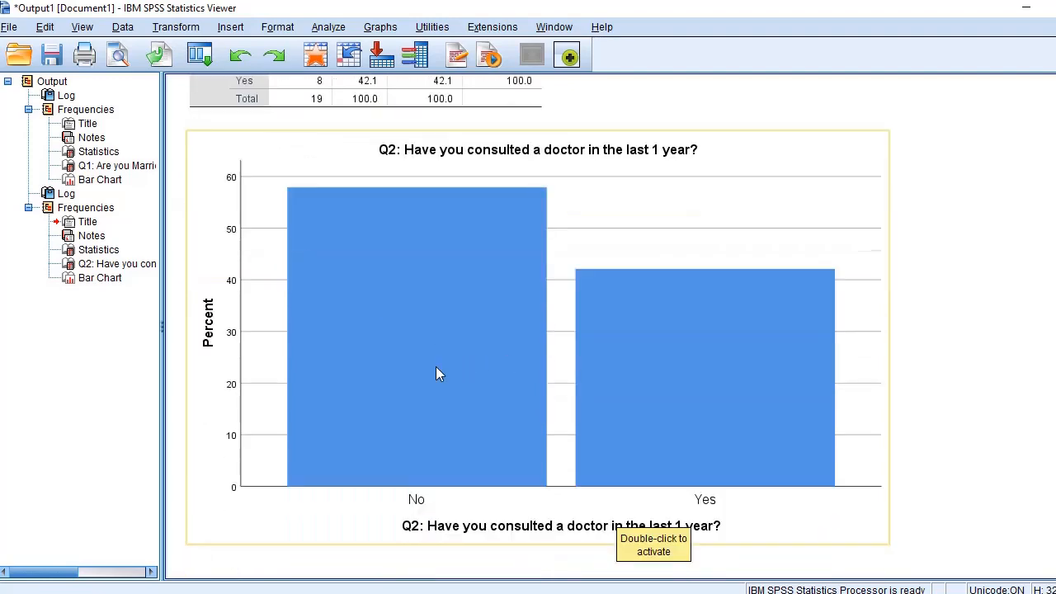
scroll(438, 373, up, 9)
scroll(438, 374, up, 10)
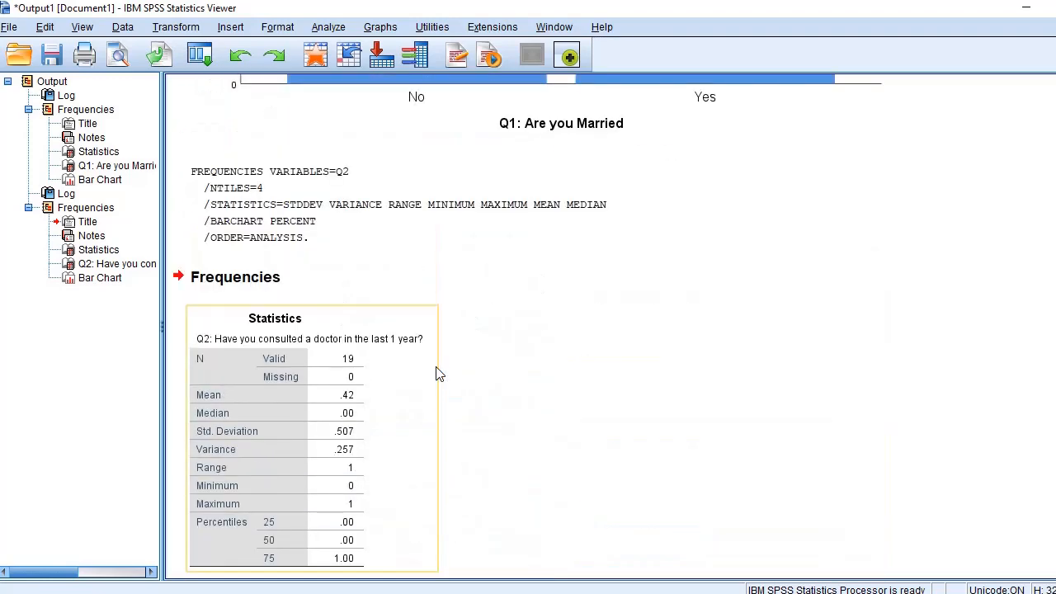
scroll(438, 373, down, 18)
scroll(594, 323, down, 1)
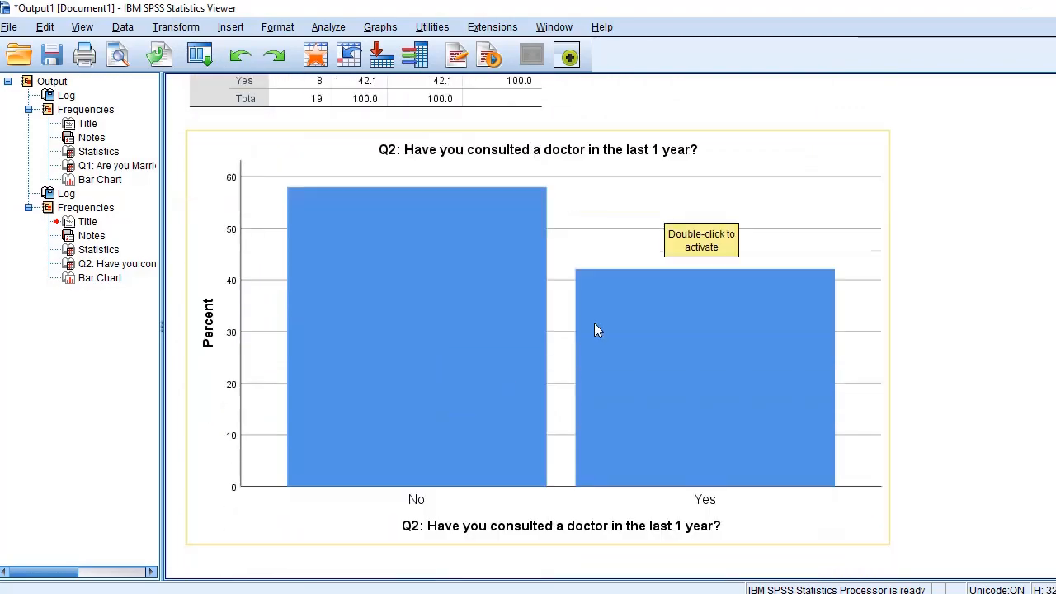
scroll(594, 322, up, 10)
scroll(591, 338, up, 8)
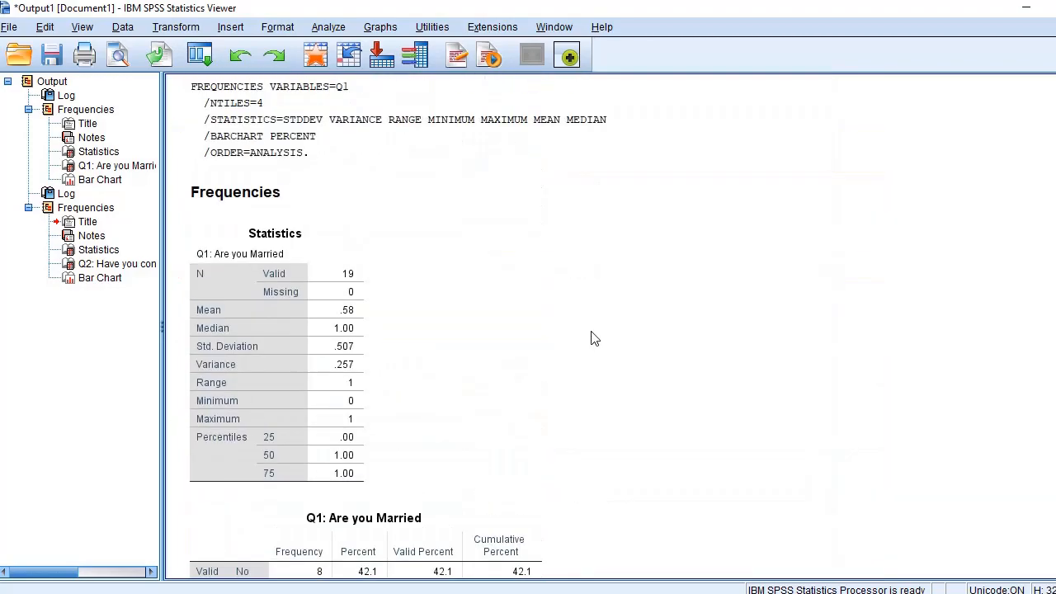
scroll(591, 339, down, 20)
scroll(591, 338, down, 5)
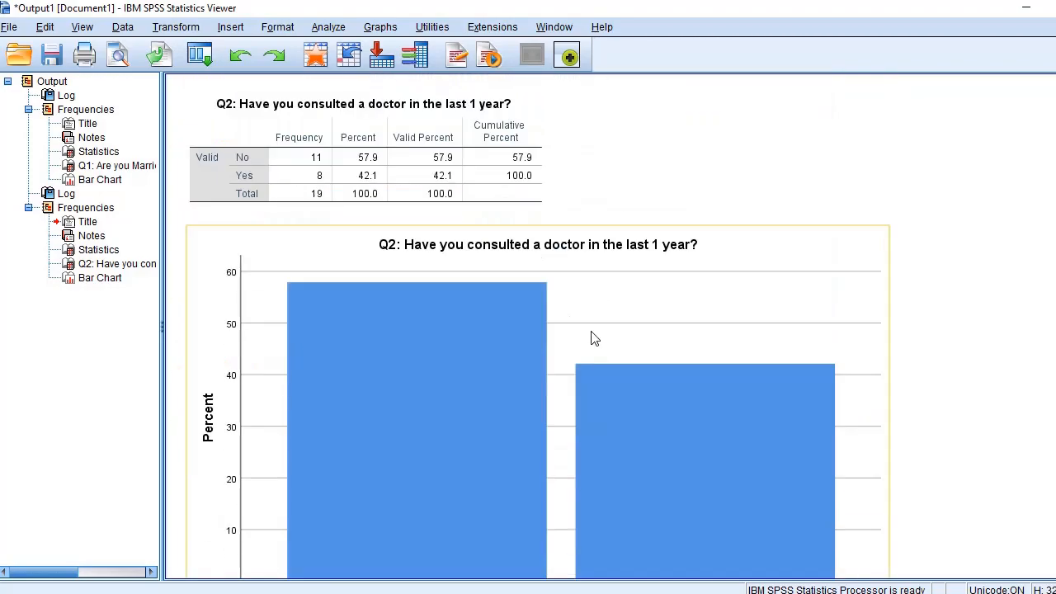
- Examine the Q2 frequency table, percentage bar chart and statistics table, and return to the start of the output
click(291, 105)
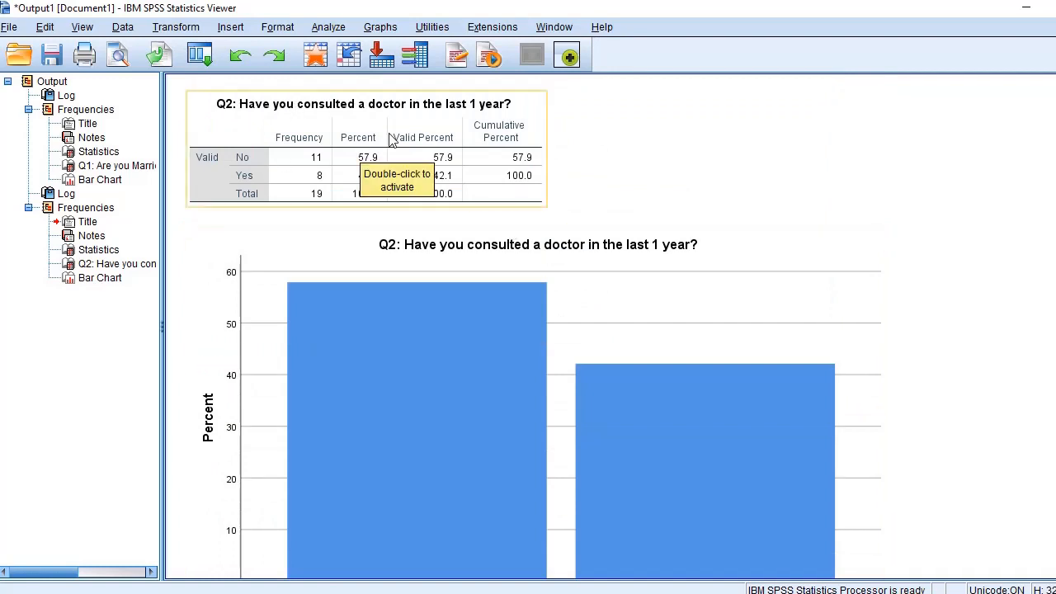
click(475, 316)
scroll(477, 315, down, 2)
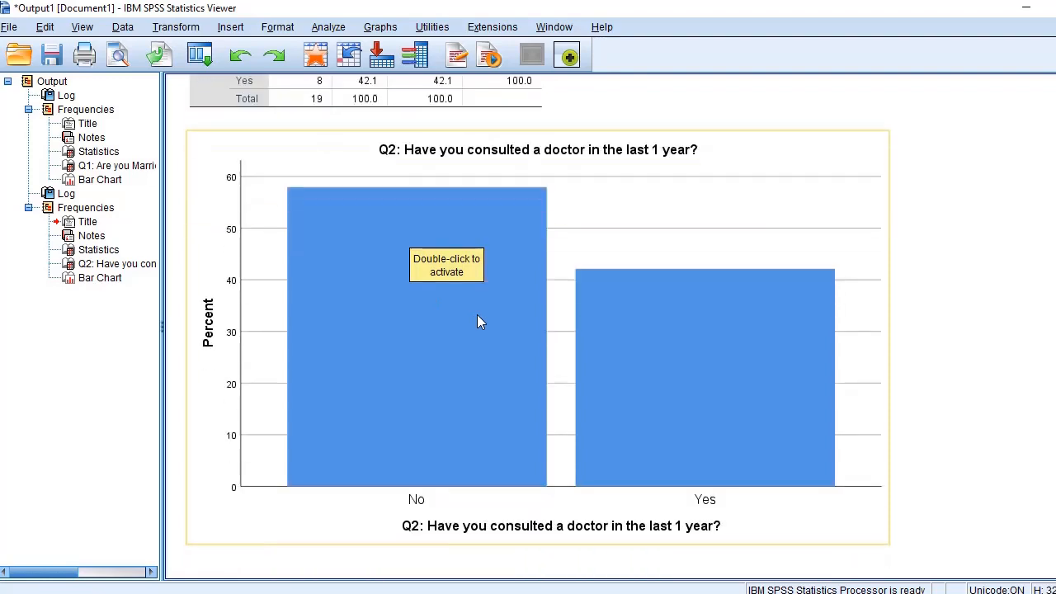
scroll(479, 319, up, 5)
click(366, 208)
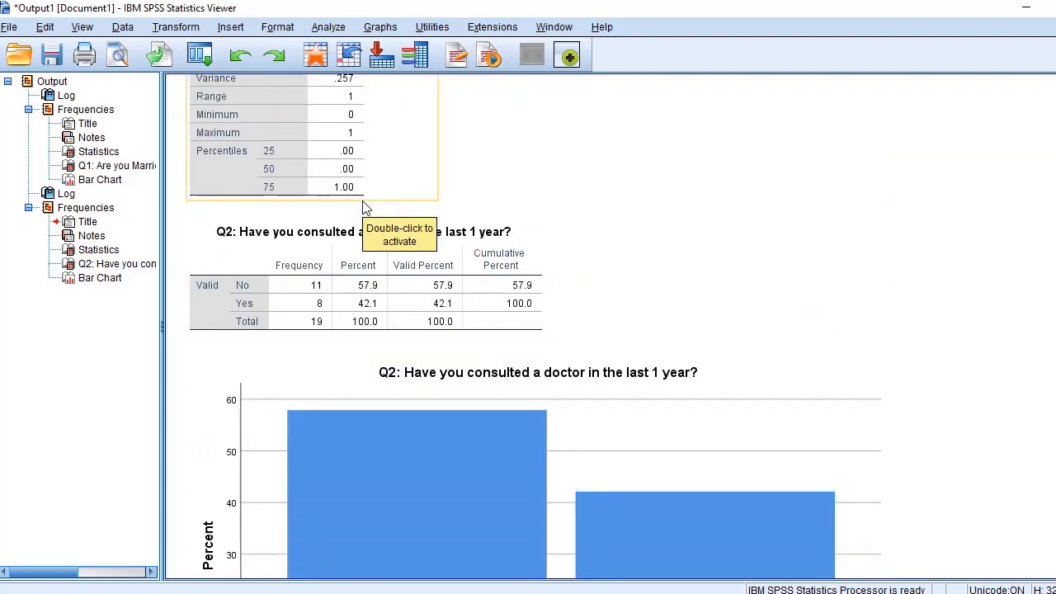
click(391, 228)
scroll(533, 258, up, 3)
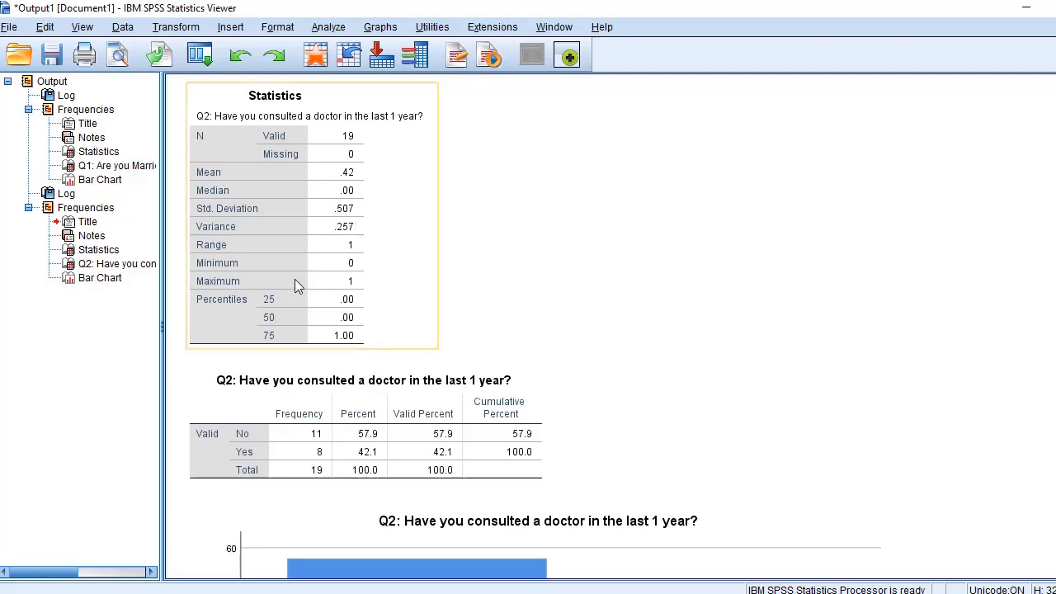
scroll(298, 285, up, 15)
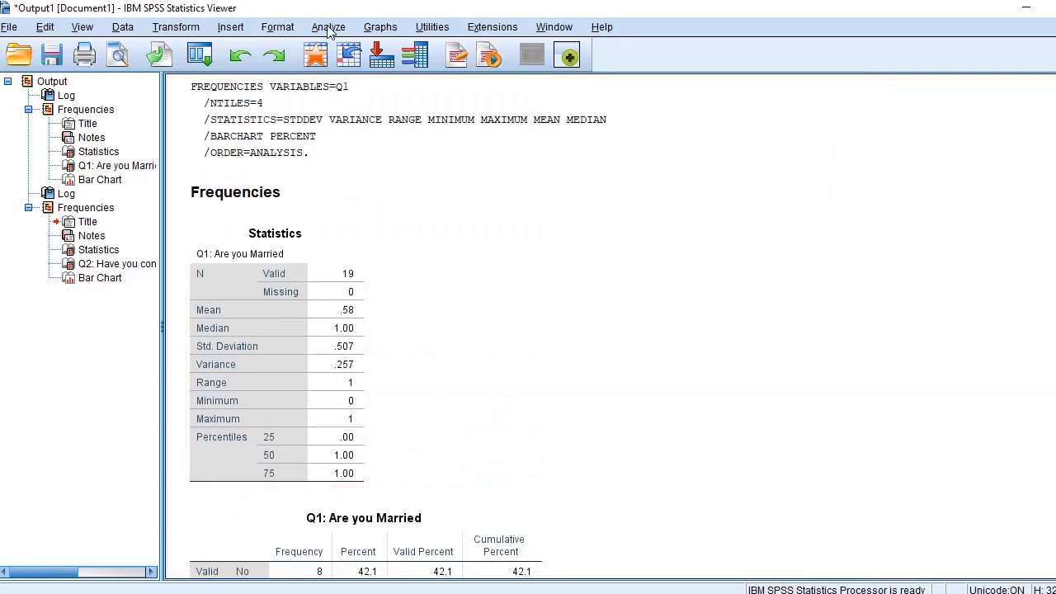
- Start a Crosstabs analysis and set EducationLevel as the row variable
click(329, 27)
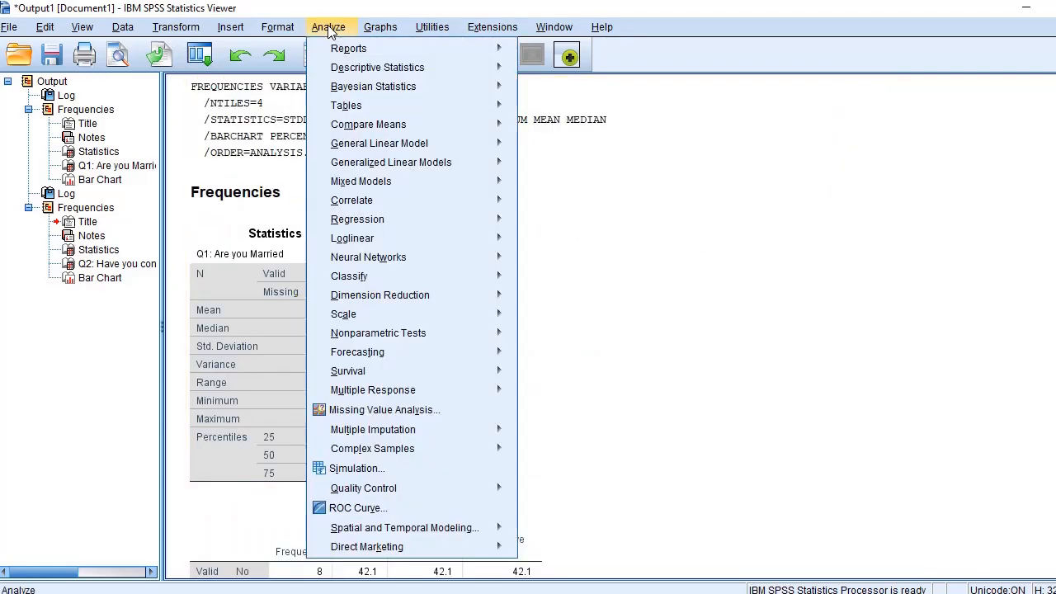
mouse_move(348, 54)
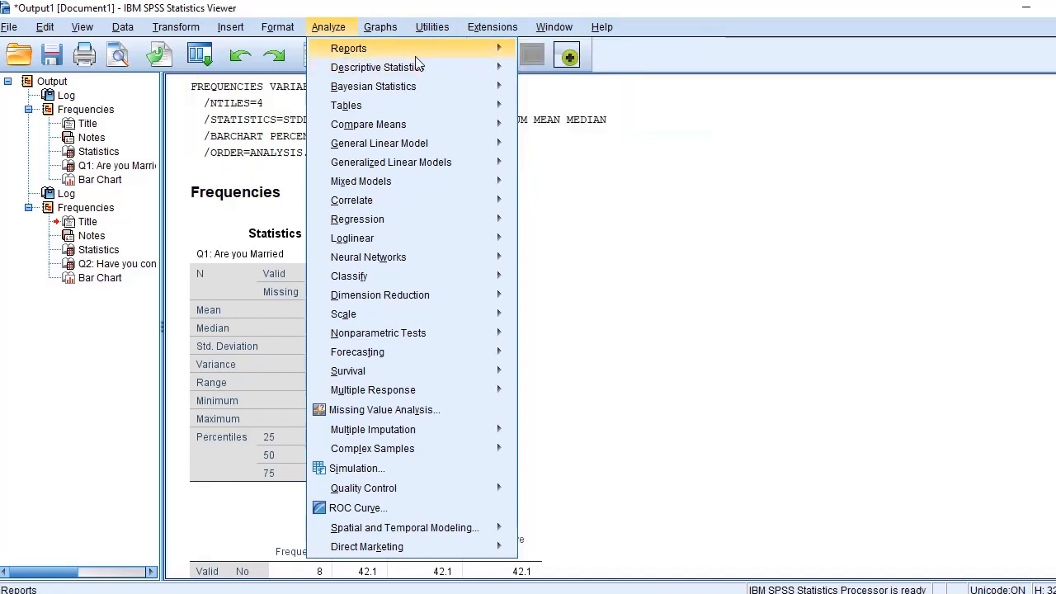
mouse_move(398, 67)
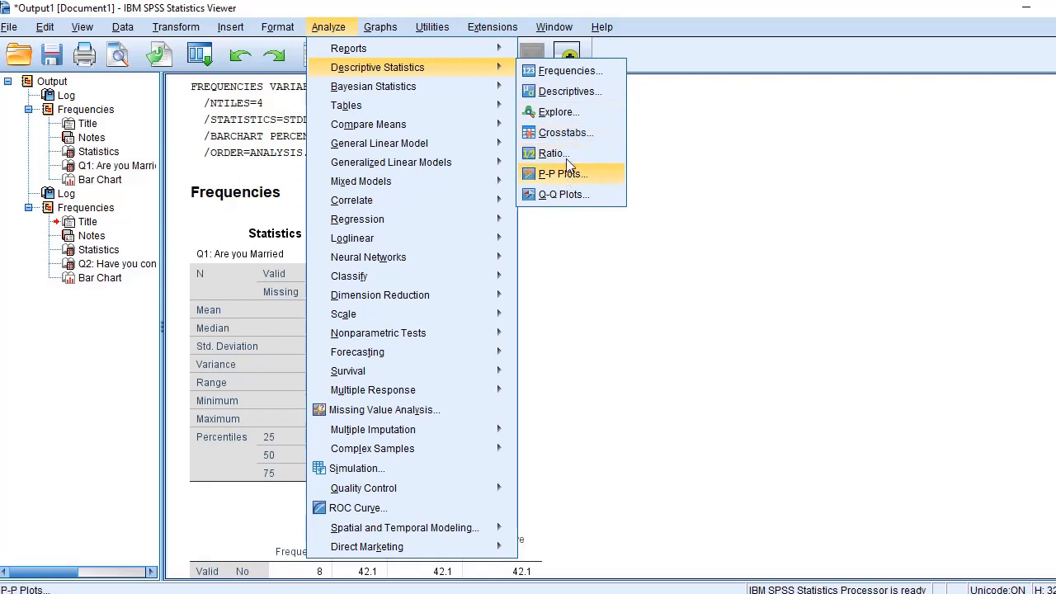
click(588, 133)
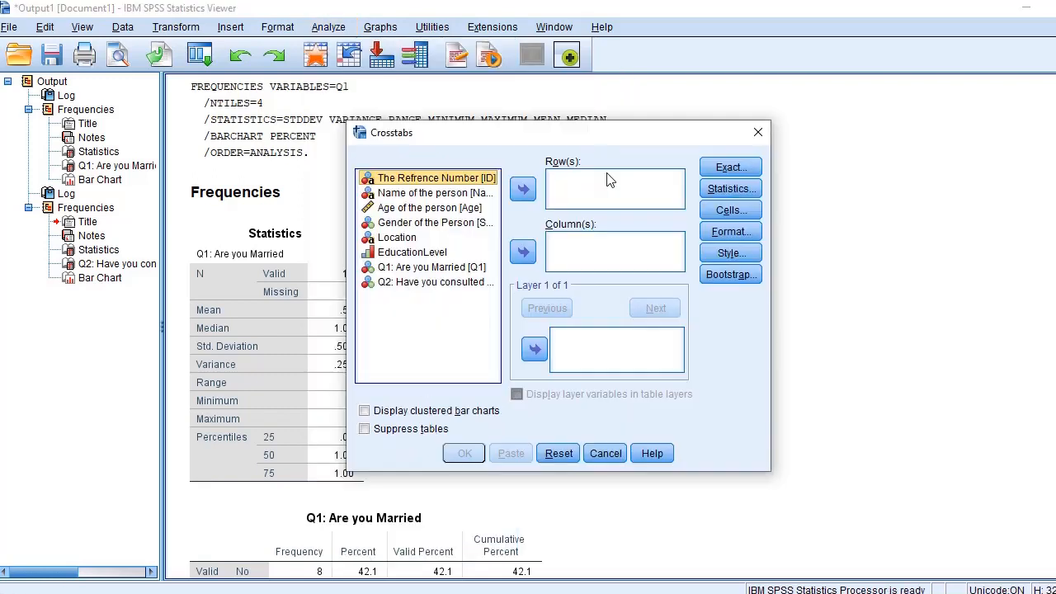
click(400, 272)
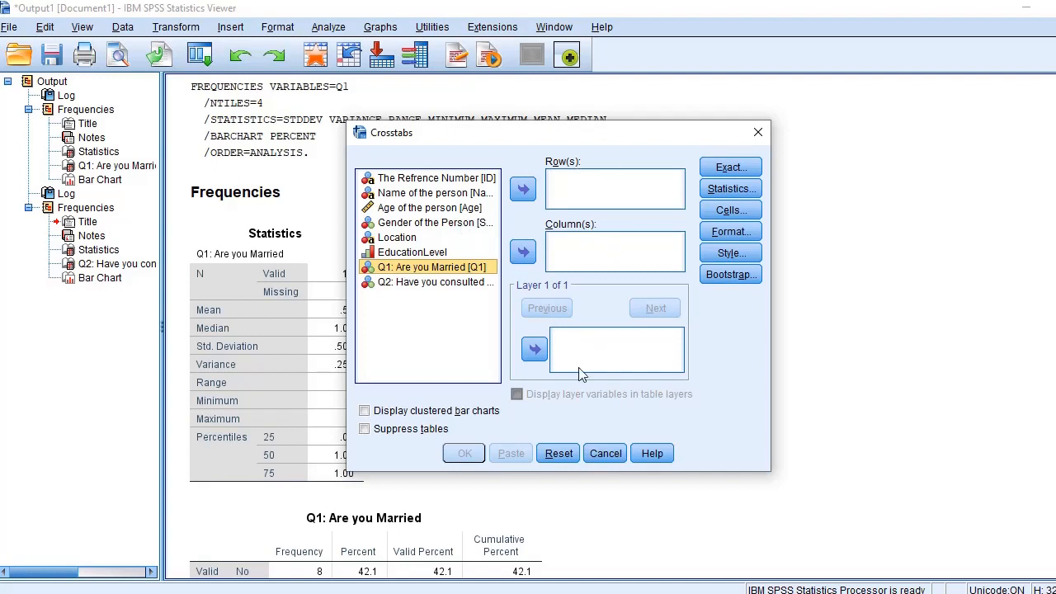
click(427, 253)
click(523, 189)
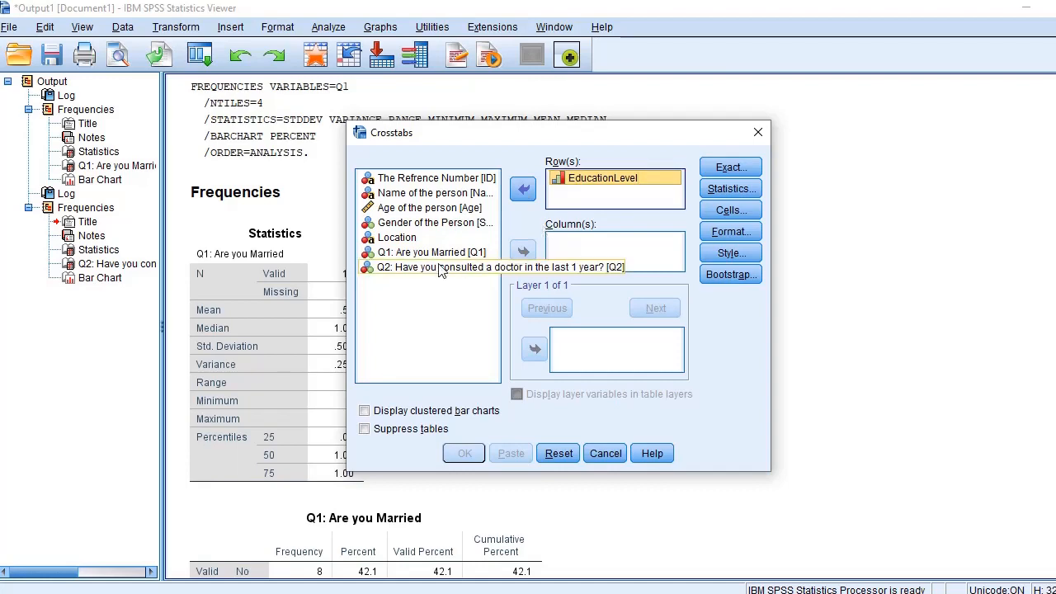
- Set Q1: Are you Married as the crosstab's column variable and run the analysis
click(409, 252)
click(524, 253)
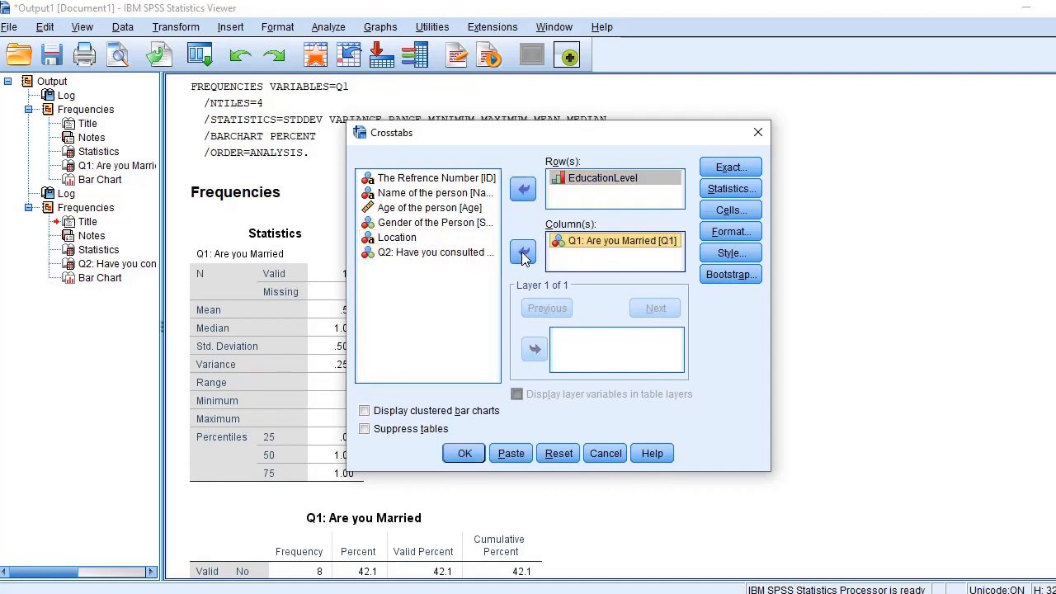
click(465, 453)
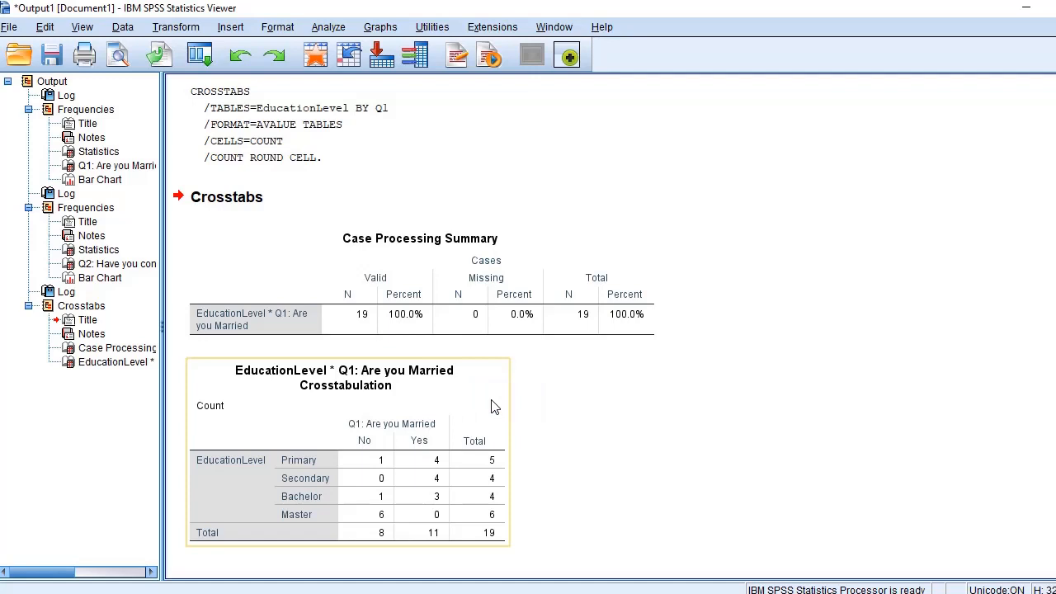
- Look back through the accumulated output, including the Q2 percentage bar chart and the crosstab results
click(318, 32)
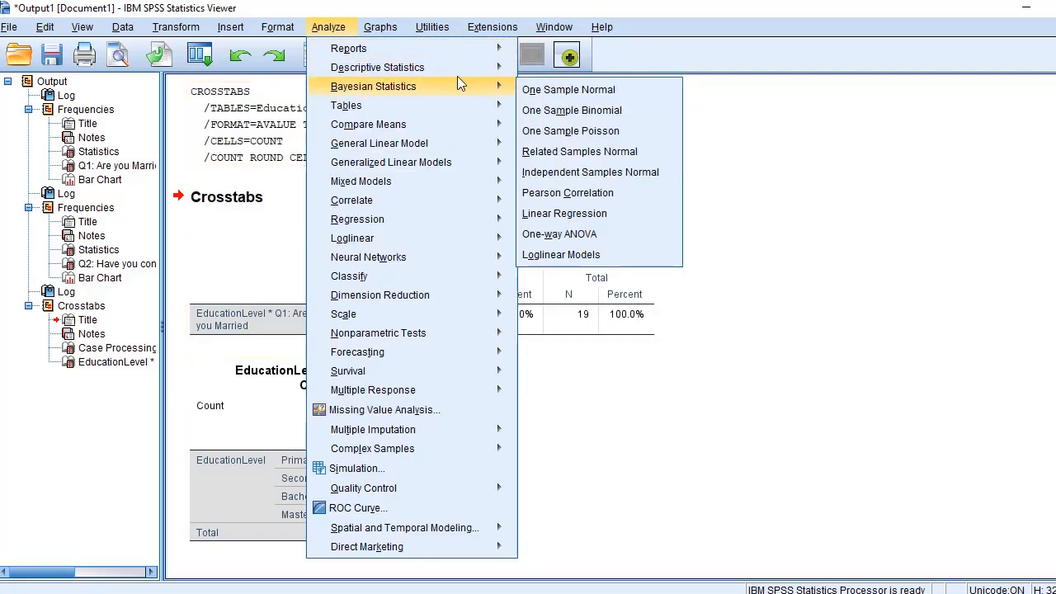
mouse_move(433, 70)
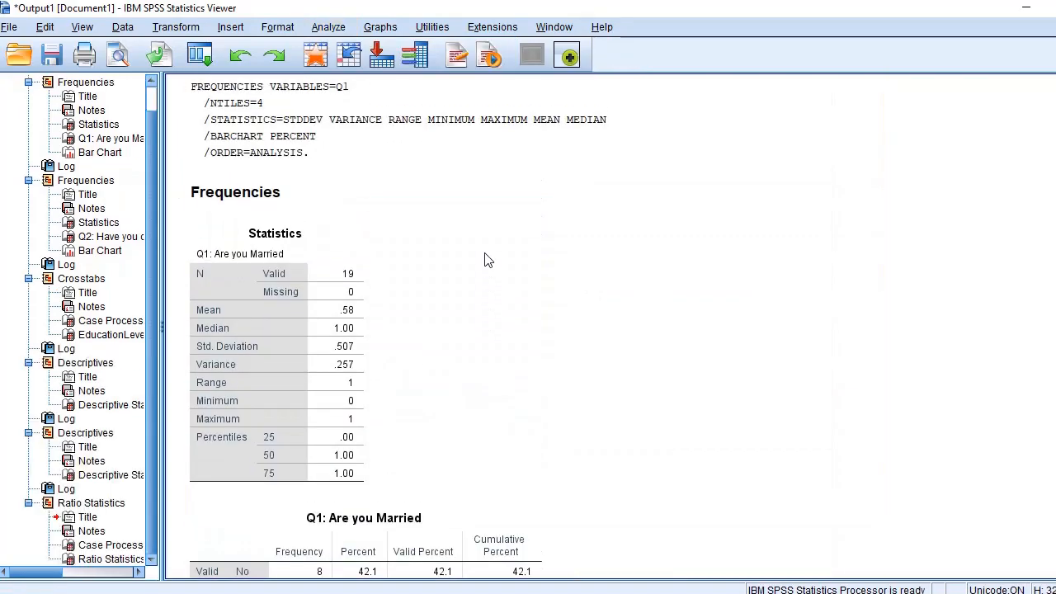
scroll(484, 253, down, 20)
scroll(485, 253, up, 8)
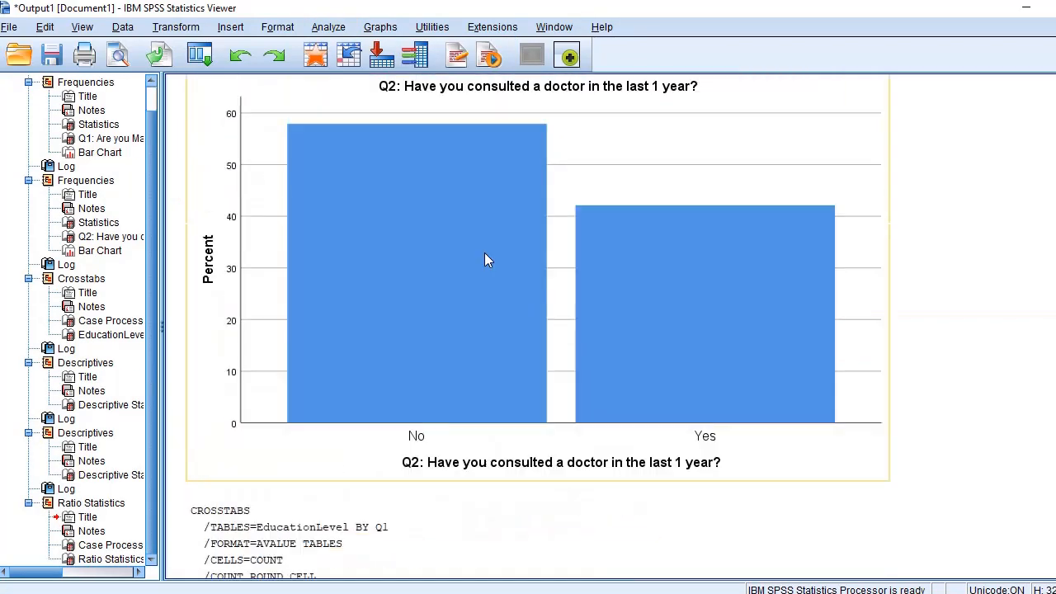
scroll(484, 261, up, 8)
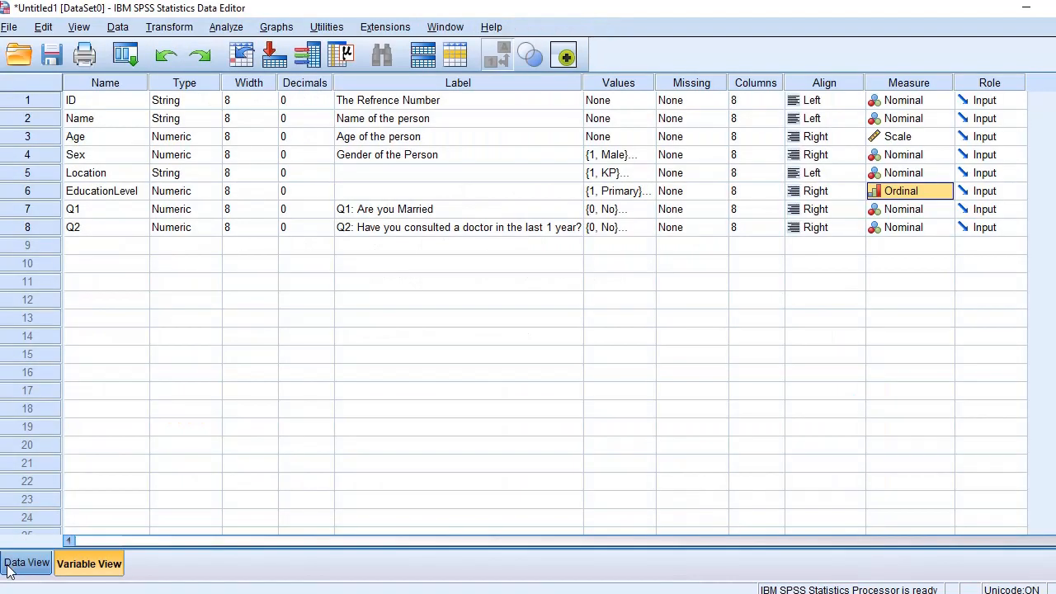
- Compare the entered cases with the variable definitions in the Data Editor, ending on the case data
click(24, 563)
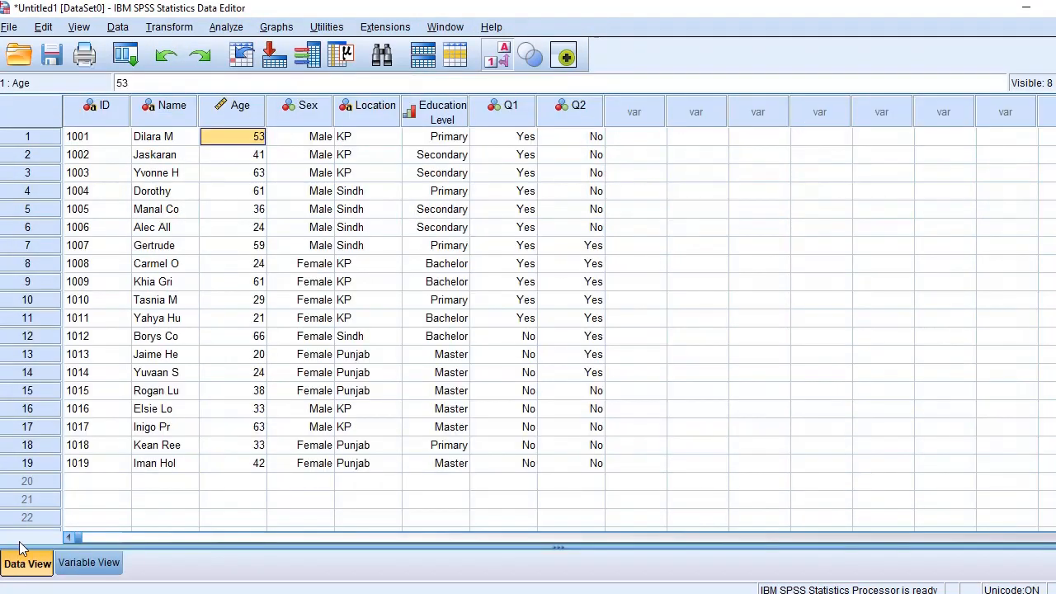
click(90, 565)
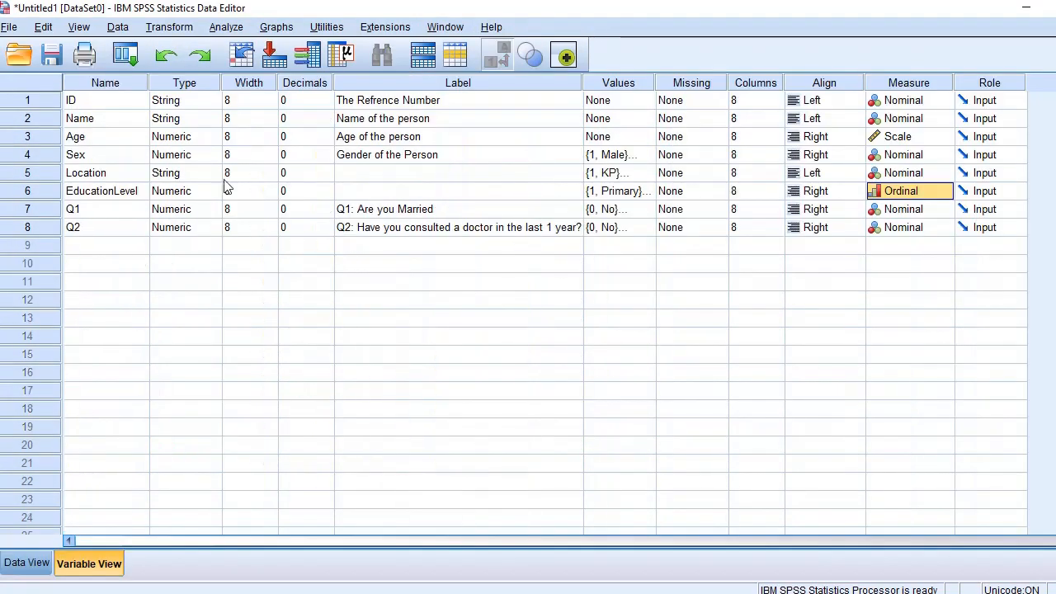
click(26, 569)
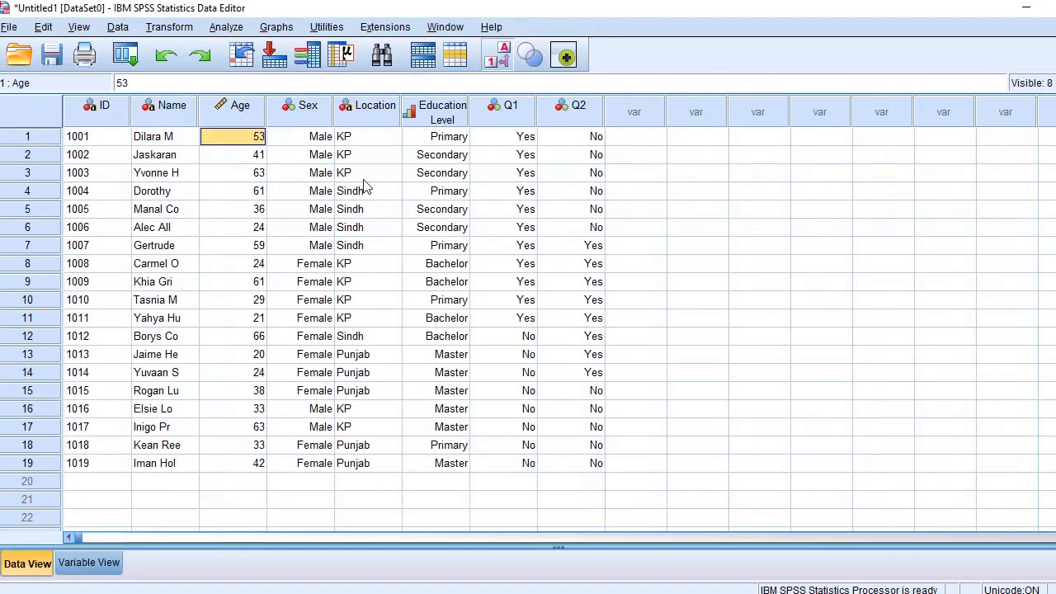
- Inspect the value-label choices in the first case's Sex and Location cells, and return to the variable definitions
double_click(322, 138)
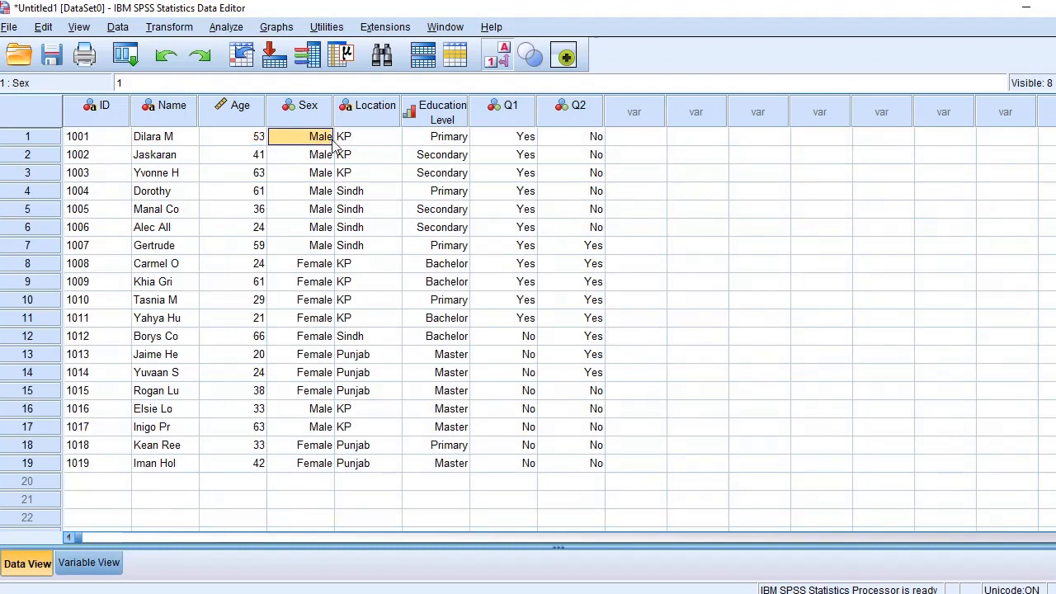
click(325, 141)
click(327, 139)
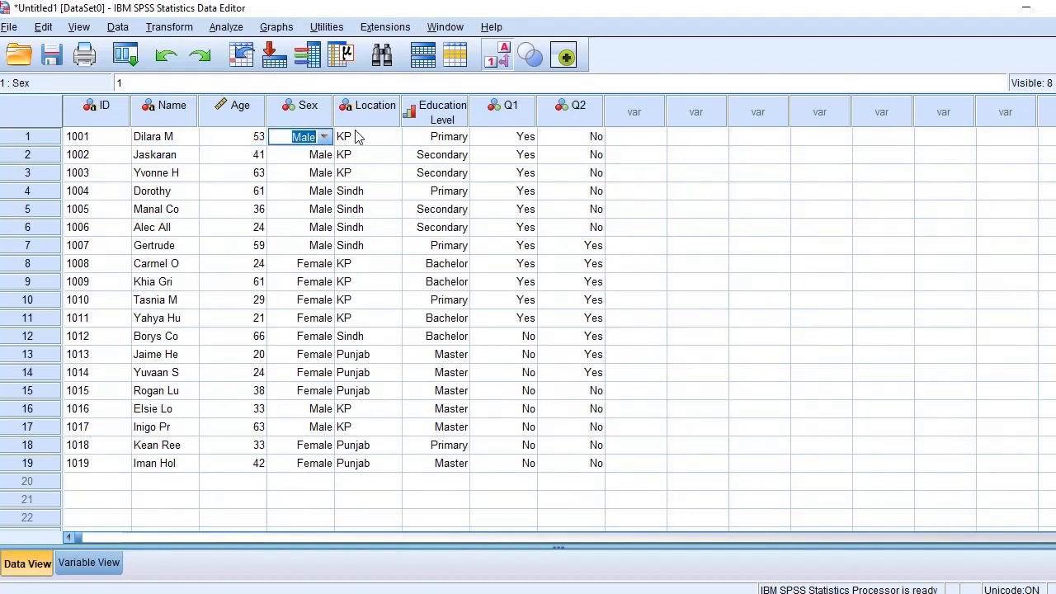
click(356, 133)
click(378, 139)
click(421, 142)
click(373, 140)
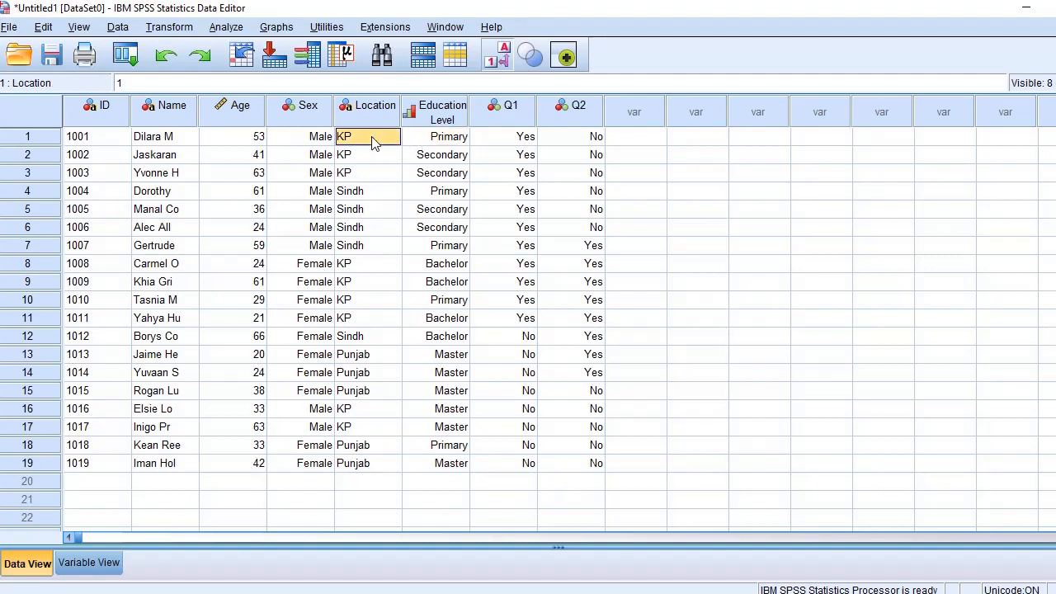
click(381, 139)
click(393, 138)
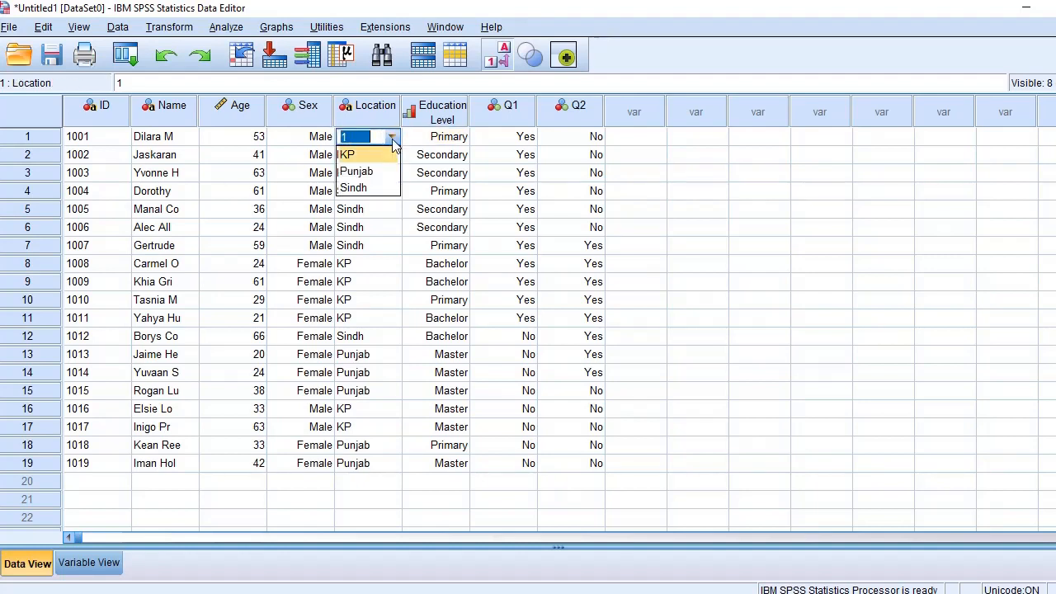
click(352, 227)
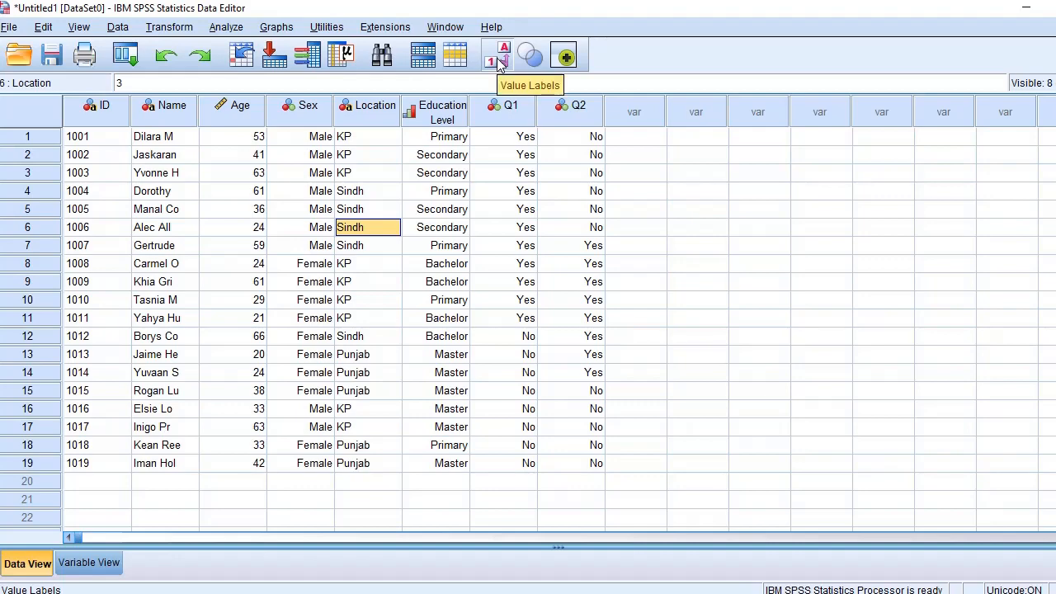
click(504, 173)
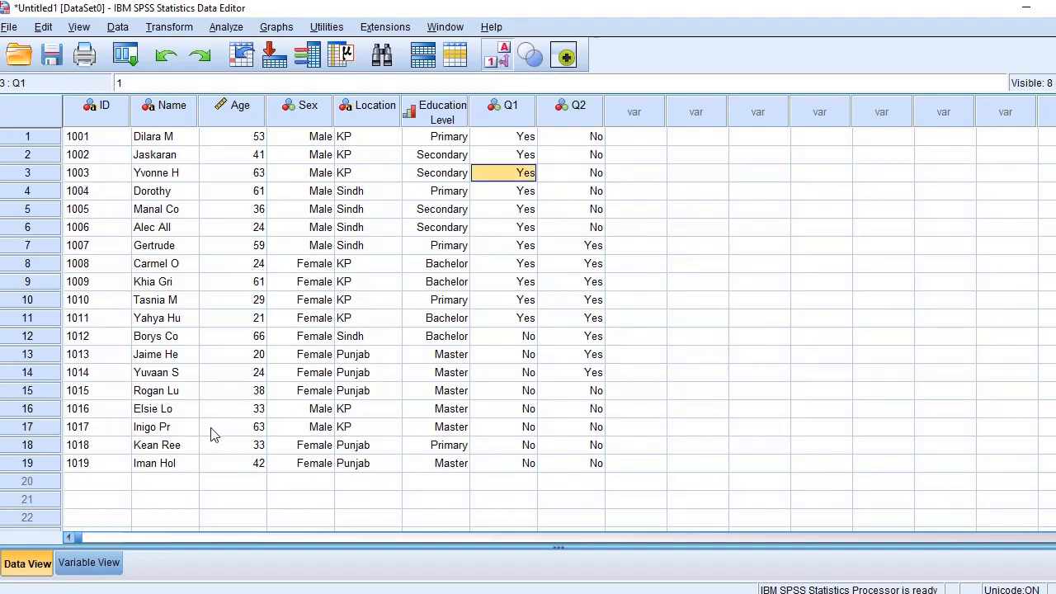
click(89, 563)
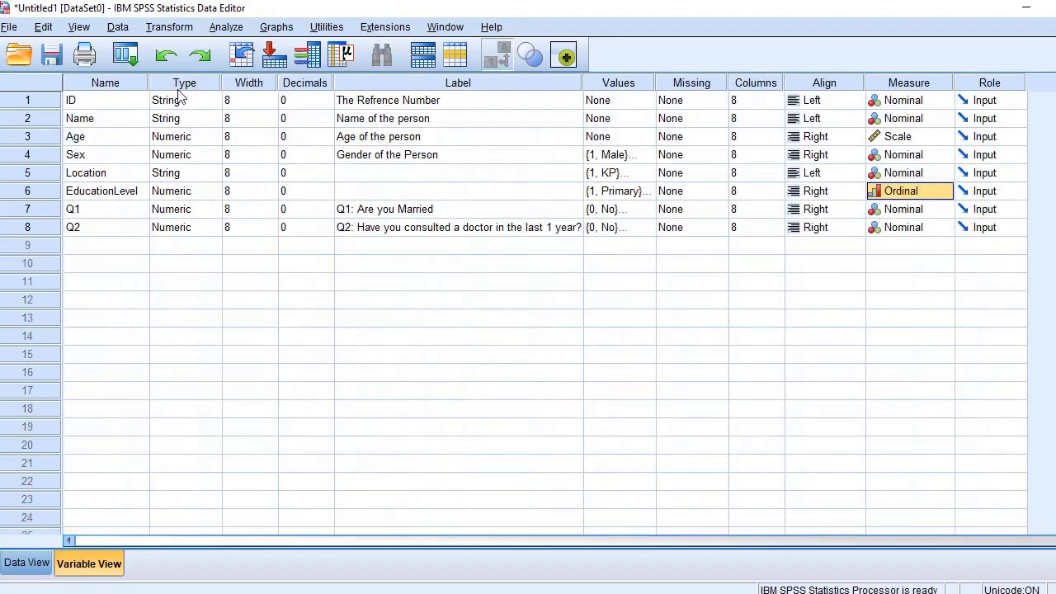
click(350, 247)
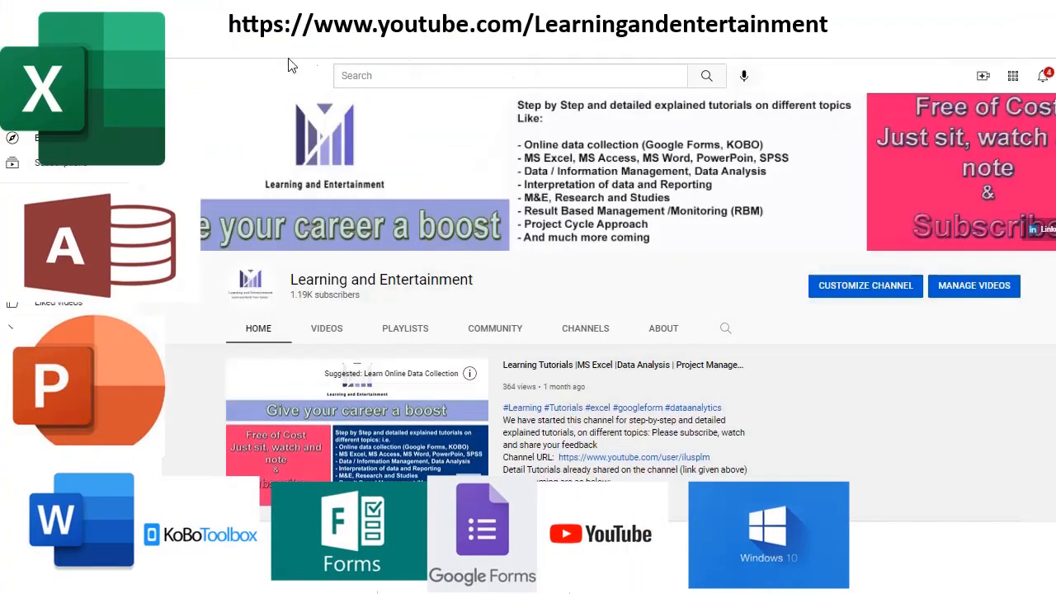
- Browse the playlists and uploaded videos on the Learning and Entertainment YouTube channel page
scroll(256, 330, down, 4)
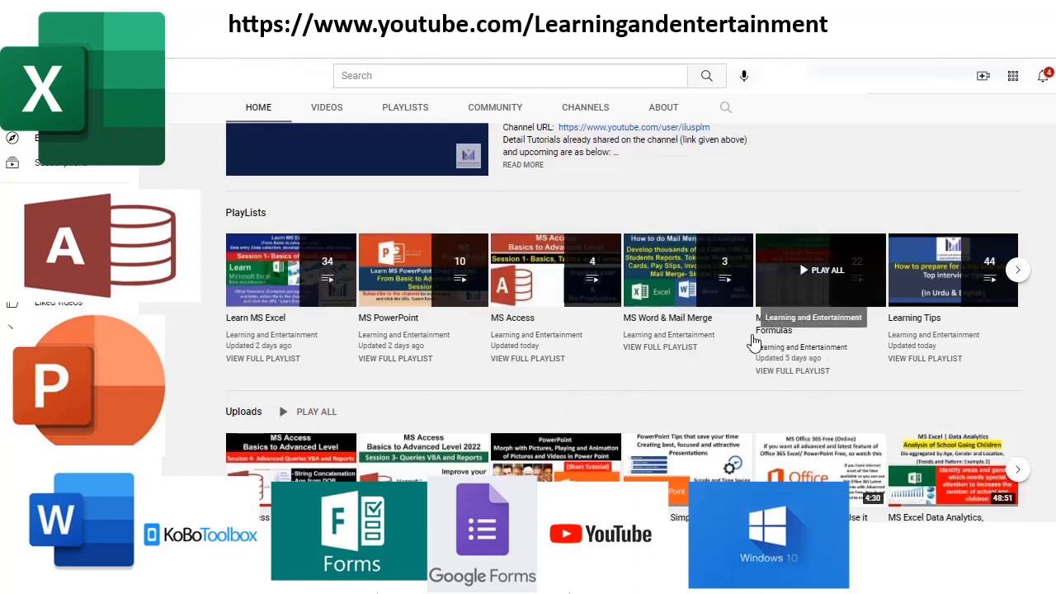
click(1017, 270)
scroll(322, 449, up, 1)
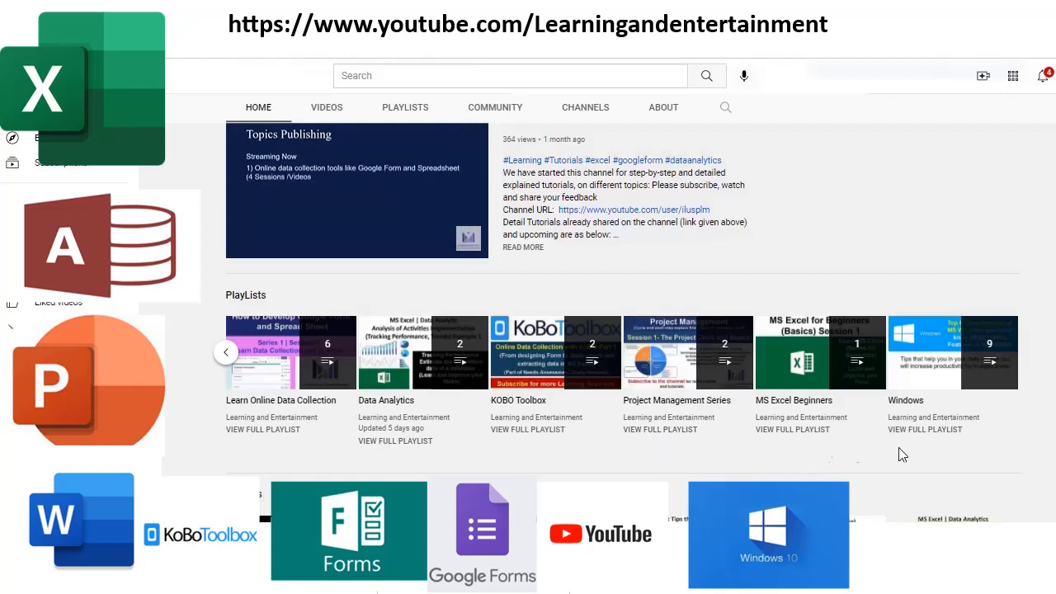
scroll(446, 464, down, 1)
scroll(384, 462, down, 2)
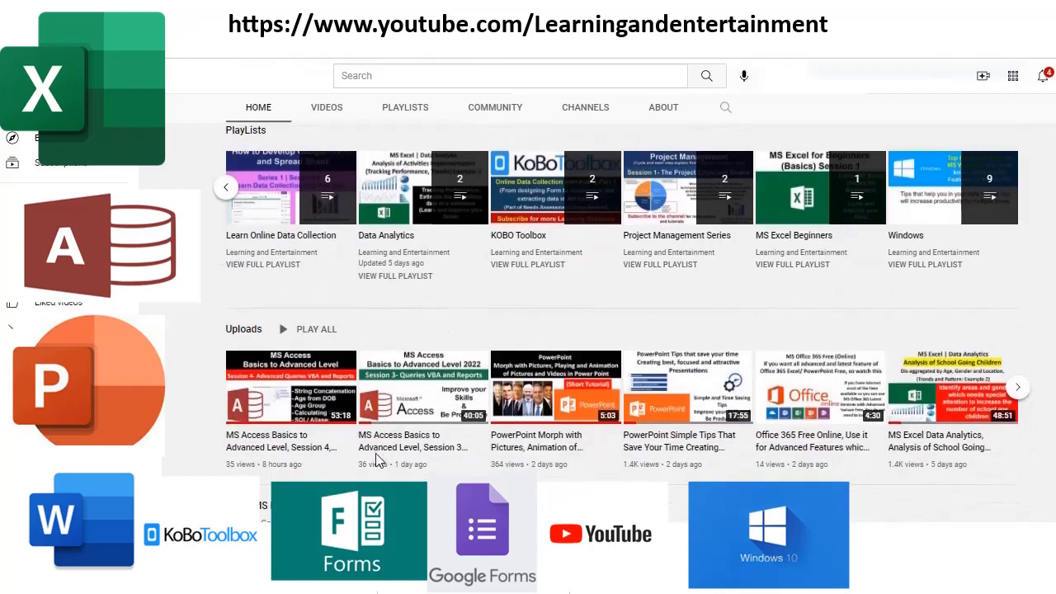
scroll(494, 412, down, 4)
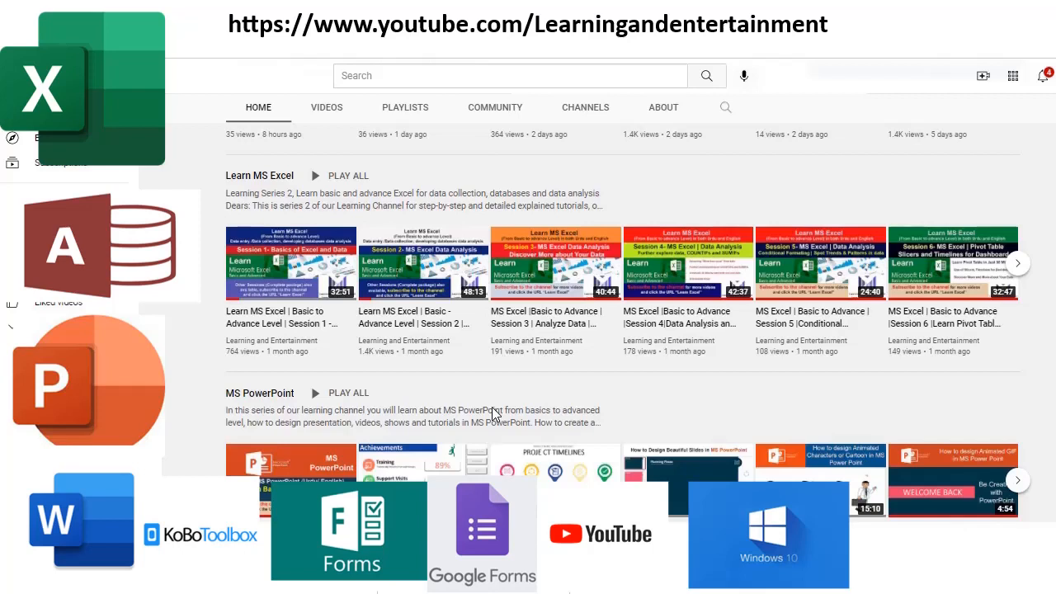
scroll(493, 408, down, 1)
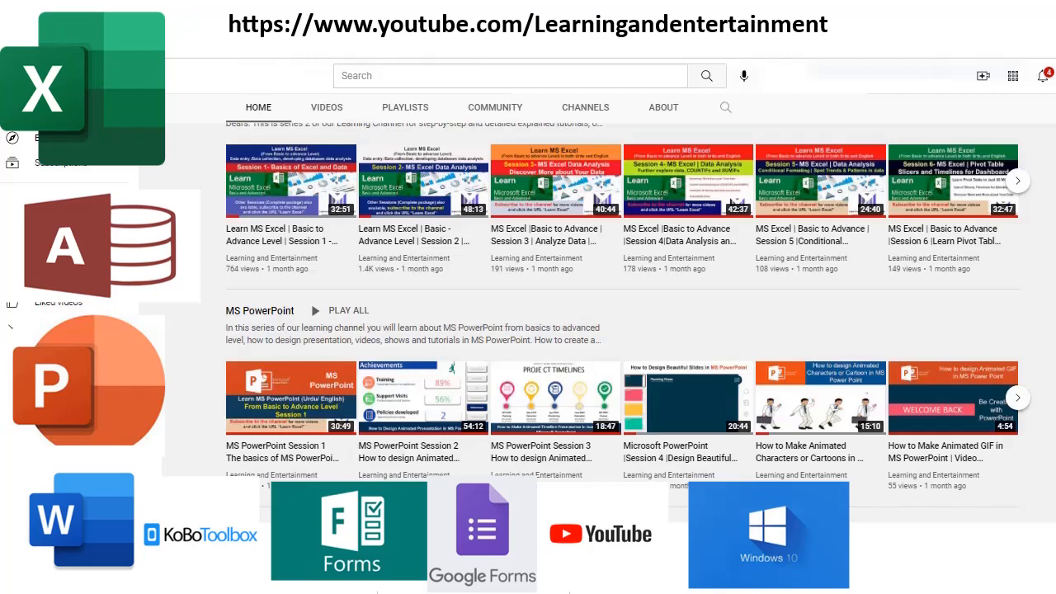
scroll(300, 413, up, 5)
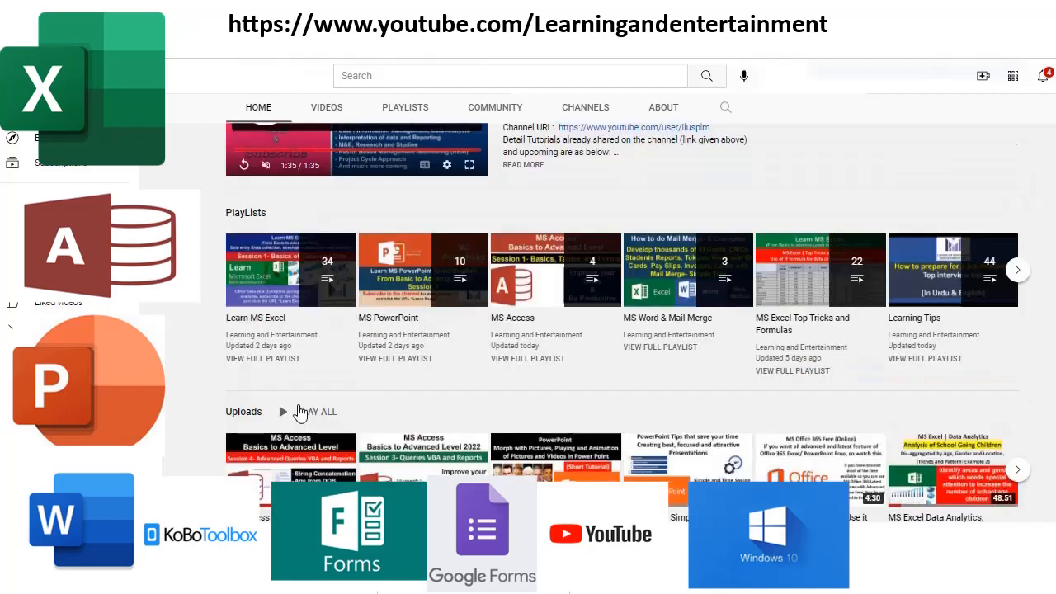